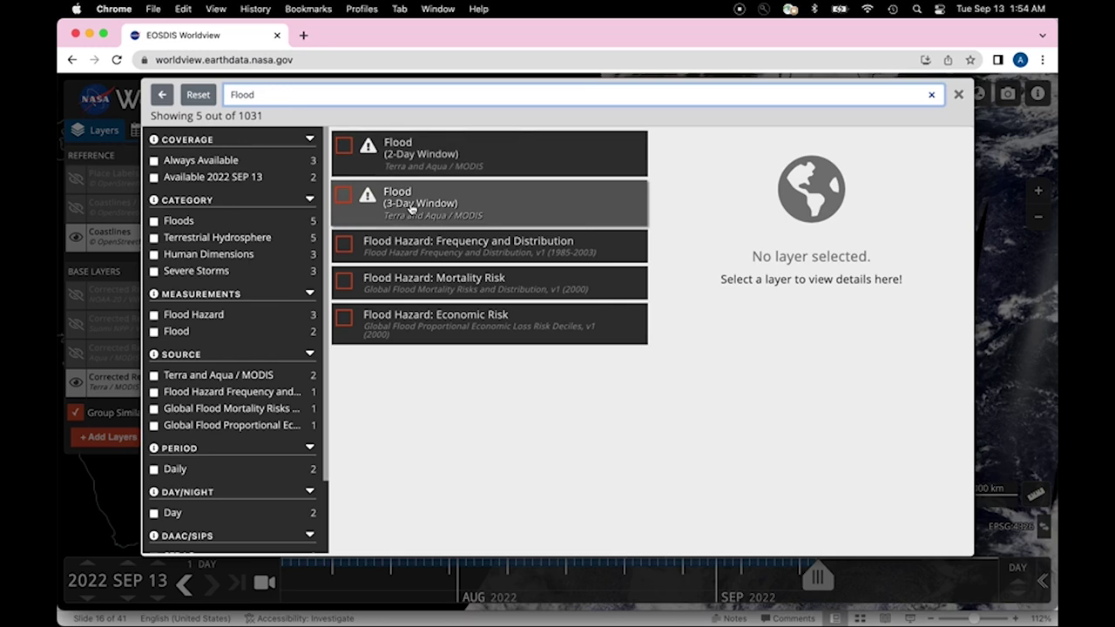
Step: Add the Flood (3-Day Window) layer to the map and close the layer picker
left_click(344, 195)
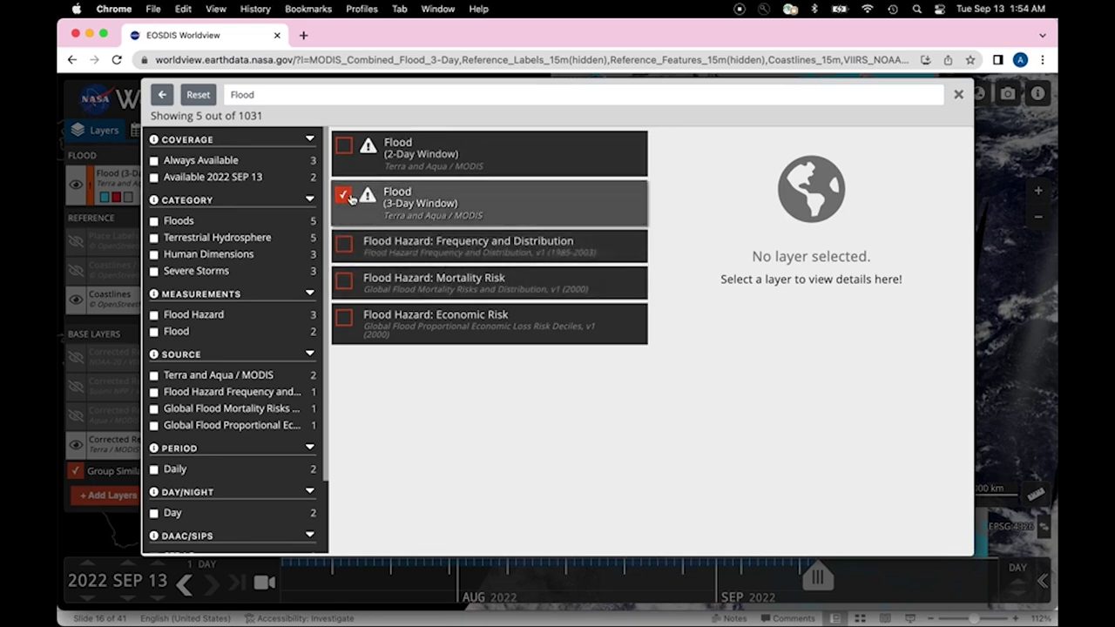
left_click(958, 94)
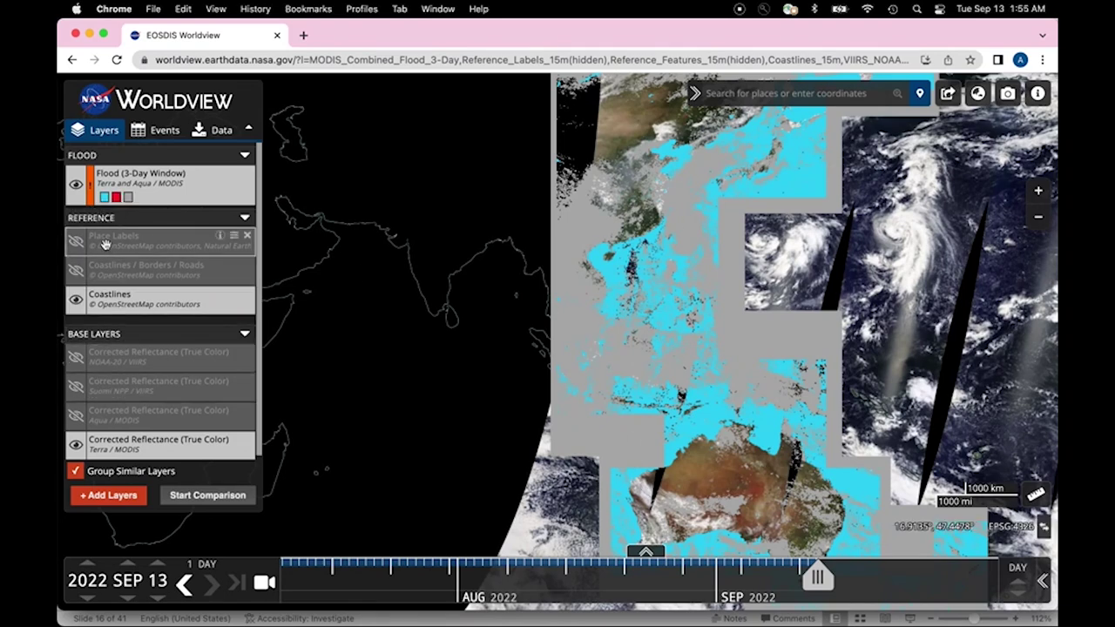
Step: Turn on Place Labels and Coastlines/Borders/Roads, and frame the map on Pakistan and India
left_click(76, 241)
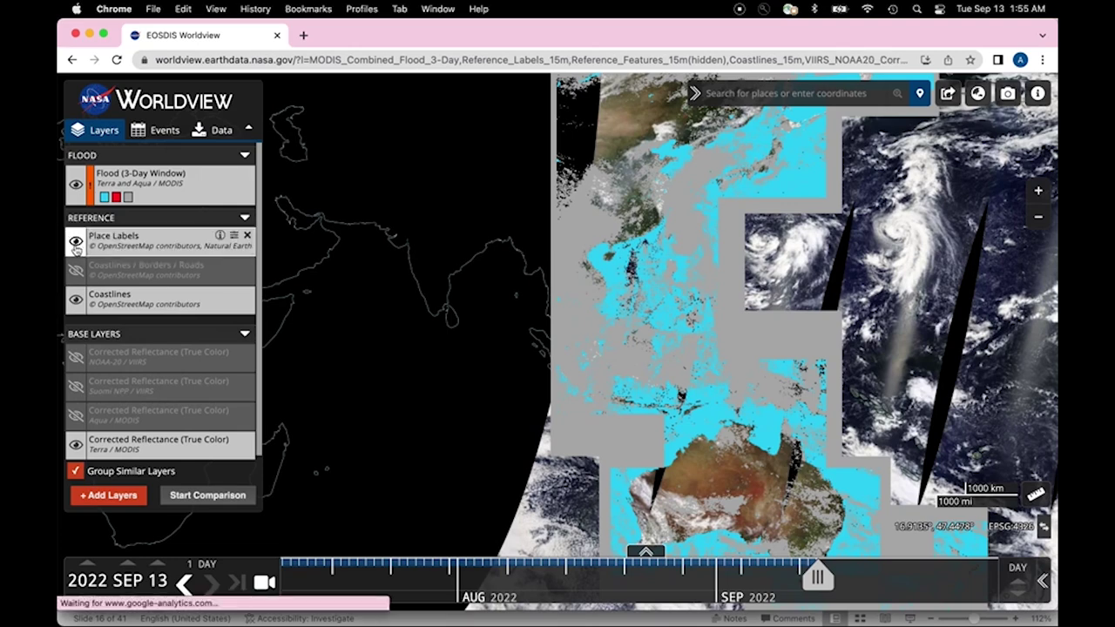
left_click(76, 271)
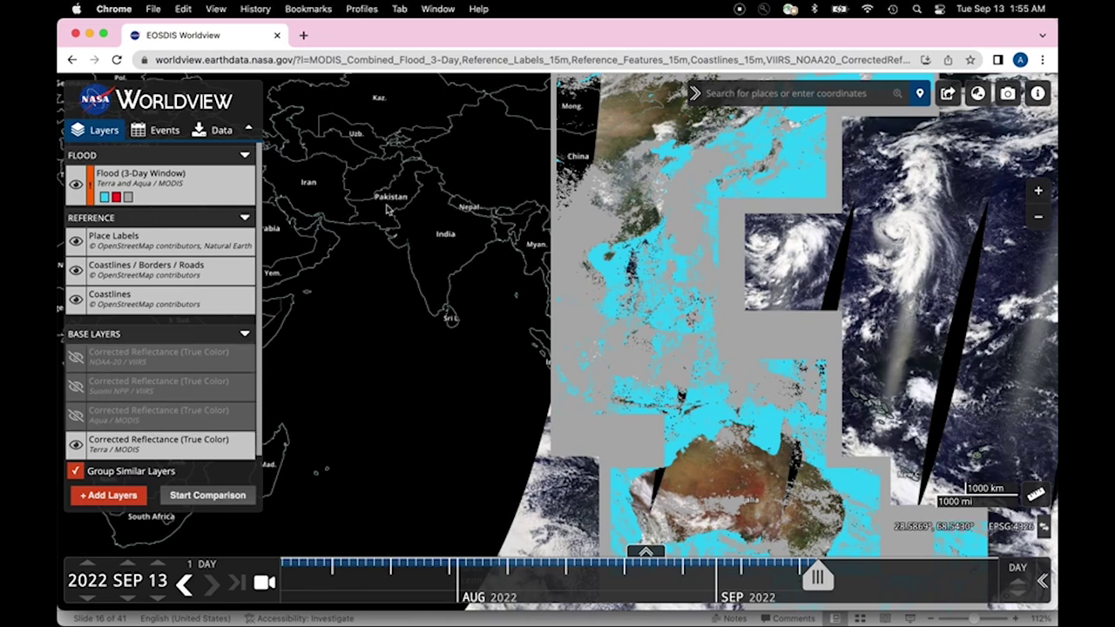
left_click_drag(389, 209, 485, 288)
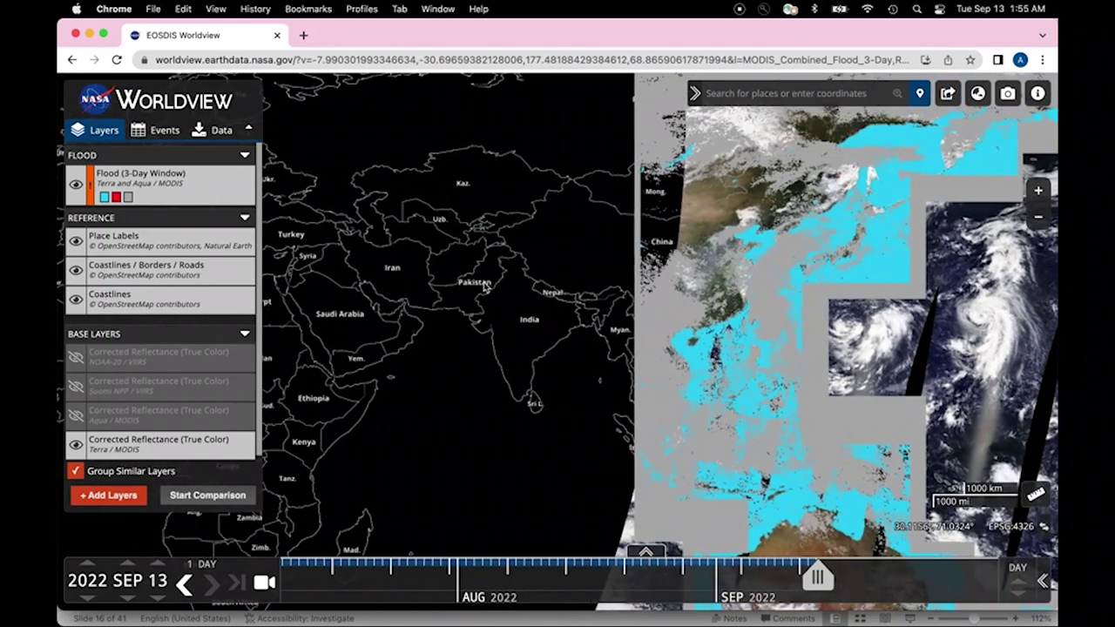
scroll(484, 285, "up", 5)
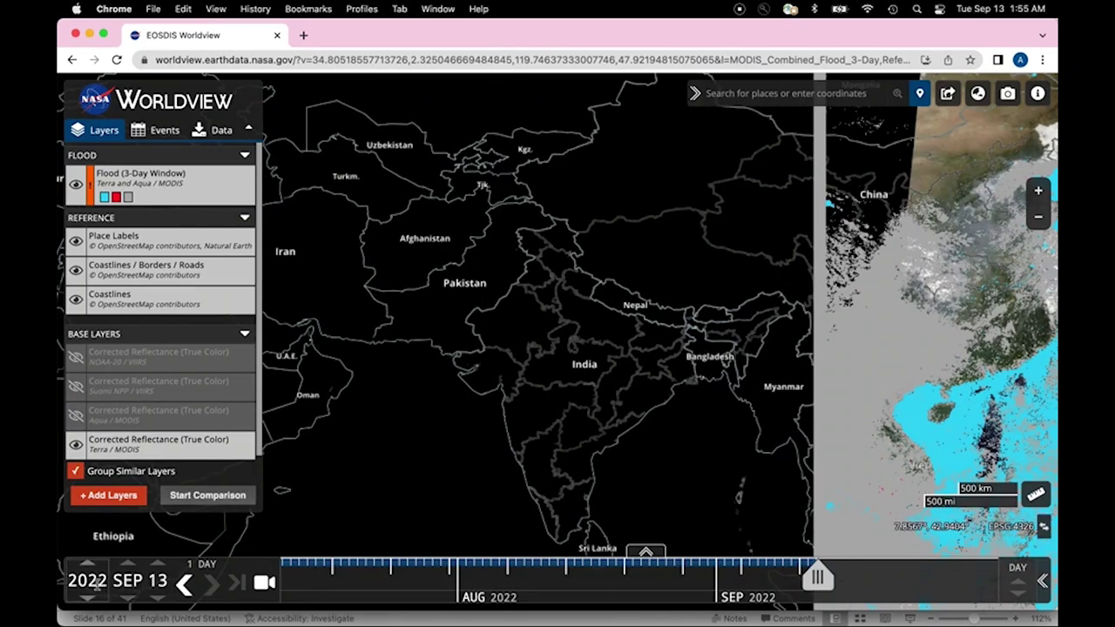
Step: Set the map date to 2022 SEP 12 and open the Flood layer's display options
left_click(157, 600)
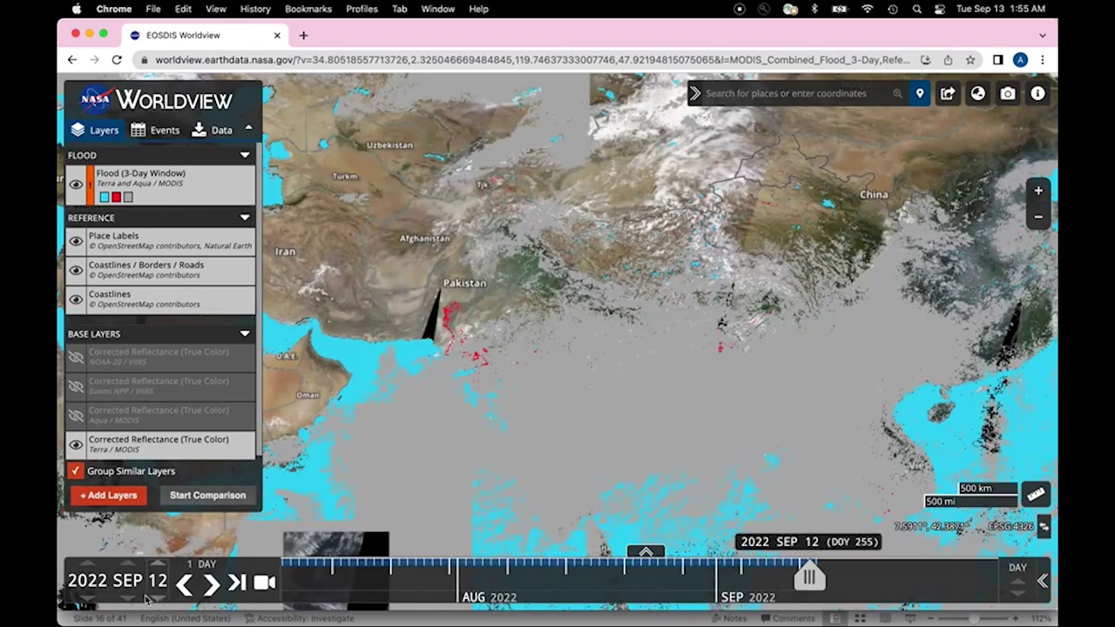
left_click(129, 598)
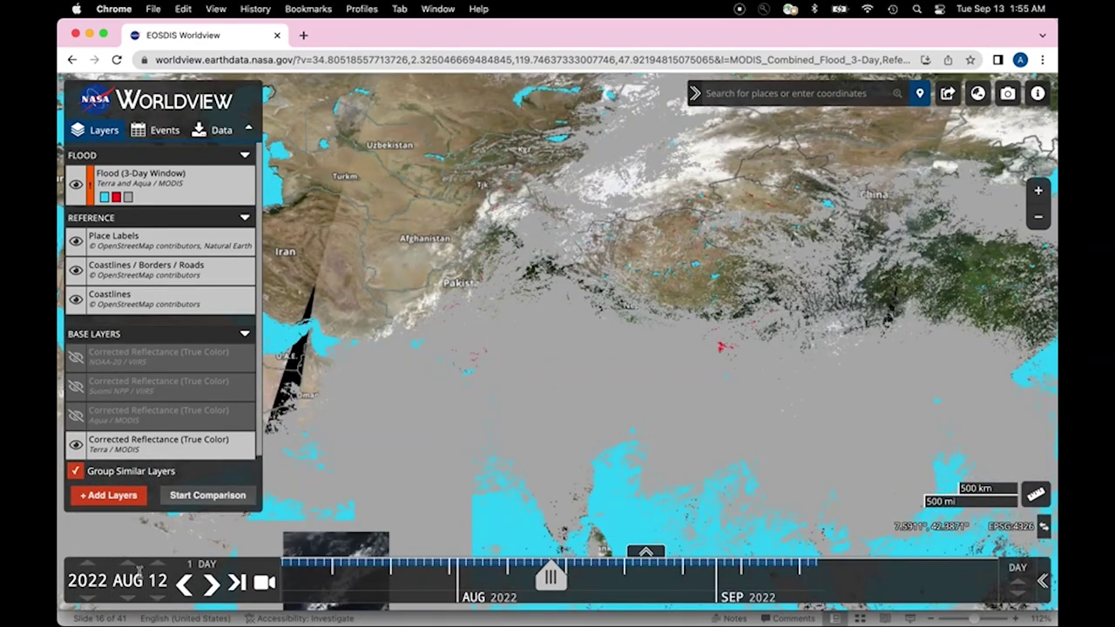
left_click(128, 566)
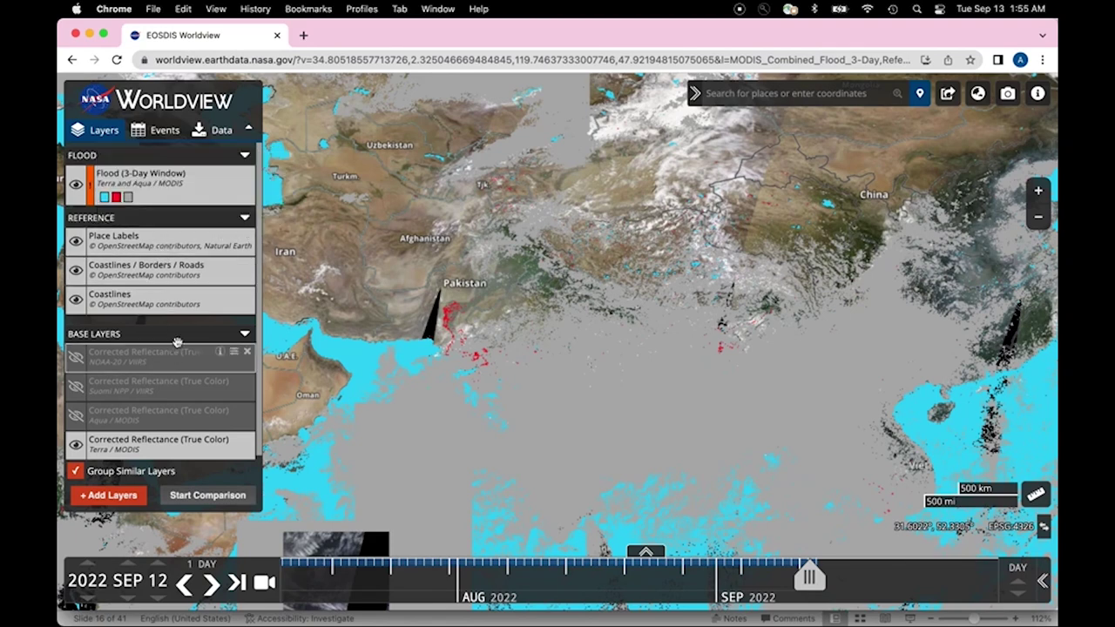
left_click(233, 174)
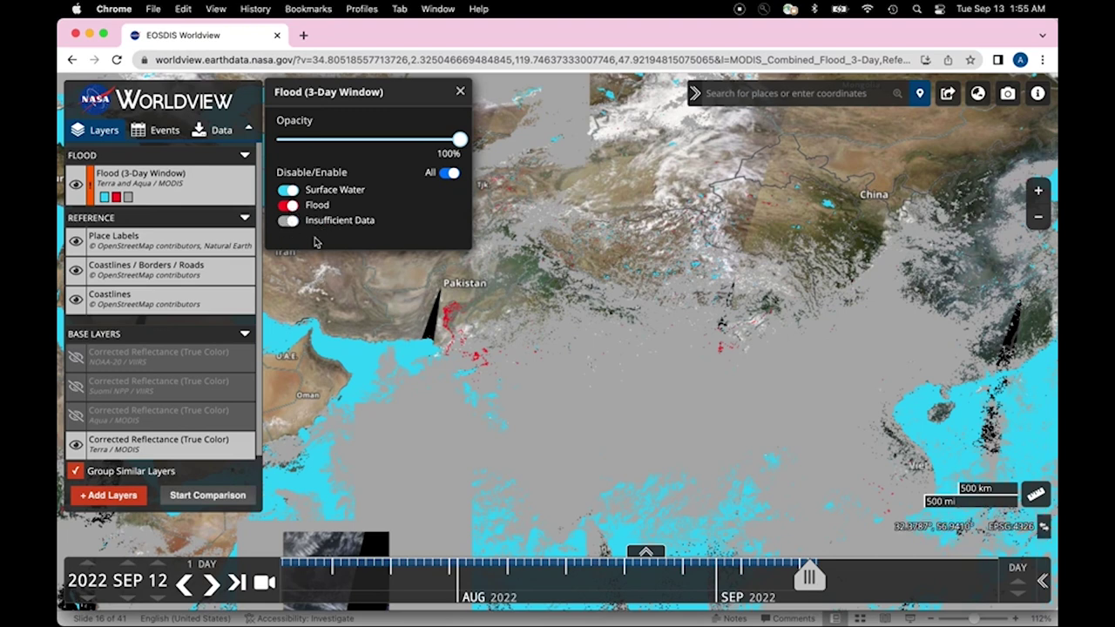
Step: Close the Flood options and zoom in on southern Pakistan's red flood areas
left_click(462, 93)
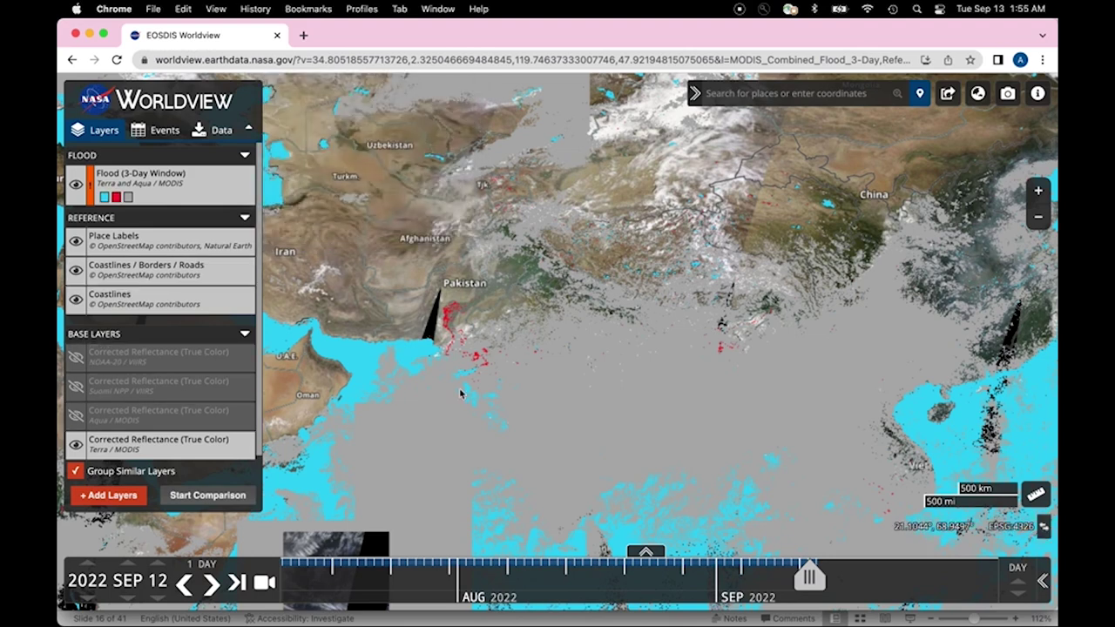
left_click_drag(464, 386, 465, 353)
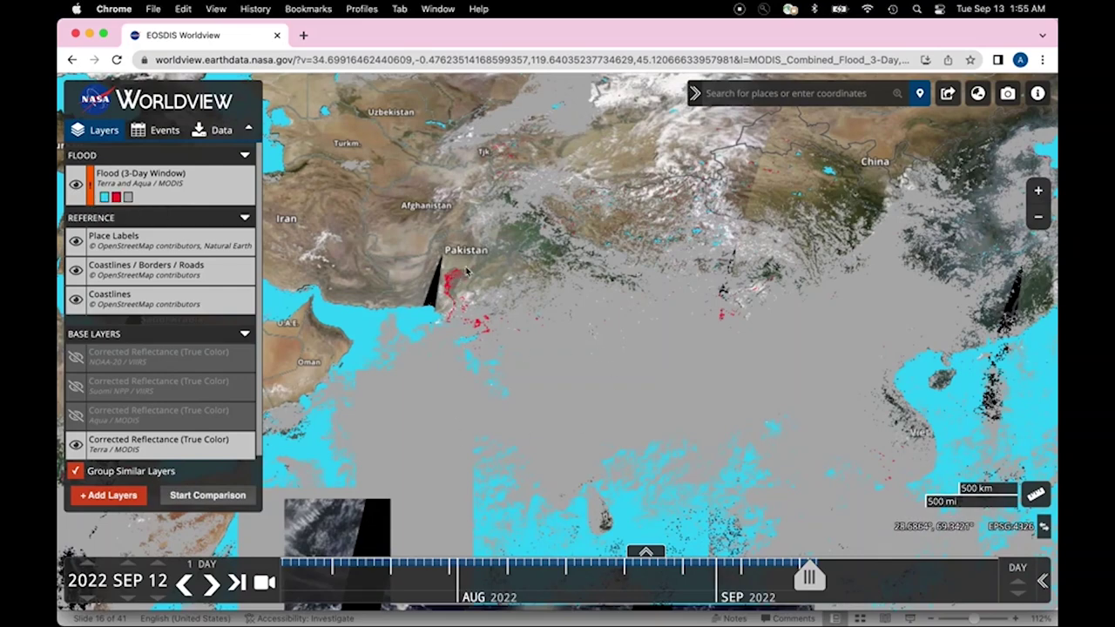
scroll(466, 271, "up", 1)
scroll(466, 271, "up", 3)
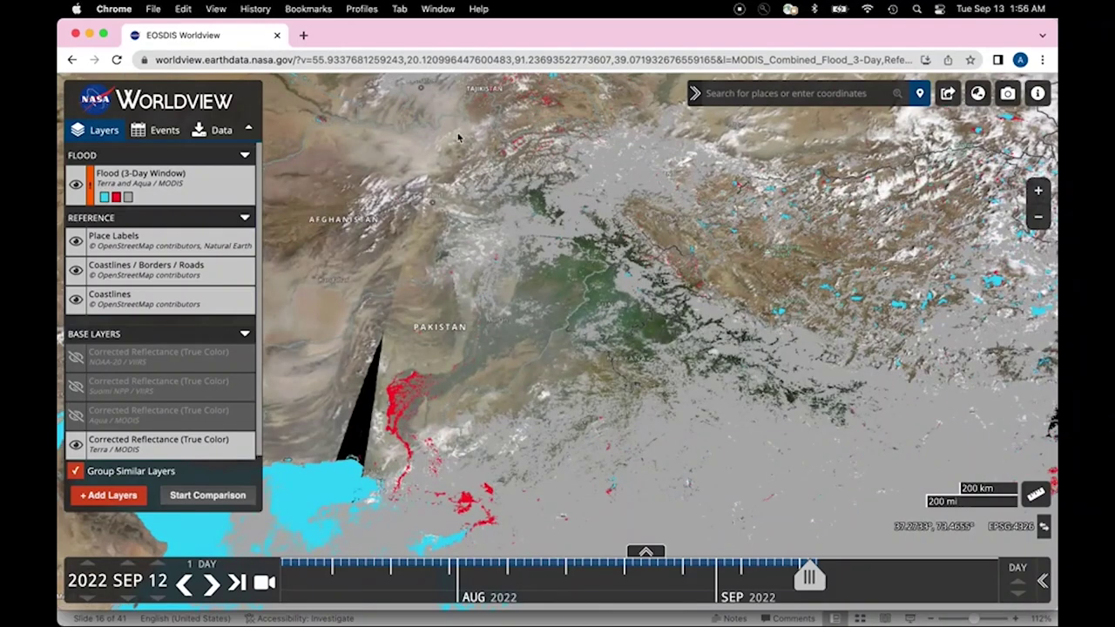
Step: Move the date back day by day from SEP 12 to 2022 SEP 05, then reopen the layer picker
left_click(157, 601)
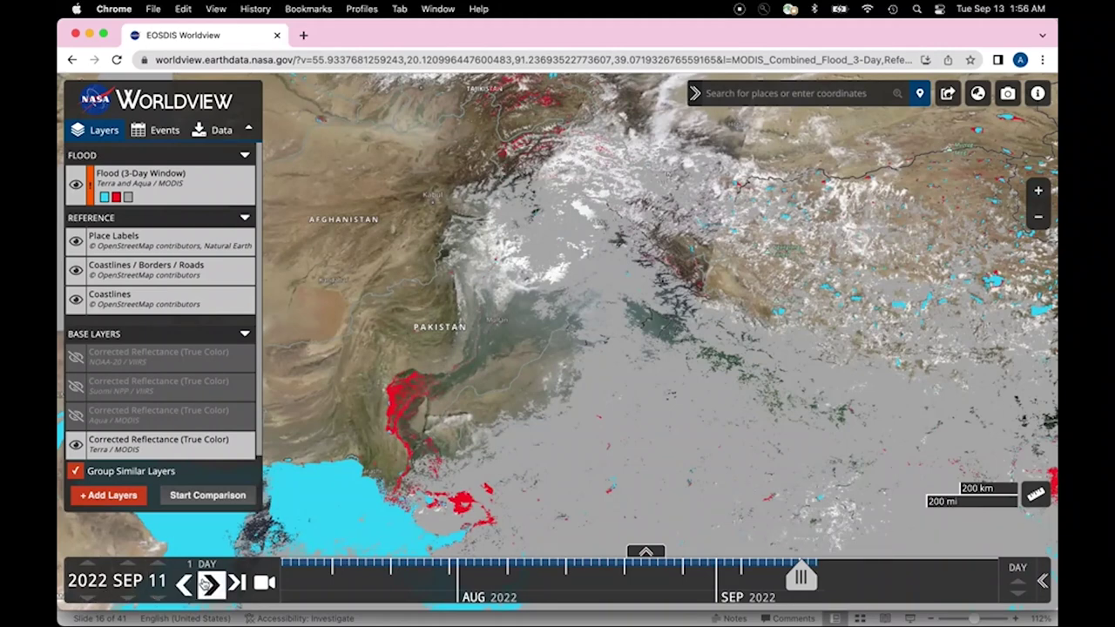
left_click(159, 599)
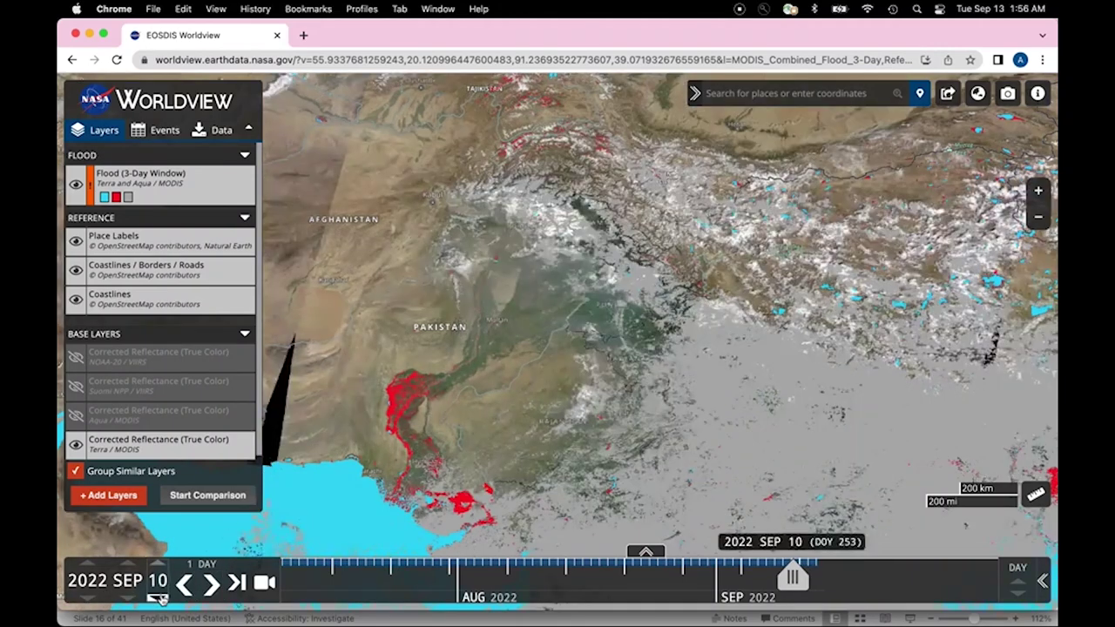
left_click_drag(617, 276, 594, 327)
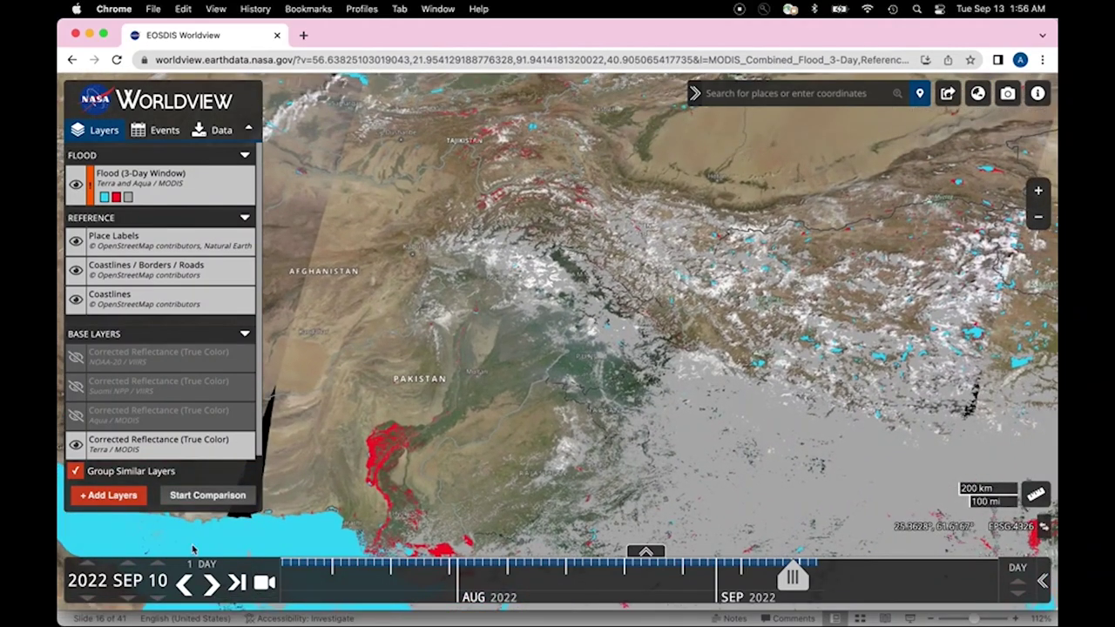
left_click(159, 599)
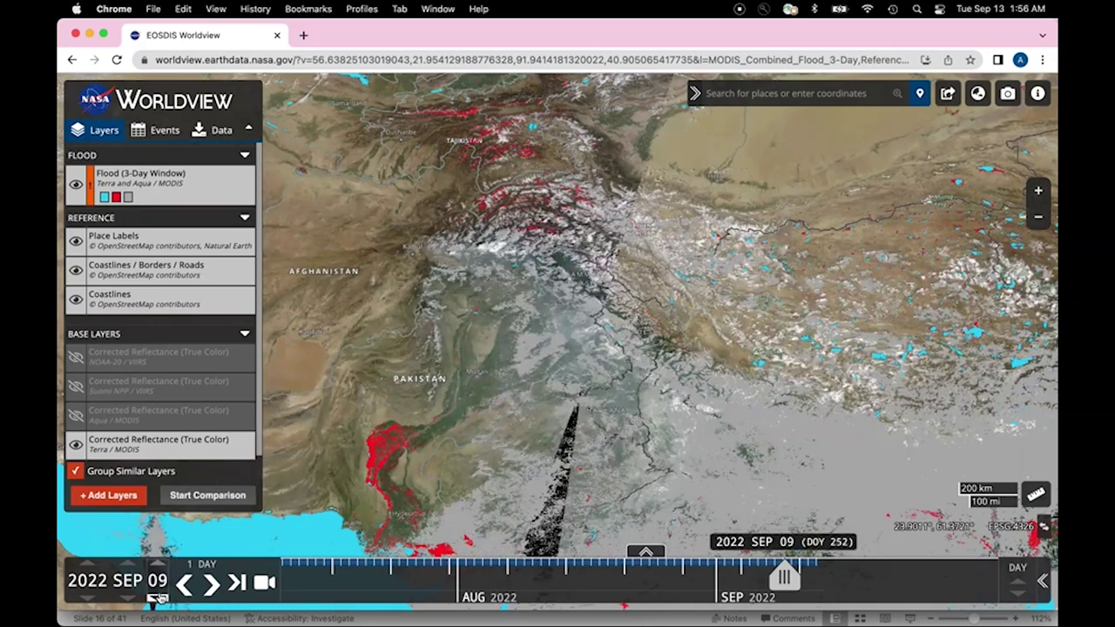
left_click(159, 599)
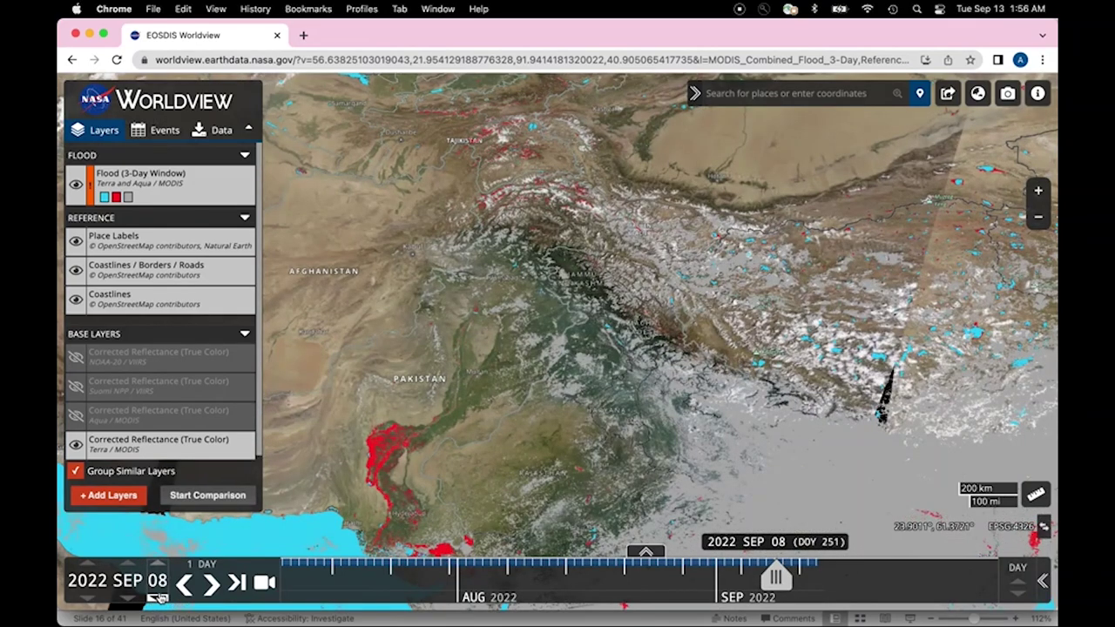
left_click(158, 598)
left_click(159, 598)
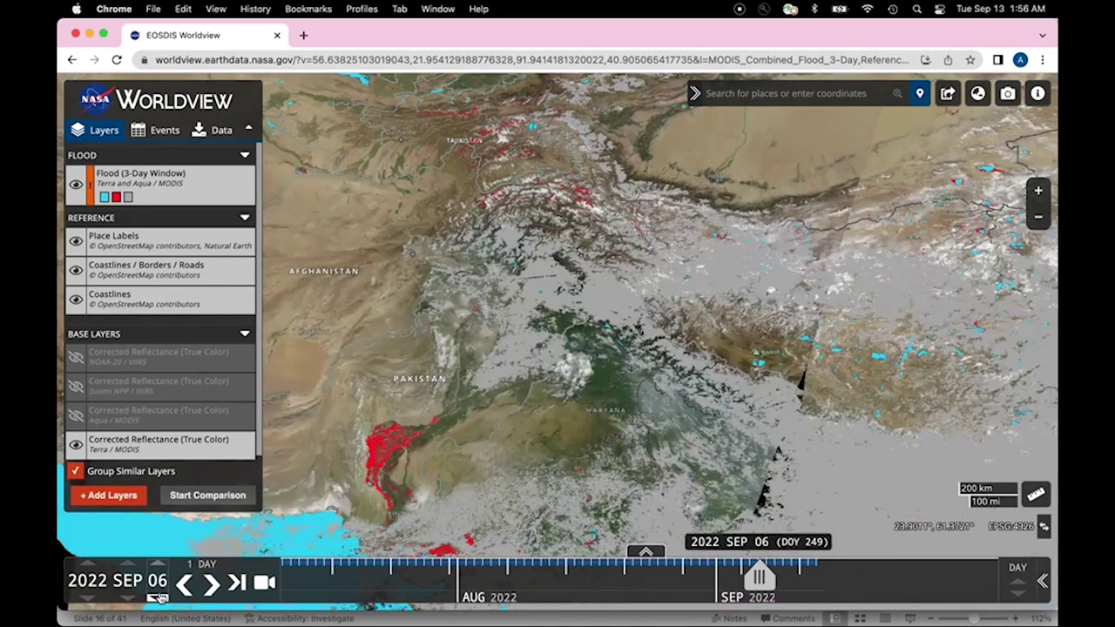
left_click(158, 599)
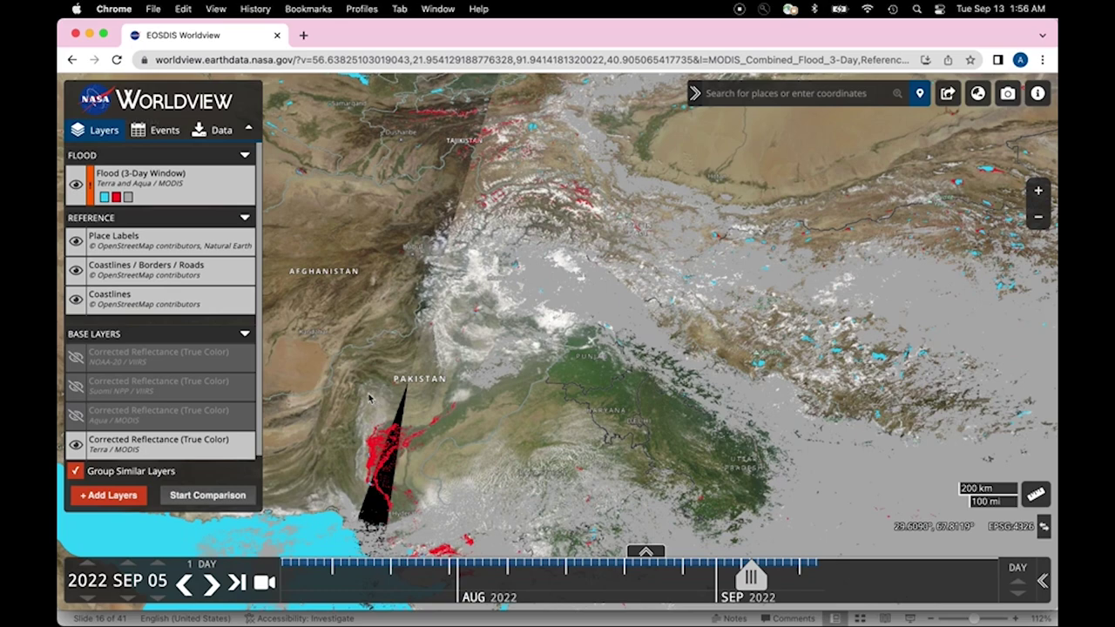
left_click(108, 495)
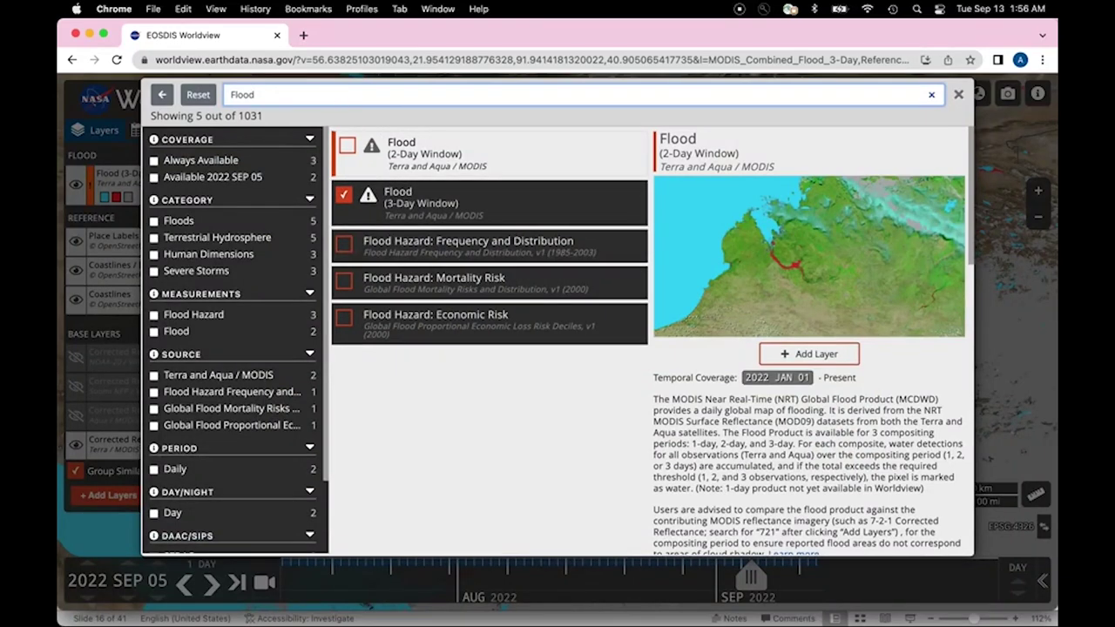
Step: Search 'Precipitat' and overlay the Precipitation Rate (IMERG) layer on the flood map
key("BackSpace")
type("Prec")
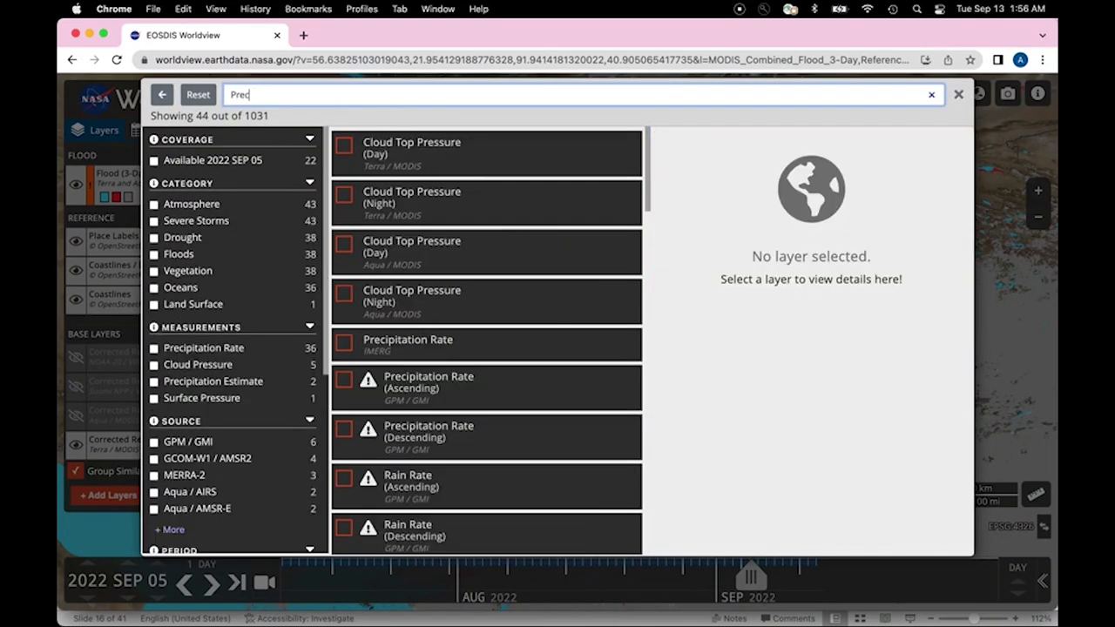
type("ipitation")
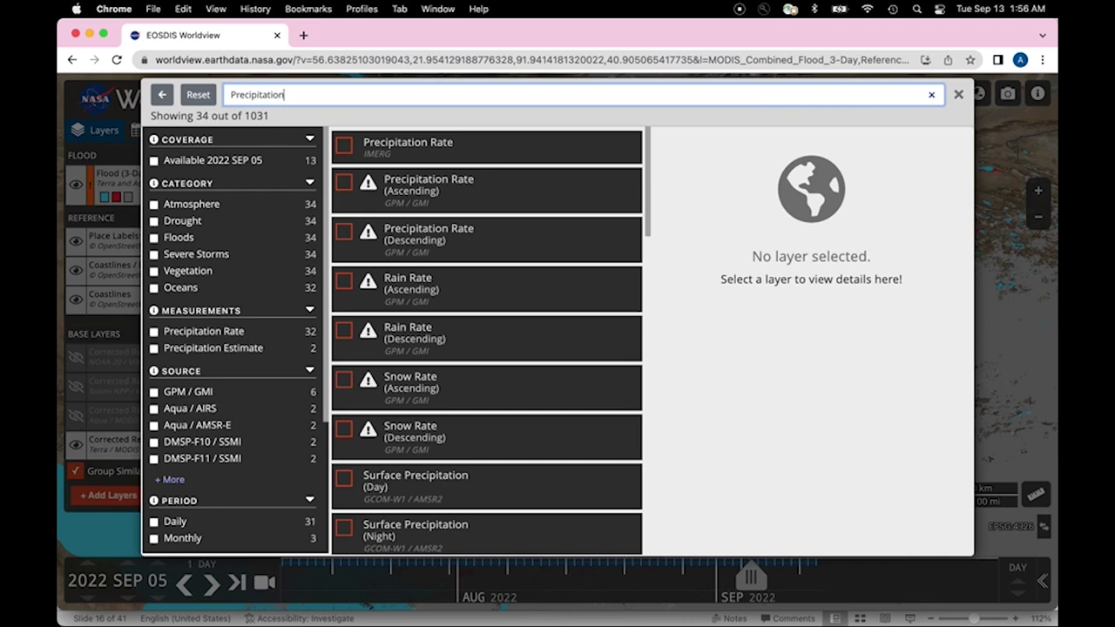
left_click(345, 147)
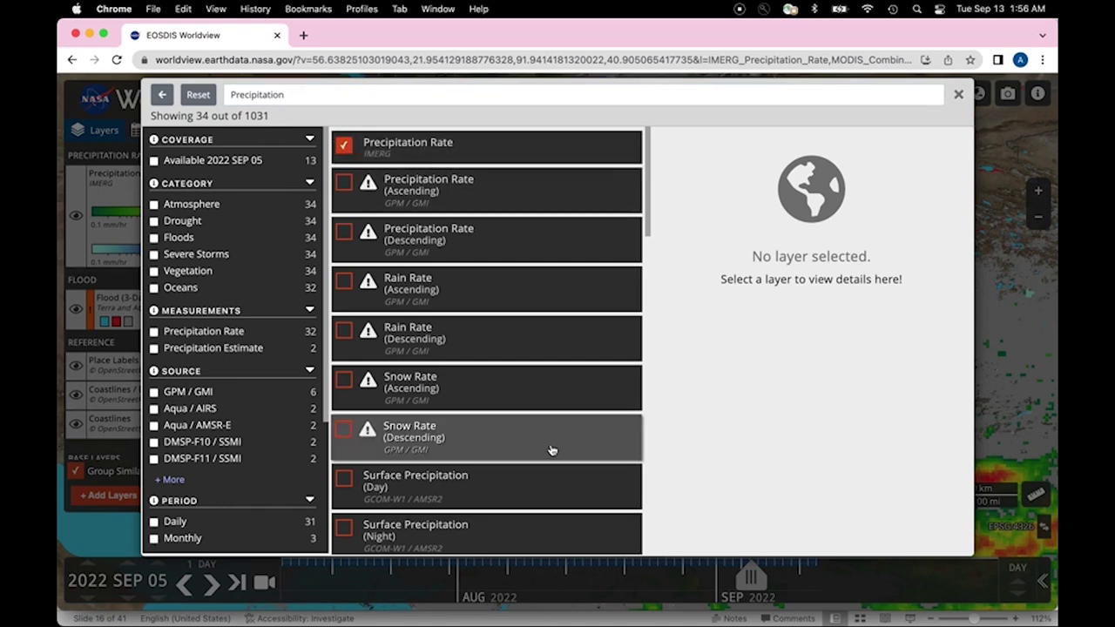
left_click(959, 94)
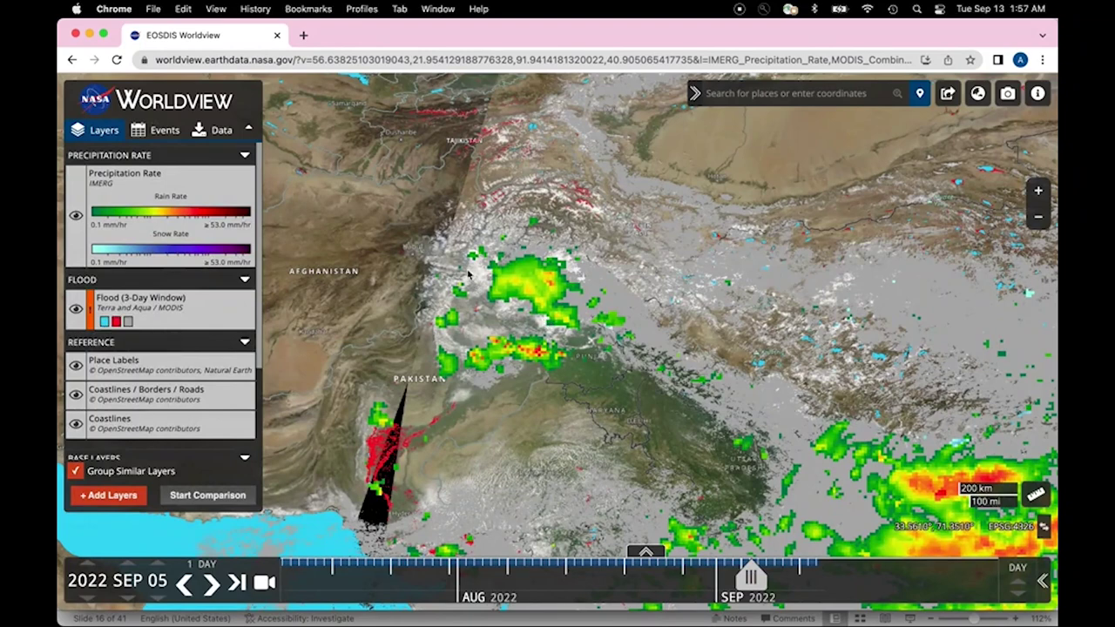
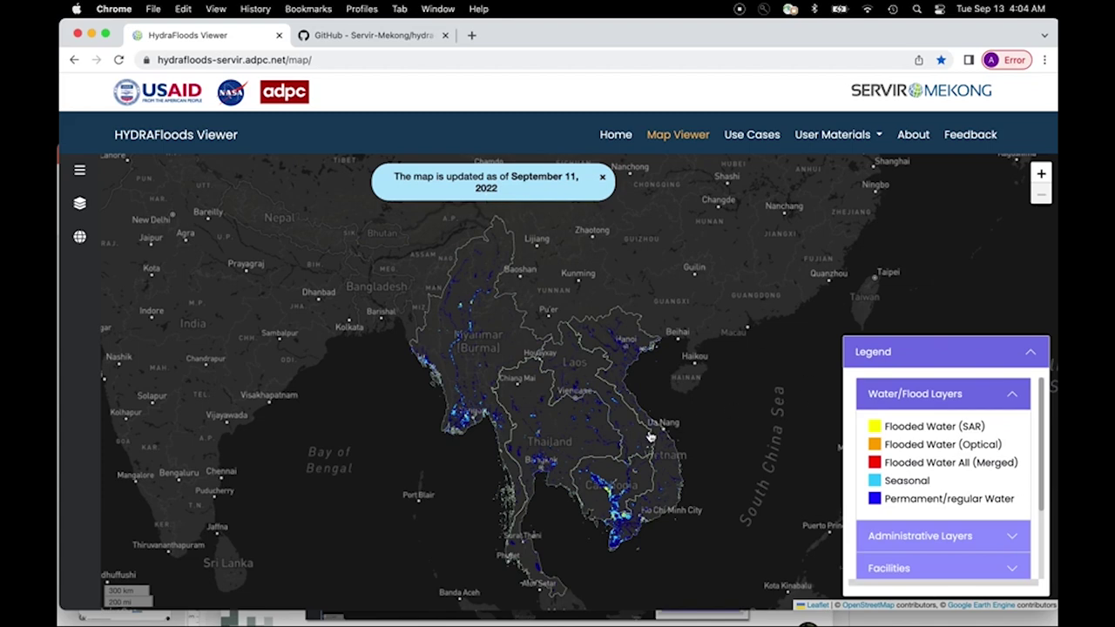
Step: Pan Thailand to the middle of the map and zoom in on Kanchanaburi's flood pixels
left_click_drag(531, 454, 563, 377)
scroll(563, 377, "up", 3)
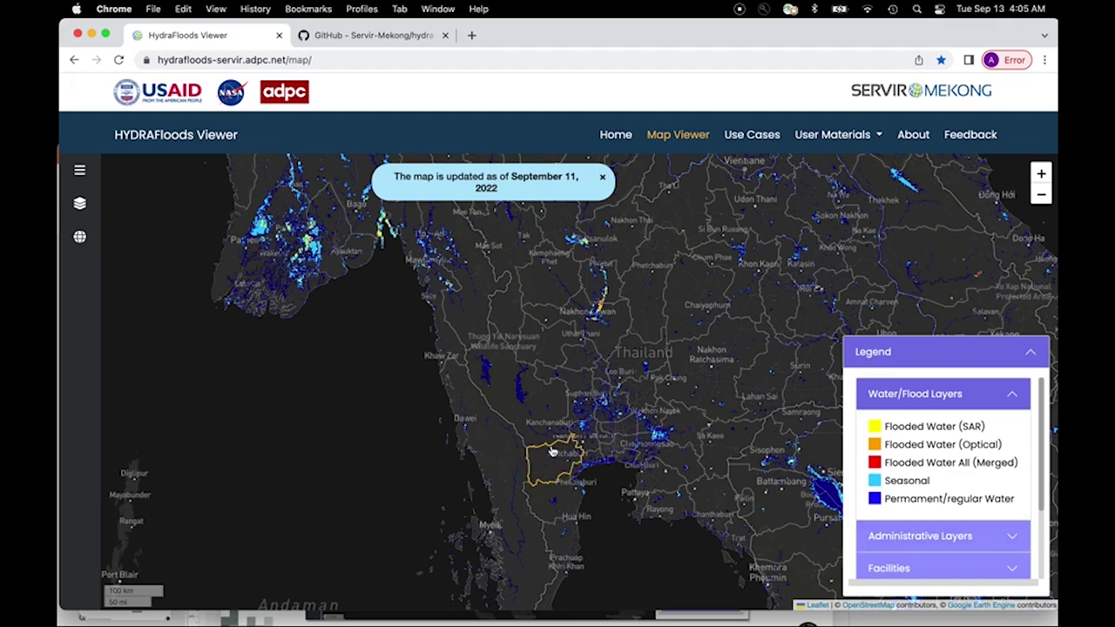
scroll(551, 451, "up", 3)
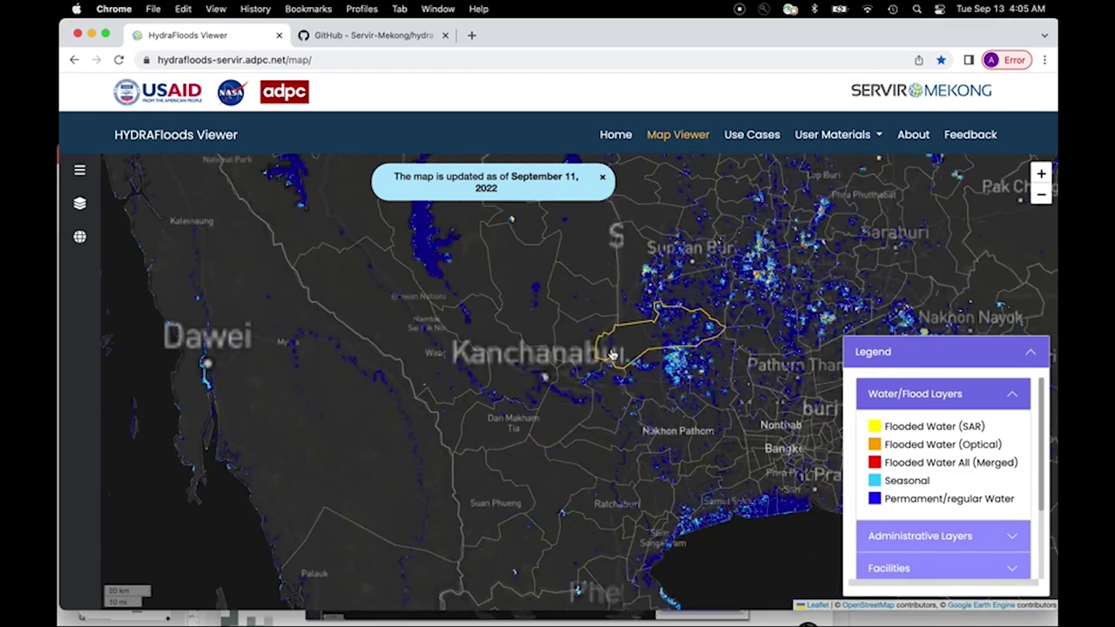
Step: Centre on Bangkok, examine its flood layers up close, then zoom back out over Thailand
left_click_drag(658, 298, 562, 347)
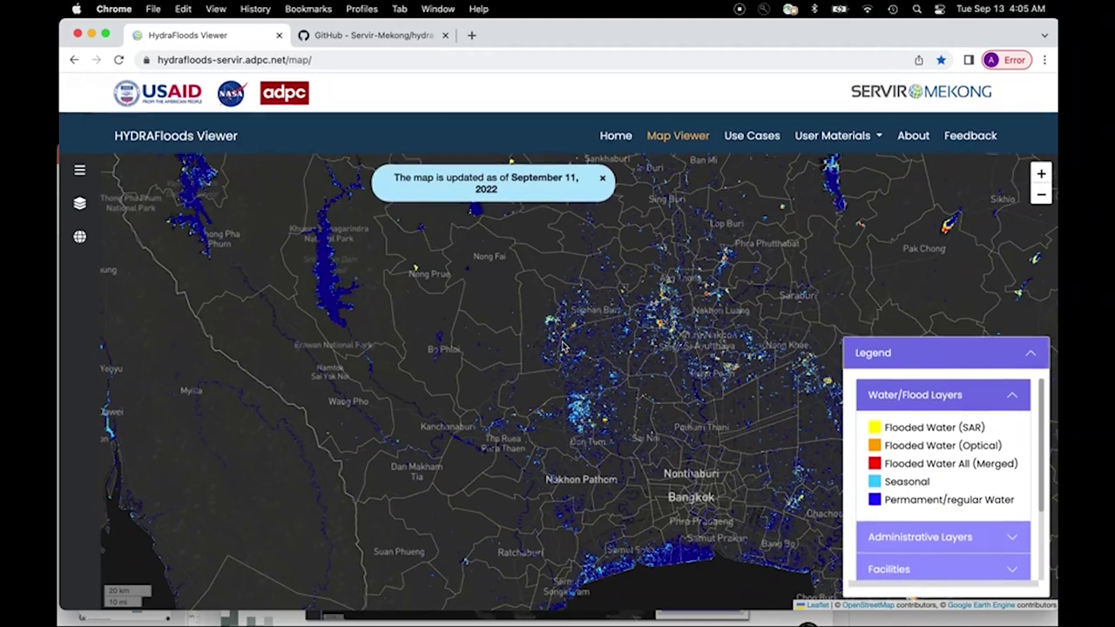
scroll(625, 420, "up", 2)
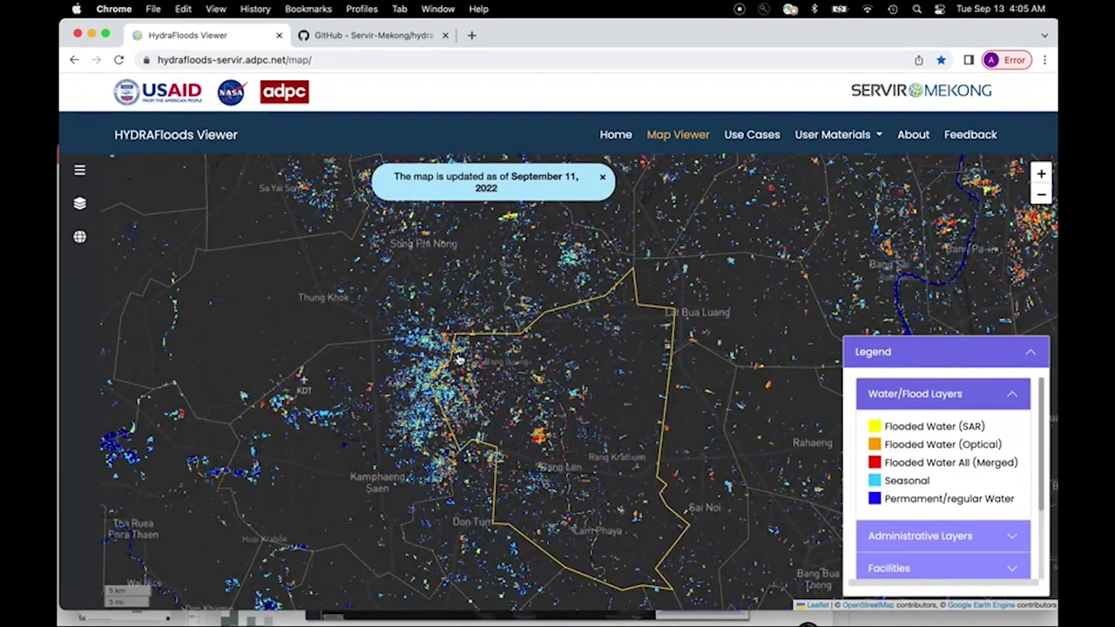
scroll(655, 338, "down", 1)
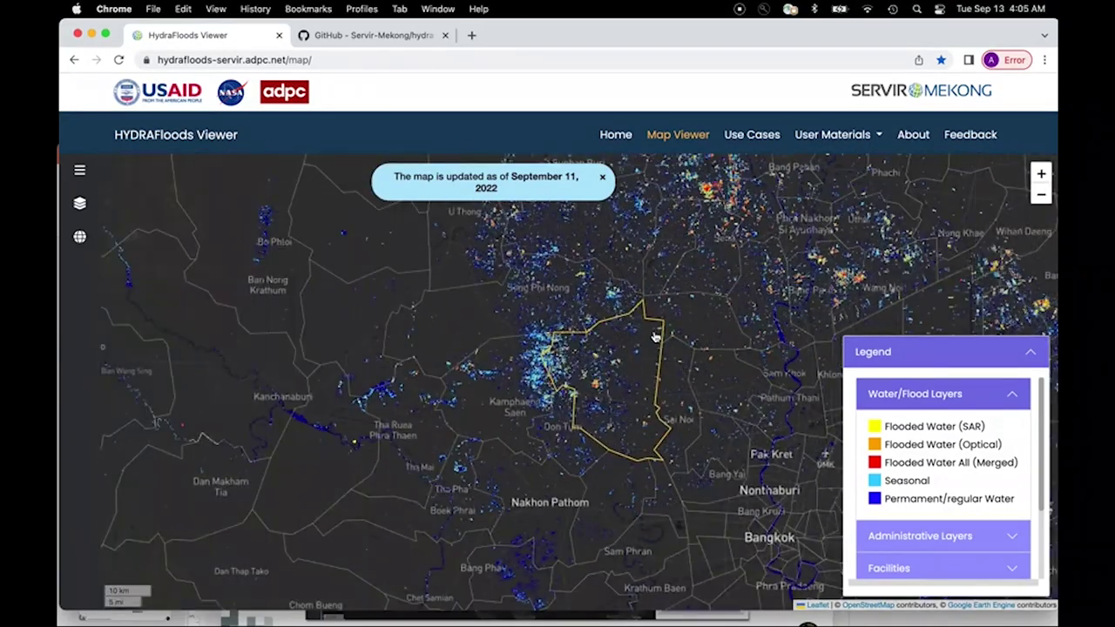
scroll(579, 329, "up", 2)
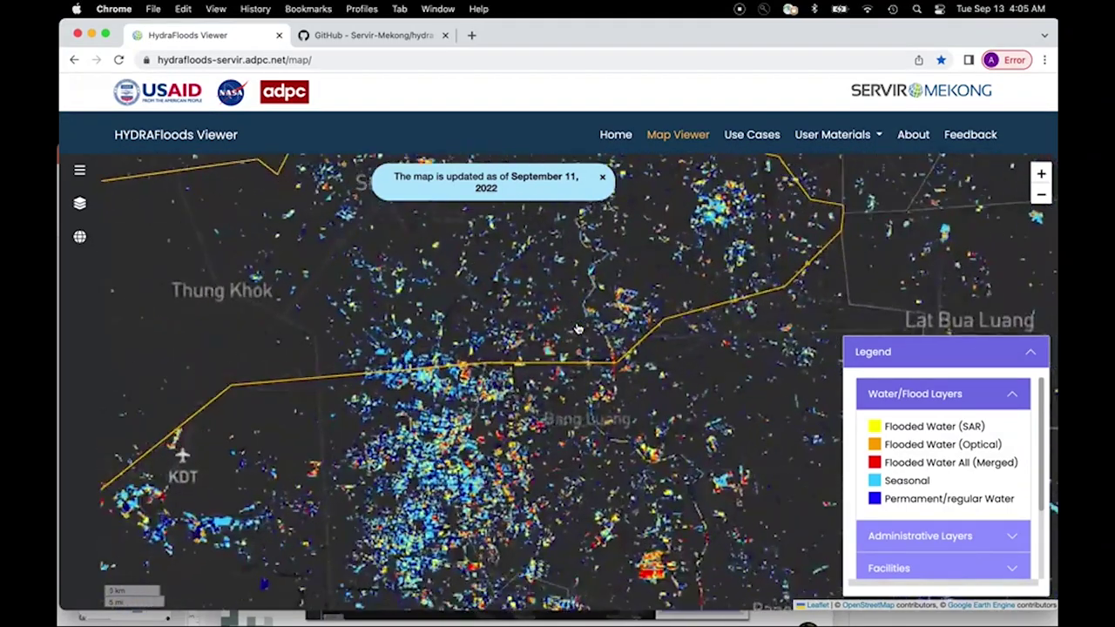
scroll(577, 329, "up", 1)
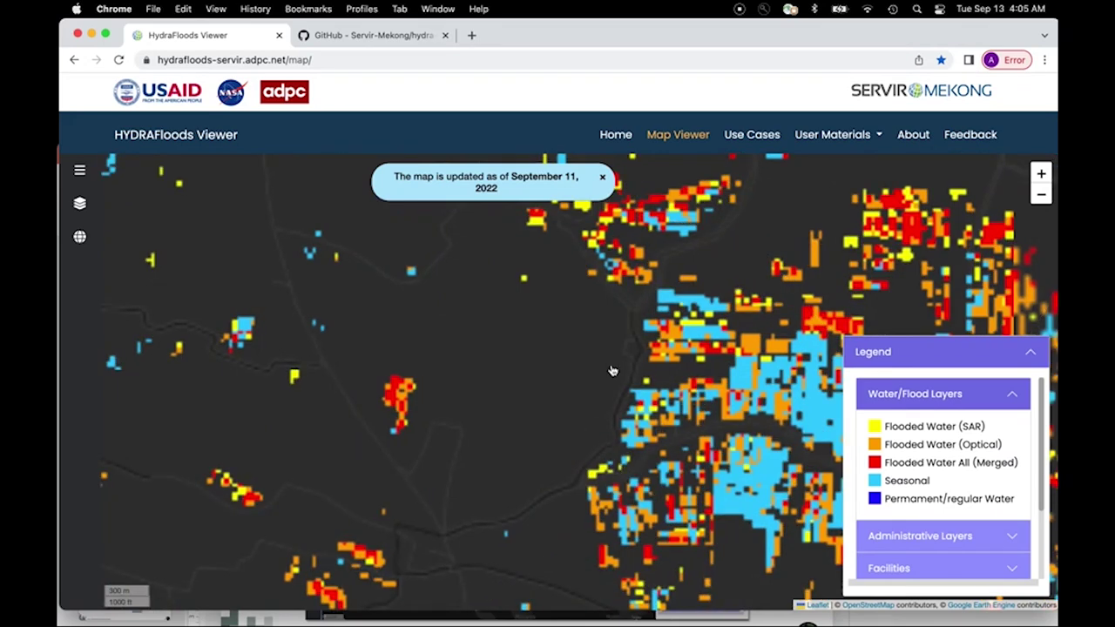
scroll(610, 368, "down", 3)
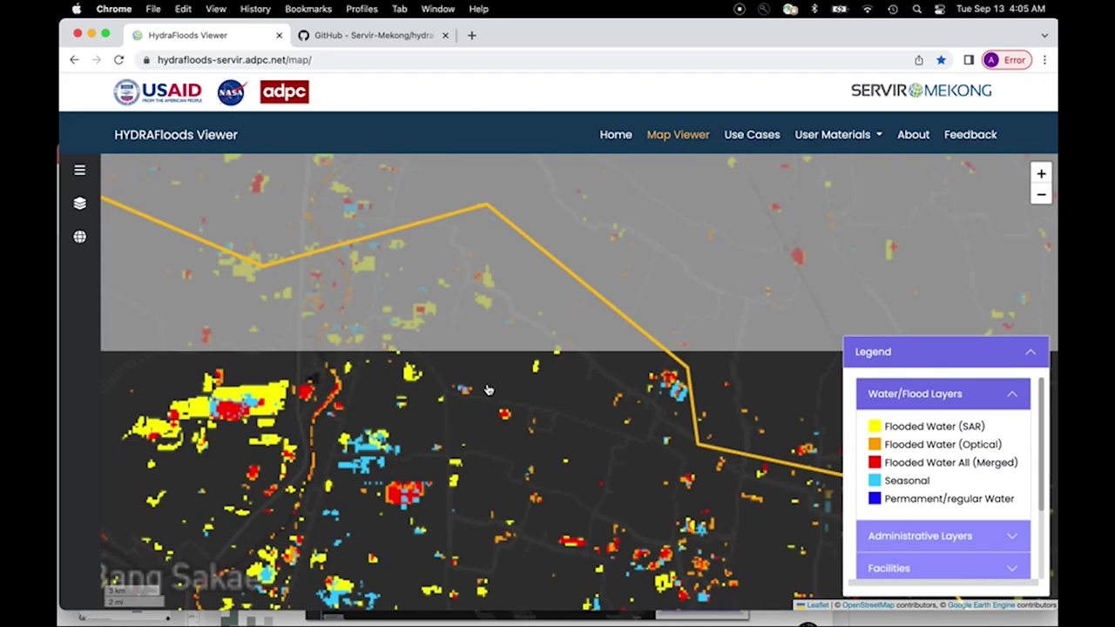
scroll(489, 389, "up", 3)
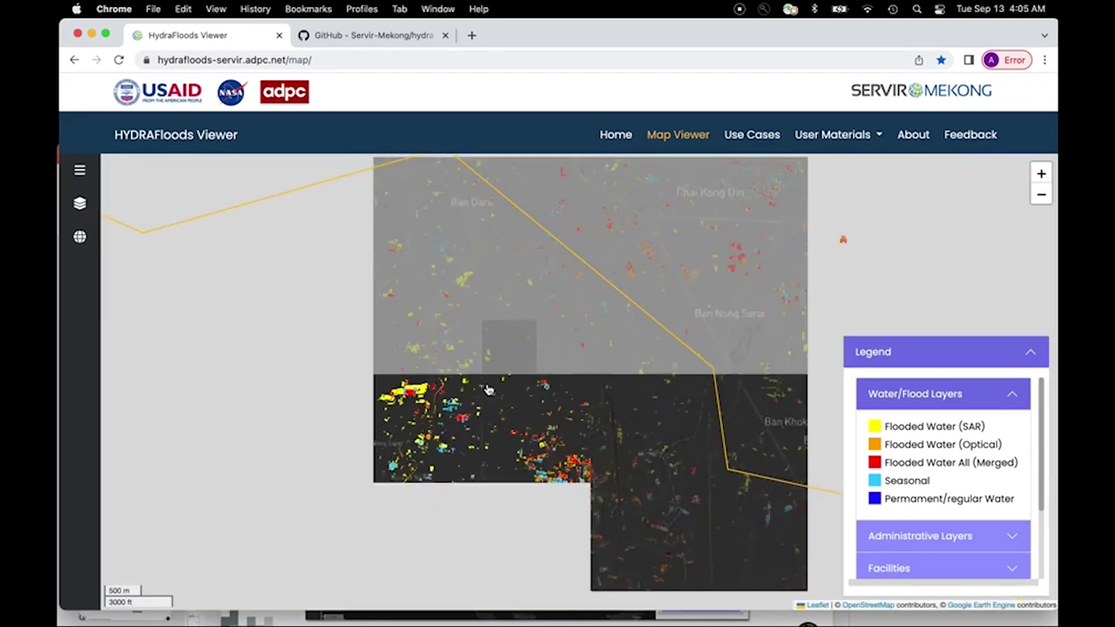
scroll(489, 389, "down", 5)
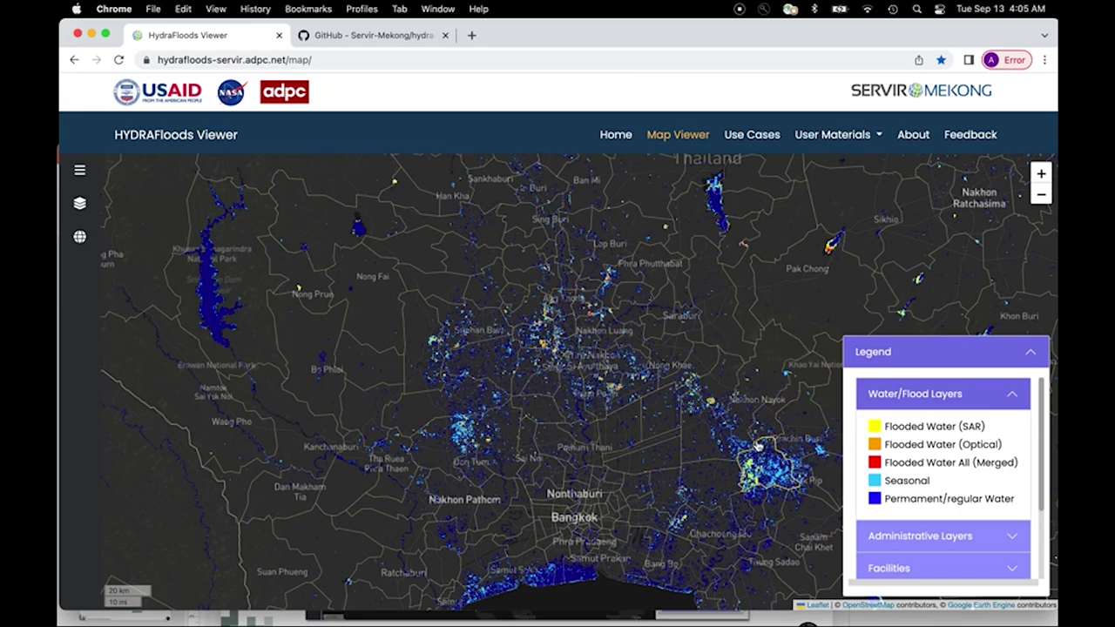
scroll(756, 443, "down", 4)
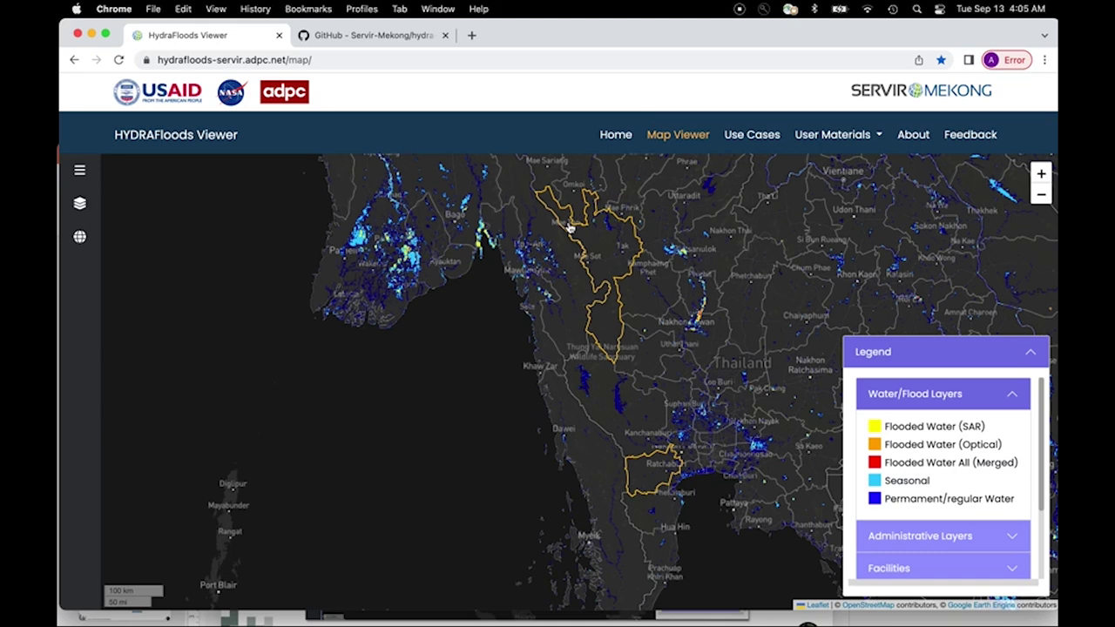
Step: Go to the Use Cases page and read the Floods in Phnom Penh, Cambodia details
left_click(747, 139)
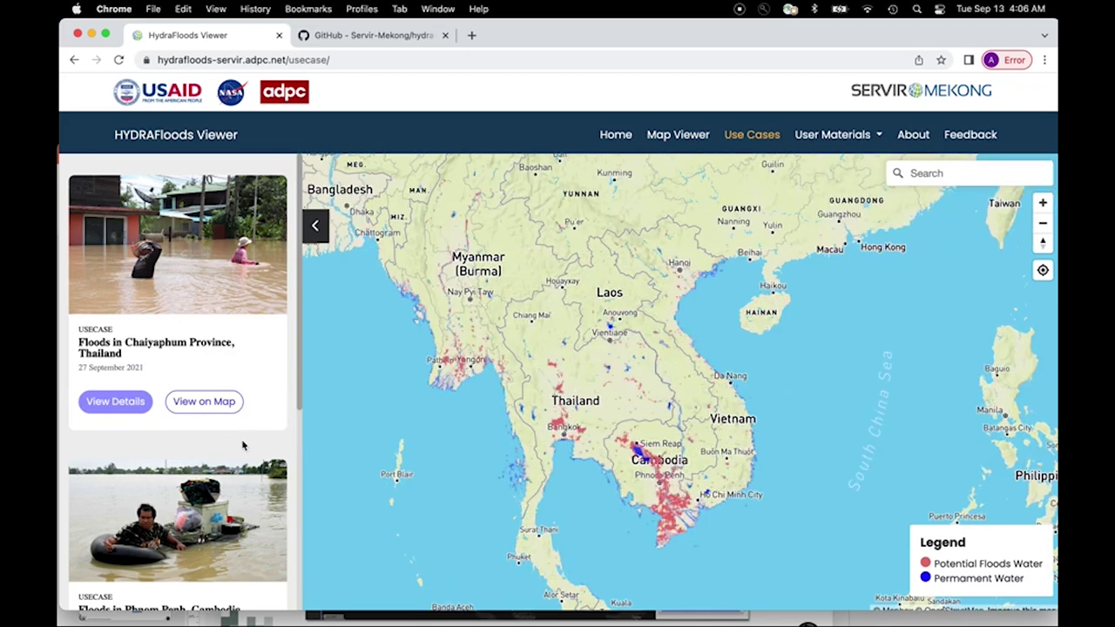
scroll(243, 446, "down", 2)
scroll(243, 446, "down", 5)
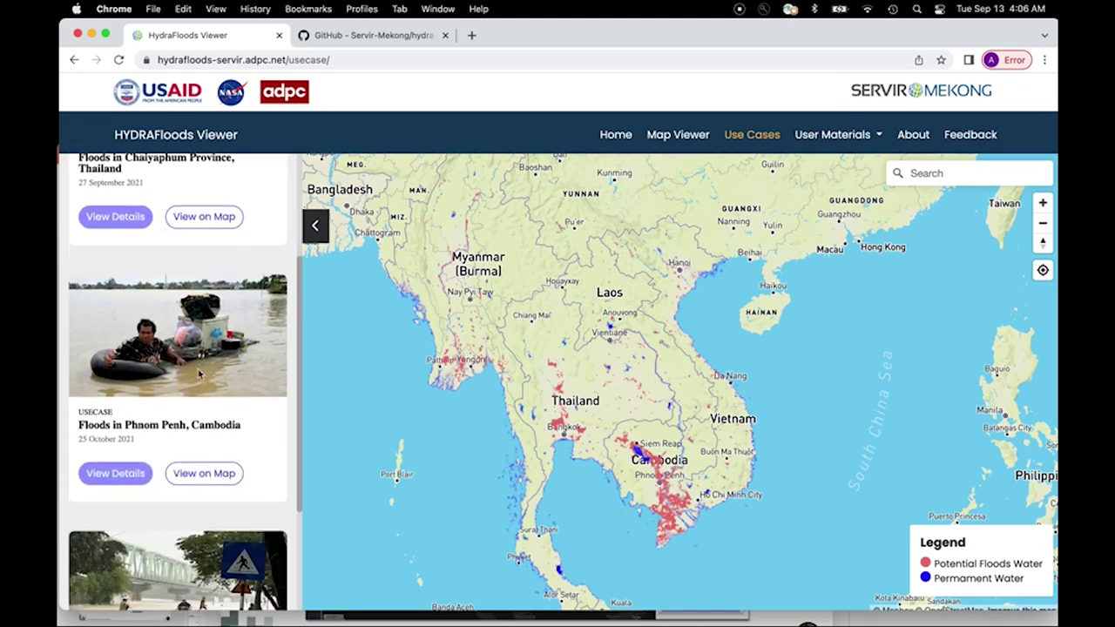
left_click(115, 475)
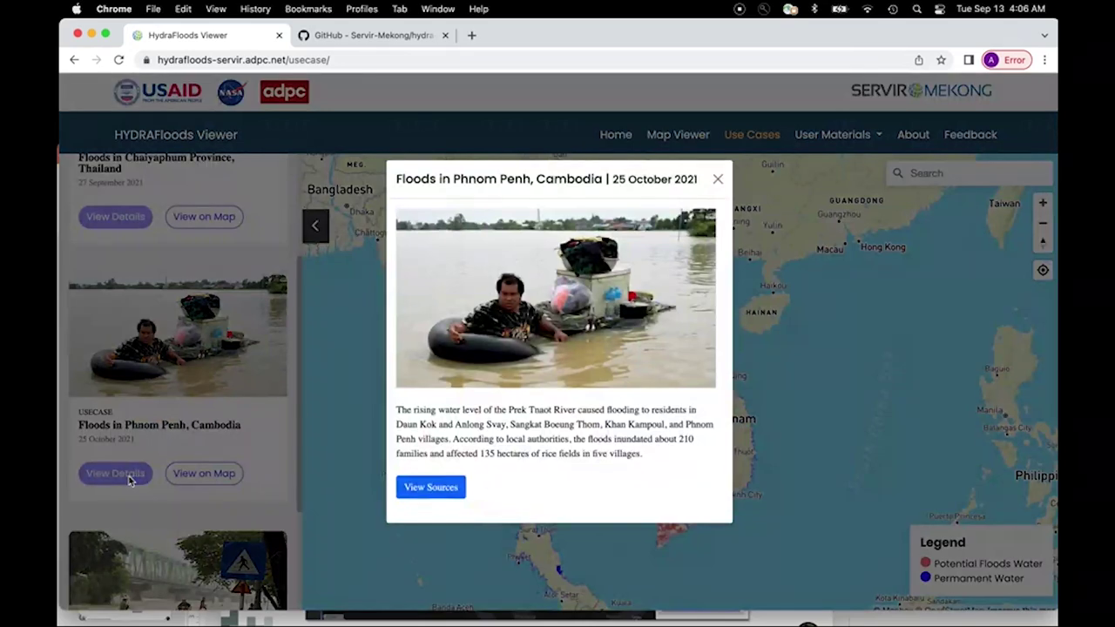
left_click(190, 479)
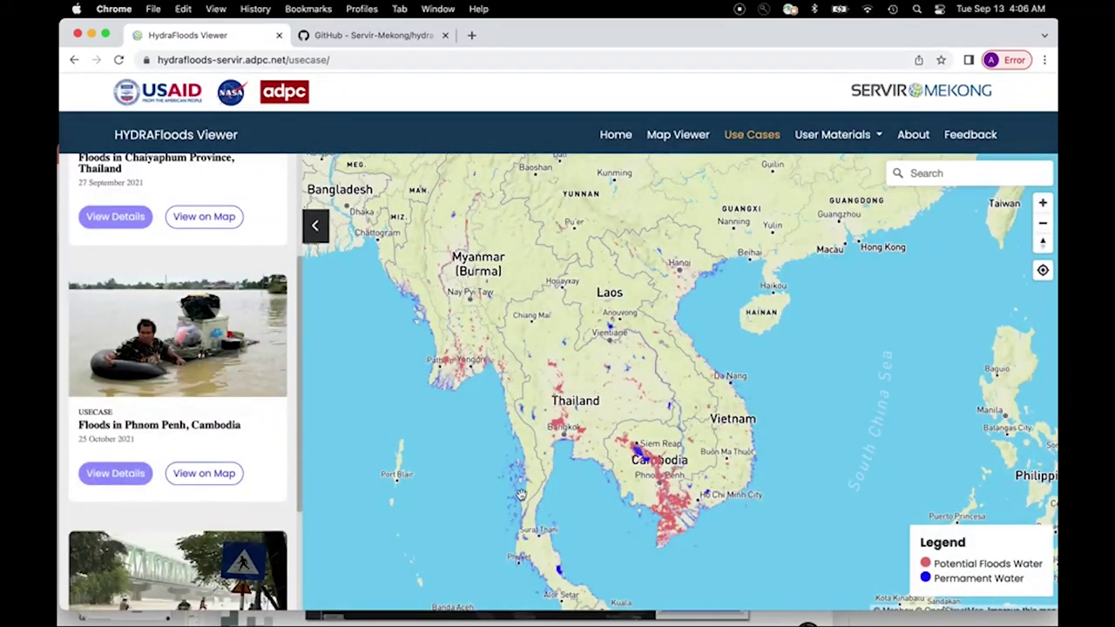
Step: Map the 25 October 2021 Phnom Penh flood and zoom out across Cambodia
left_click(192, 478)
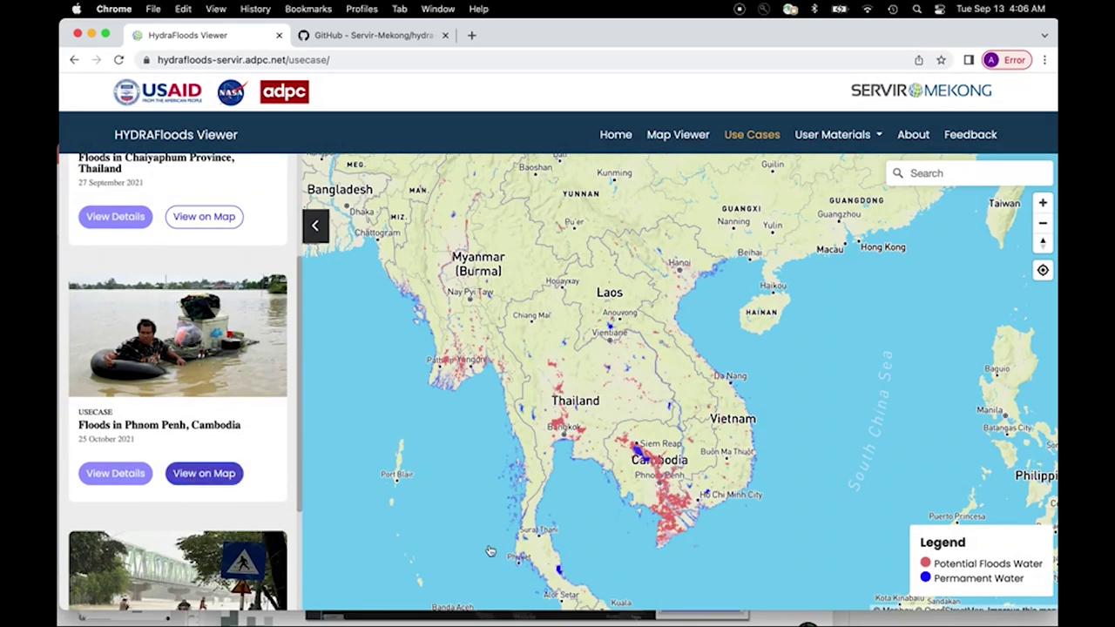
scroll(542, 399, "down", 5)
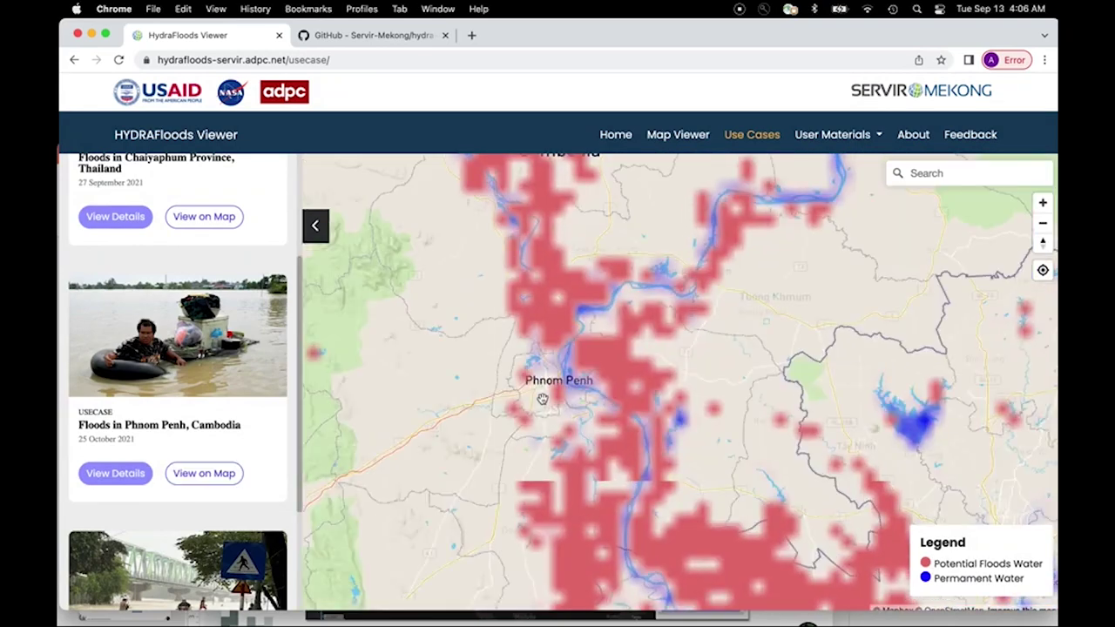
scroll(541, 398, "down", 3)
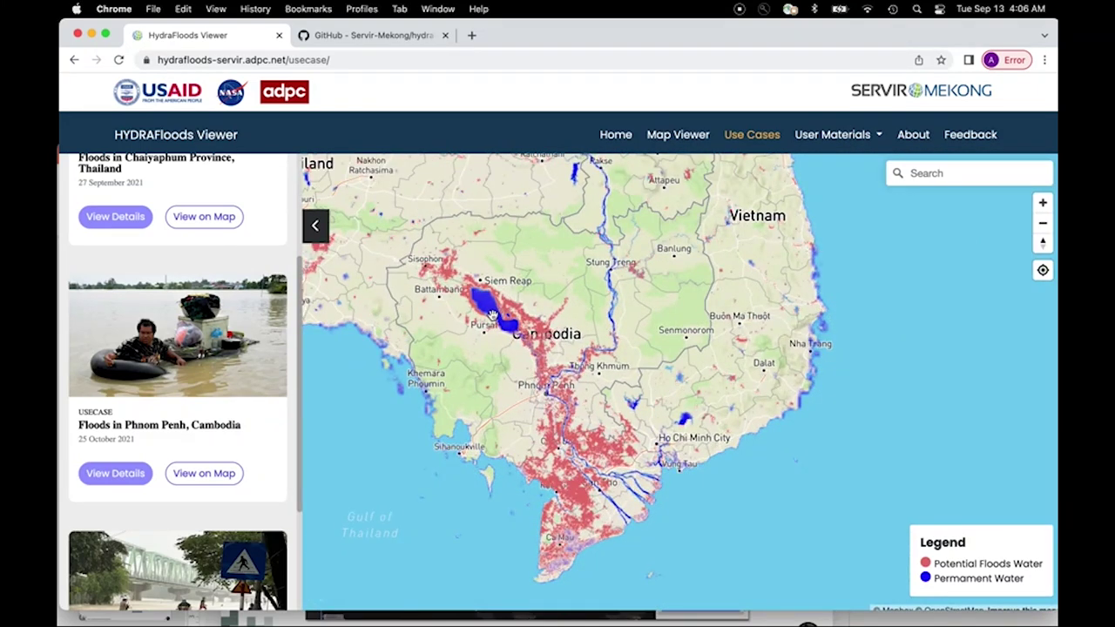
left_click(877, 138)
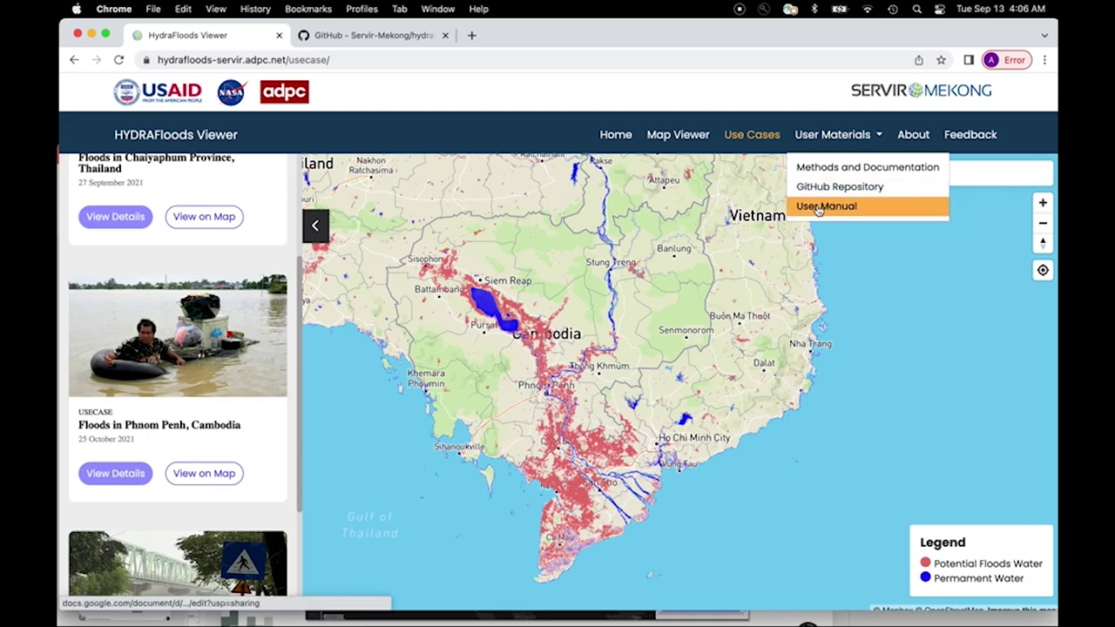
Step: Open the HYDRAFloods_UserManual and read from its contents to the Flood Age Component section
left_click(856, 207)
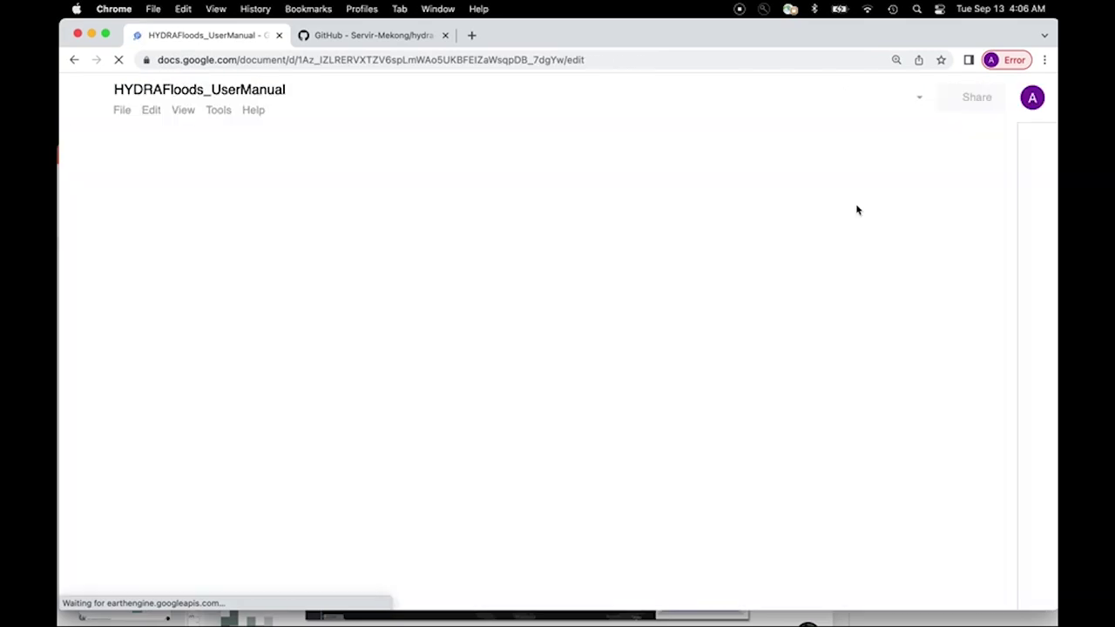
scroll(514, 237, "down", 10)
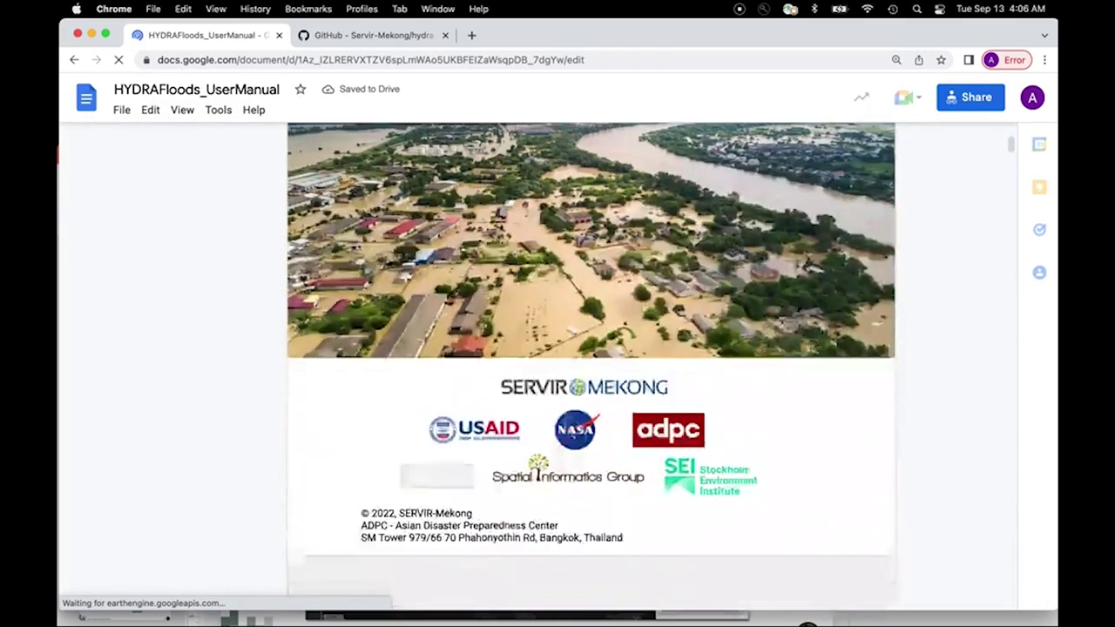
scroll(514, 237, "down", 10)
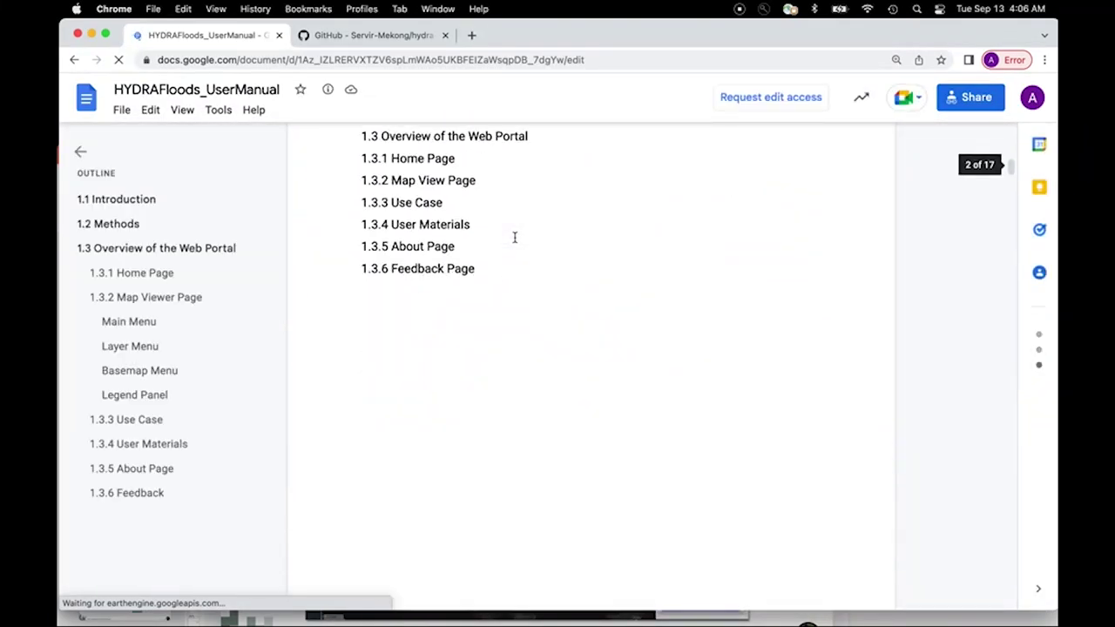
scroll(514, 237, "up", 2)
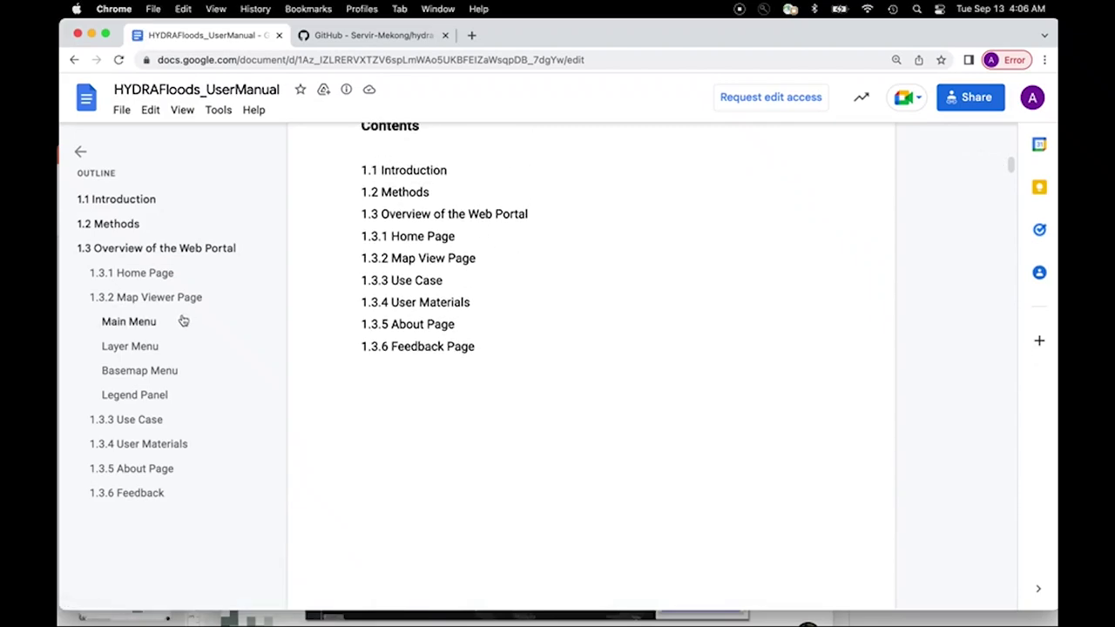
scroll(489, 337, "down", 10)
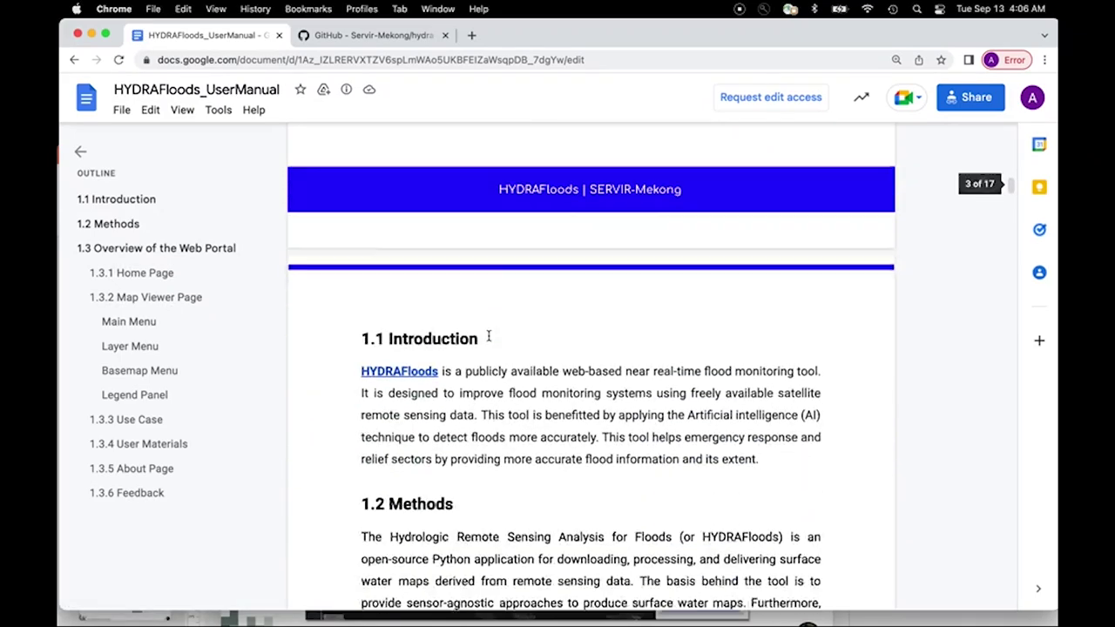
scroll(488, 336, "down", 15)
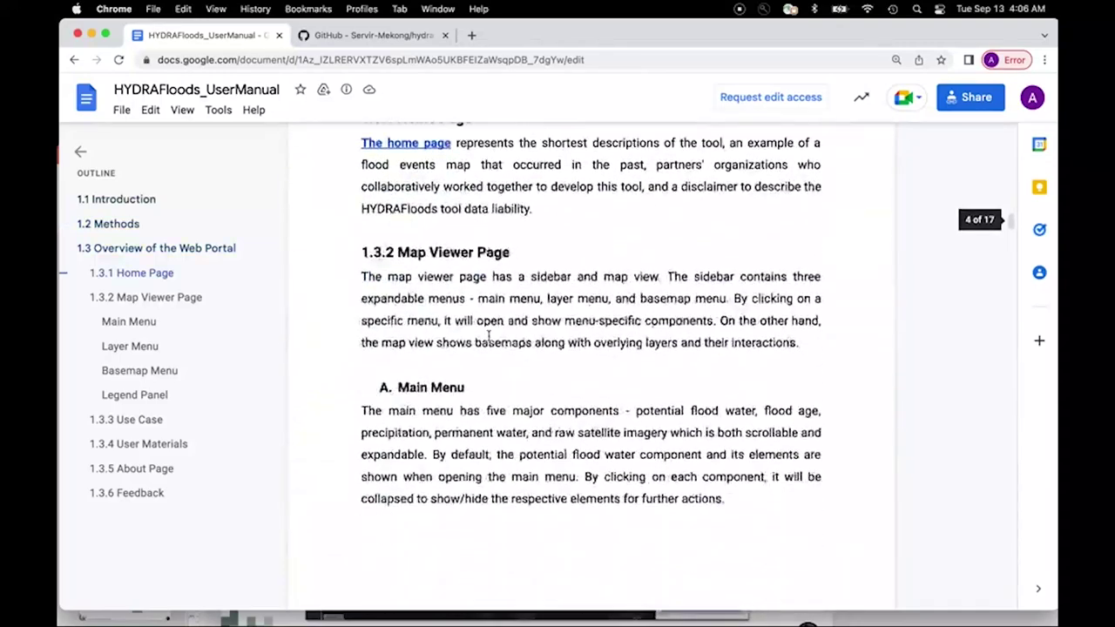
scroll(488, 336, "down", 15)
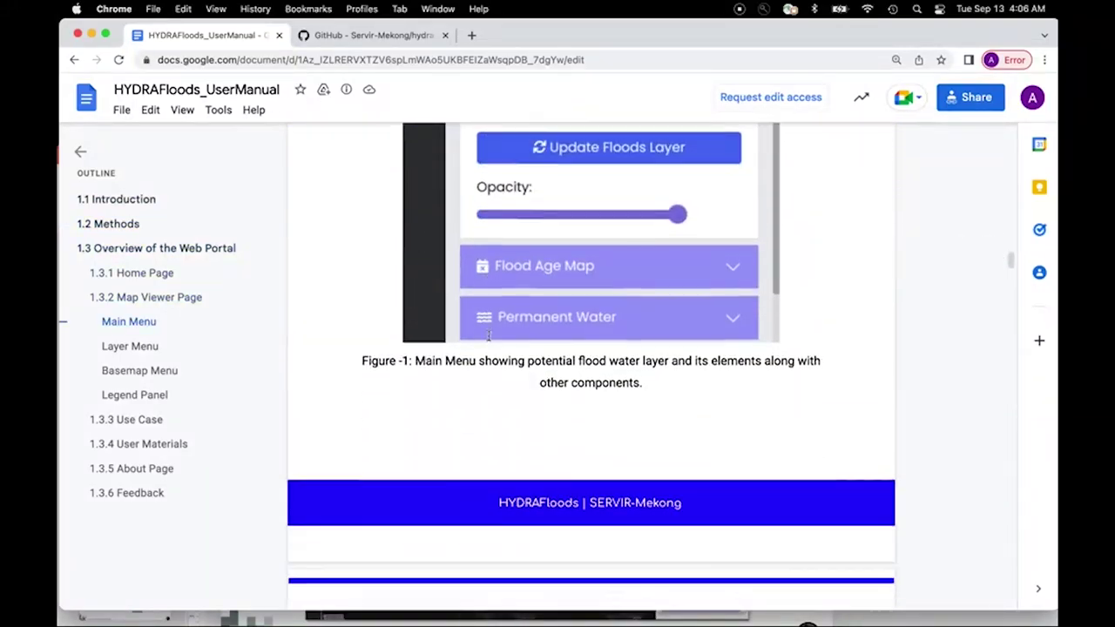
scroll(488, 336, "down", 15)
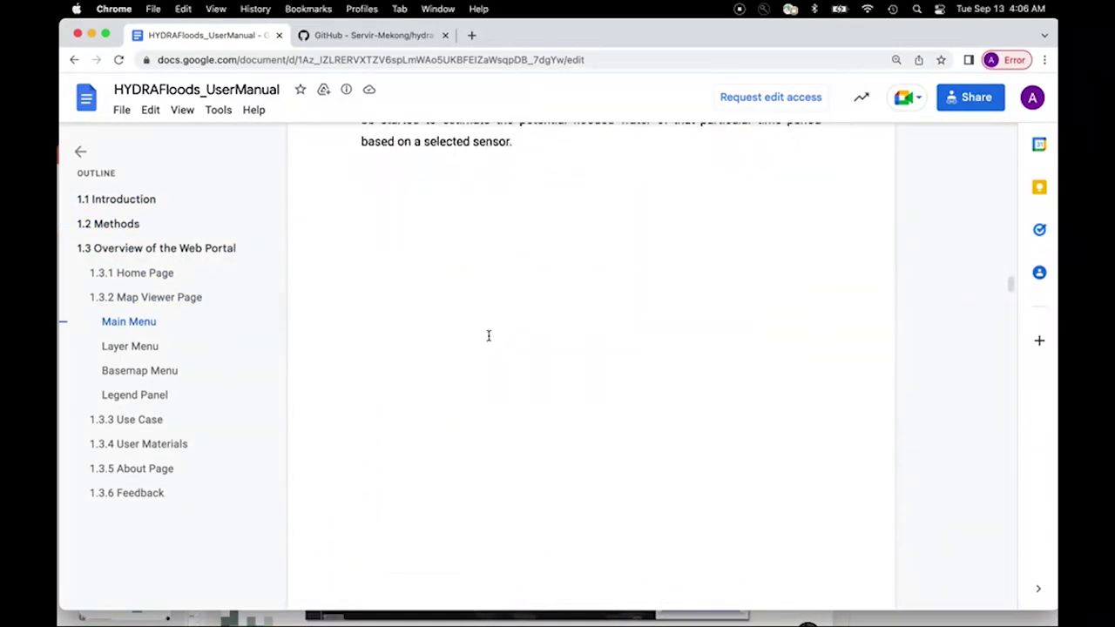
scroll(488, 336, "down", 15)
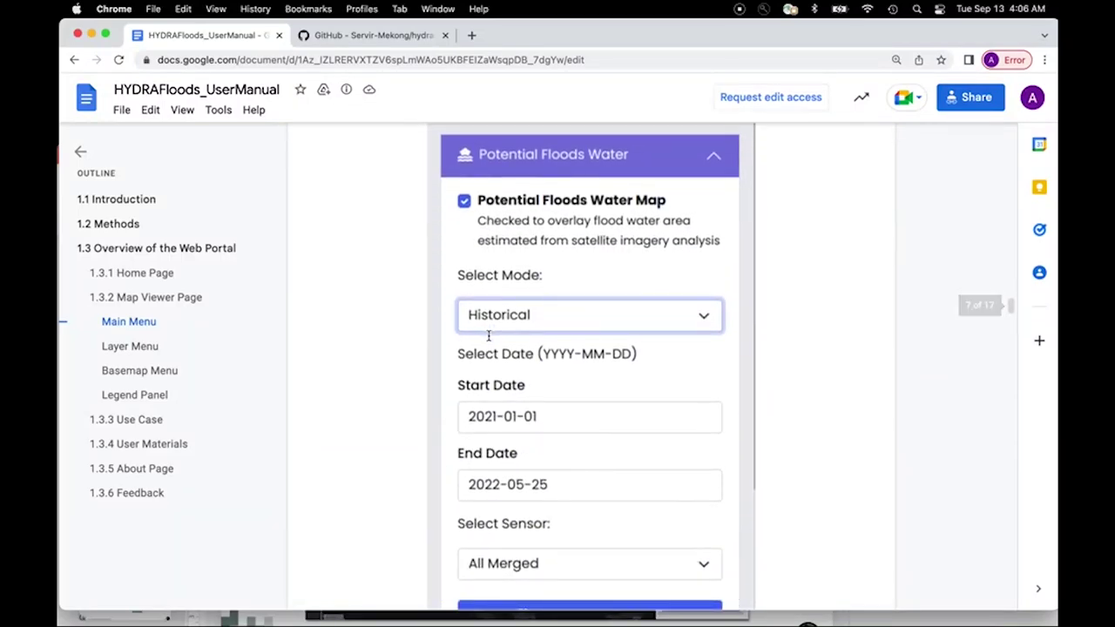
scroll(489, 336, "down", 15)
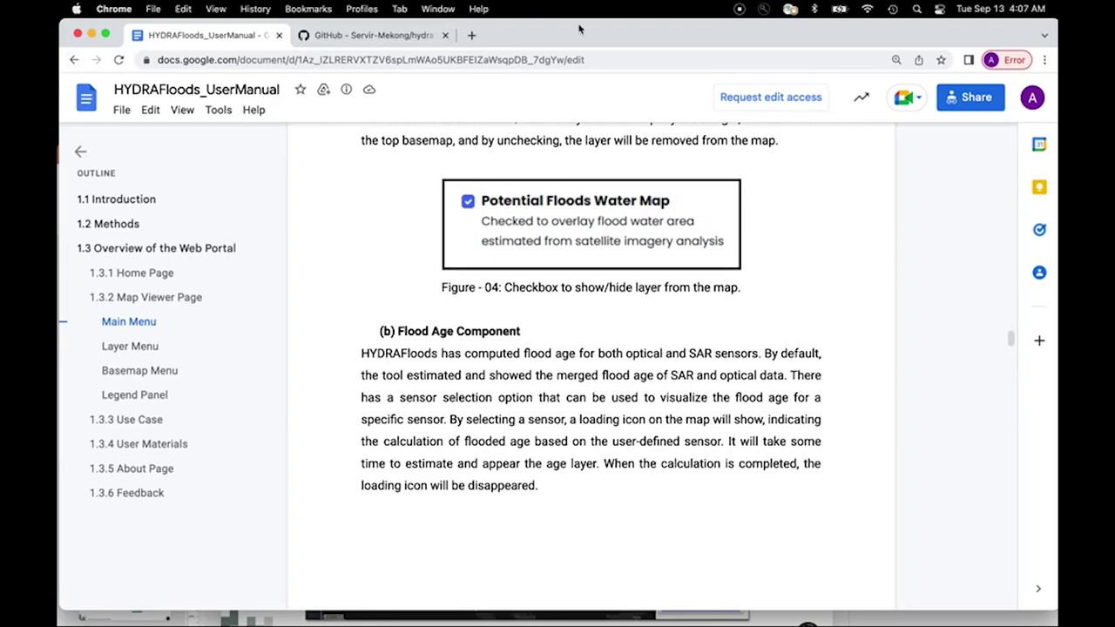
left_click(74, 59)
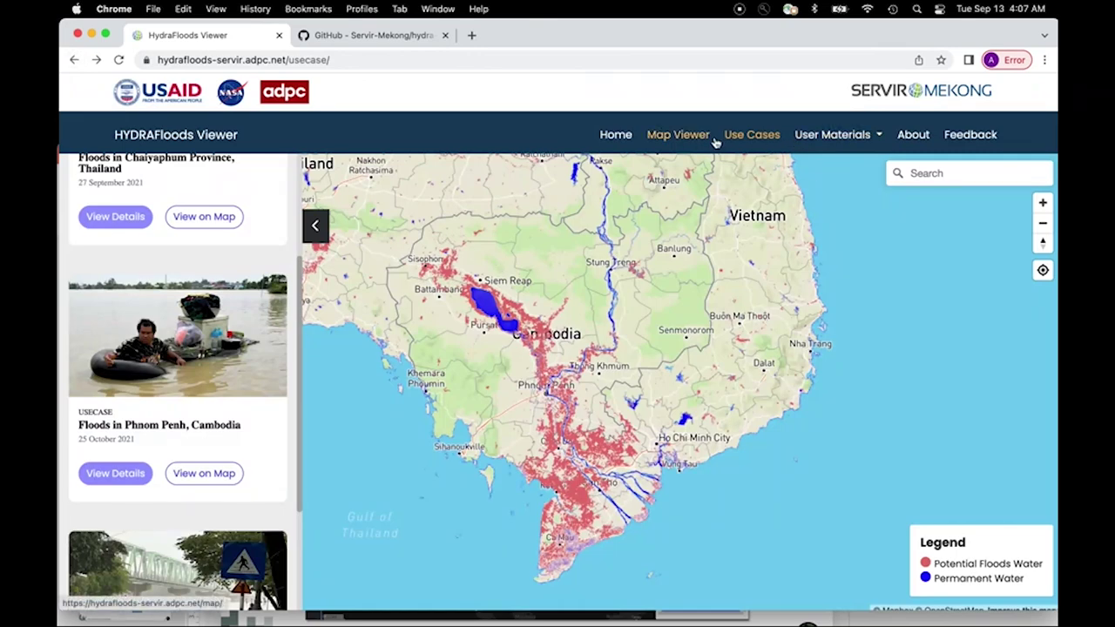
Step: Open the User Materials dropdown again from the Cambodia Use Cases page
left_click(877, 139)
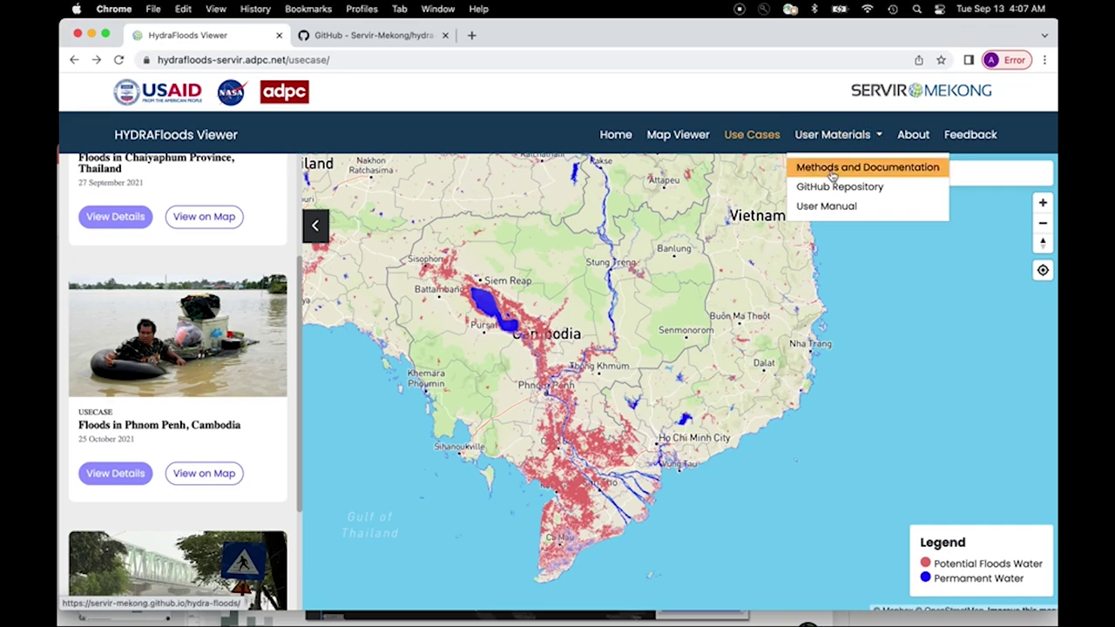
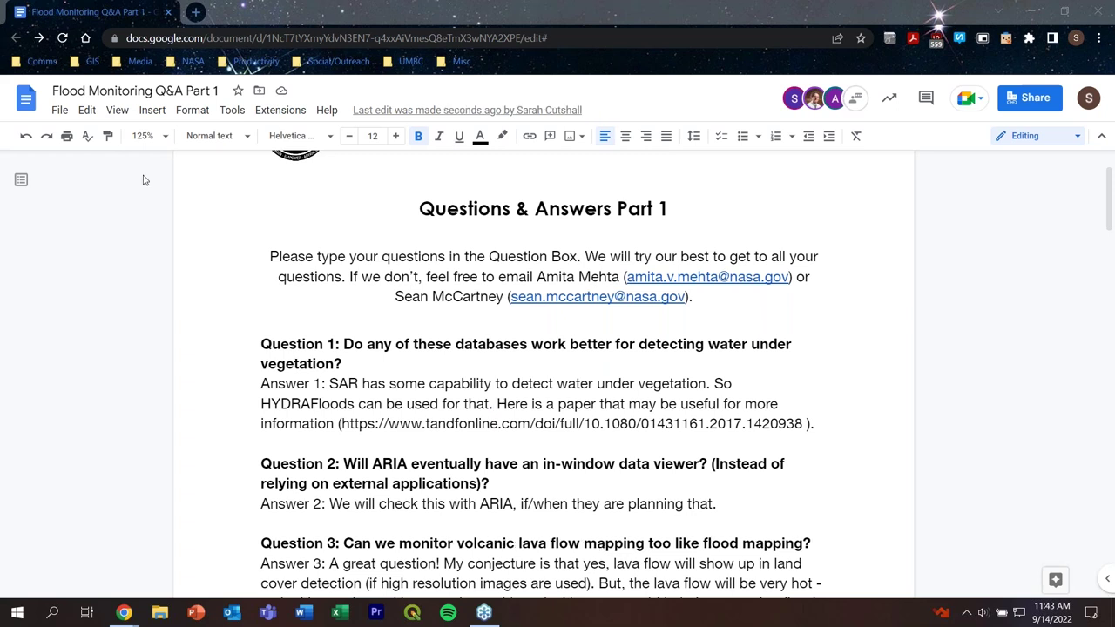
Step: Replace the contacts sentence's period with ', or' plus a third contact's name and e-mail in parentheses
double_click(433, 364)
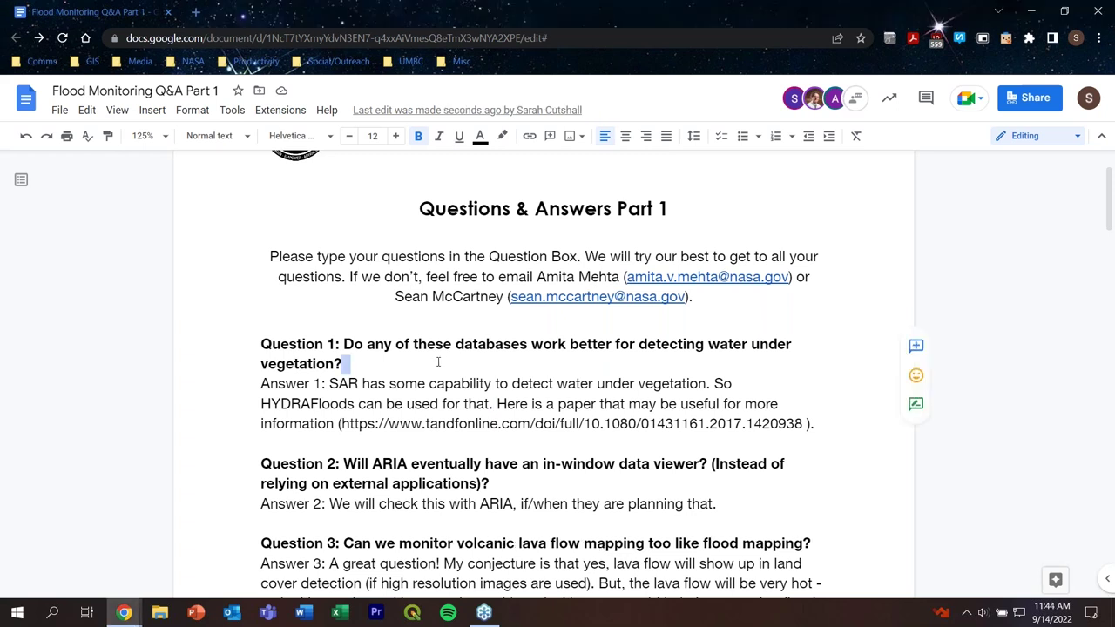
left_click(444, 360)
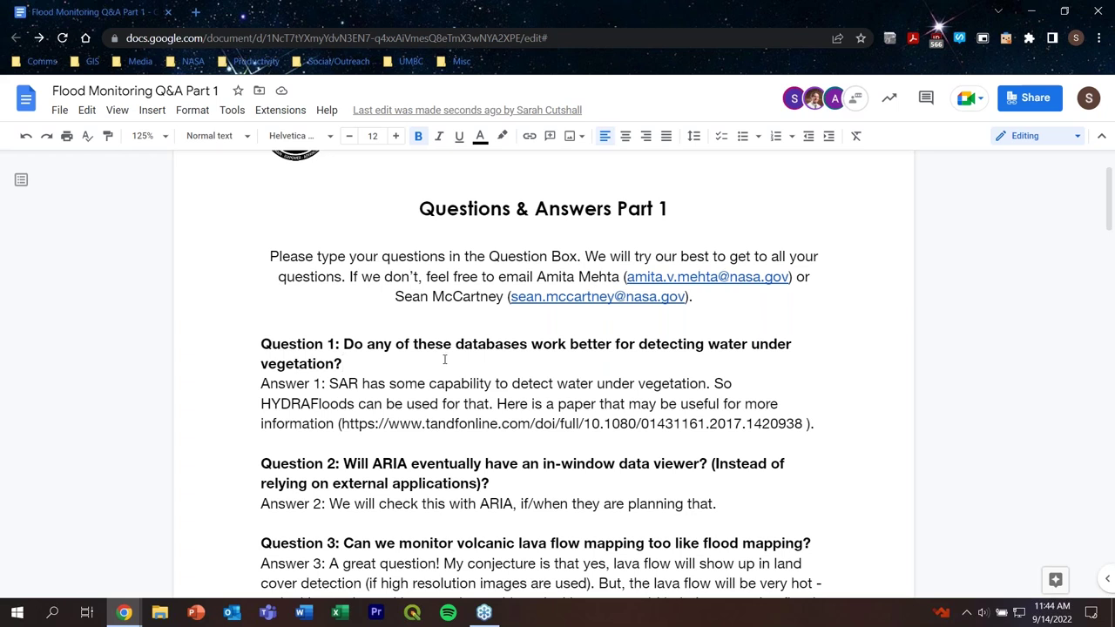
left_click(708, 299)
key("Up")
key("Up")
key("Up")
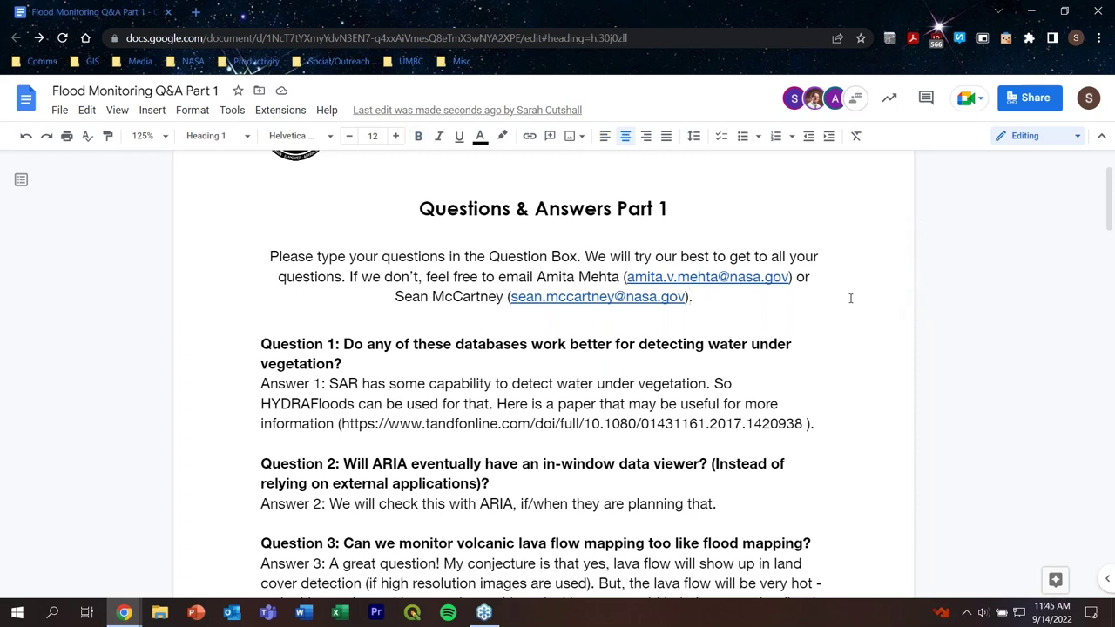
key("BackSpace")
type(", or ")
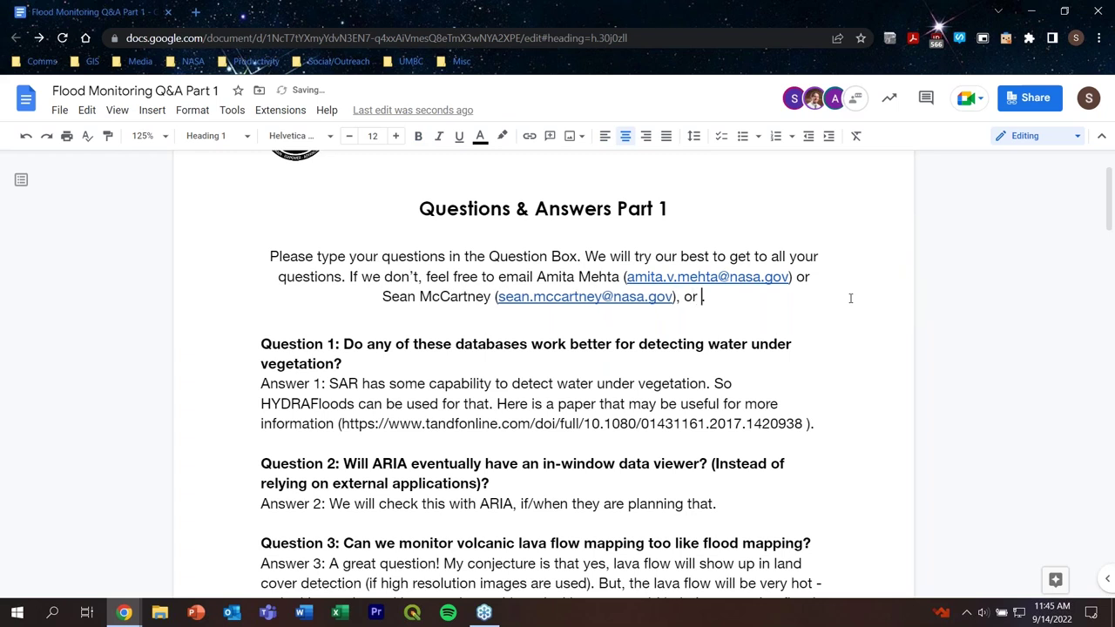
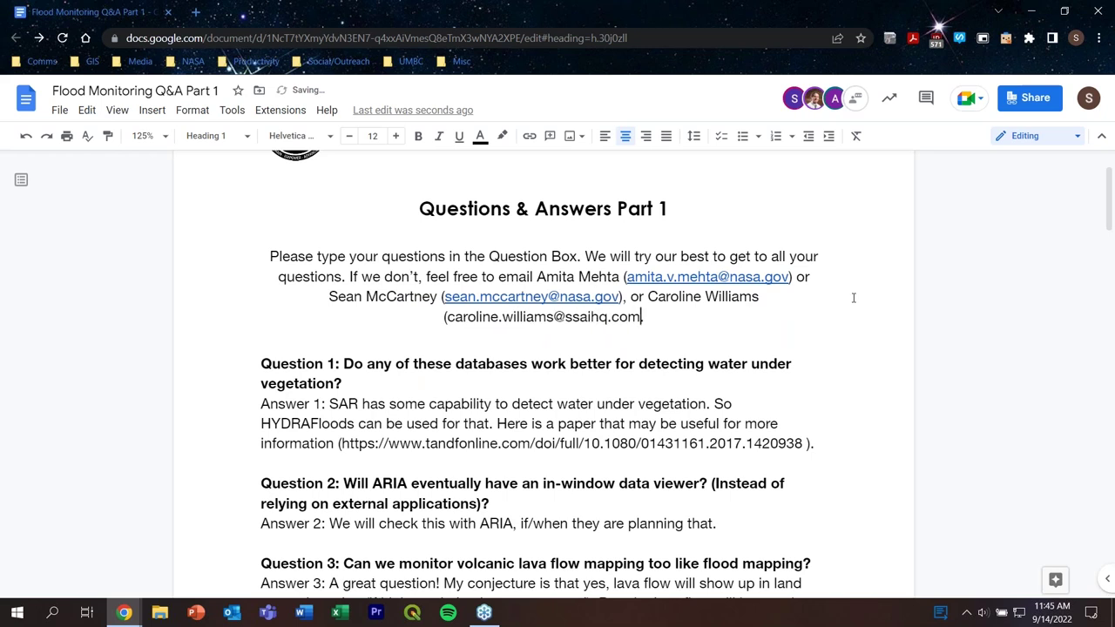
type(")")
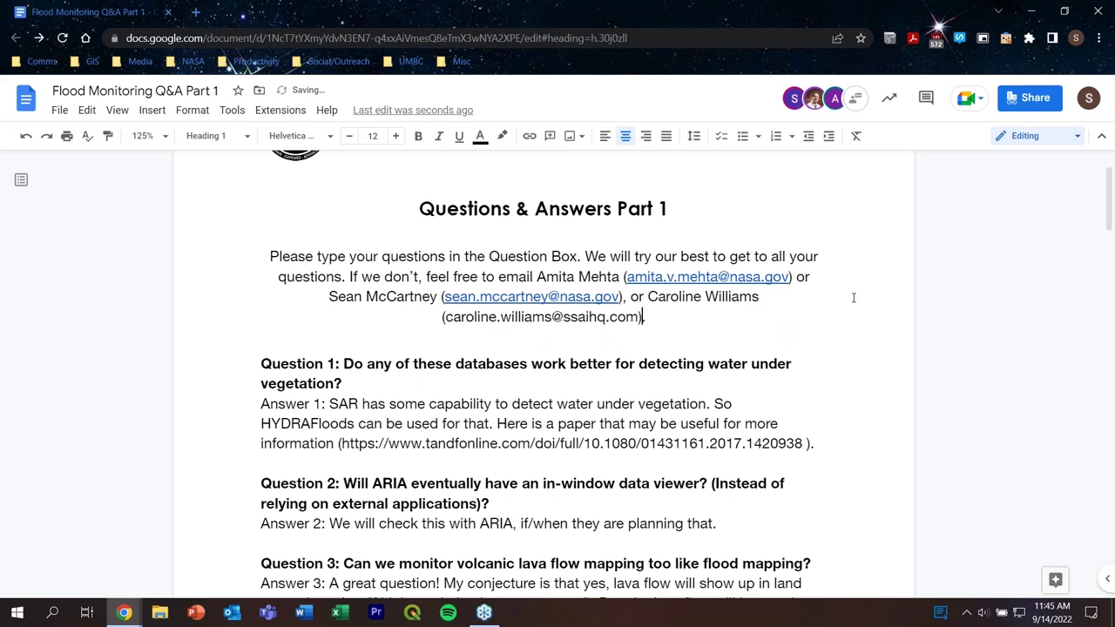
Step: Remove the stray space before the new e-mail's closing parenthesis so it becomes a link
left_click(439, 383)
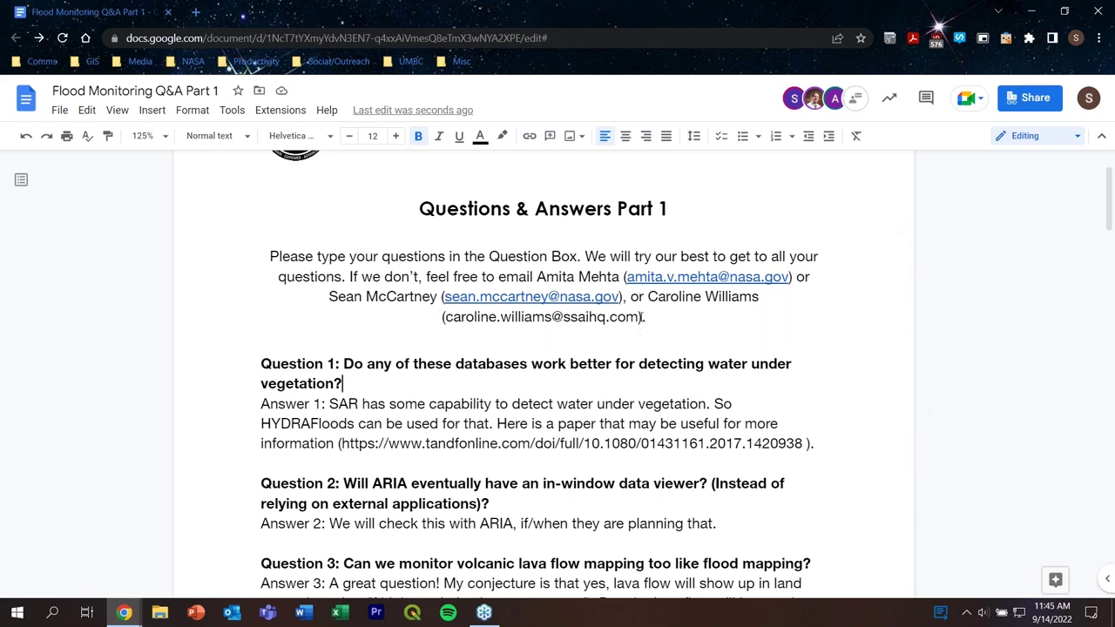
left_click(644, 318)
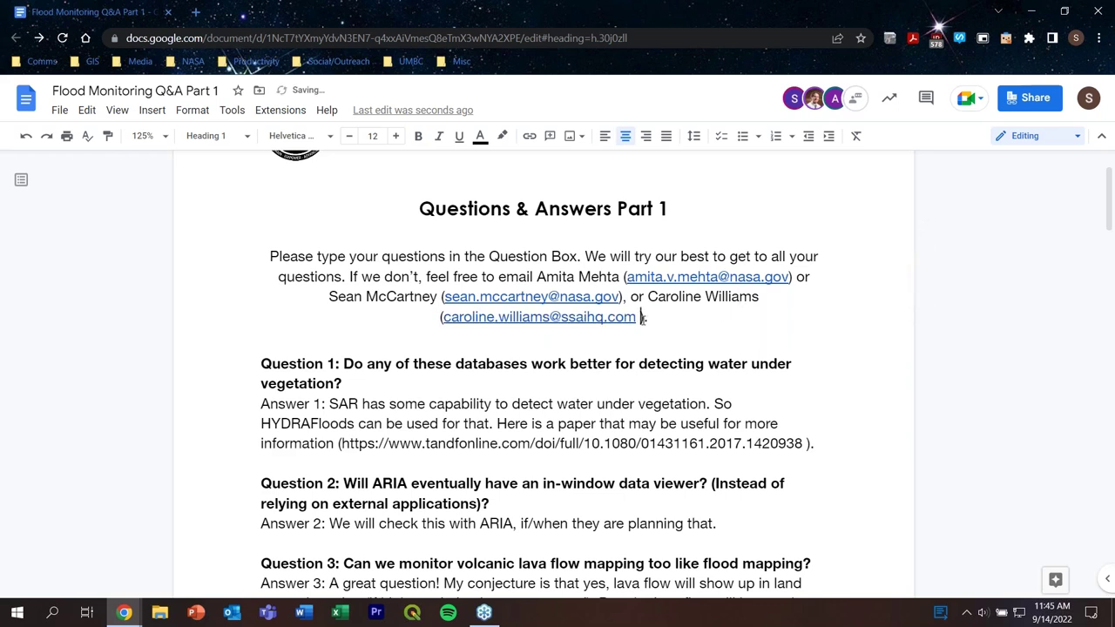
key("BackSpace")
left_click(762, 378)
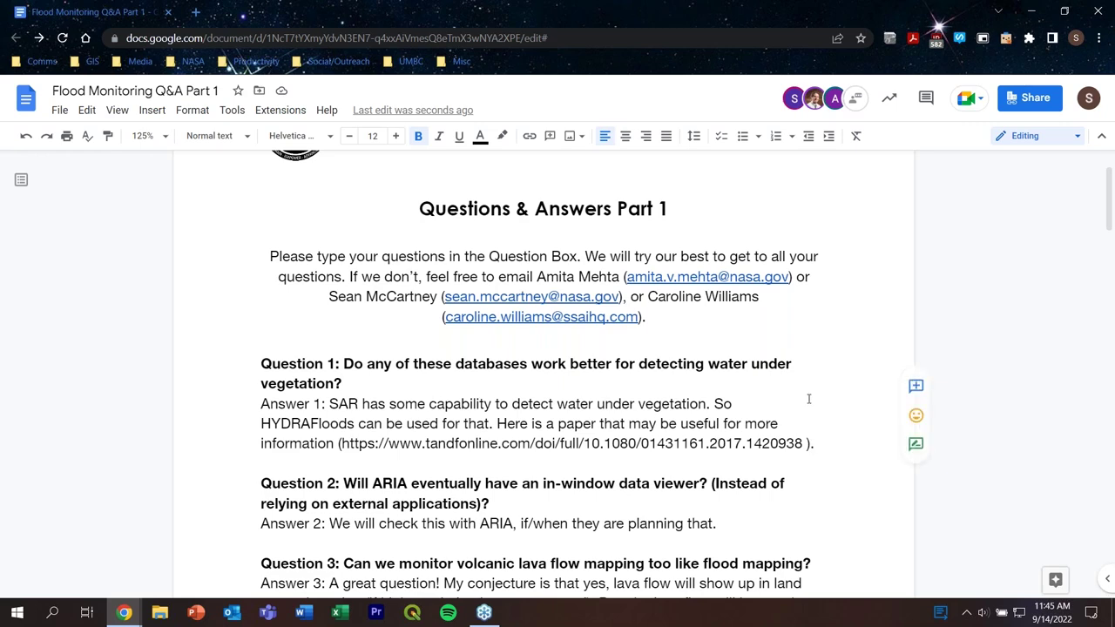
Step: Swap the word 'or' after the first contact's e-mail for a comma
scroll(808, 399, "down", 1)
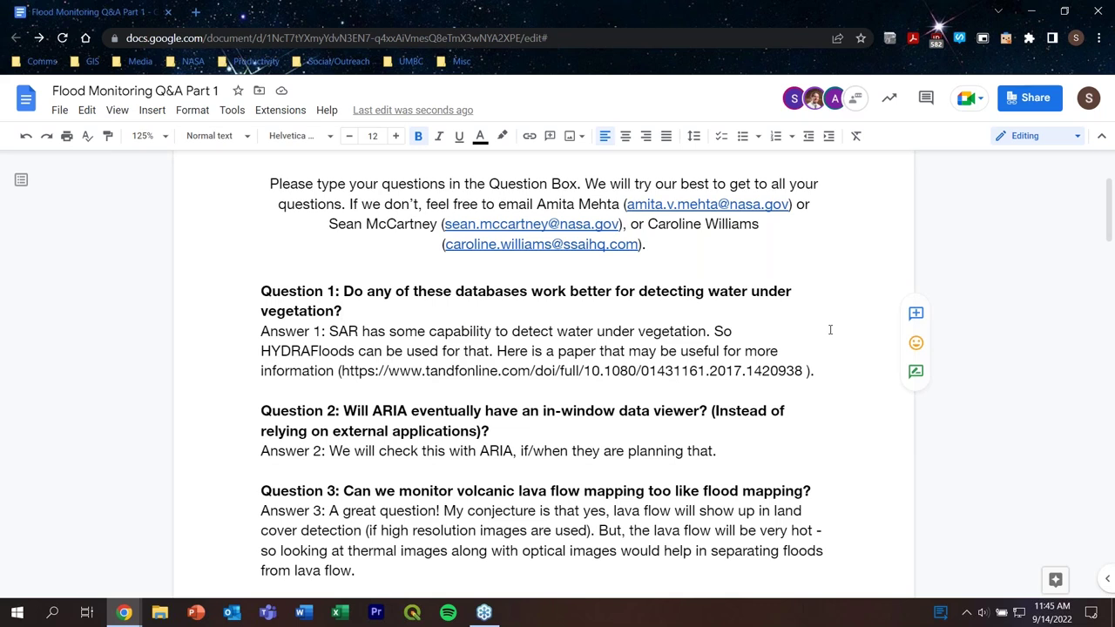
double_click(801, 204)
key("BackSpace")
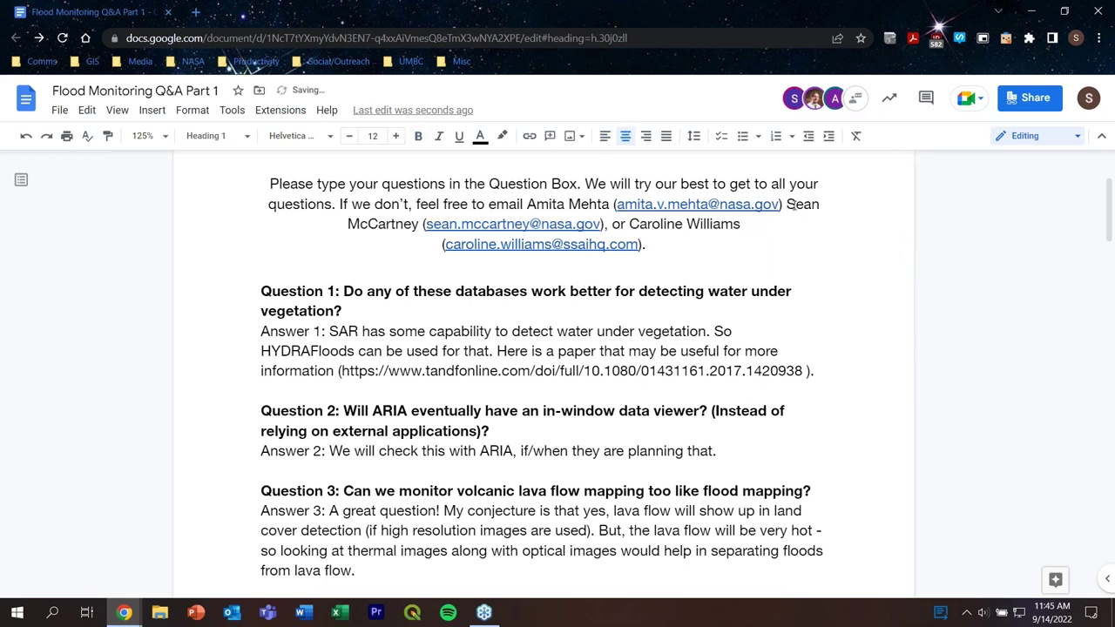
key("BackSpace")
type(",")
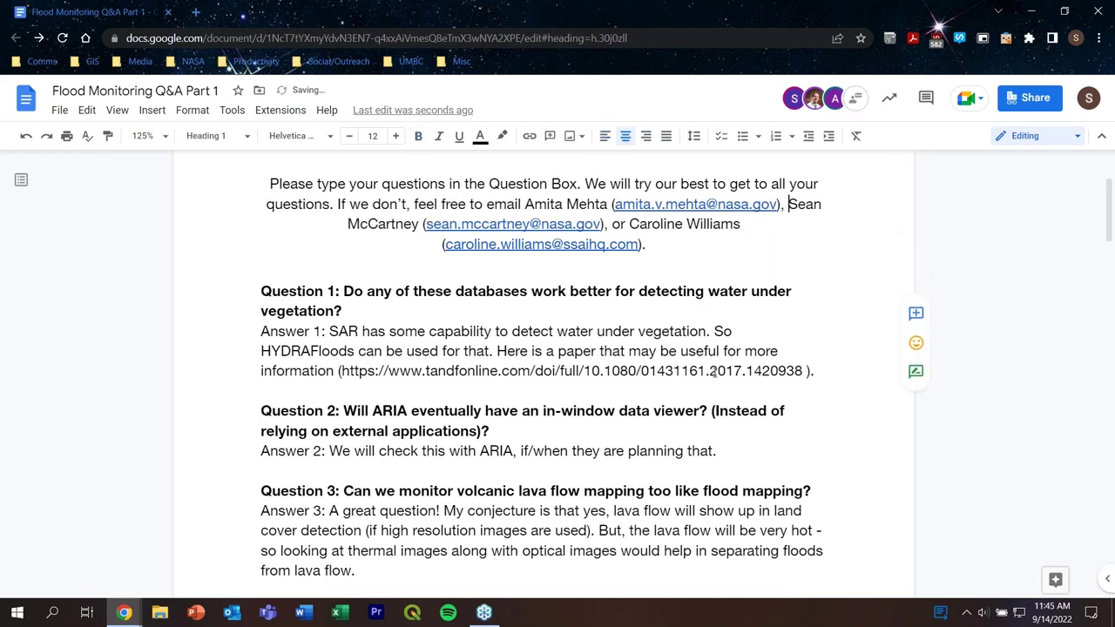
left_click(764, 335)
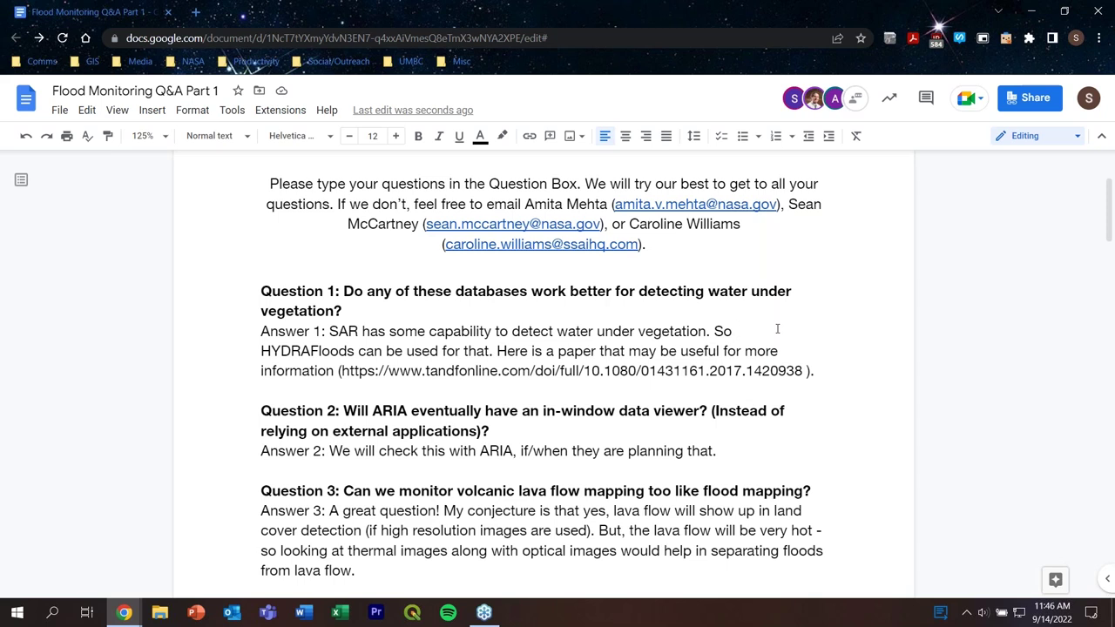
Step: Delete the space between the Answer 1 URL and its closing parenthesis
left_click(801, 371)
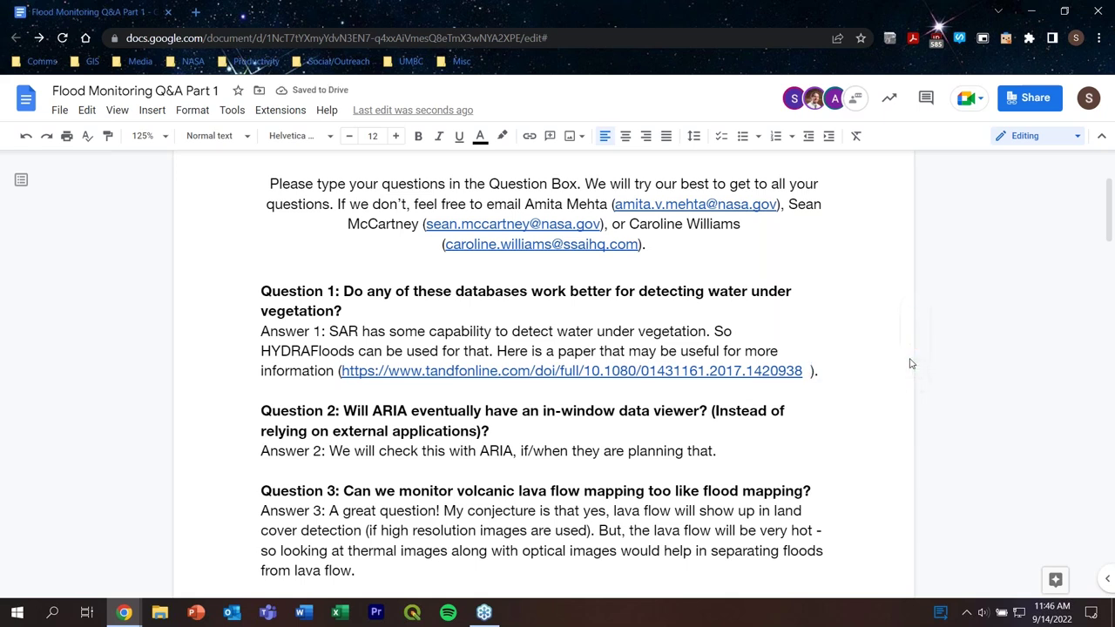
key("BackSpace")
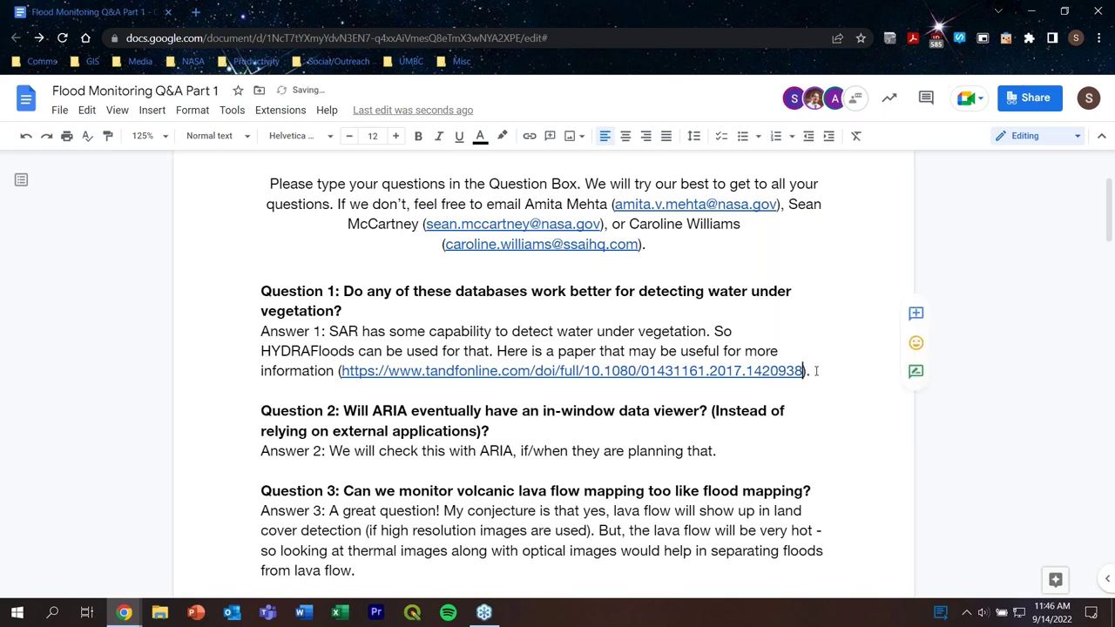
left_click(816, 370)
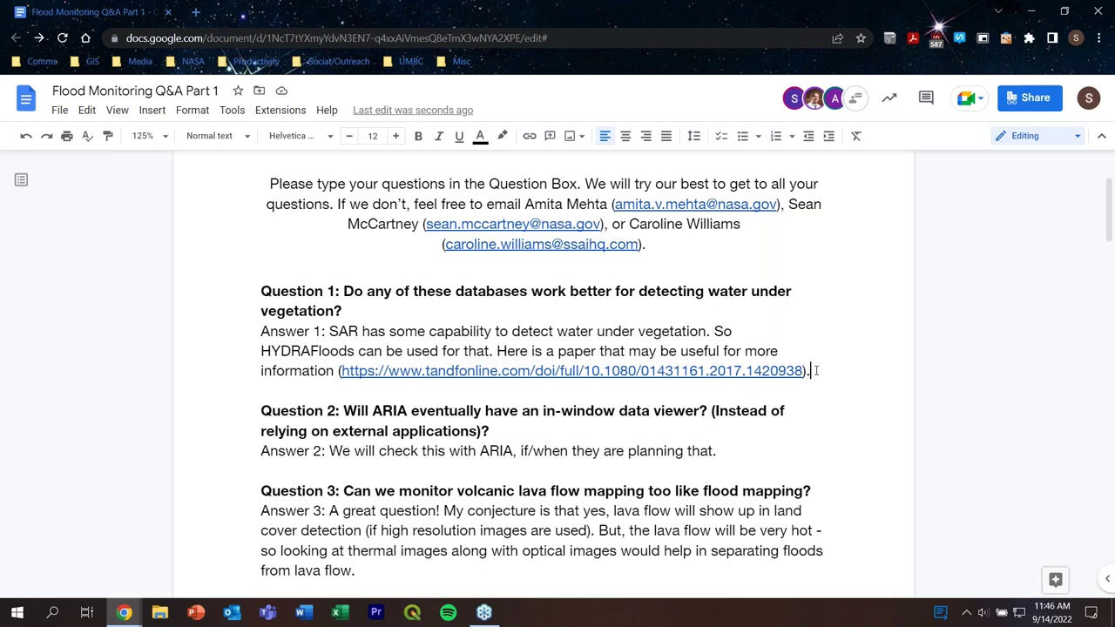
Step: Move down through Questions 2 and 3 to the end of Answer 3
scroll(814, 373, "down", 1)
scroll(813, 377, "down", 1)
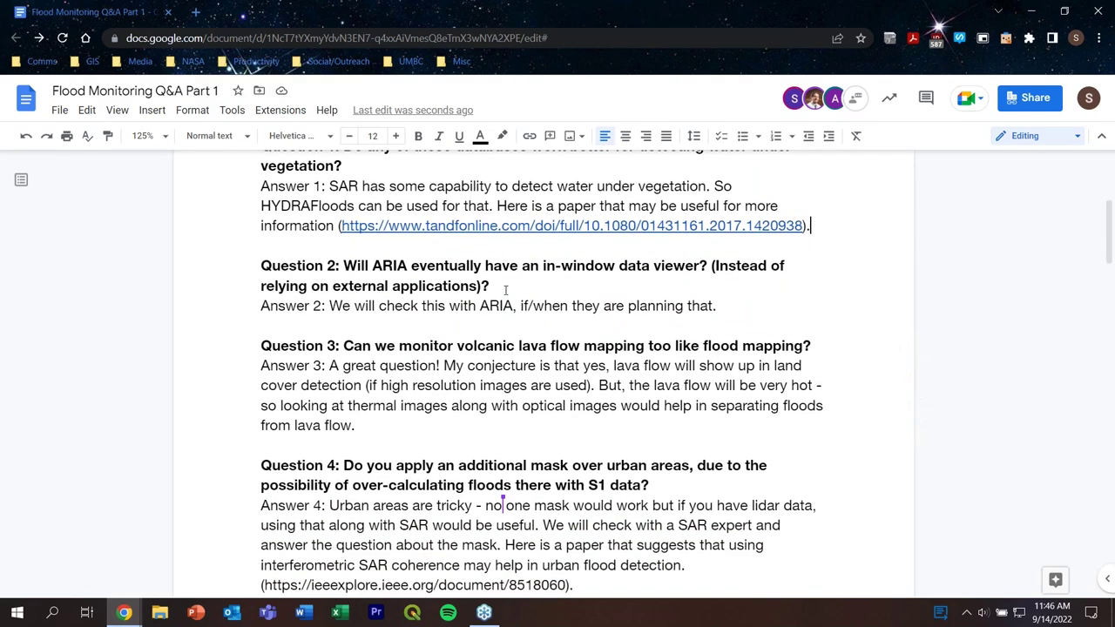
left_click(511, 287)
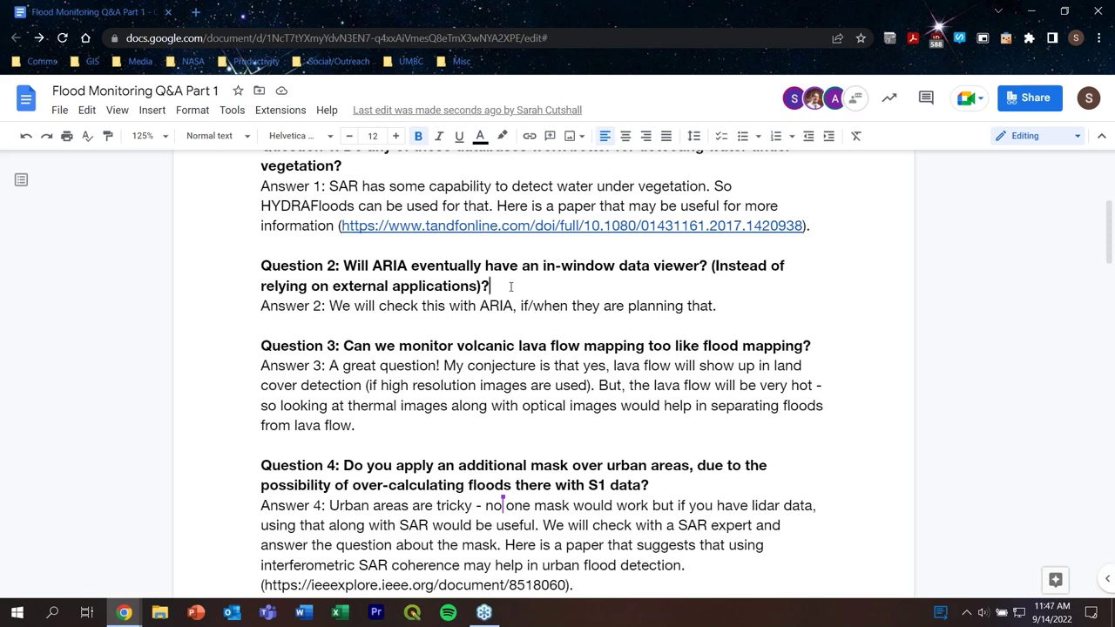
left_click(823, 345)
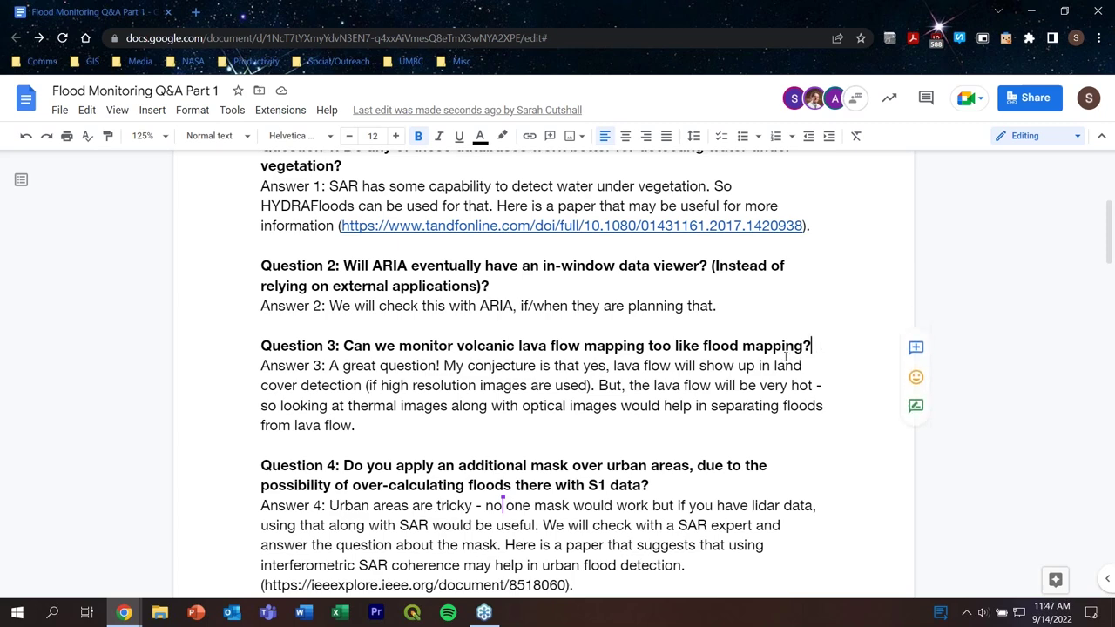
scroll(380, 366, "down", 2)
left_click(381, 351)
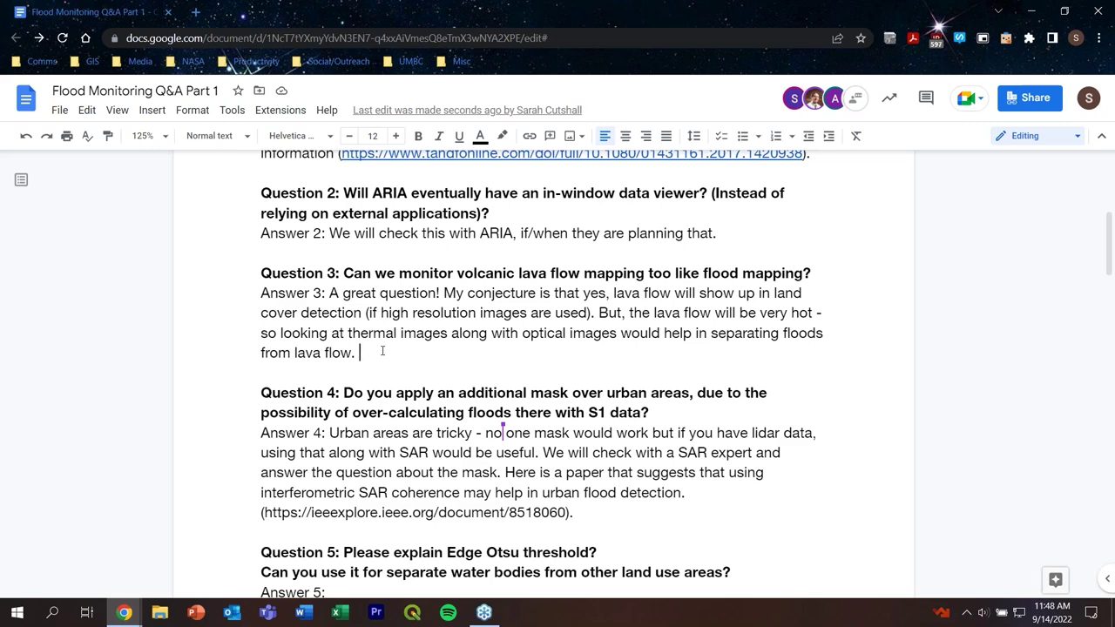
Step: Delete the space between the Answer 4 ieeexplore URL and its closing parenthesis
scroll(383, 351, "down", 1)
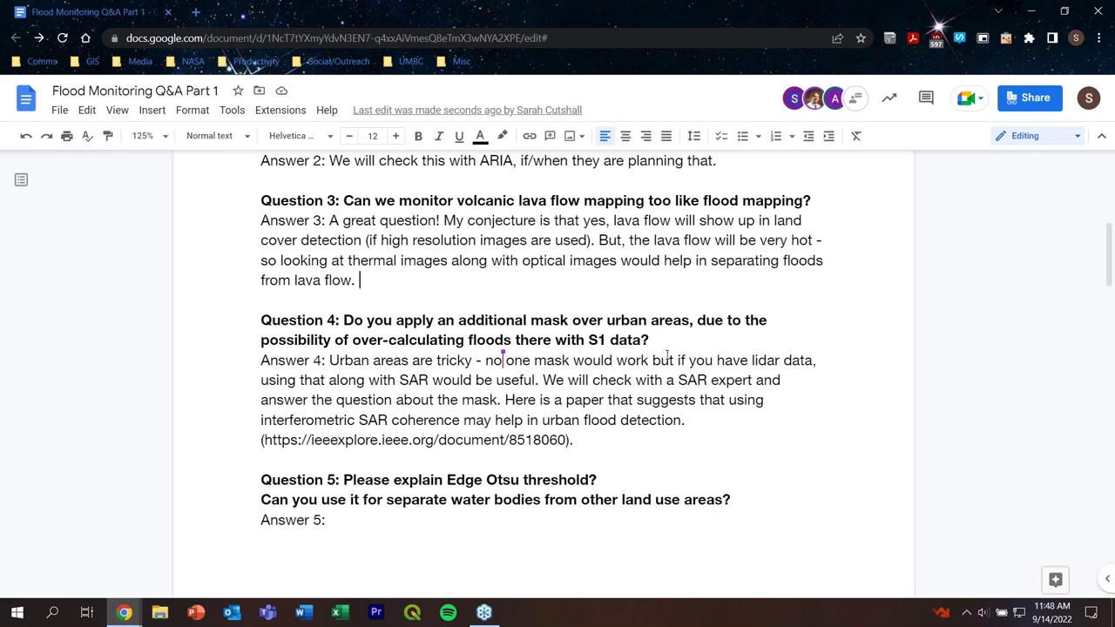
left_click(695, 346)
left_click(567, 440)
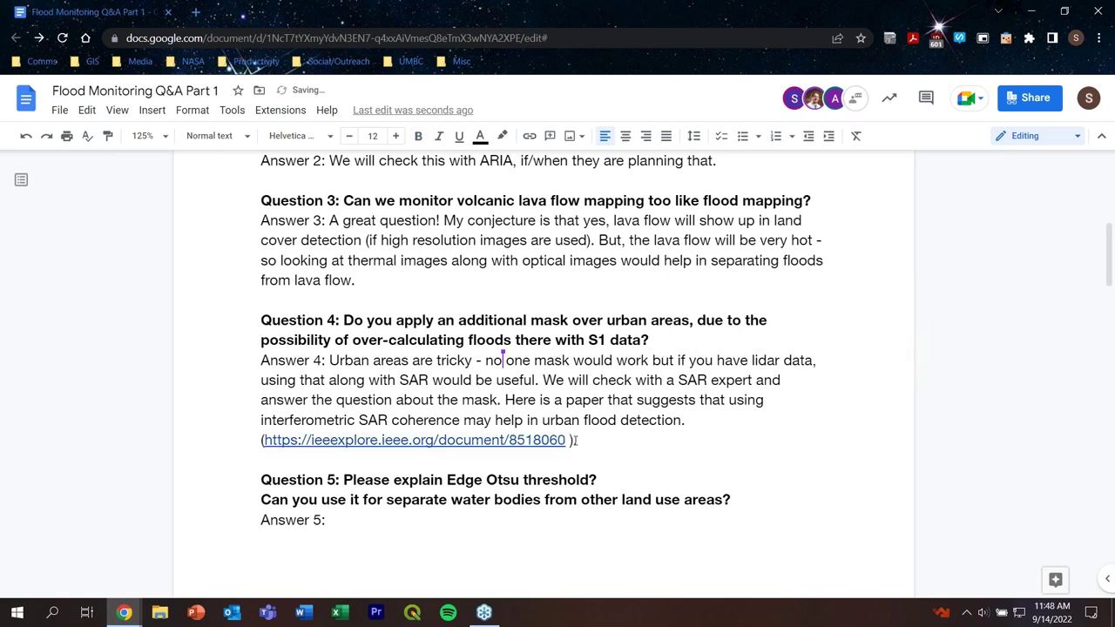
key("BackSpace")
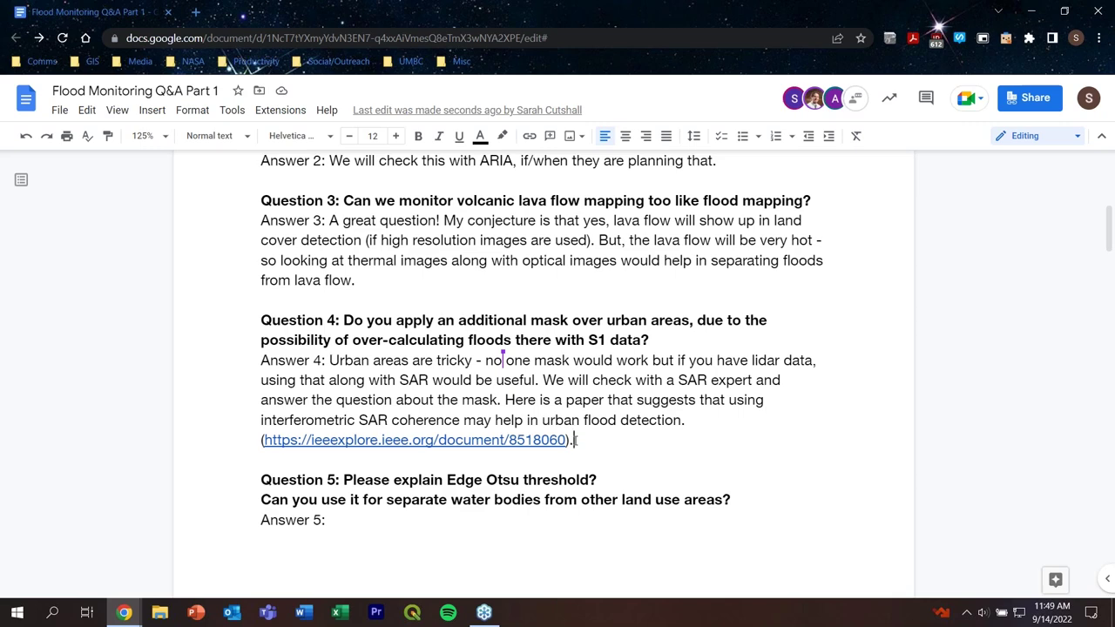
left_click(623, 479)
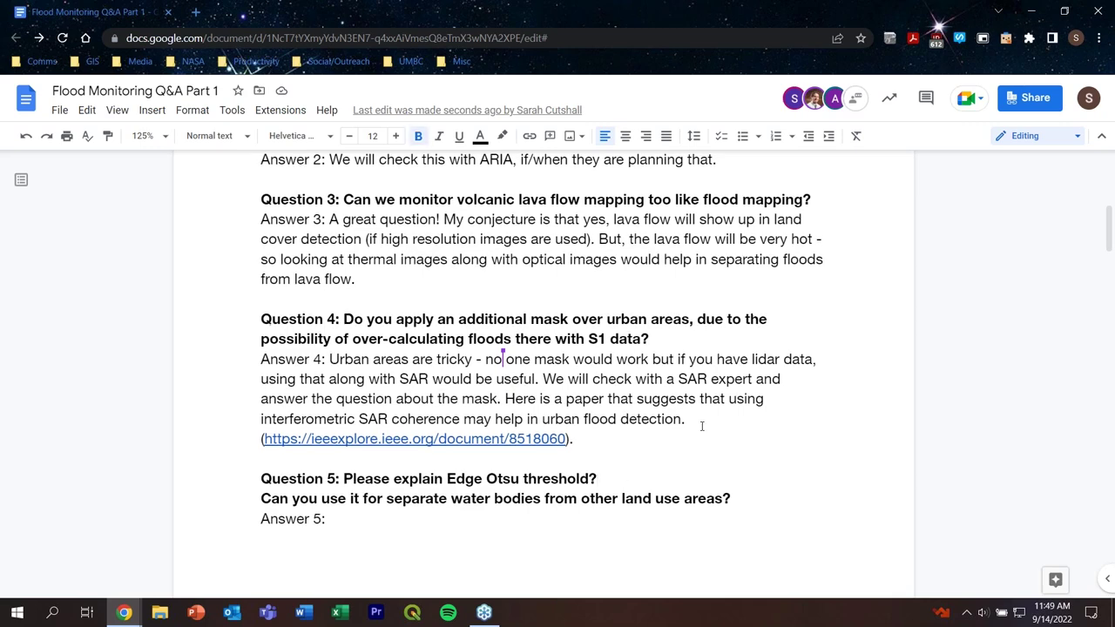
Step: Write in Answer 6 that prediction isn't possible with HYDRAFloods, but it suits near real time disaster response
scroll(601, 422, "down", 5)
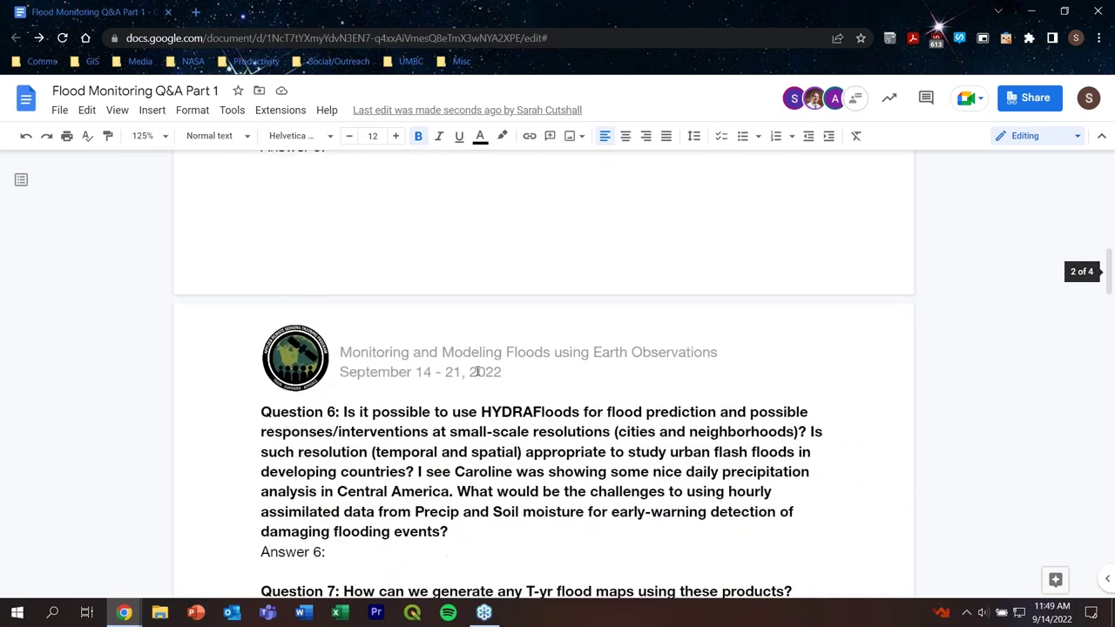
scroll(477, 372, "down", 2)
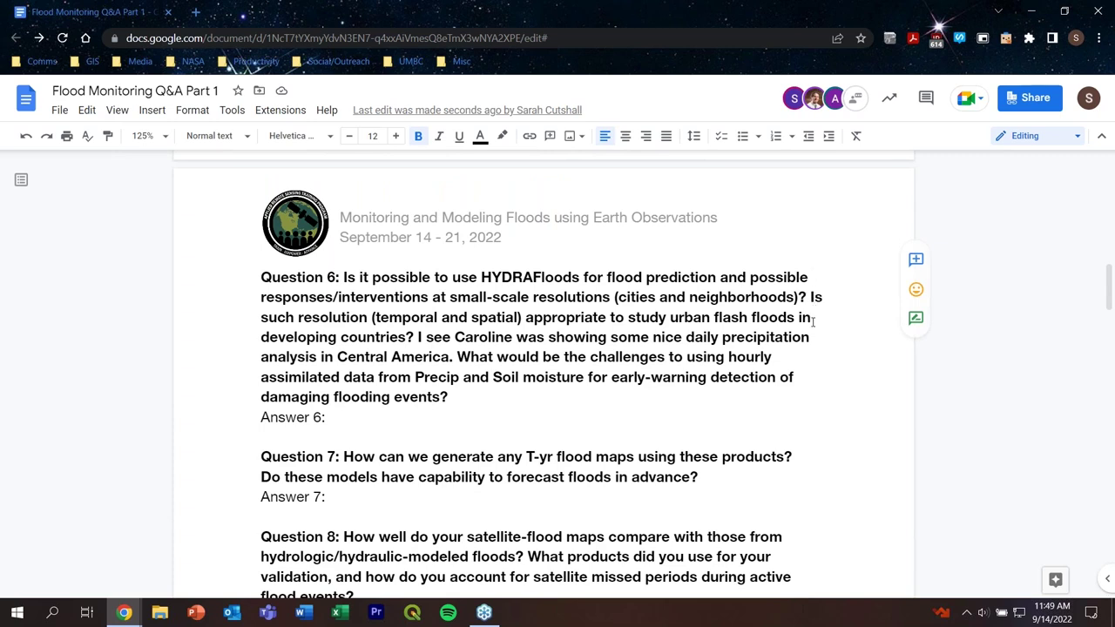
left_click(345, 421)
scroll(827, 391, "down", 1)
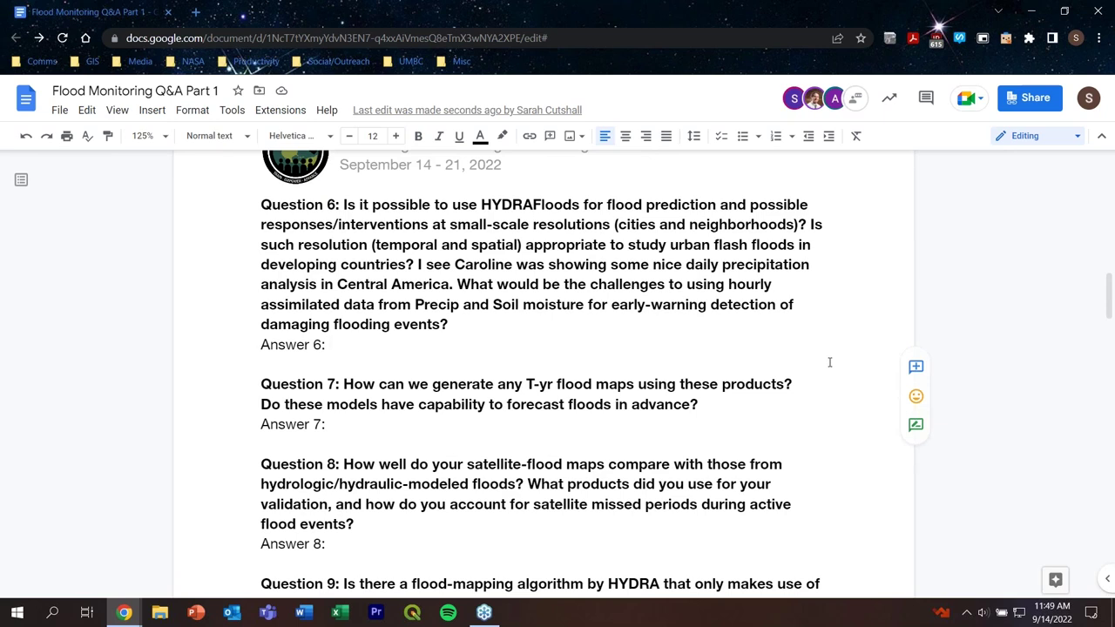
type("PR")
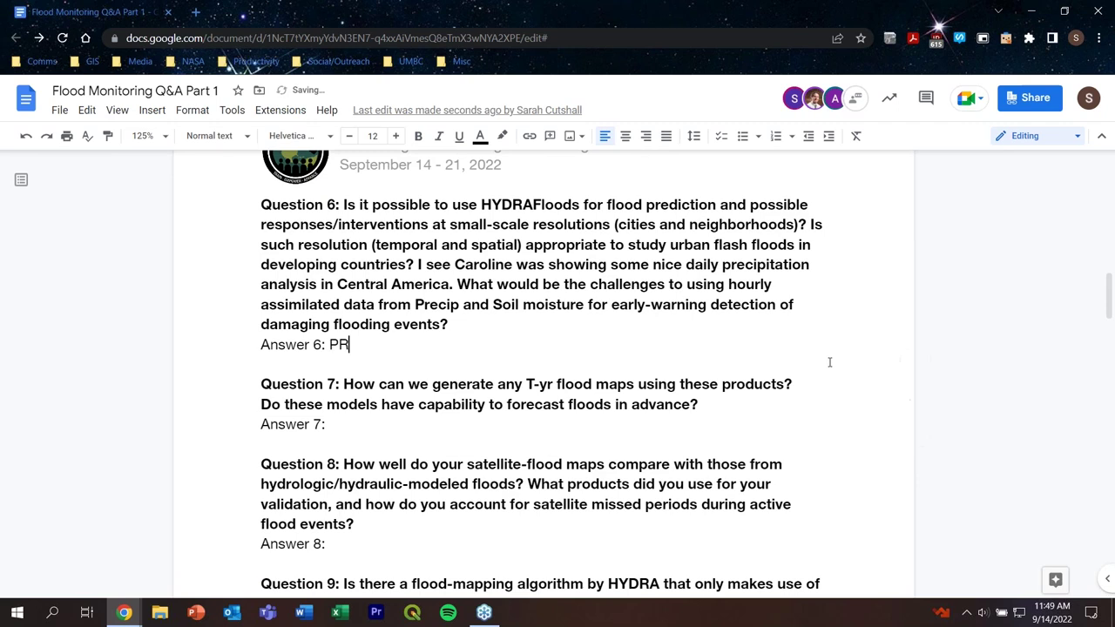
key("BackSpace")
type("redicito")
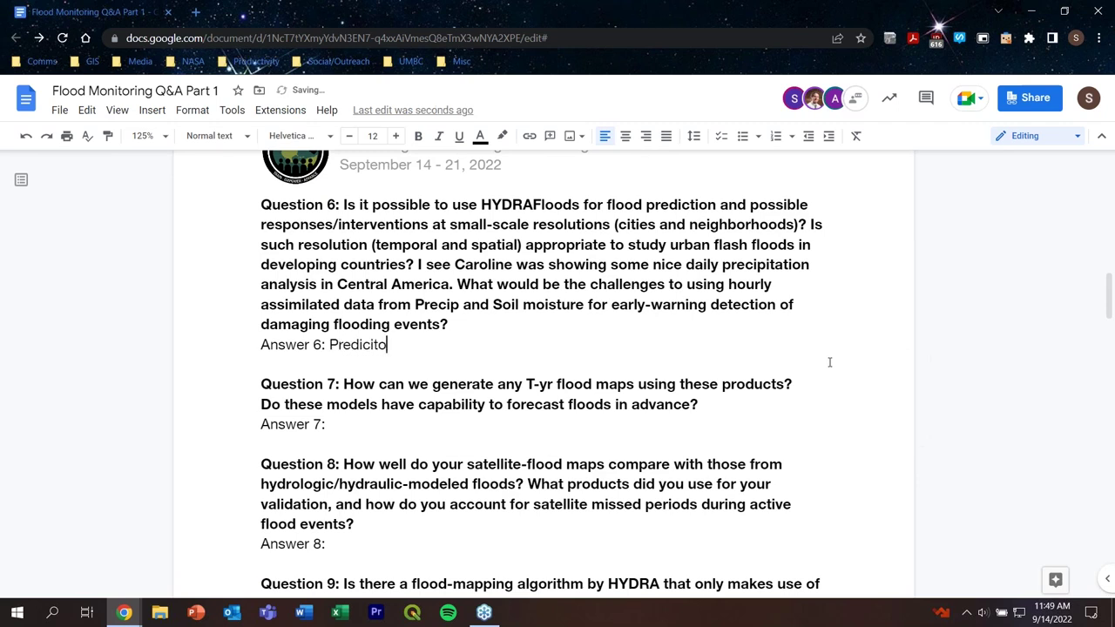
key("BackSpace")
key("BackSpace")
type("tion is not possible ")
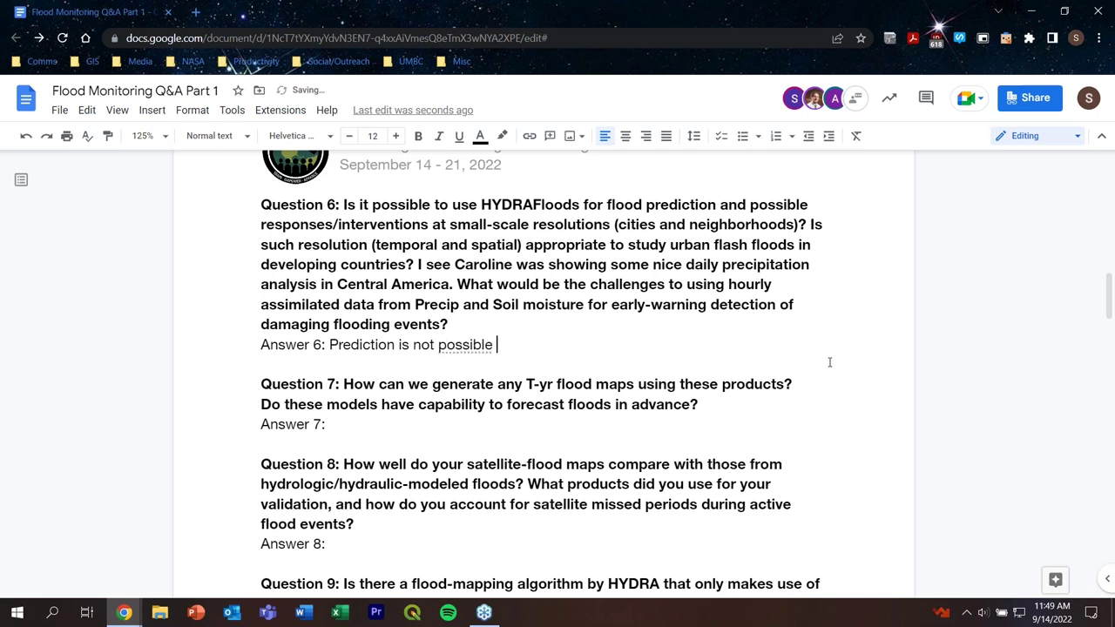
type("using Hydraf")
key("BackSpace")
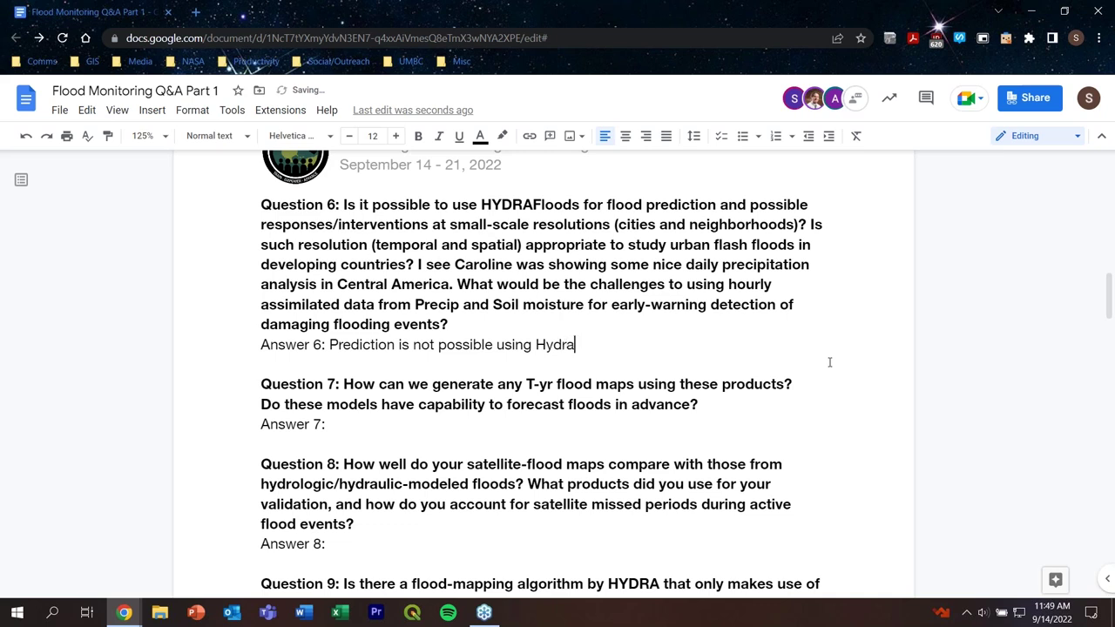
type("Floods, but is ")
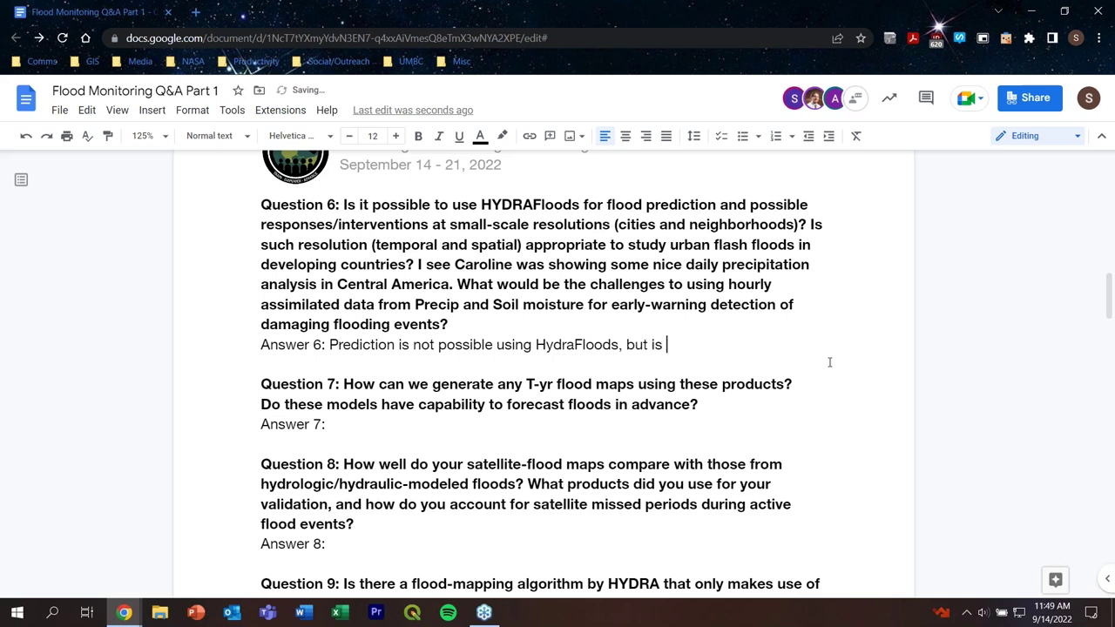
type("useful for near")
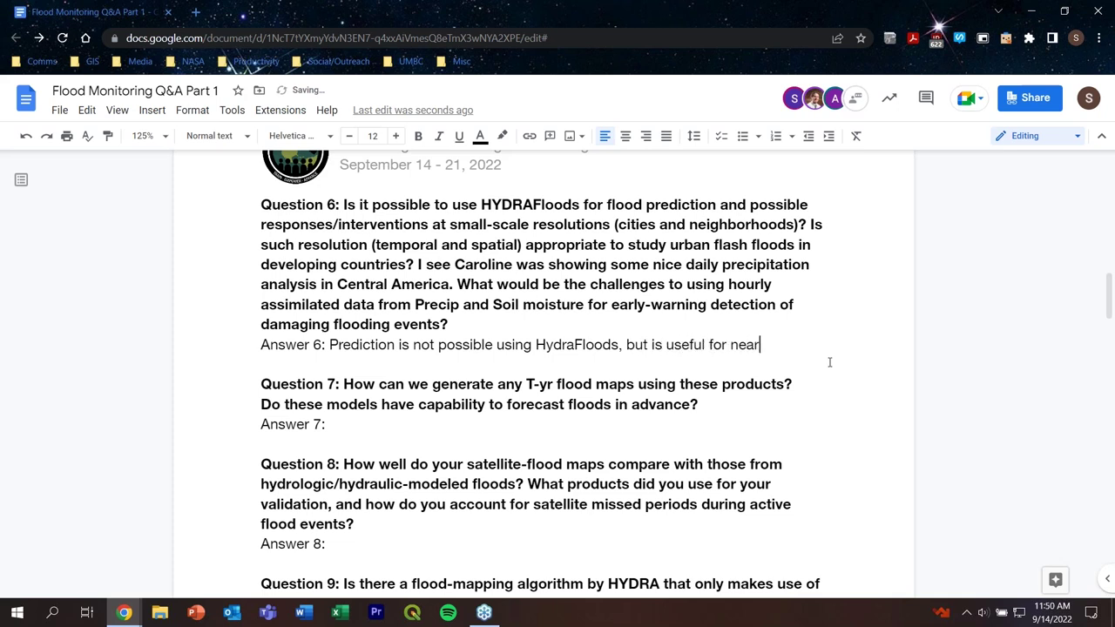
type(" real time appli")
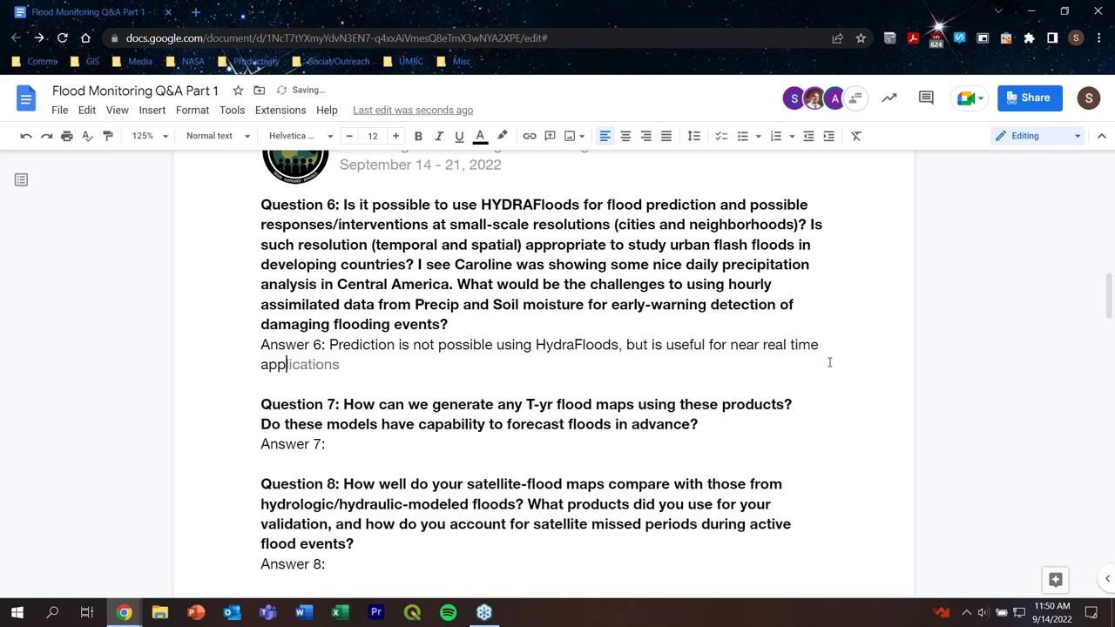
type("cations such as dis")
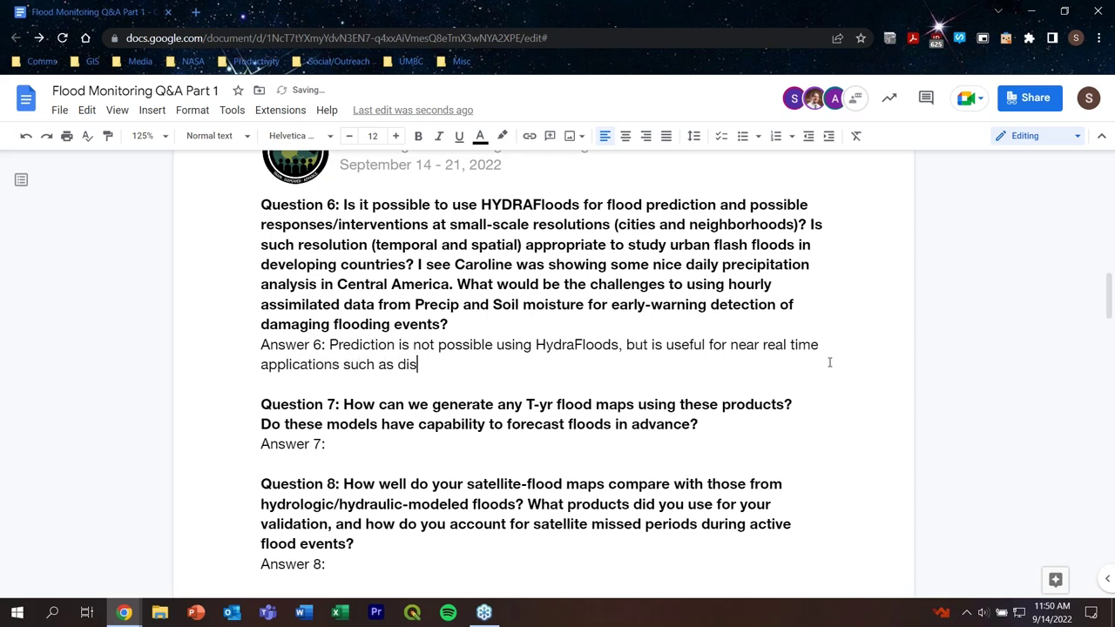
type("aster response.")
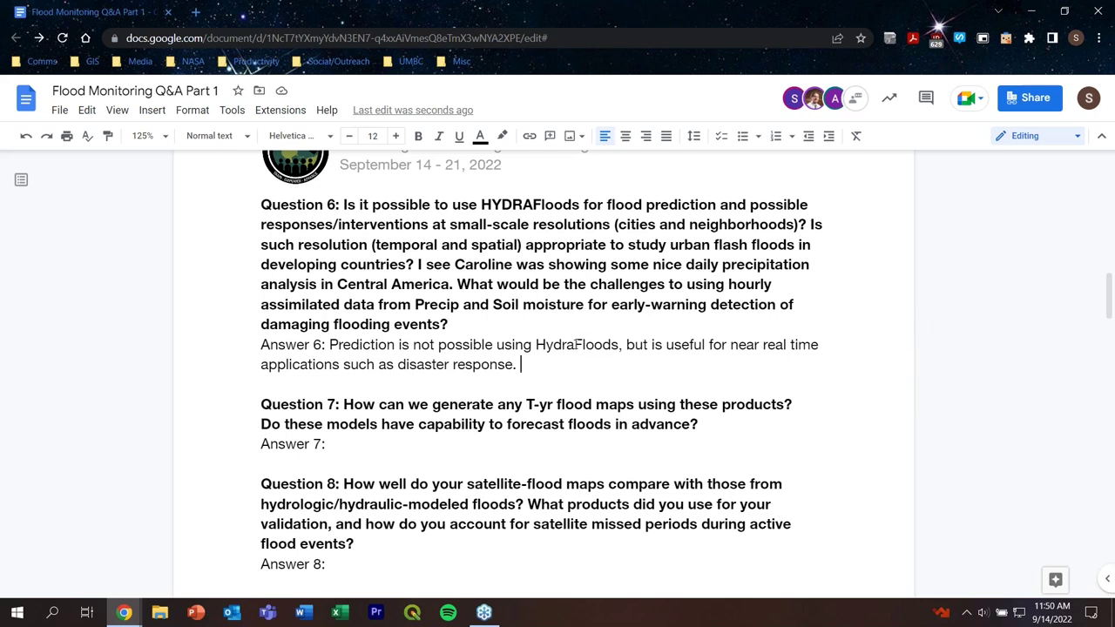
left_click_drag(575, 344, 536, 345)
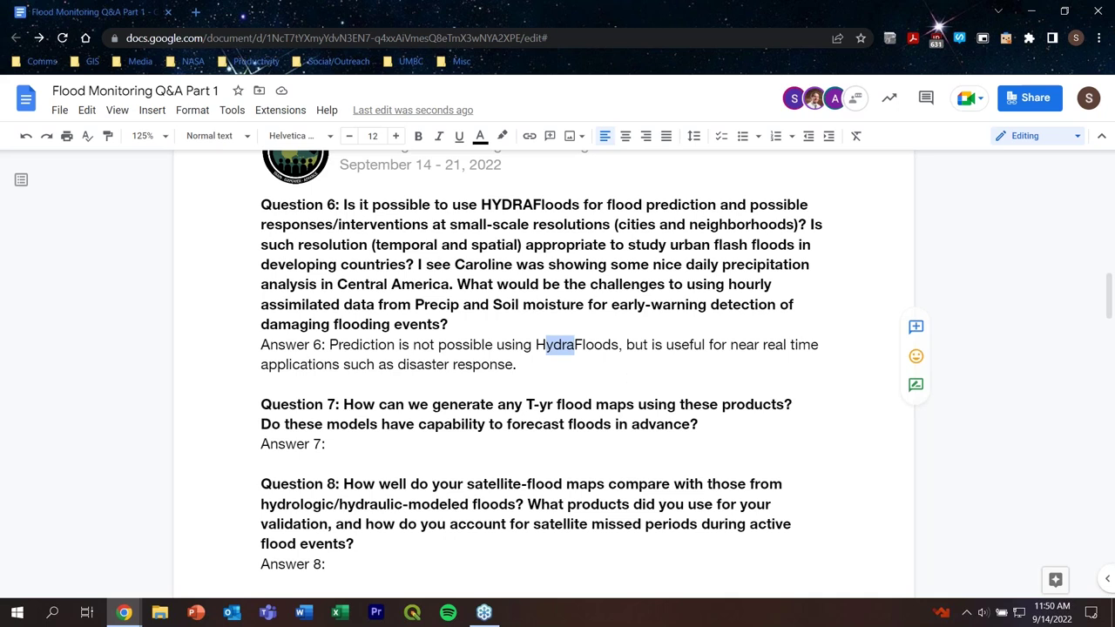
type("HYDRA")
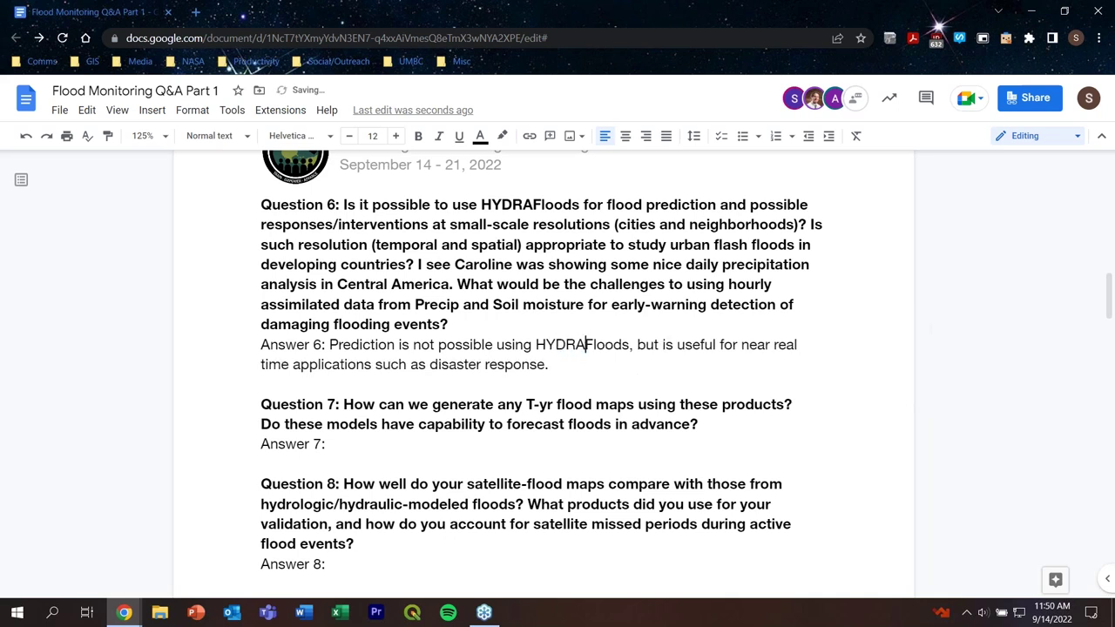
Step: Add 'Flash floods are hard due to the short length of time in which they occur.'
left_click(636, 359)
type("Flash flood")
type("s are hard ")
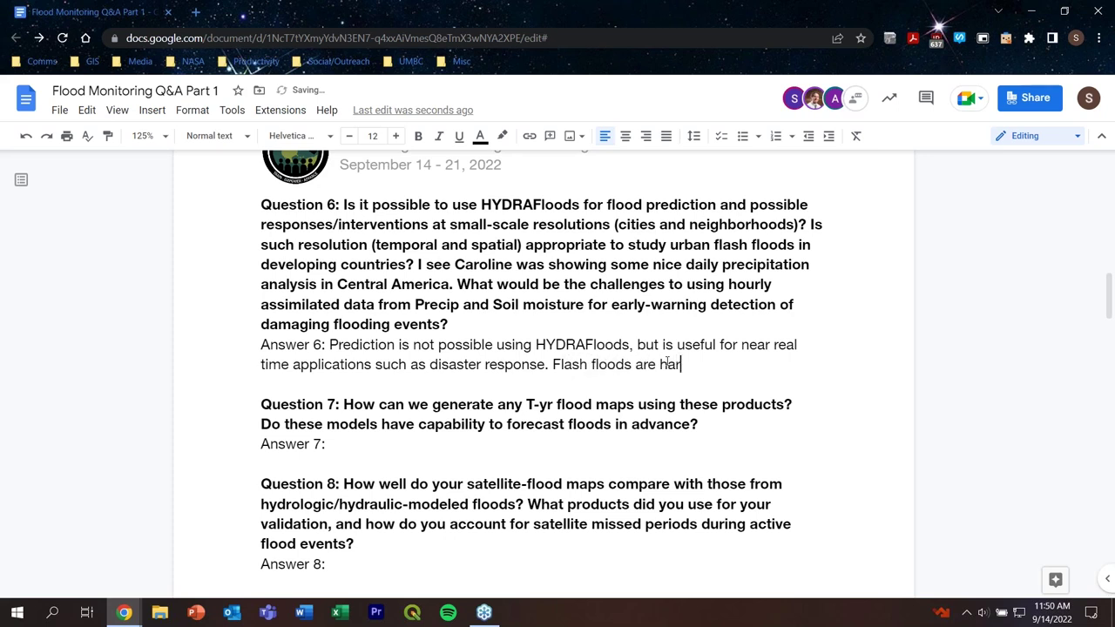
type("due to the s")
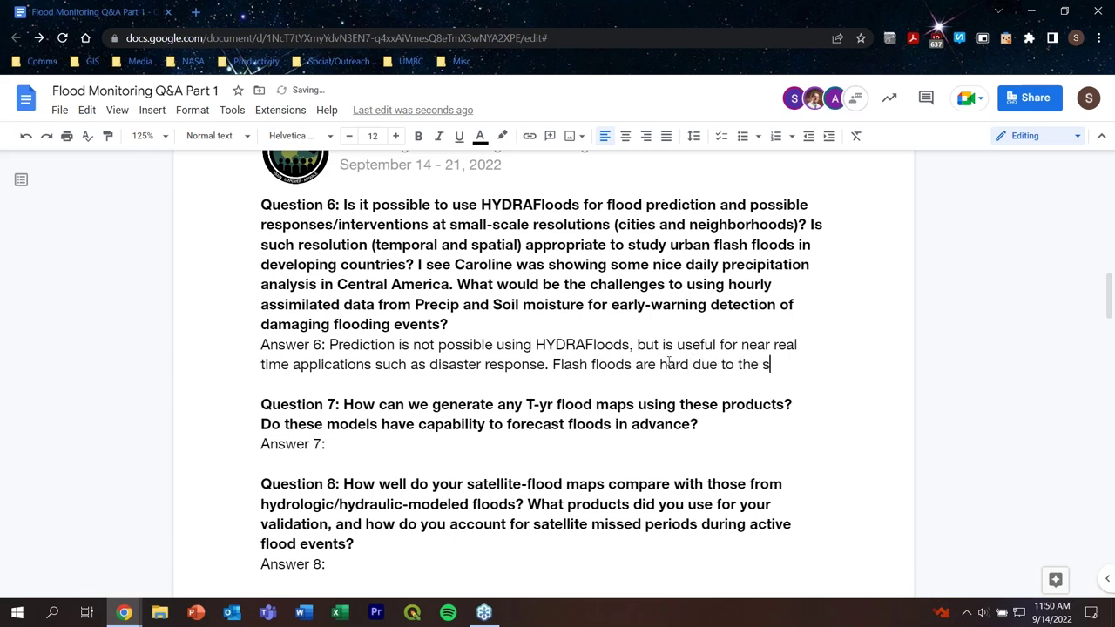
type("hort lie")
key("BackSpace")
key("BackSpace")
type("e")
type("ngth if")
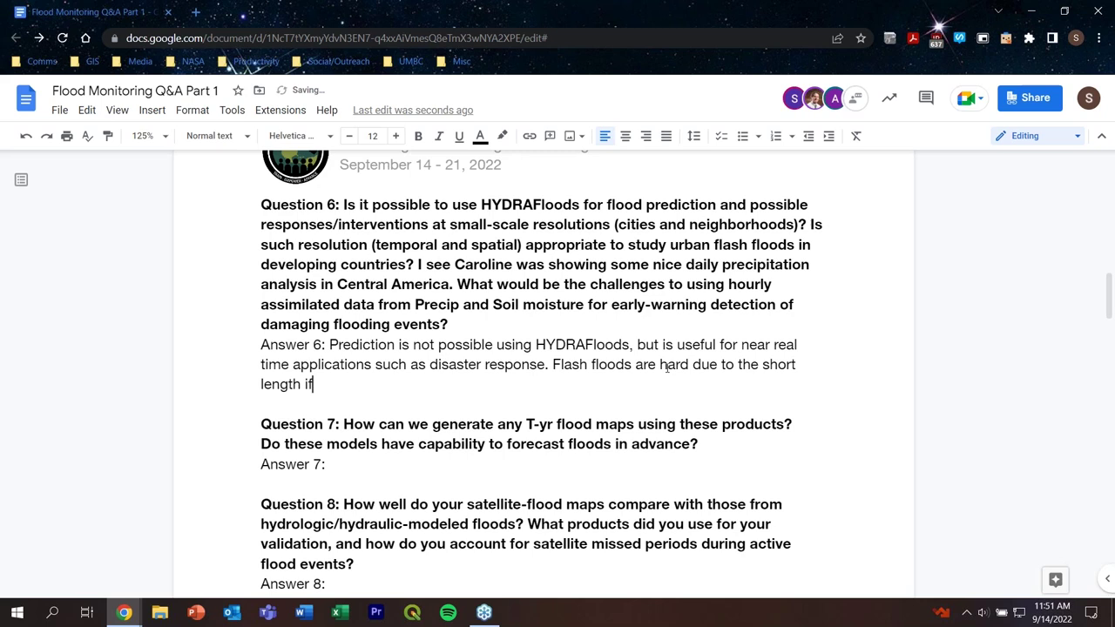
key("BackSpace")
key("BackSpace")
type("of time in which they ")
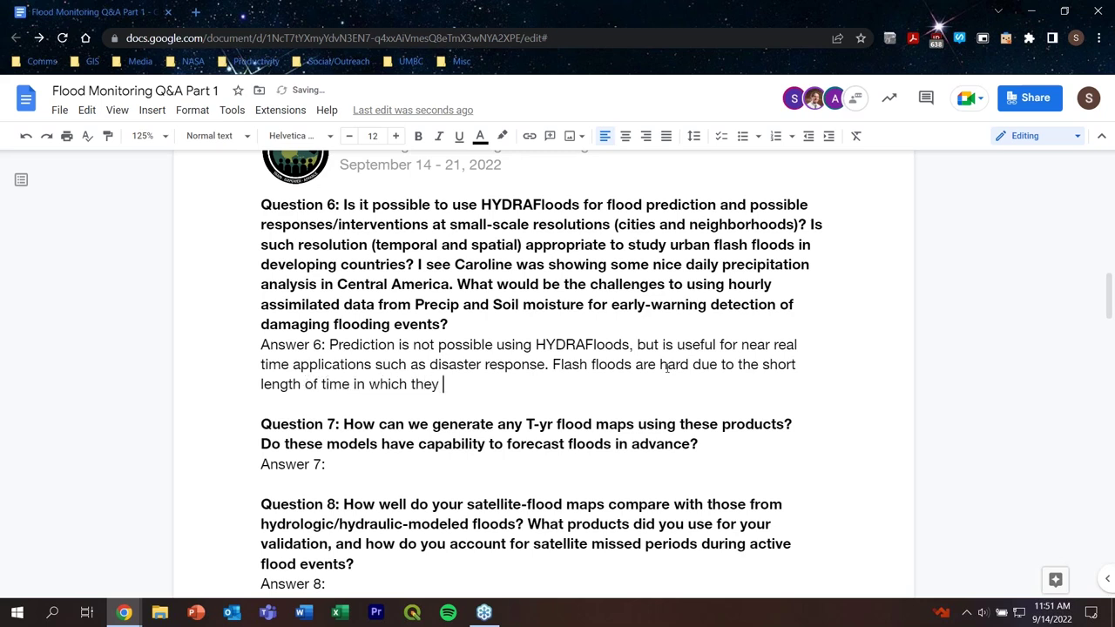
type("occur.")
Step: Add that hourly data can be used for early warning, but it depends on the data
scroll(671, 385, "down", 1)
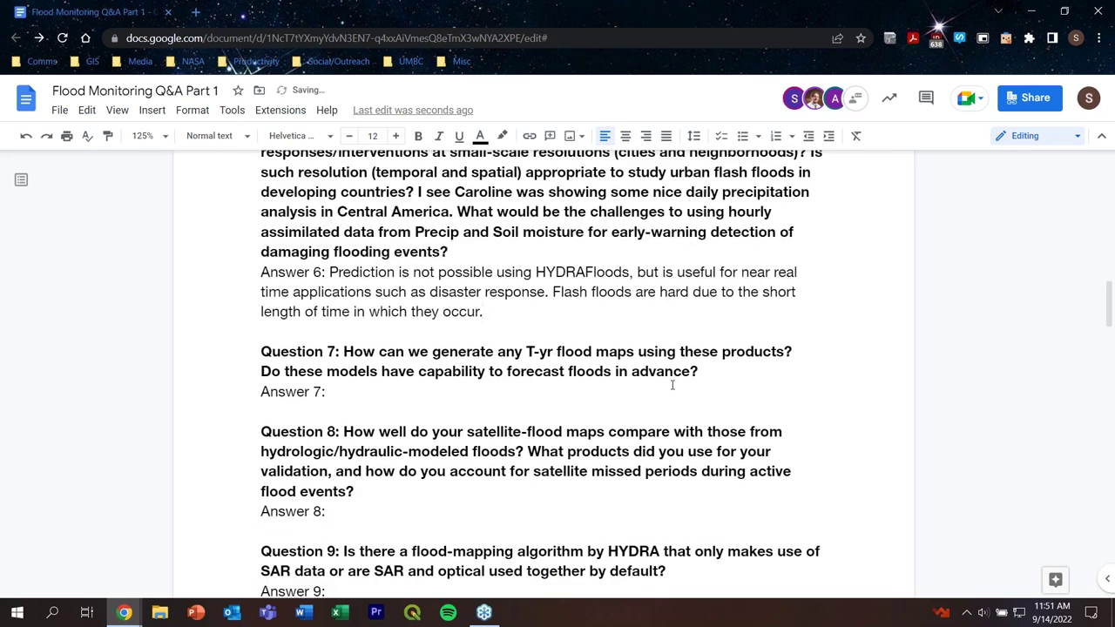
scroll(670, 385, "up", 1)
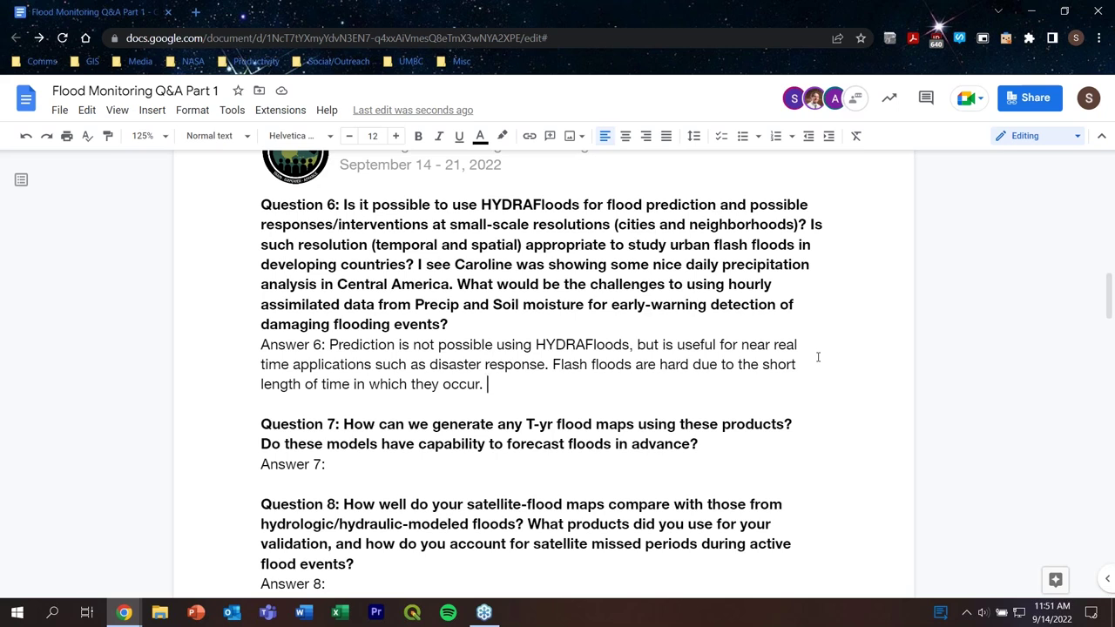
type("If you want ")
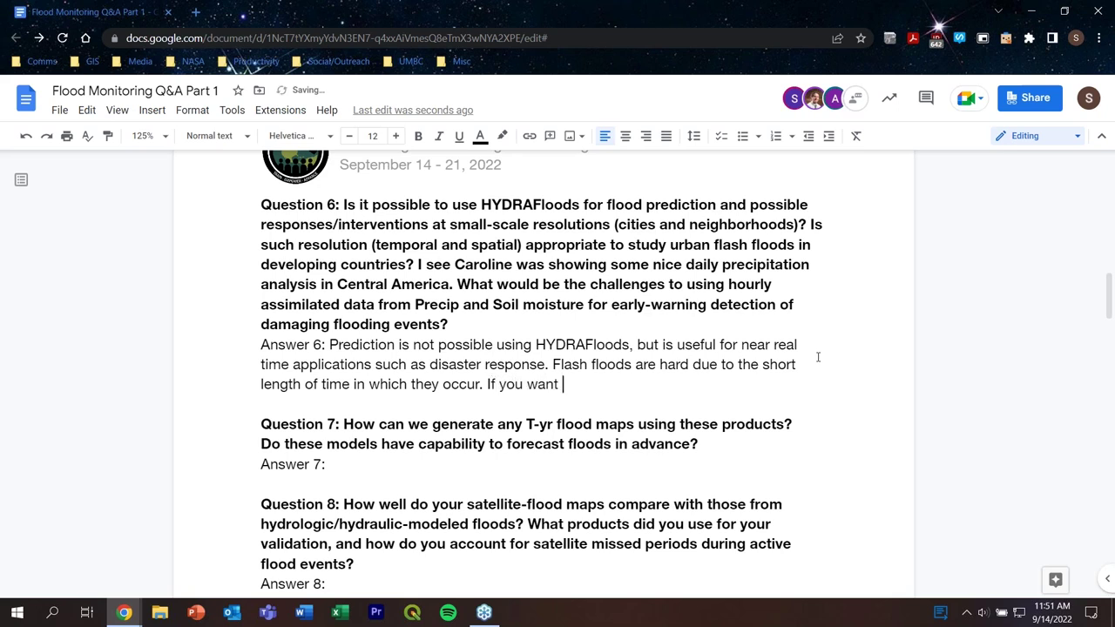
type("to use hourly data for ")
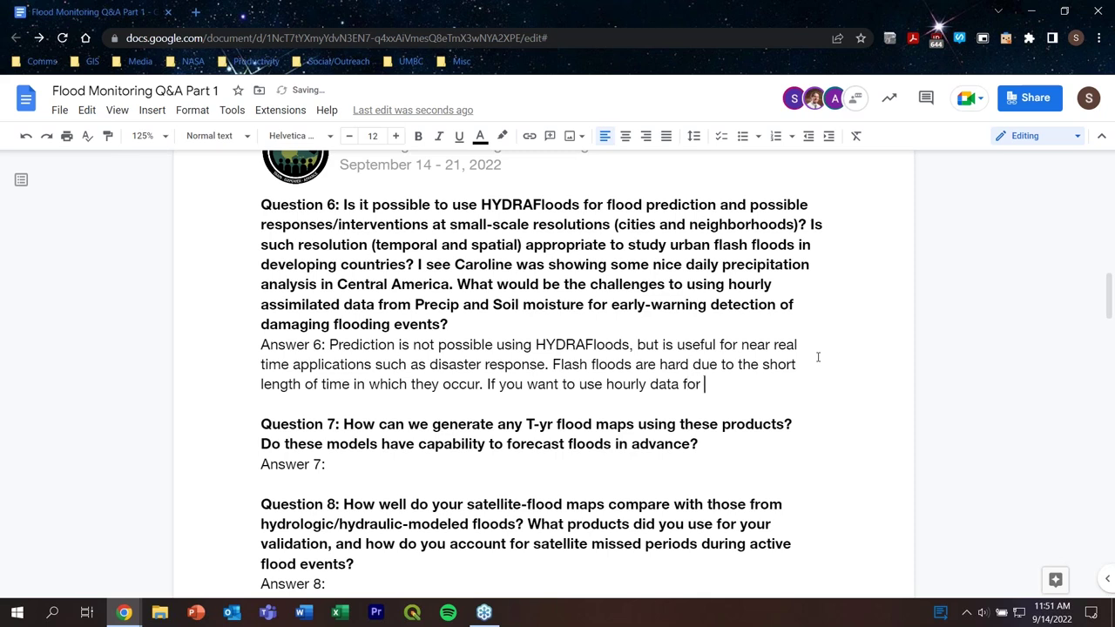
type("early ")
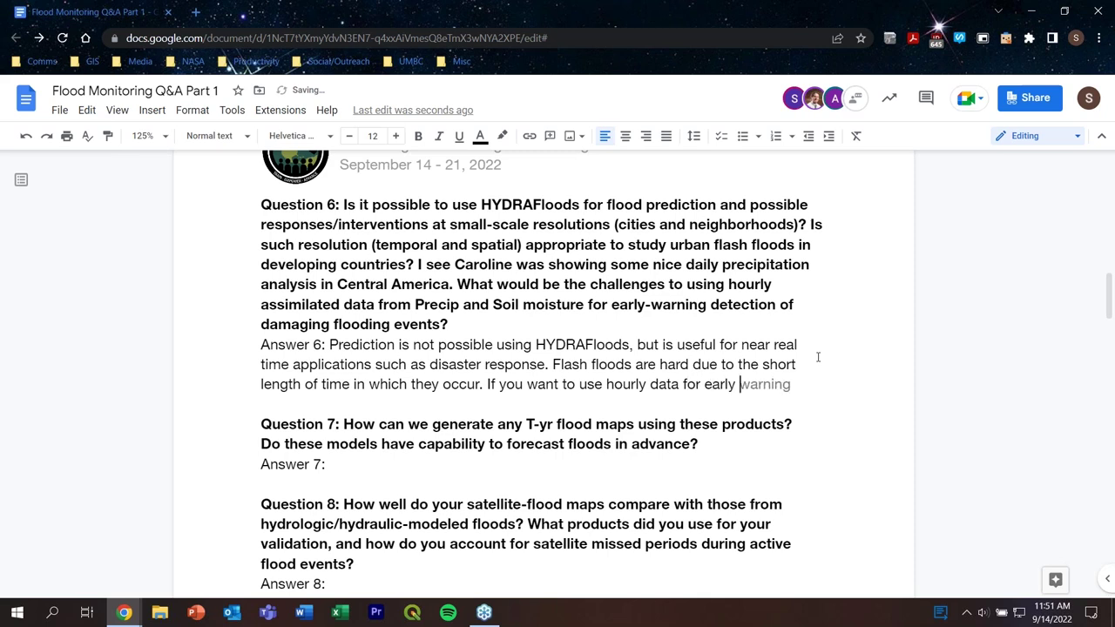
type("warning you can, ")
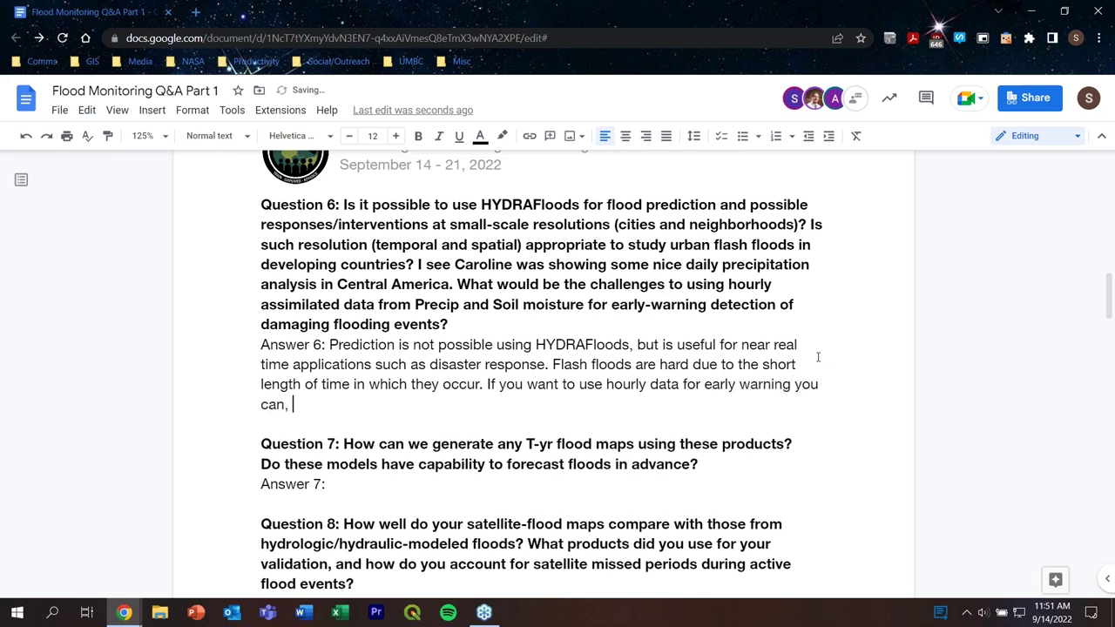
type("but it is dependent")
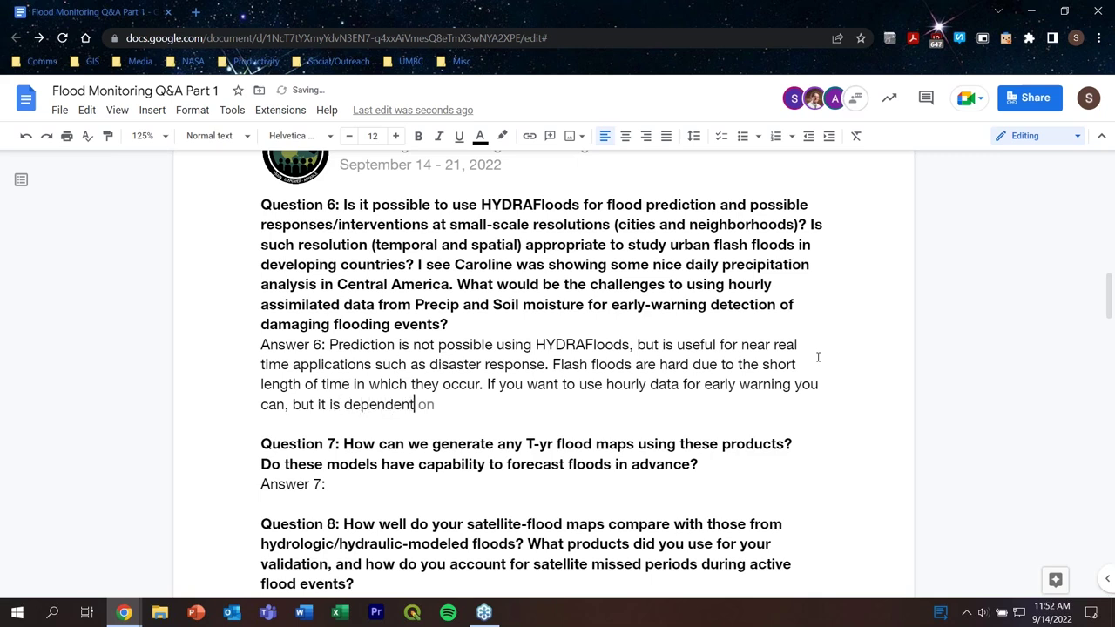
type(" on the resolution of the ddata")
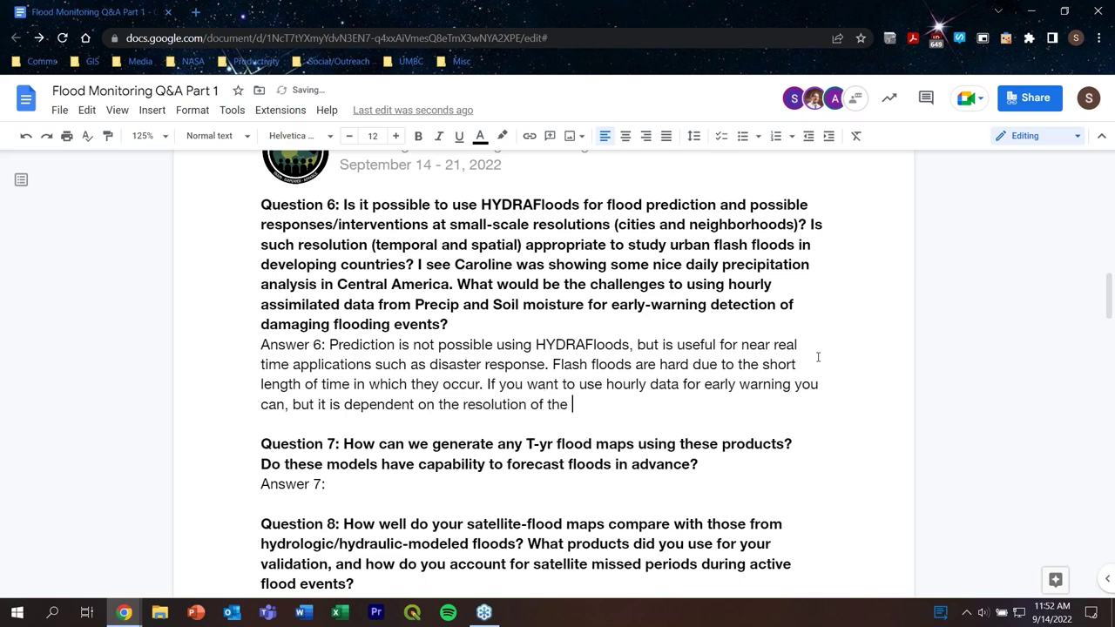
key("BackSpace")
key("BackSpace")
key("BackSpace")
key("BackSpace")
type("ata.")
Step: Type Answer 7: 'If you are using forecast models, you can predict flooding in advance.'
scroll(809, 335, "down", 3)
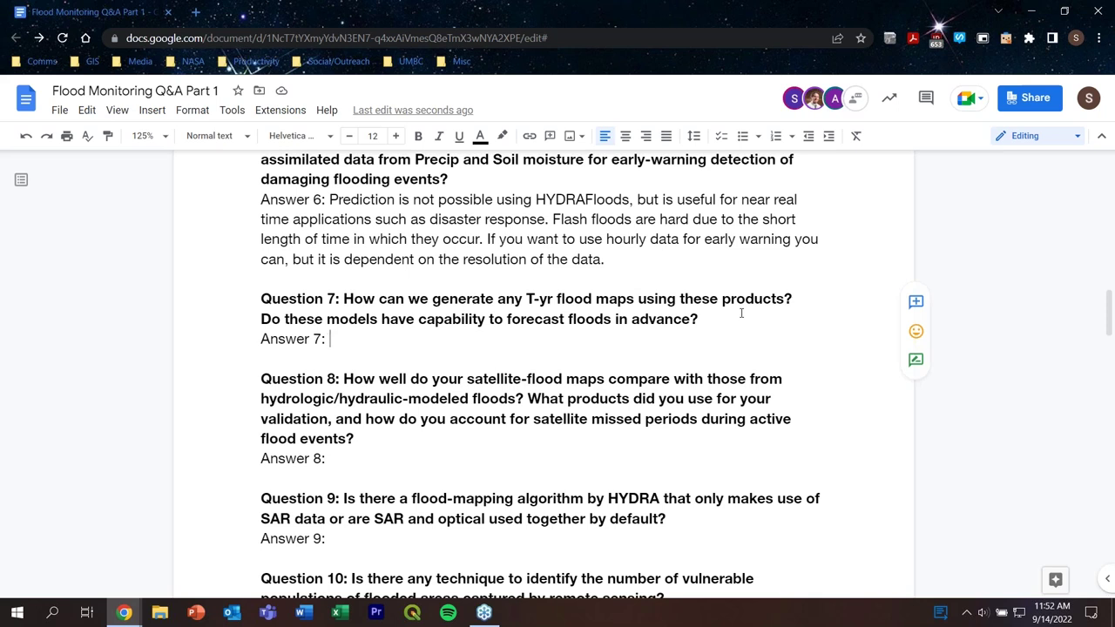
type("If you ar")
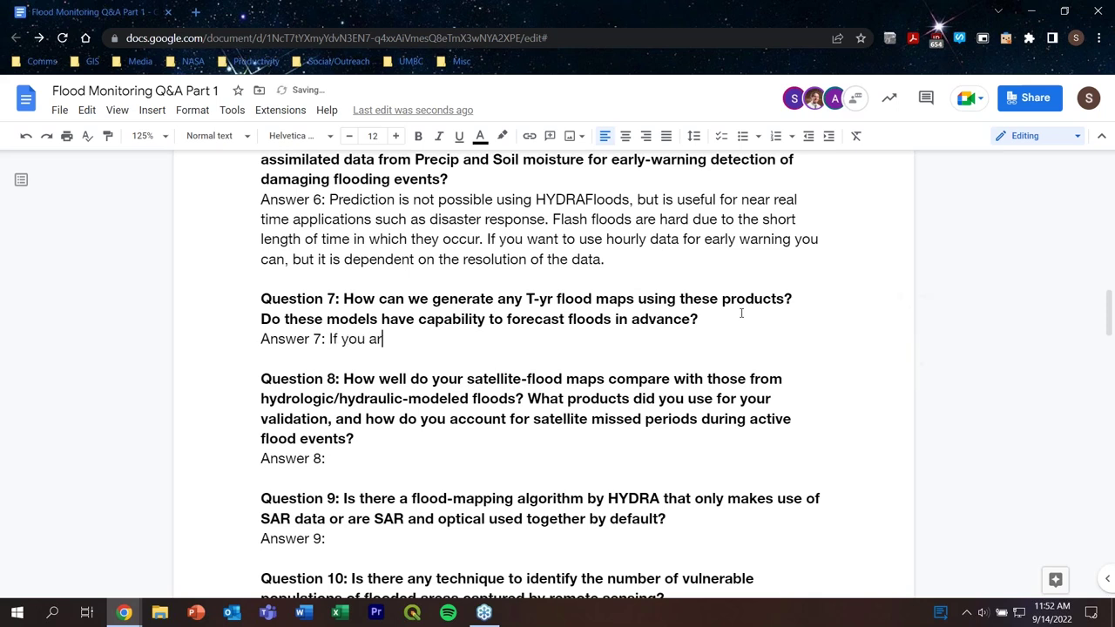
type("e using ")
type("forec")
key("BackSpace")
type("ecast m")
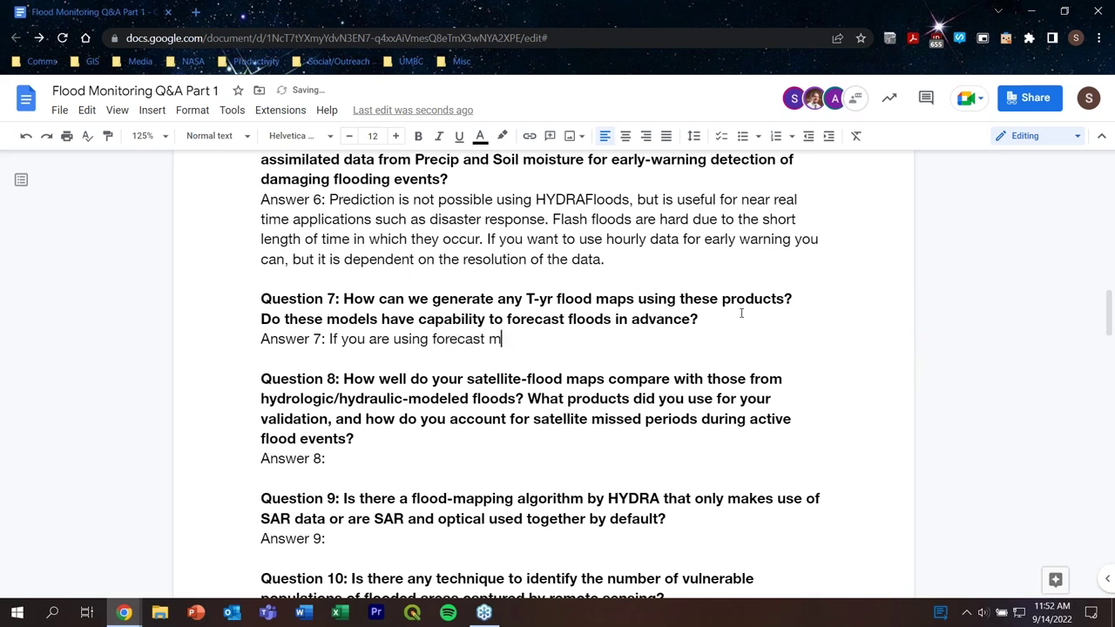
type("odels, you can predict")
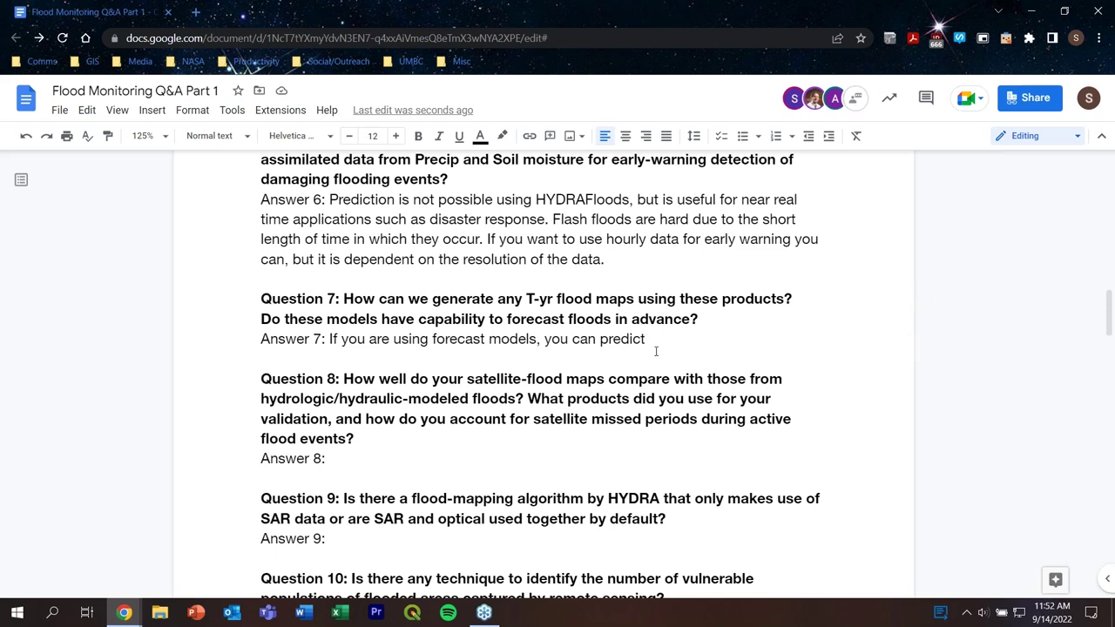
type("fl")
key("BackSpace")
key("BackSpace")
type("floodin g")
key("BackSpace")
type("gi")
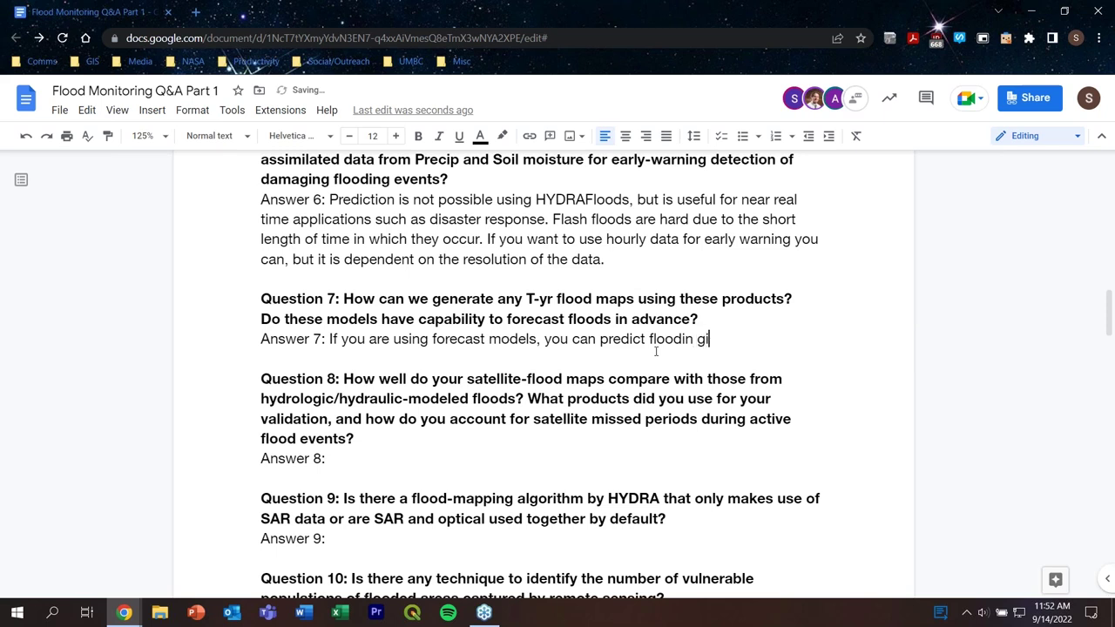
key("BackSpace")
key("BackSpace")
key("BackSpace")
type("g n")
key("BackSpace")
type("in advance.")
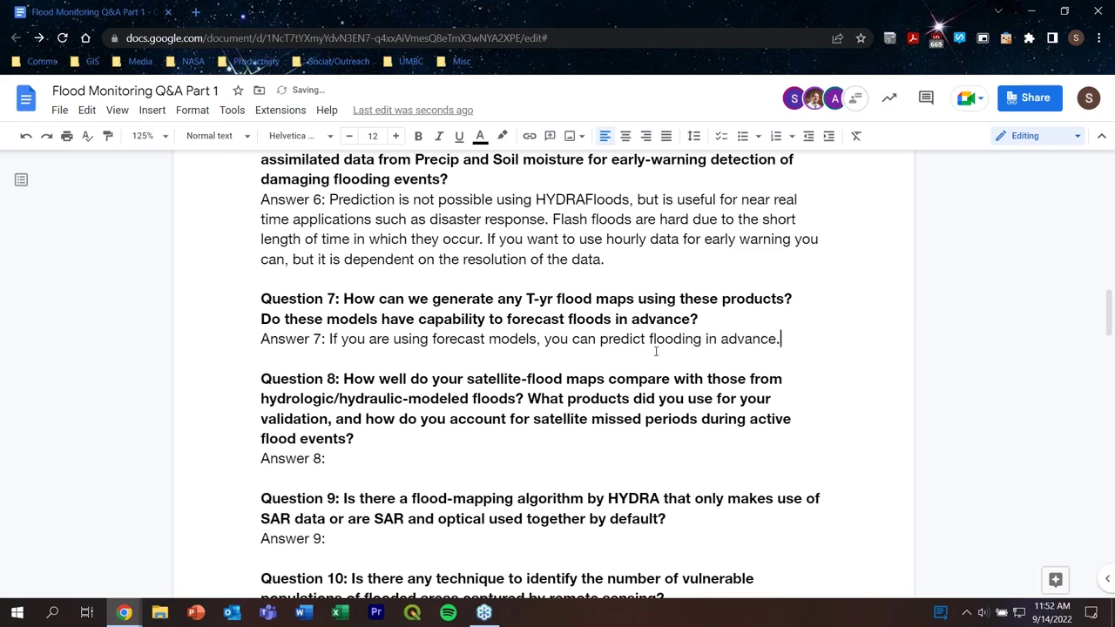
left_click(384, 457)
Step: Type in Answer 8: 'Satellite maps are not used for validation, rather in situ data is.'
scroll(562, 378, "down", 1)
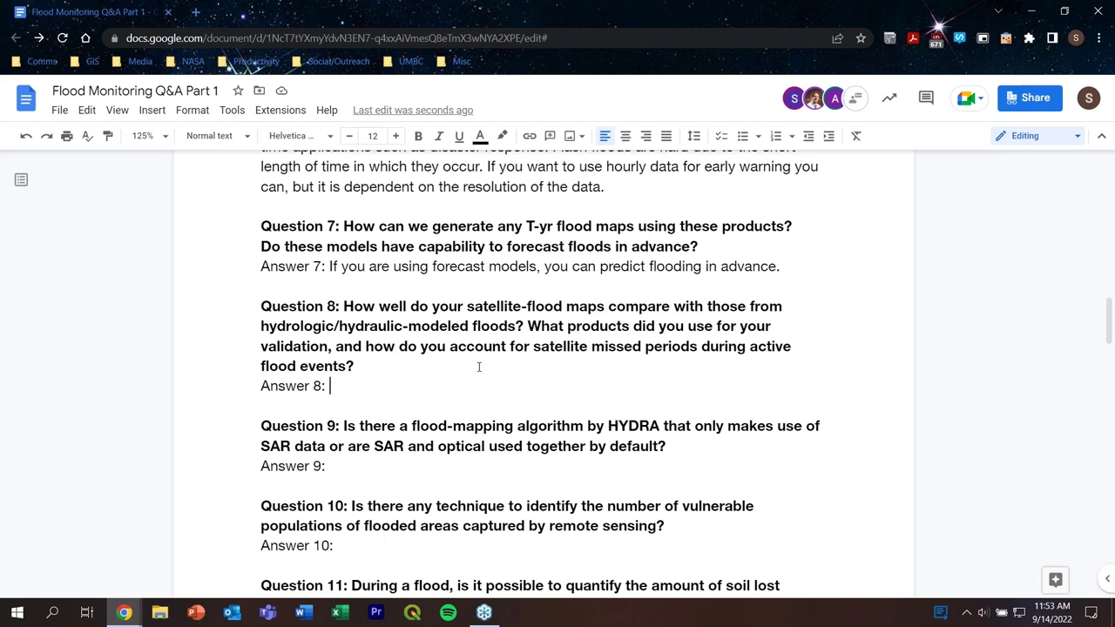
type("For sate")
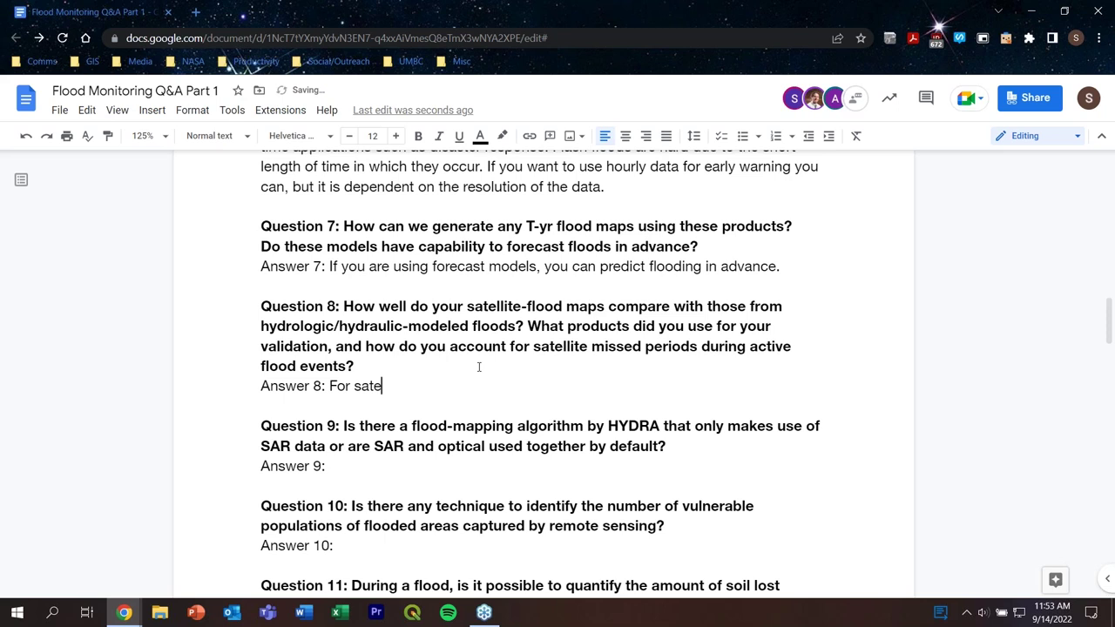
key("BackSpace")
key("BackSpace")
key("BackSpace")
key("BackSpace")
key("BackSpace")
key("BackSpace")
key("BackSpace")
key("BackSpace")
type("Satellite ")
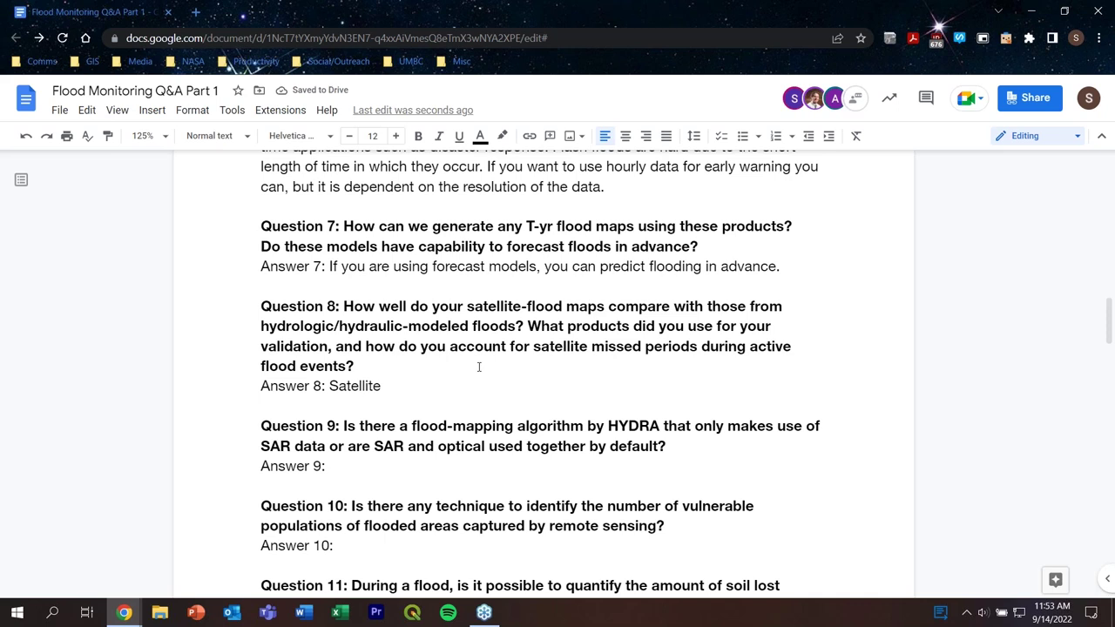
type("maps ar")
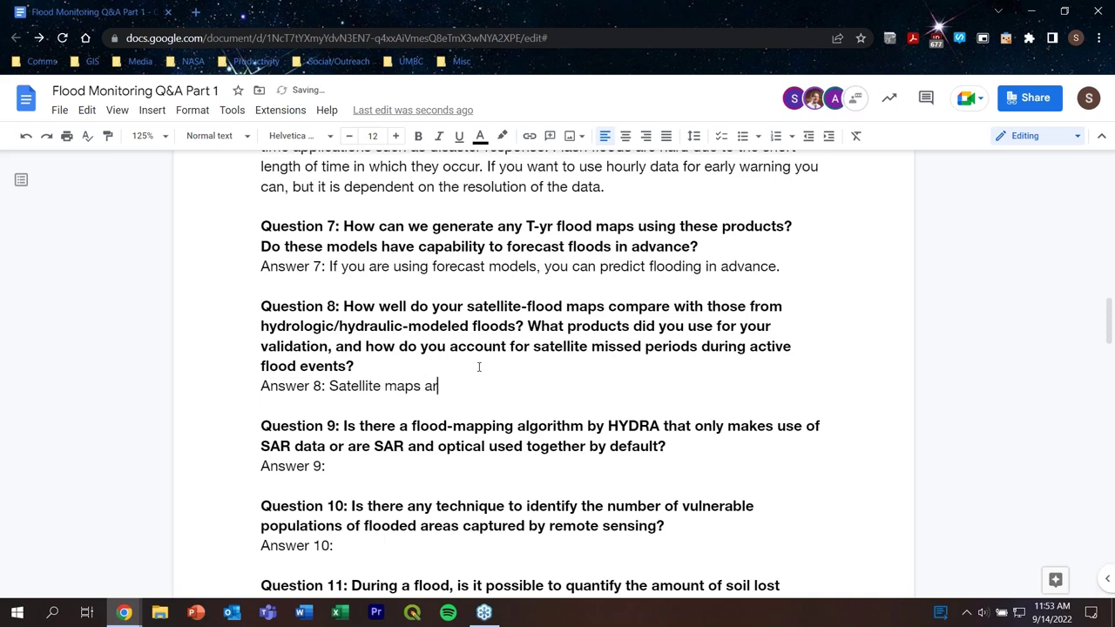
type("e not used for val")
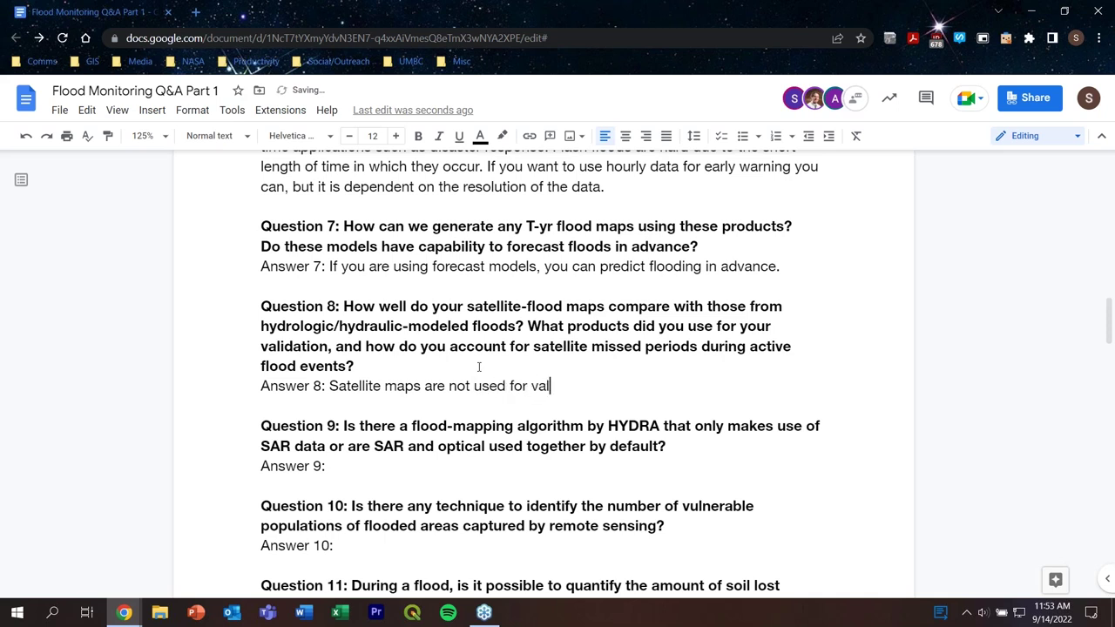
type("idat")
type("ion")
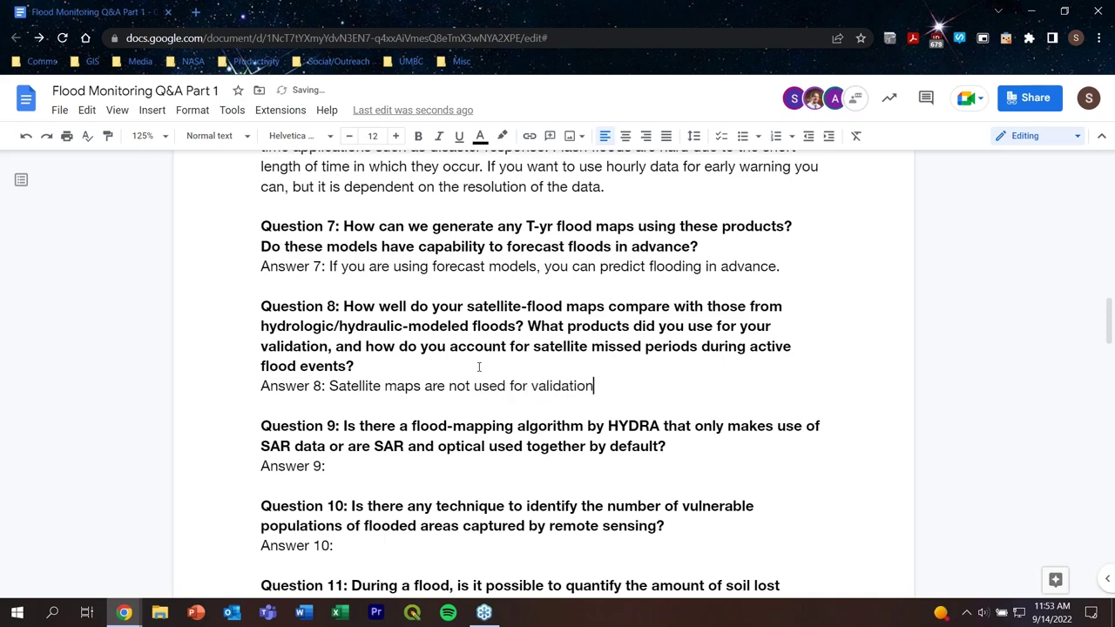
type(", rather in situ datai")
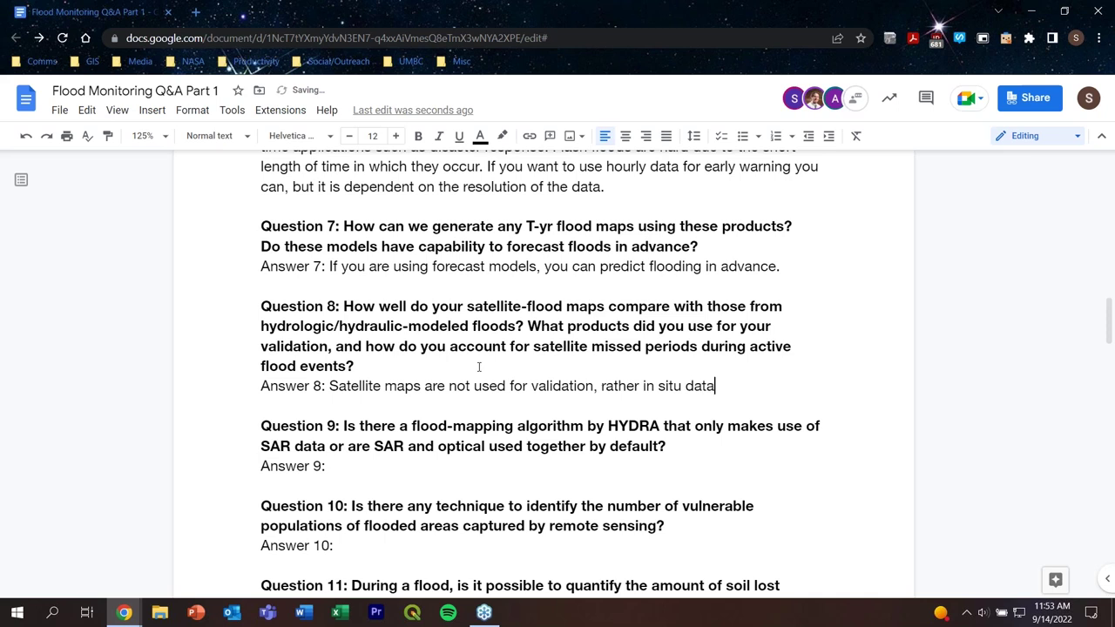
key("BackSpace")
key("BackSpace")
type("is")
key("BackSpace")
type(".")
Step: Add that floods outside a satellite overpass window are not 'included in the' flood map
type("When satellite")
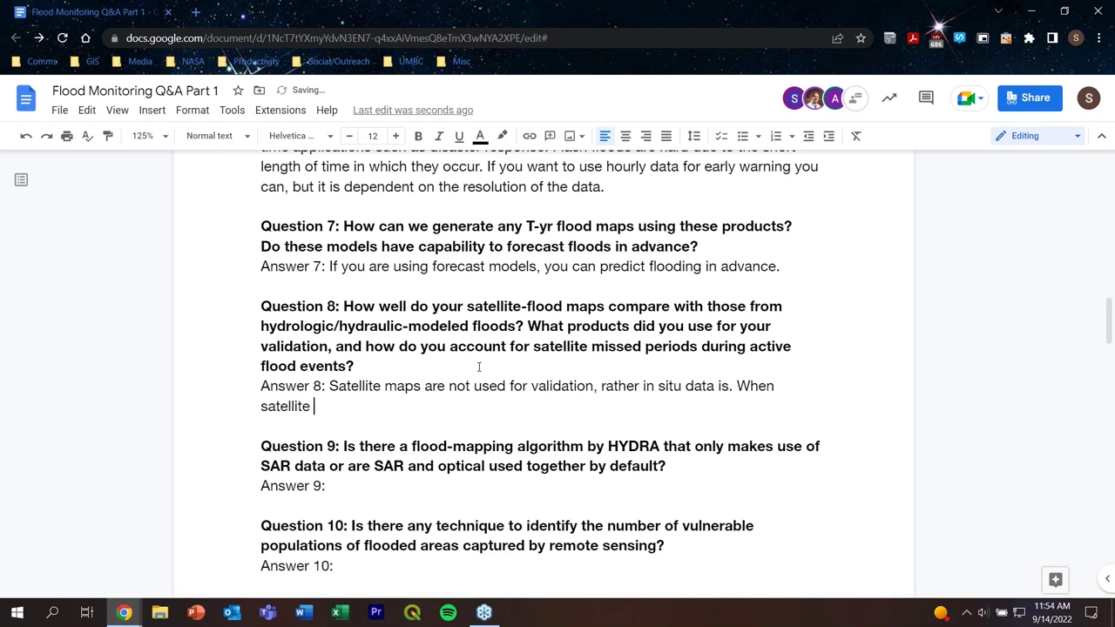
type(" overpass occurs outd")
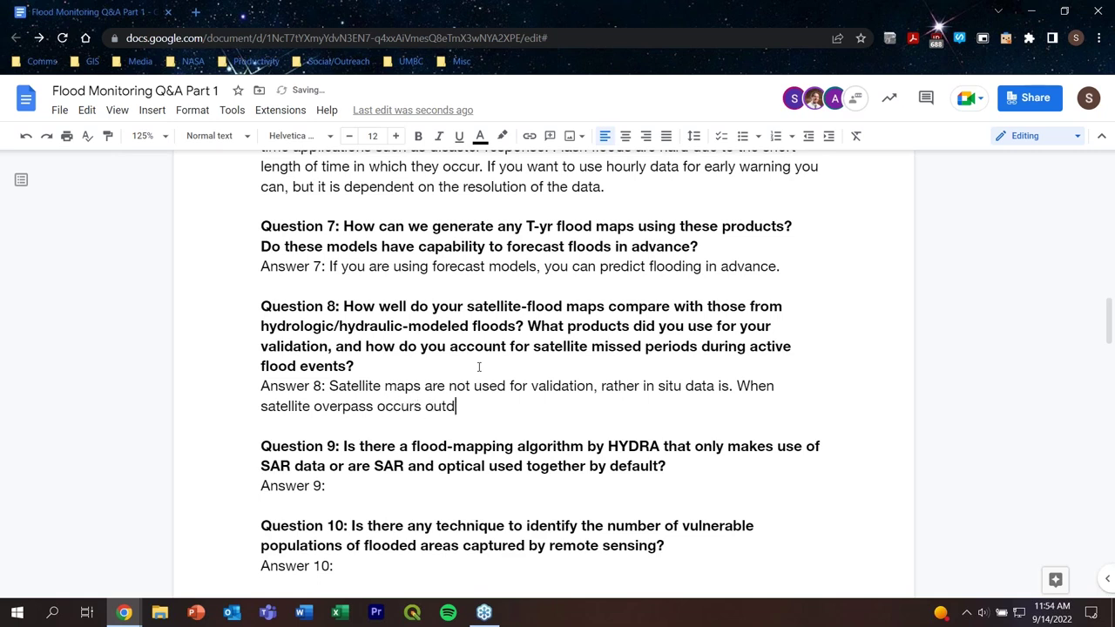
key("BackSpace")
type("side of a window of a flash fl")
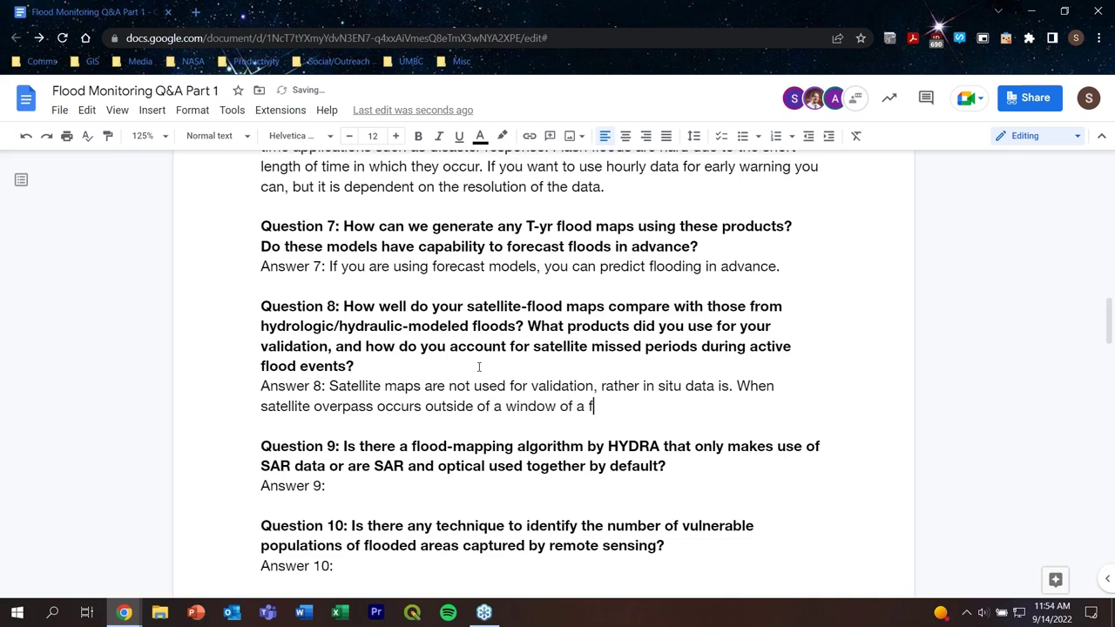
type("ood, it will not ")
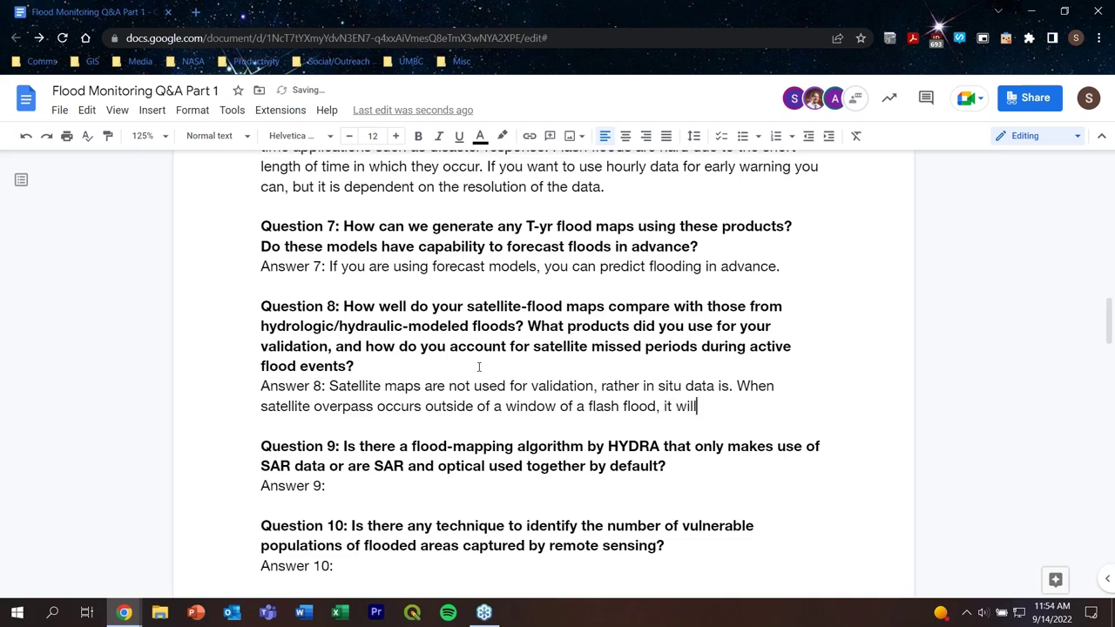
type("be include")
key("BackSpace")
type("d the ")
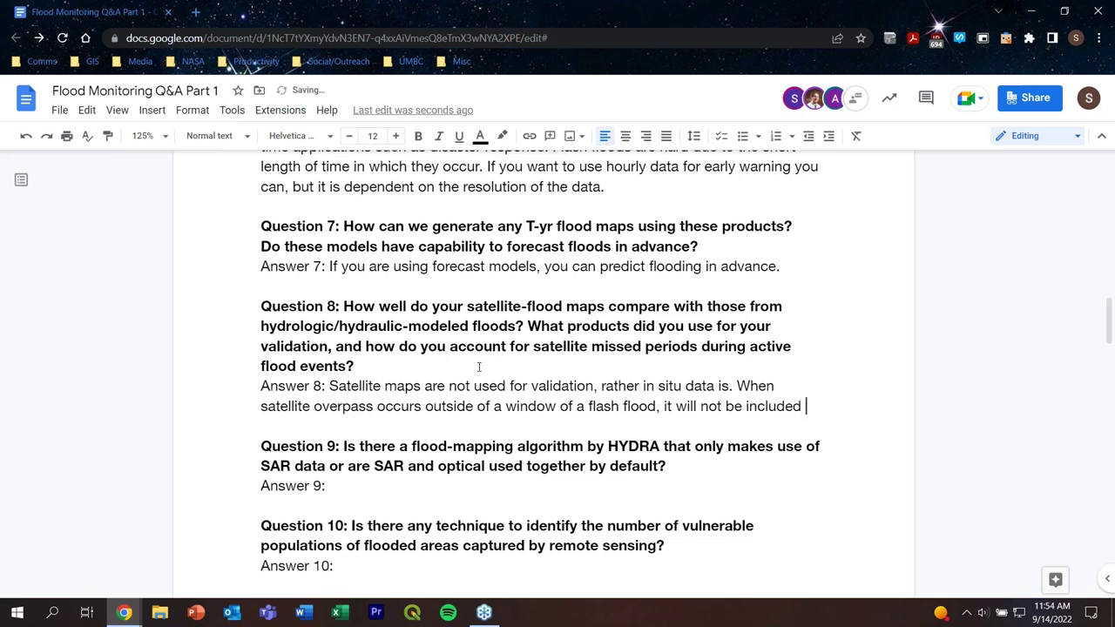
type("flood ")
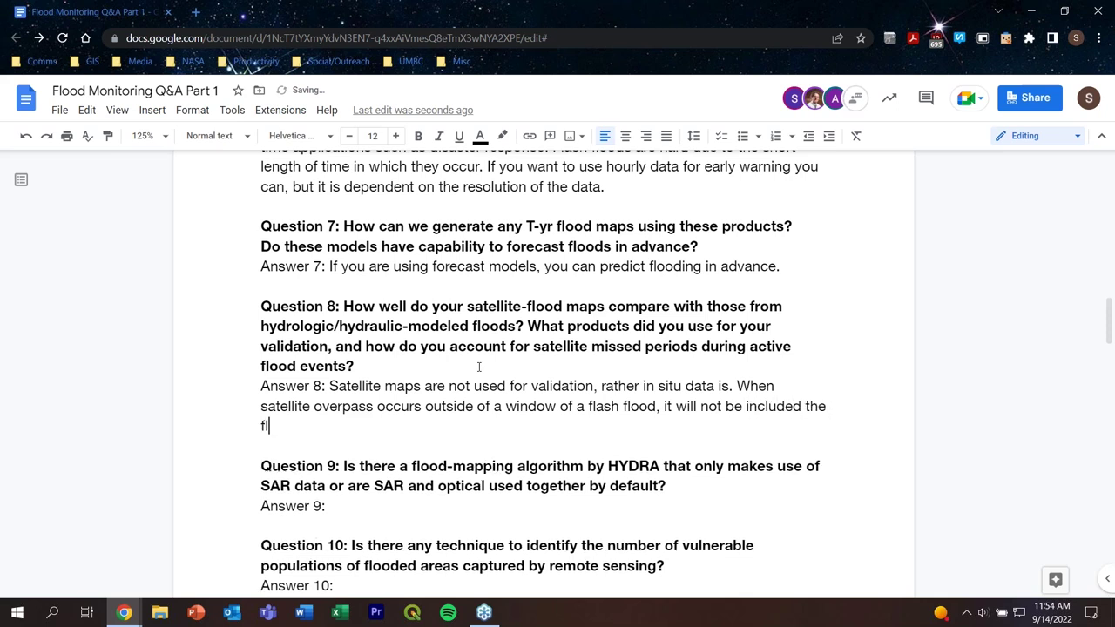
type("mpa")
key("BackSpace")
key("BackSpace")
type("ap.")
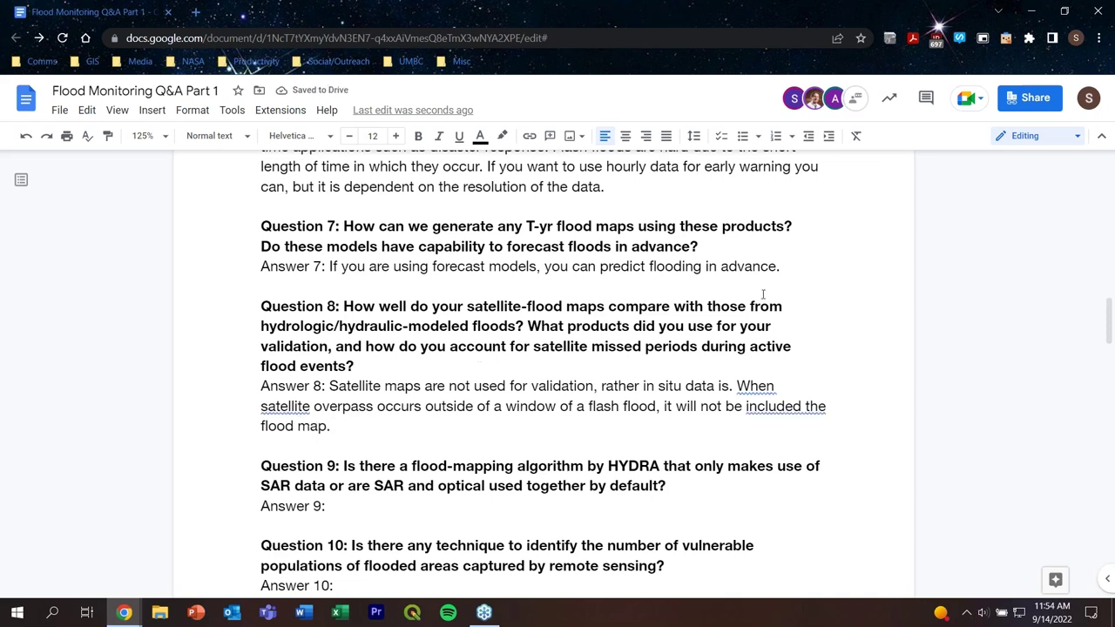
left_click(800, 414)
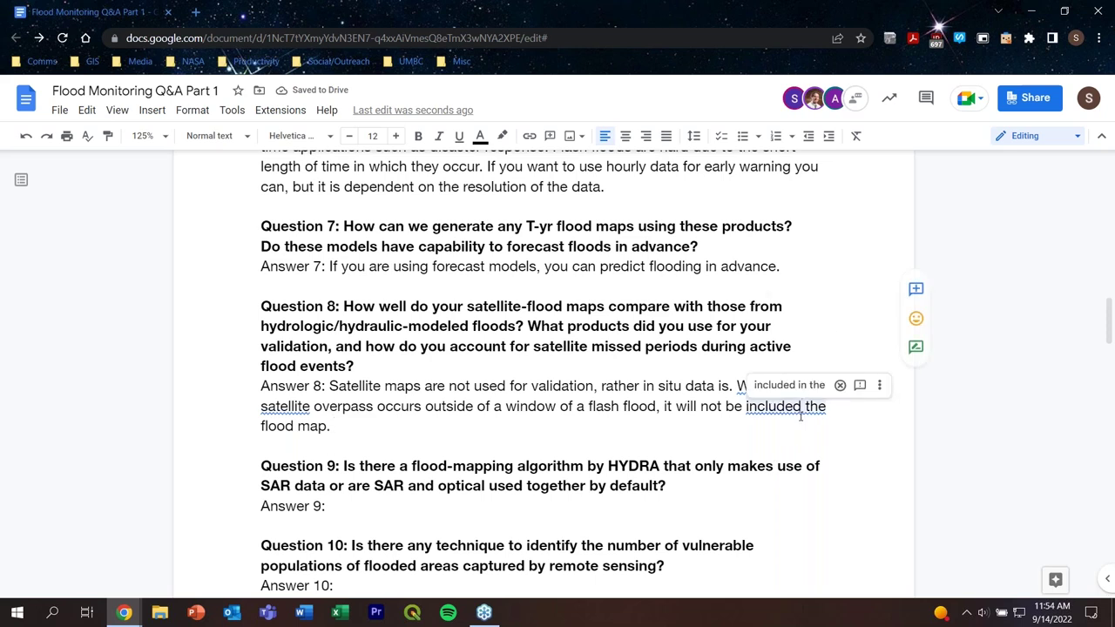
left_click(788, 384)
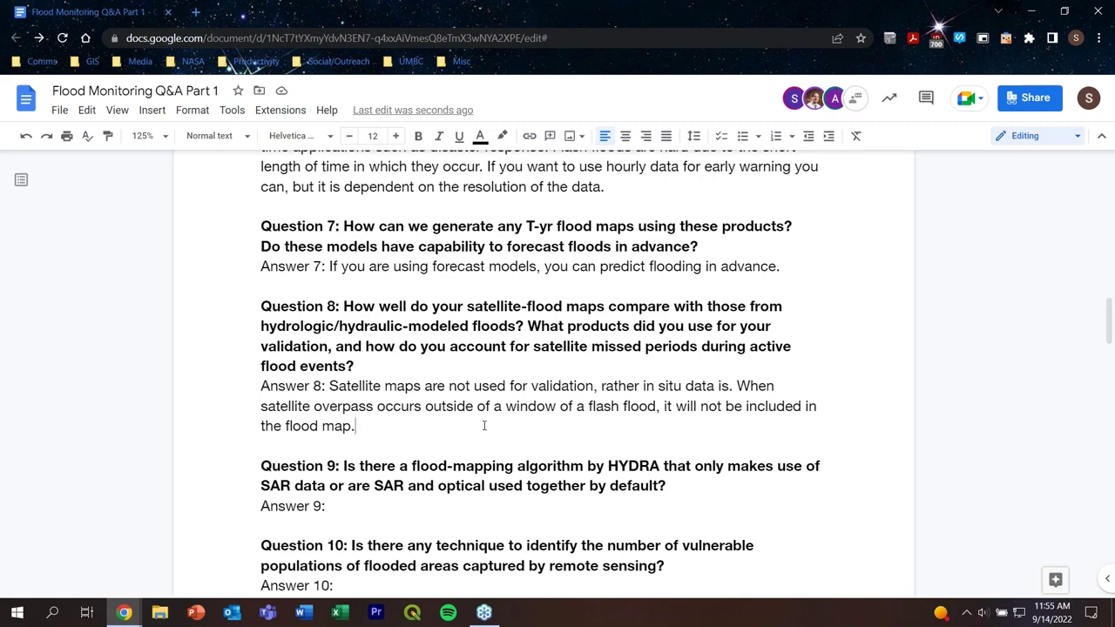
scroll(484, 427, "down", 1)
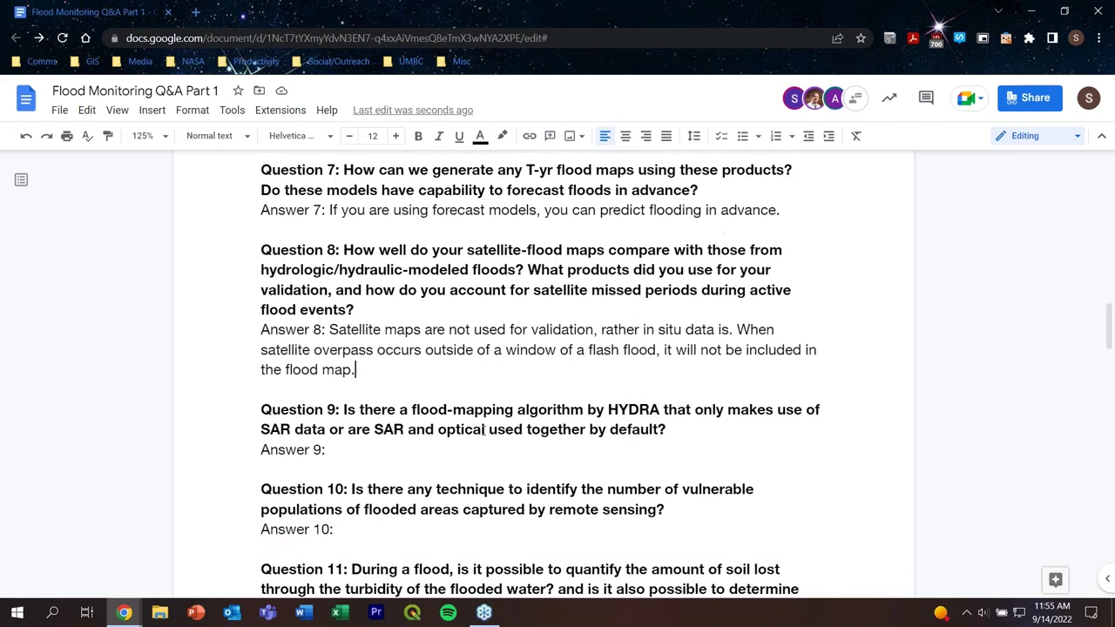
scroll(484, 429, "down", 2)
left_click(344, 363)
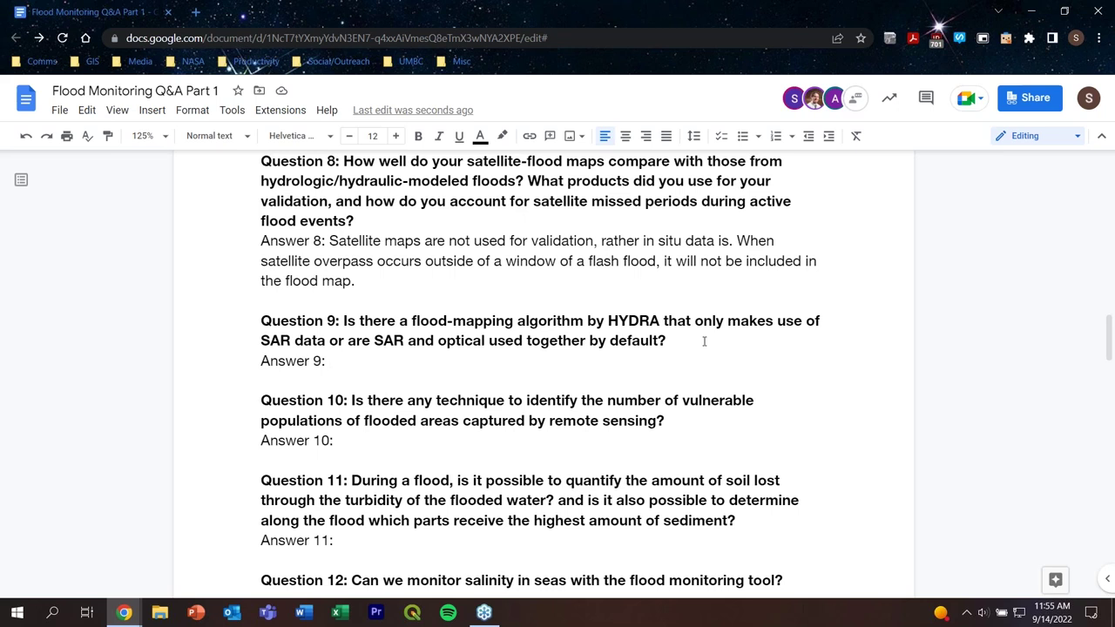
Step: Type Answer 9: 'Looking at the Mekong site, they have SAR data and optical data, along with merged data as well.'
type("Looking at the")
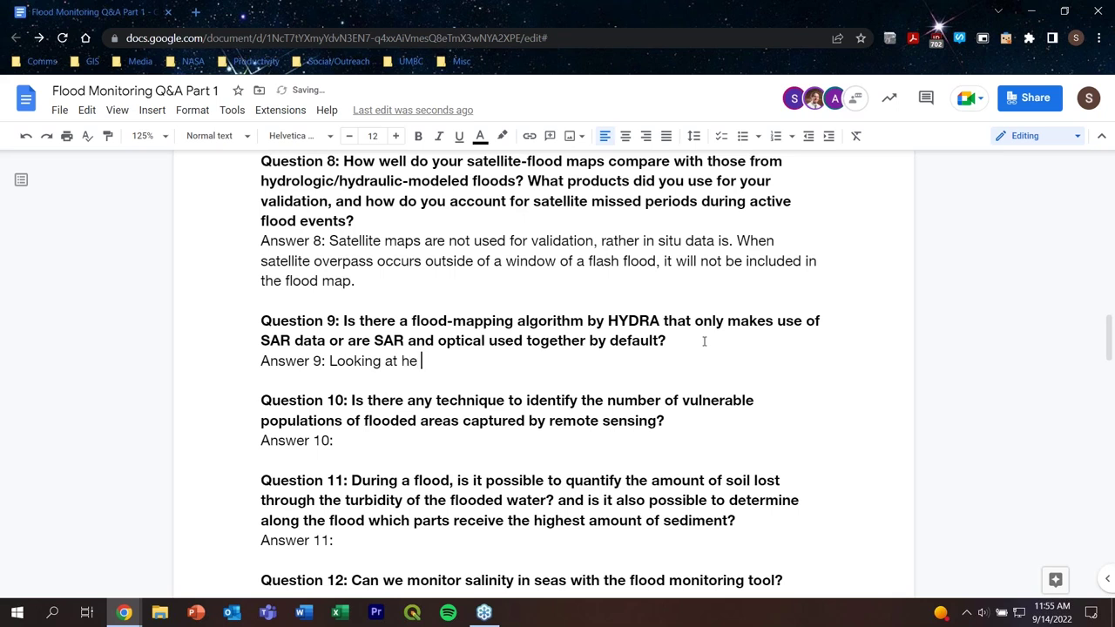
key("BackSpace")
key("BackSpace")
type("the Mekong sirte")
key("BackSpace")
key("BackSpace")
key("BackSpace")
type("t")
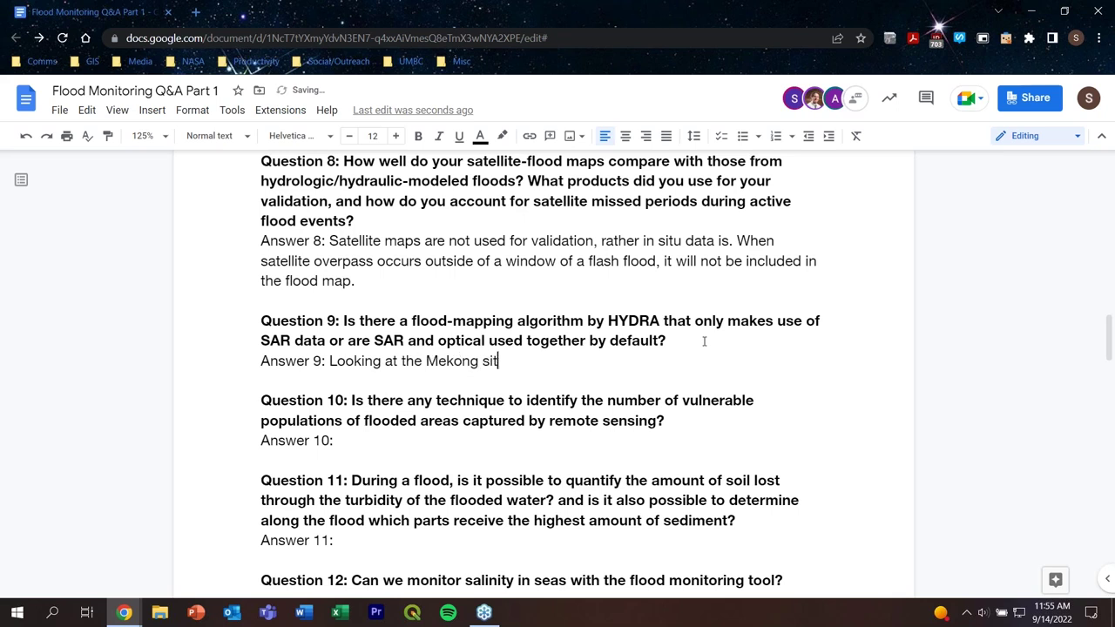
type(",")
key("BackSpace")
key("BackSpace")
type("e, the")
key("BackSpace")
type("y have ")
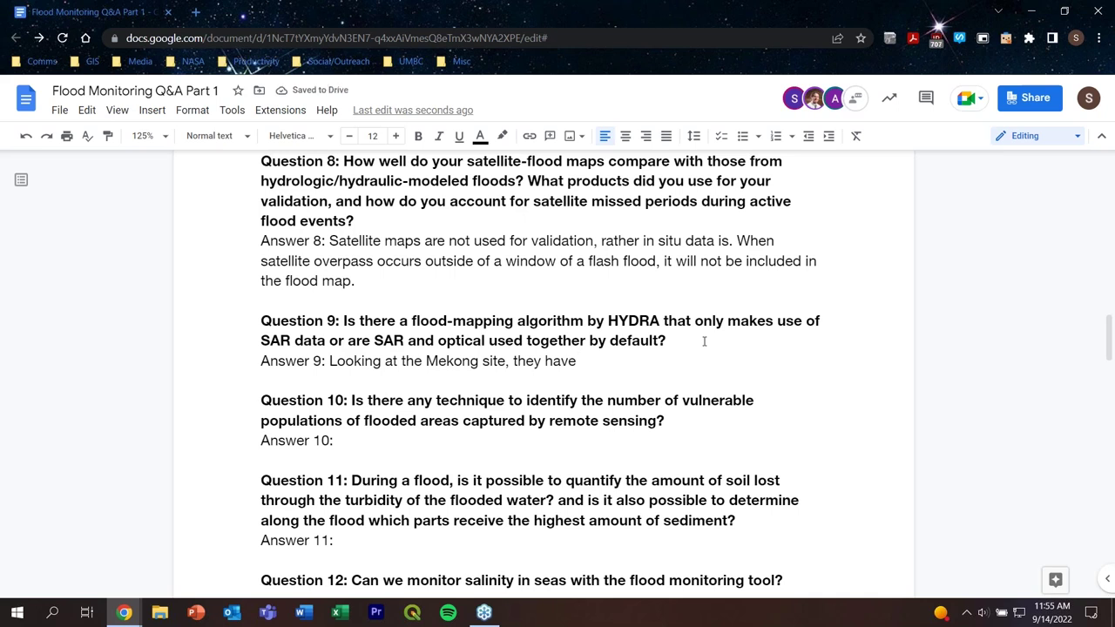
type("SAR data and ")
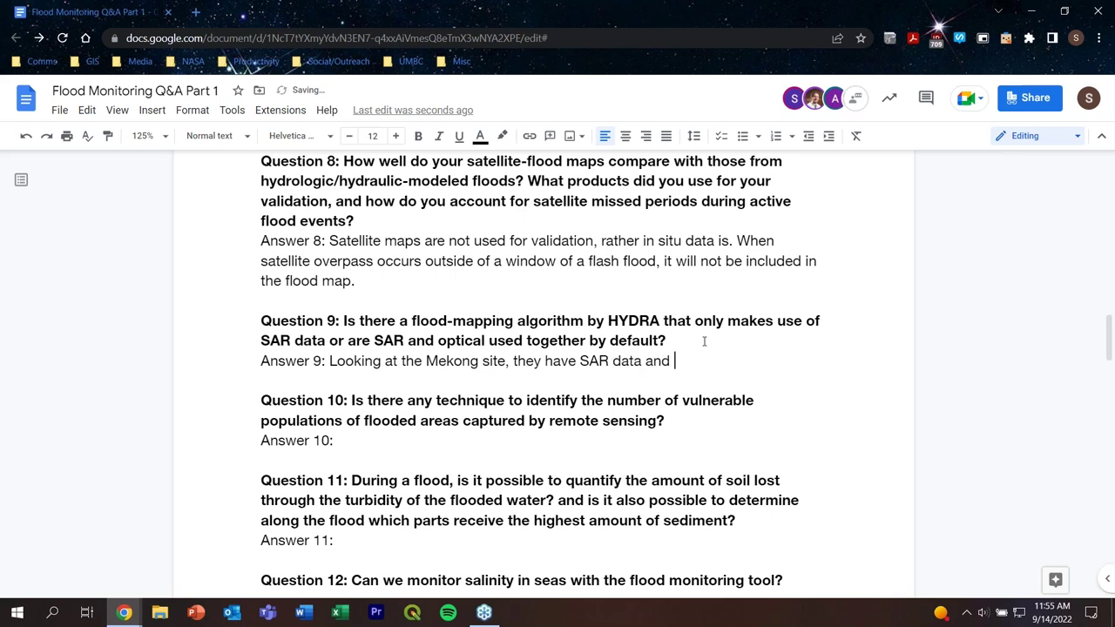
type("optical data an")
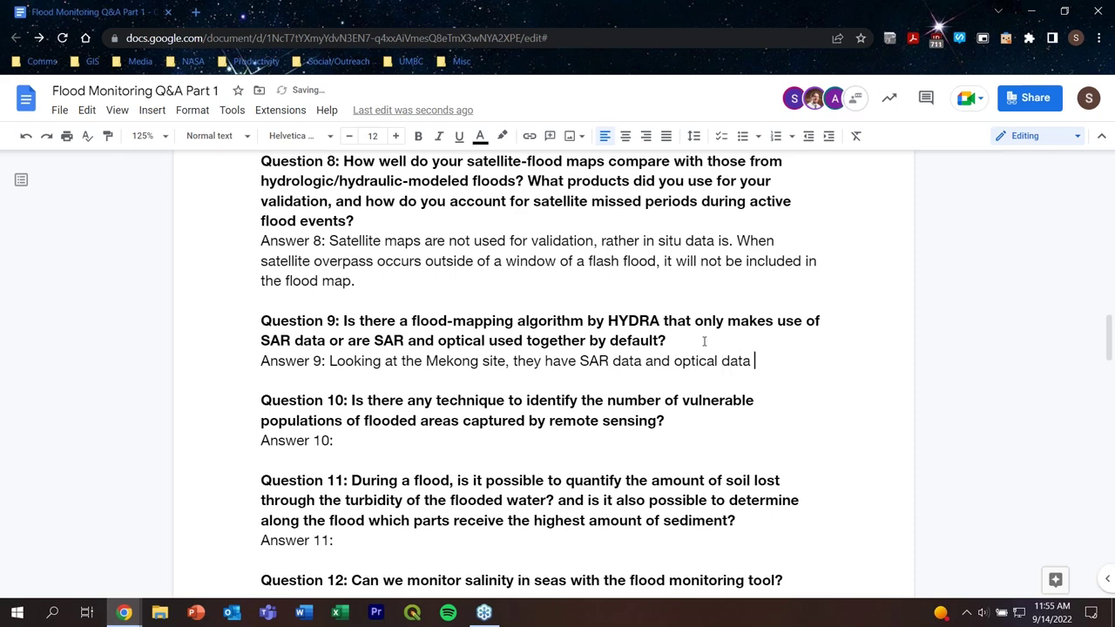
key("BackSpace")
key("BackSpace")
key("BackSpace")
type(", along with merged a")
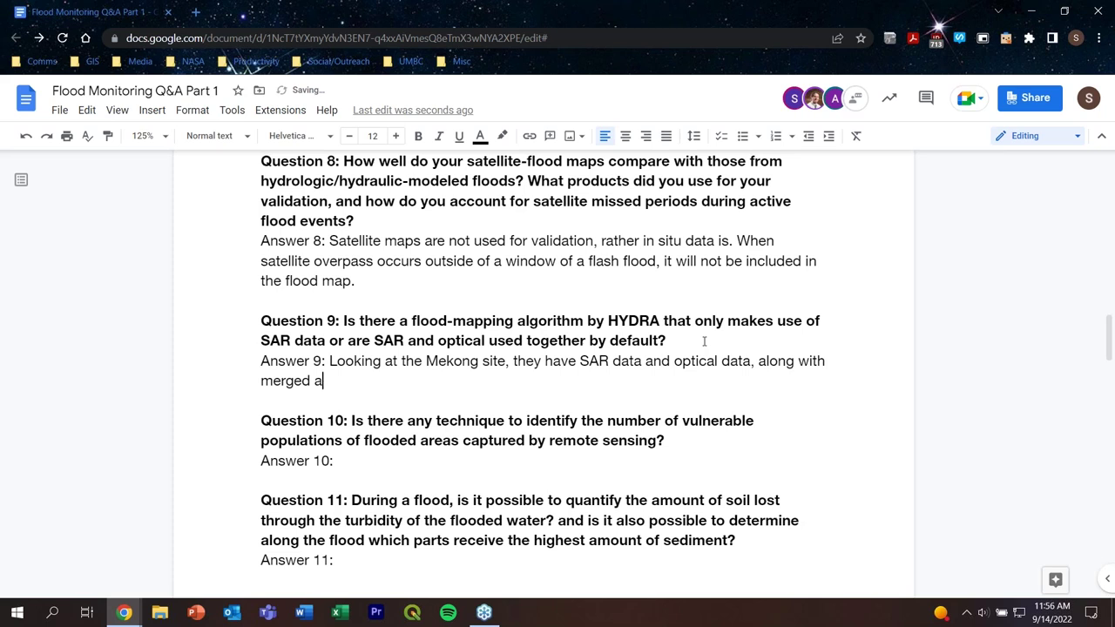
key("BackSpace")
type("data as well.")
scroll(594, 379, "down", 1)
left_click(370, 385)
Step: Type Answer 10 about NASA SEDAC population density maps combined with flood maps giving flooded-area populations
scroll(675, 371, "down", 1)
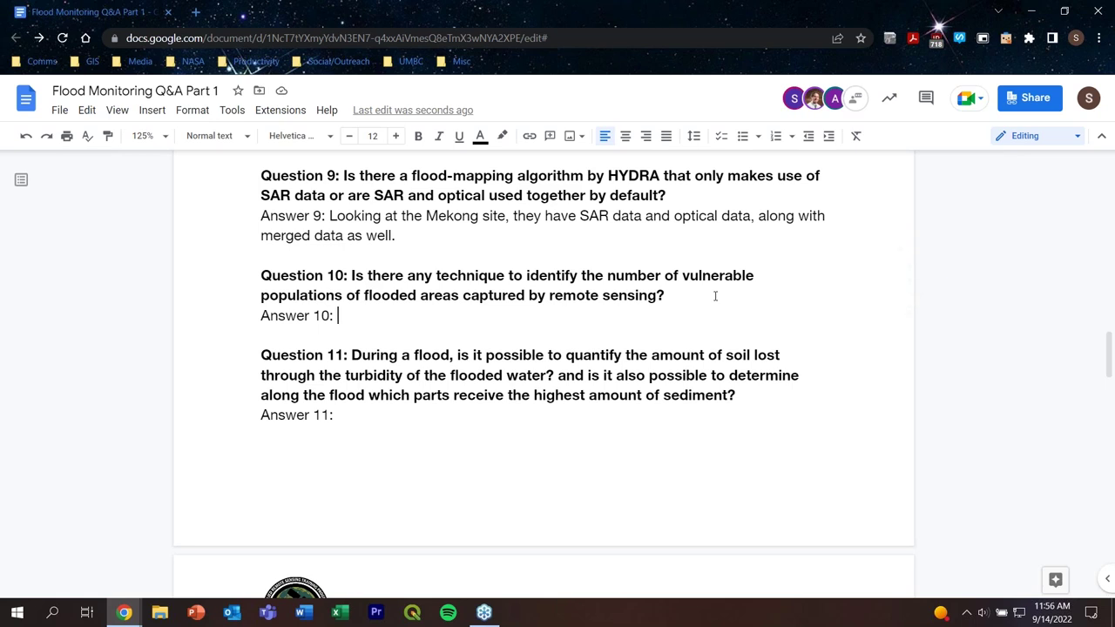
type("SEC")
key("BackSpace")
type("DAC has ")
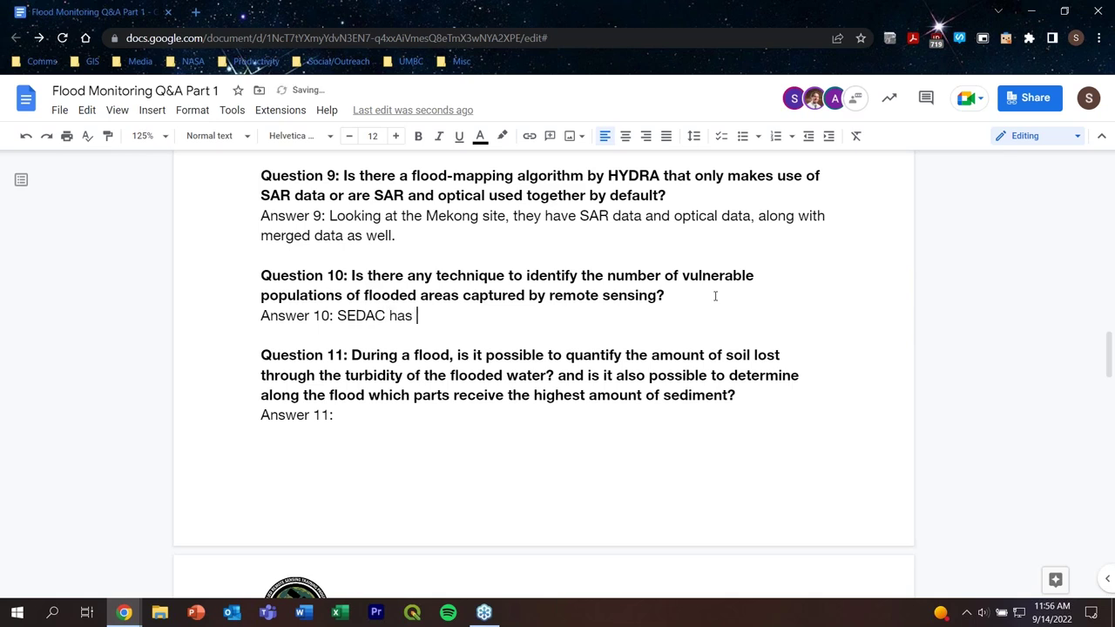
type("population density maps")
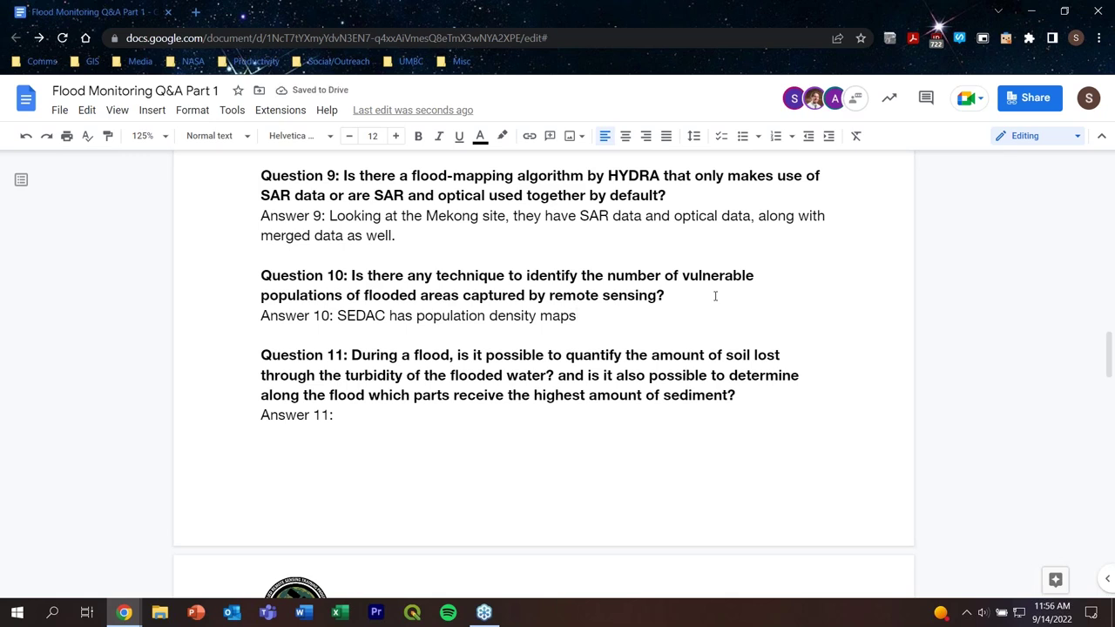
type(", along with c")
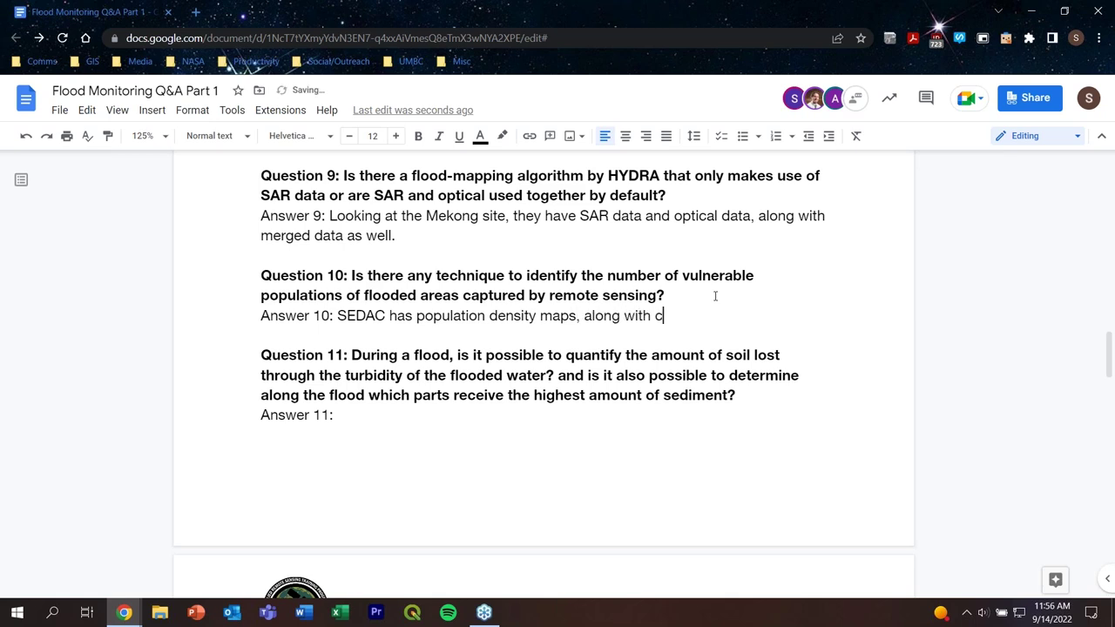
type("ombing flood maps can ")
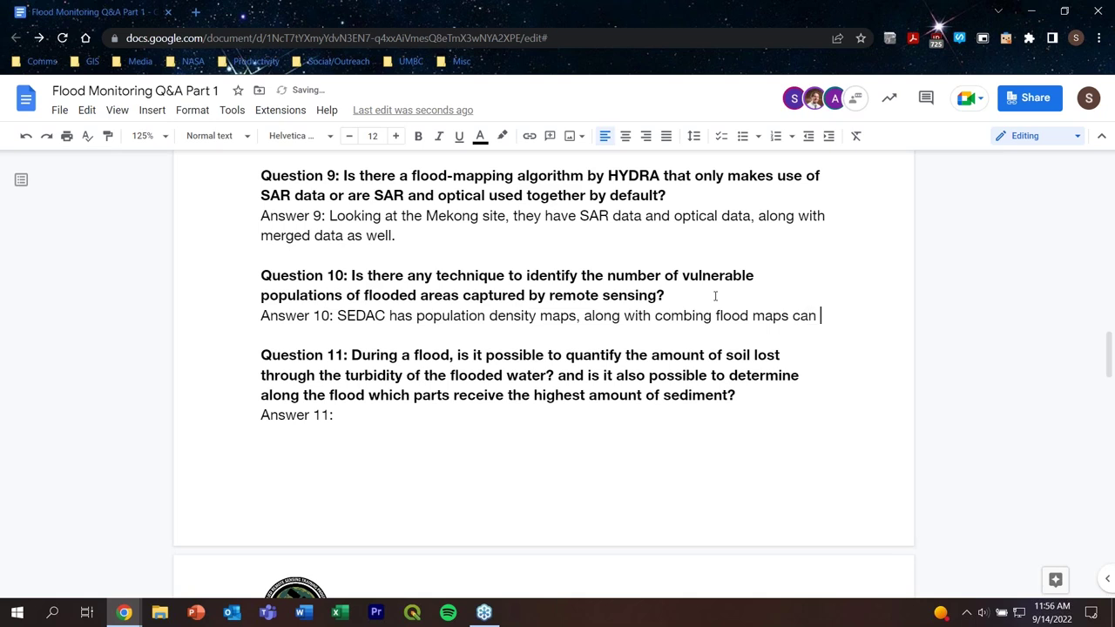
type("tell you pop")
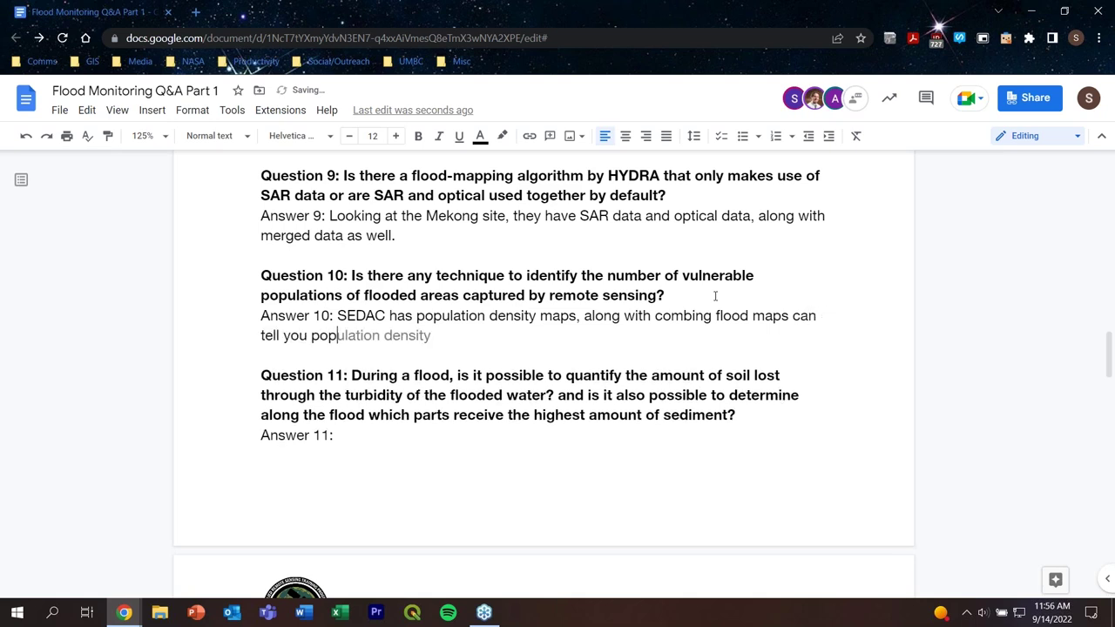
type("ulations of ")
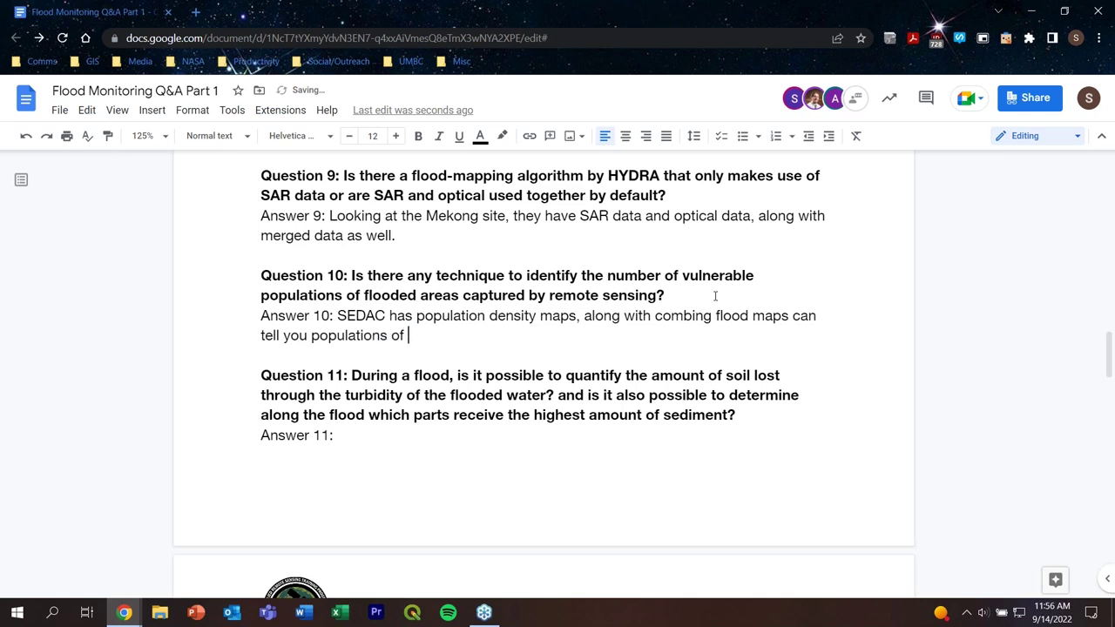
type("flooded areas")
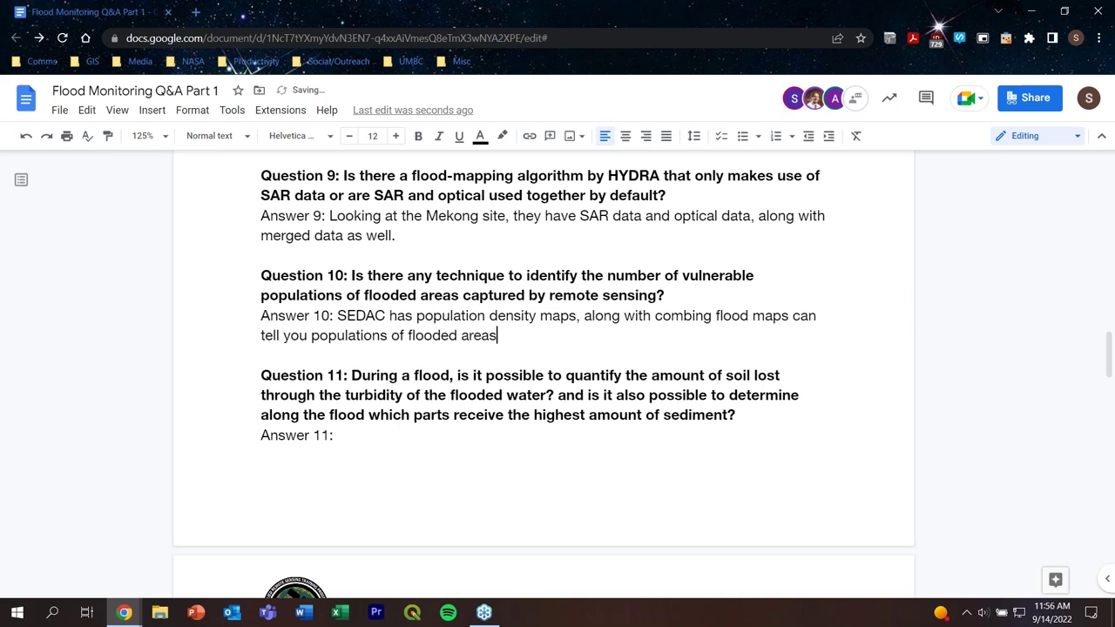
left_click(338, 315)
type("NASA")
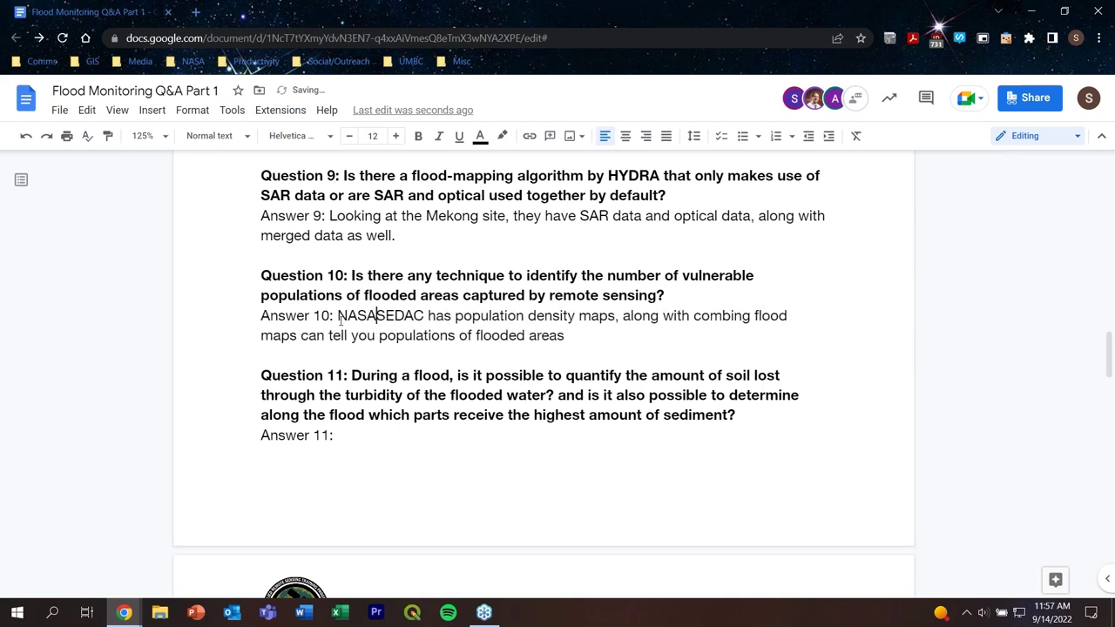
left_click(574, 331)
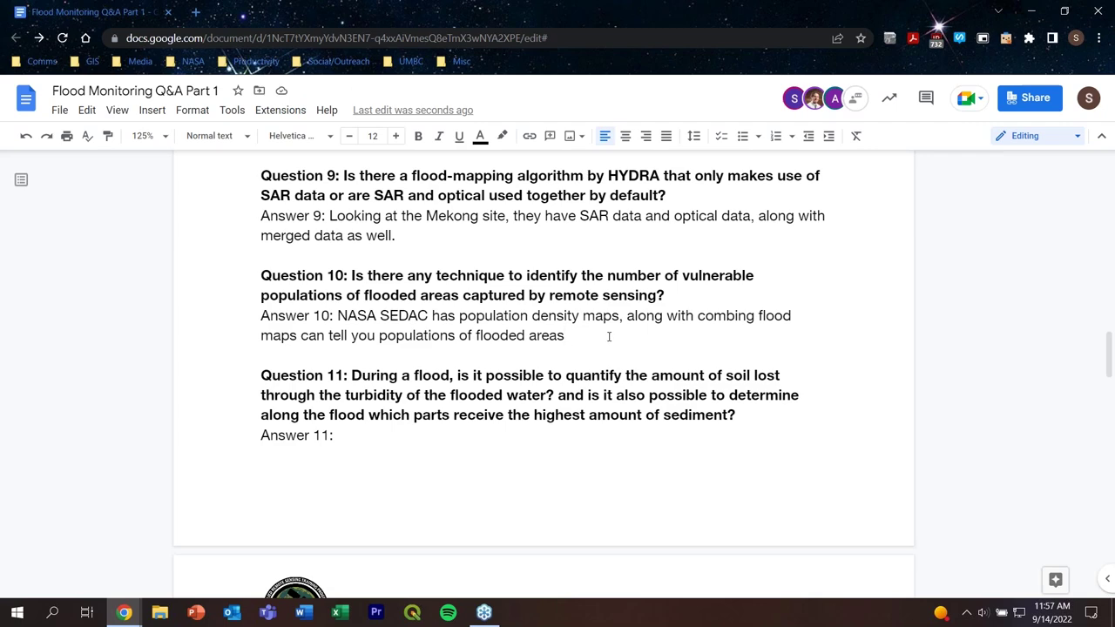
Step: End Answer 10 with a period and correct 'combing' to 'combining' from the spelling suggestions
type(".")
scroll(609, 336, "down", 2)
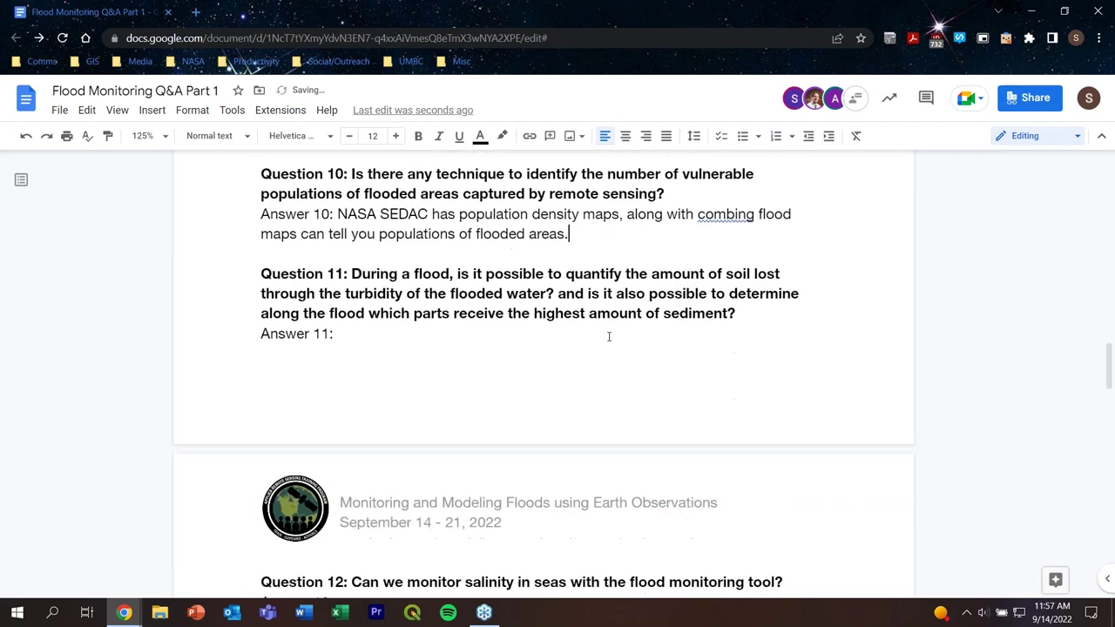
left_click(382, 331)
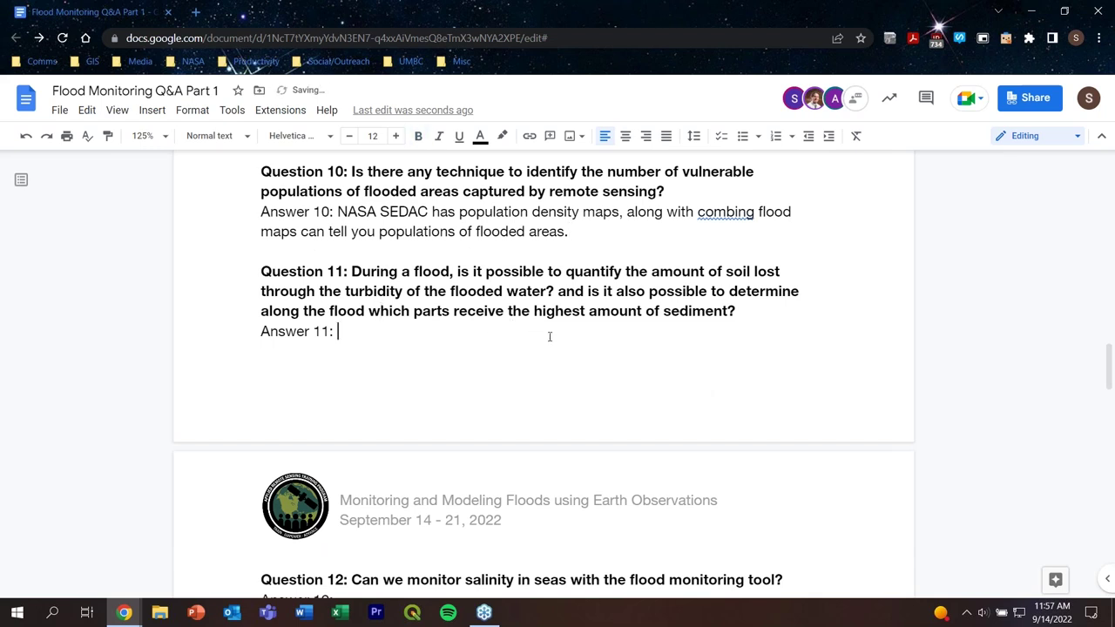
left_click(739, 213)
left_click(730, 189)
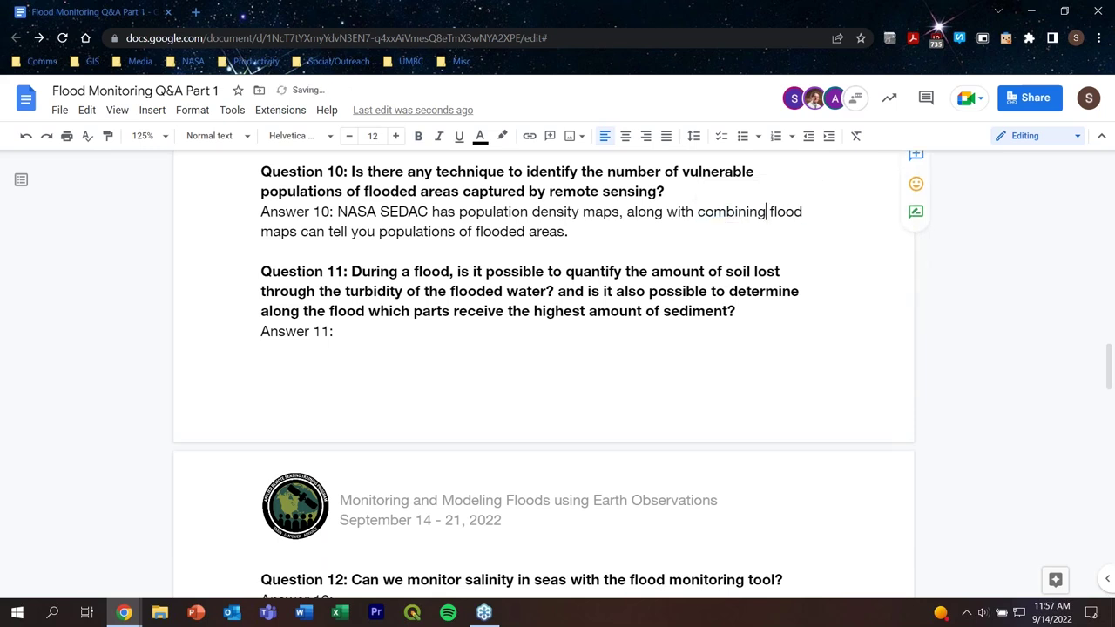
left_click(791, 304)
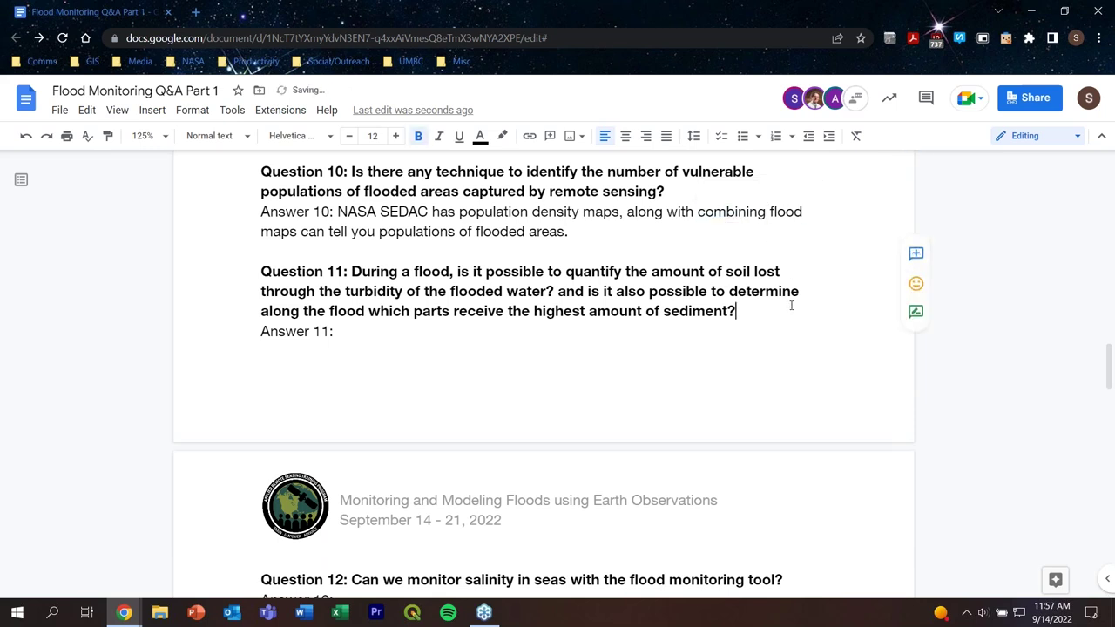
left_click(562, 337)
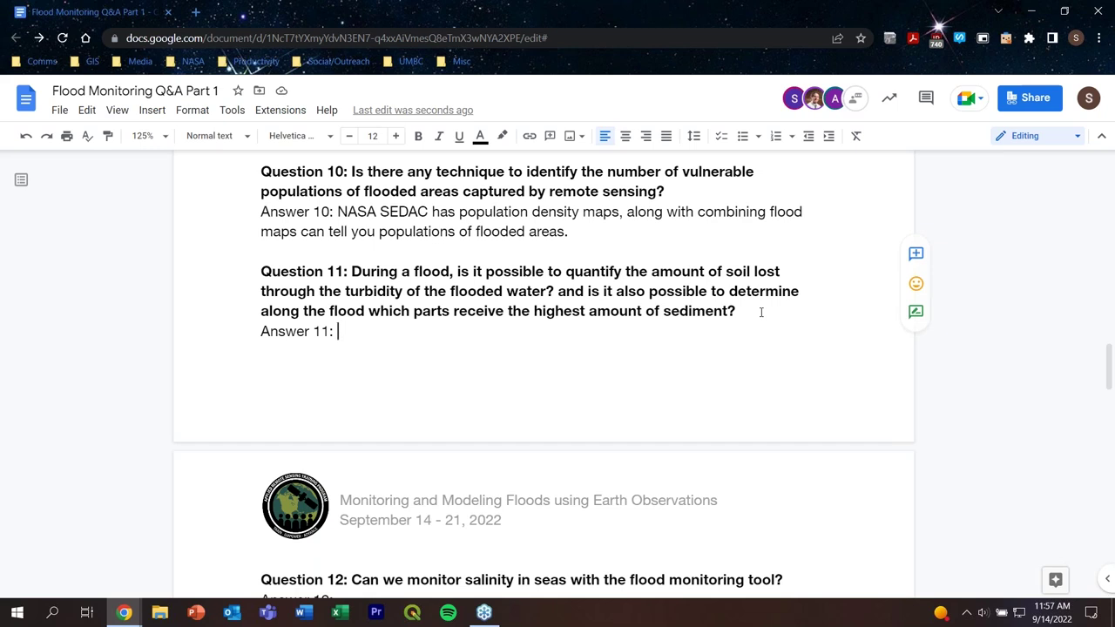
Step: Write Answer 11: 'There are sediment flow models and we can provide references to them.'
type("There are se")
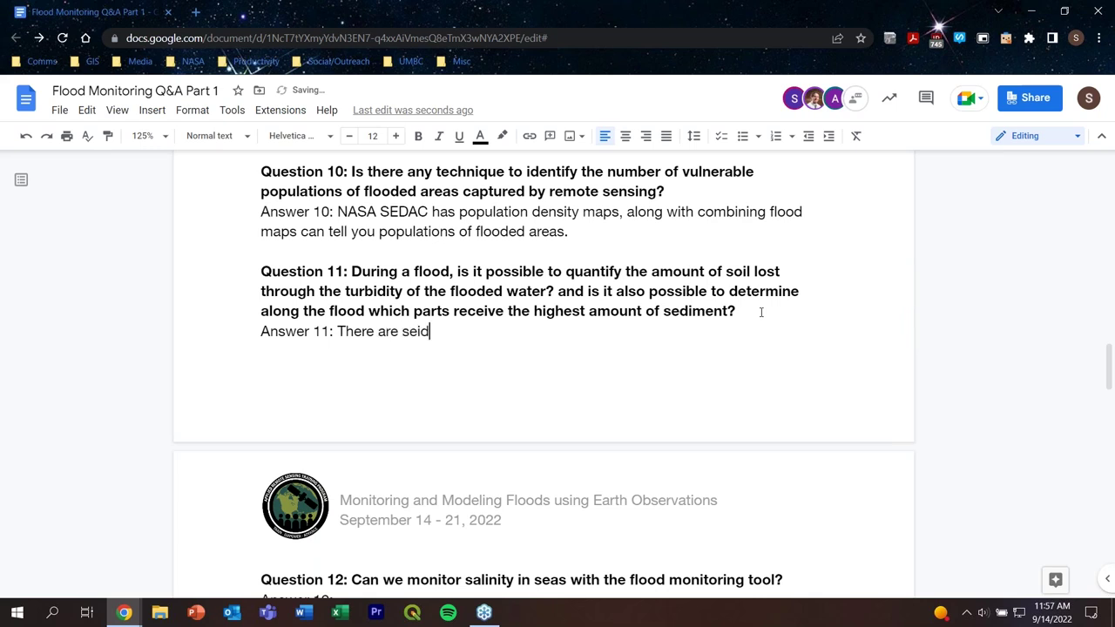
type("diment flo")
type("w mode")
key("BackSpace")
type("o")
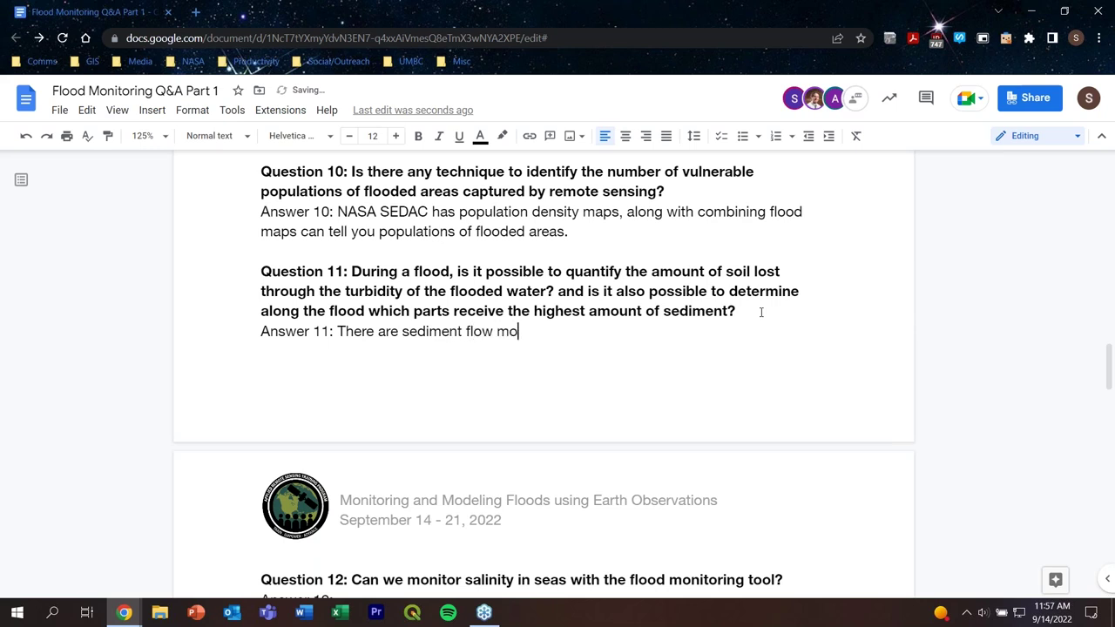
type("dels and")
key("BackSpace")
type("nd we can prov")
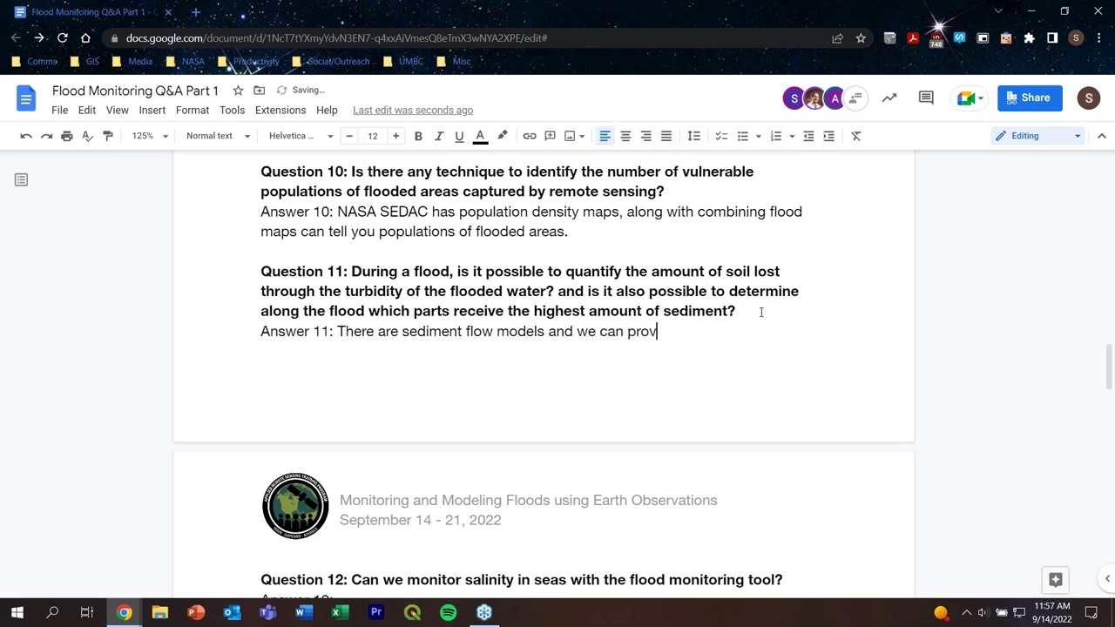
type("ide references to this")
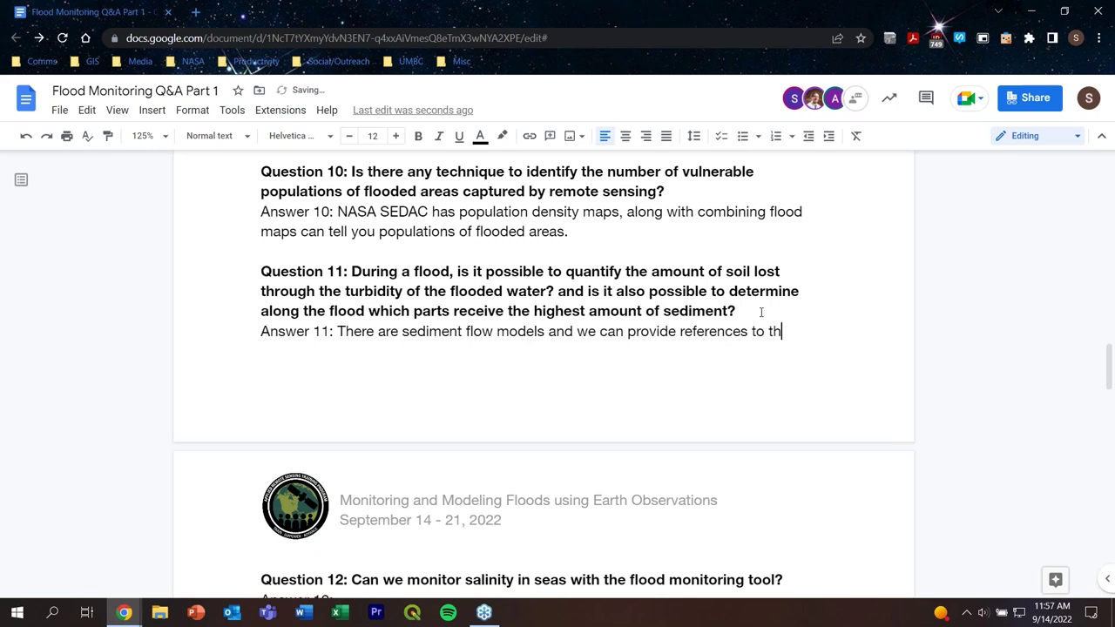
key("BackSpace")
key("BackSpace")
key("BackSpace")
type("em")
key("BackSpace")
type(".")
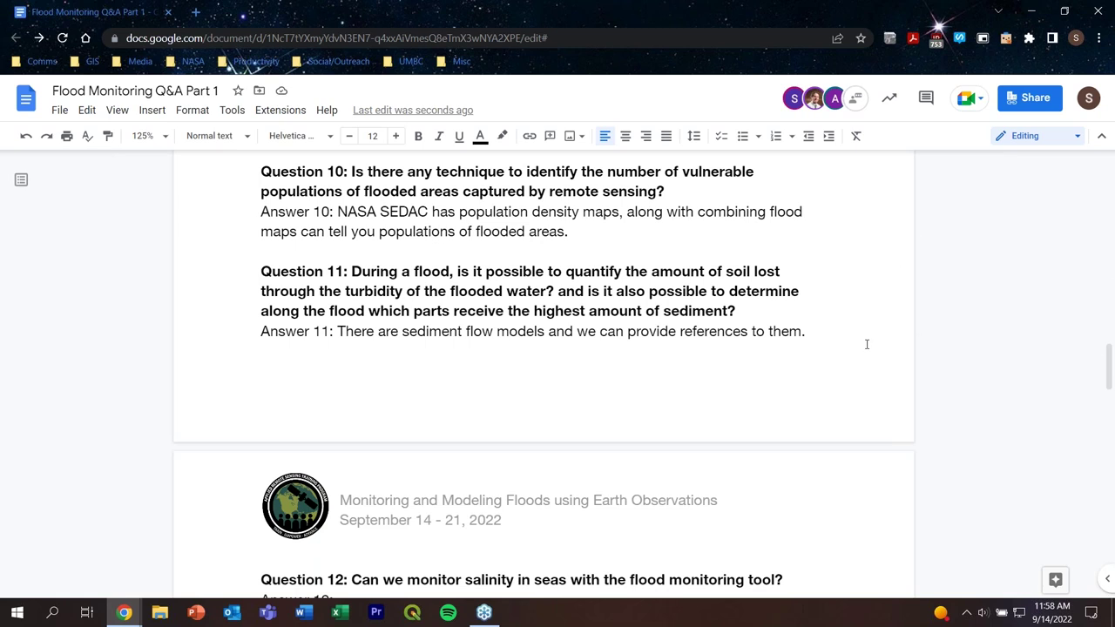
scroll(866, 344, "down", 5)
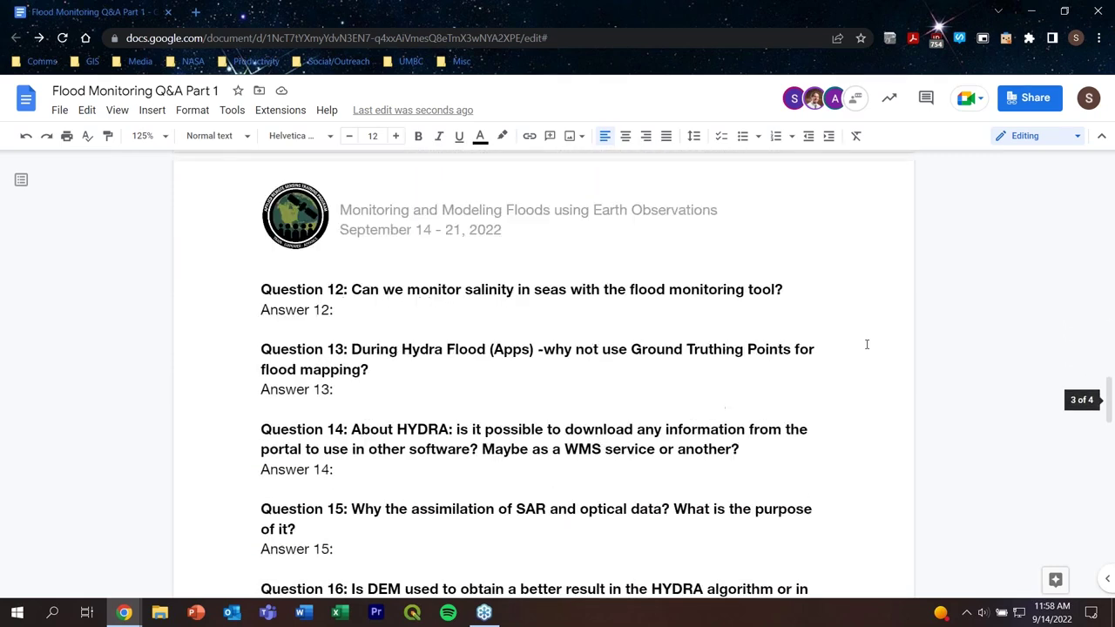
Step: Write Answer 12: freshwater merging with saltwater is visible, but monitoring is difficult
left_click(343, 236)
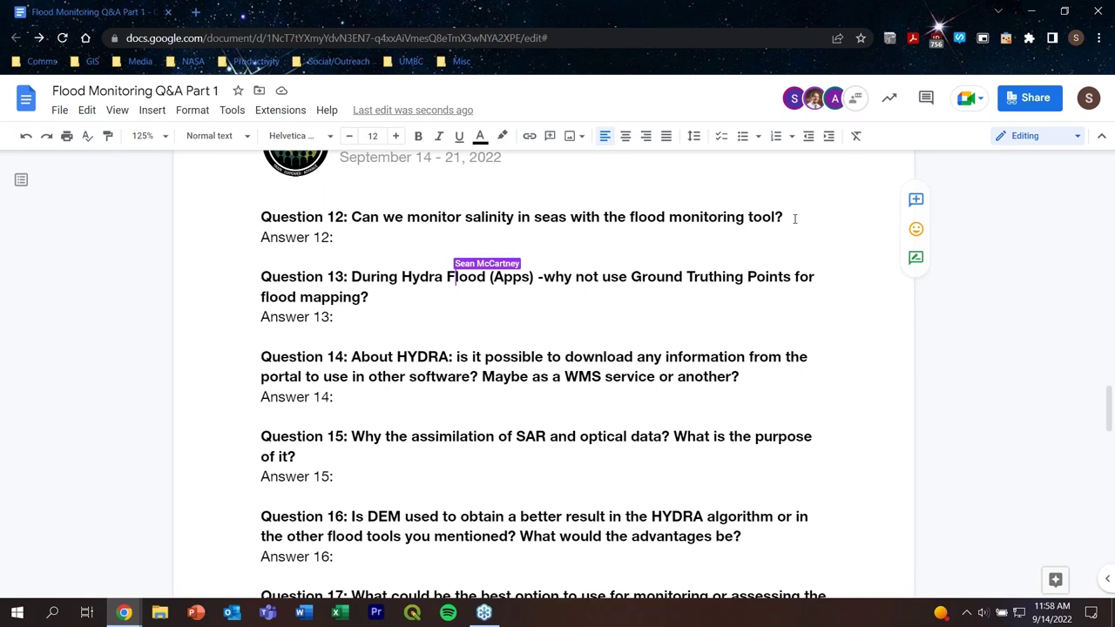
type("Yo")
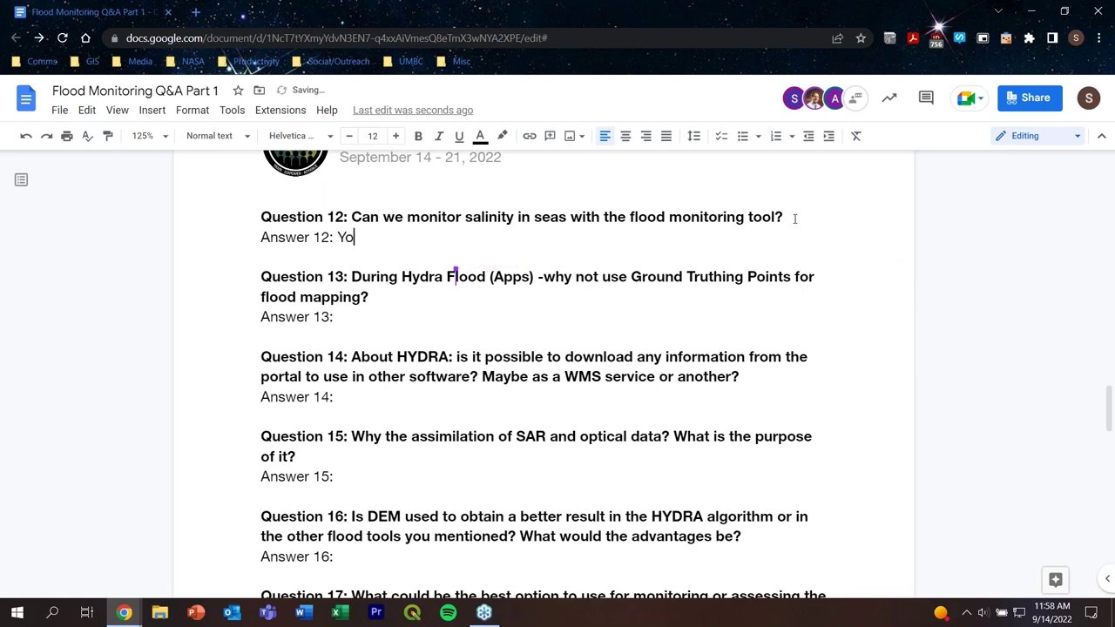
type("u can see where the")
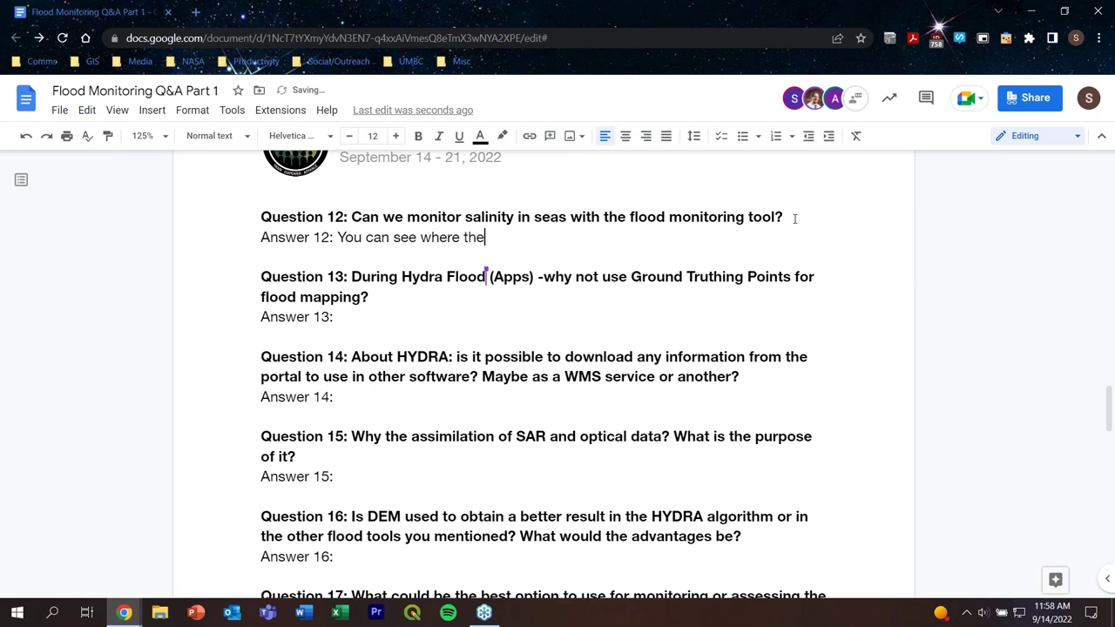
type(" fr")
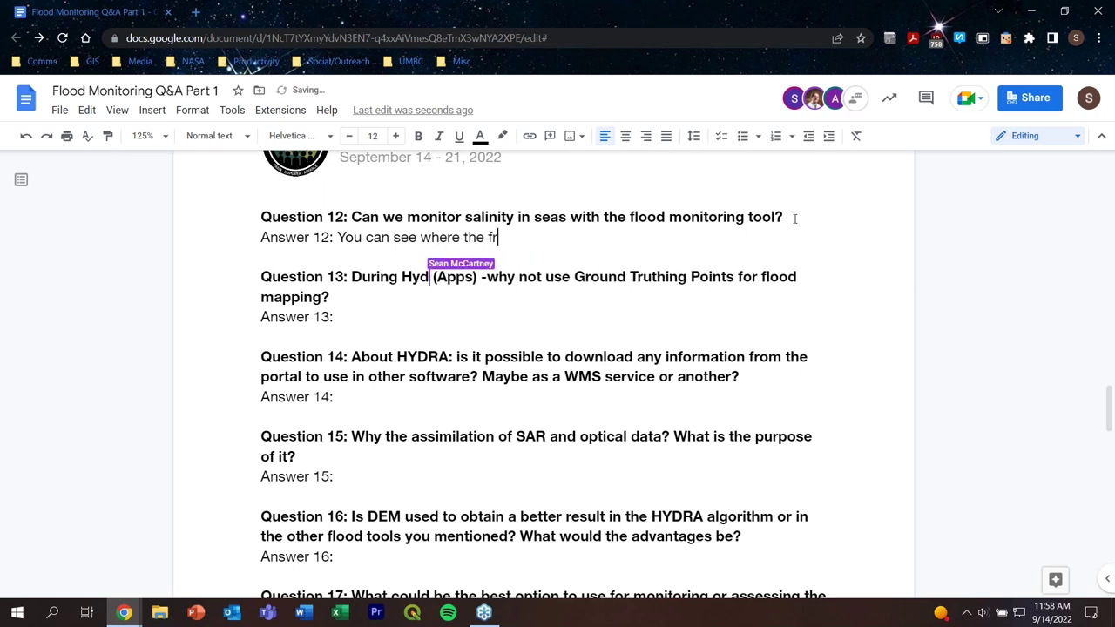
type("eshwa")
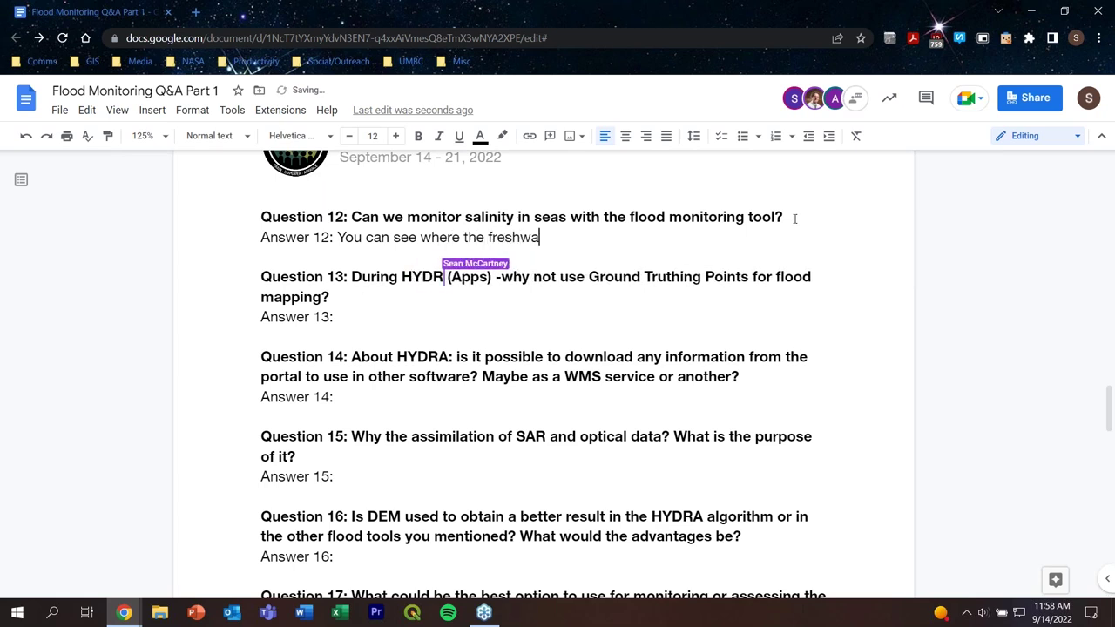
type("ter me")
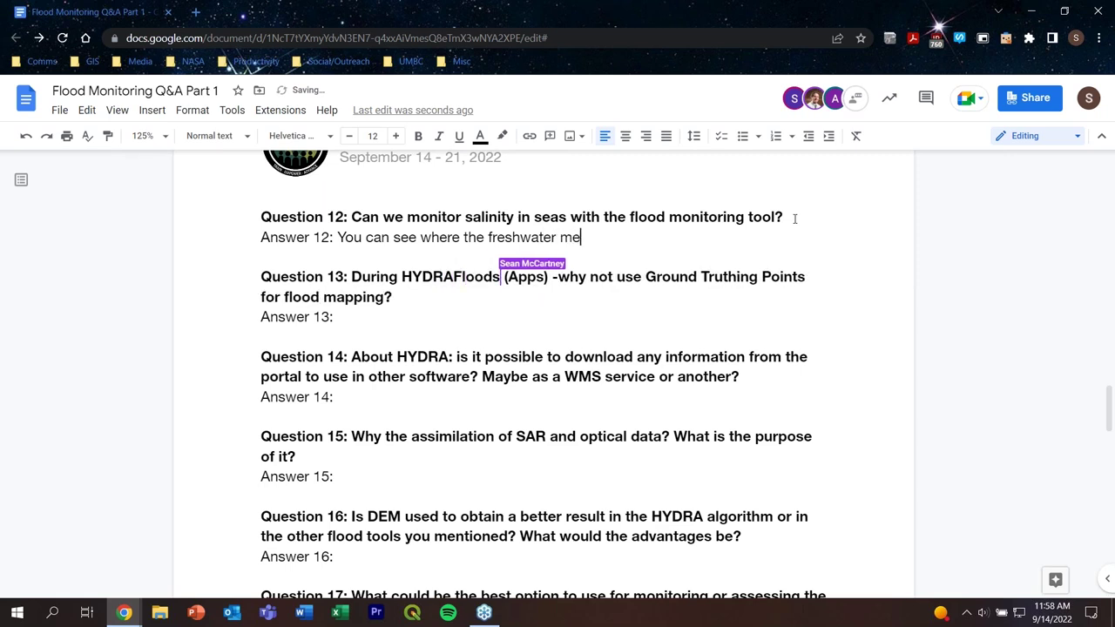
type("rges with")
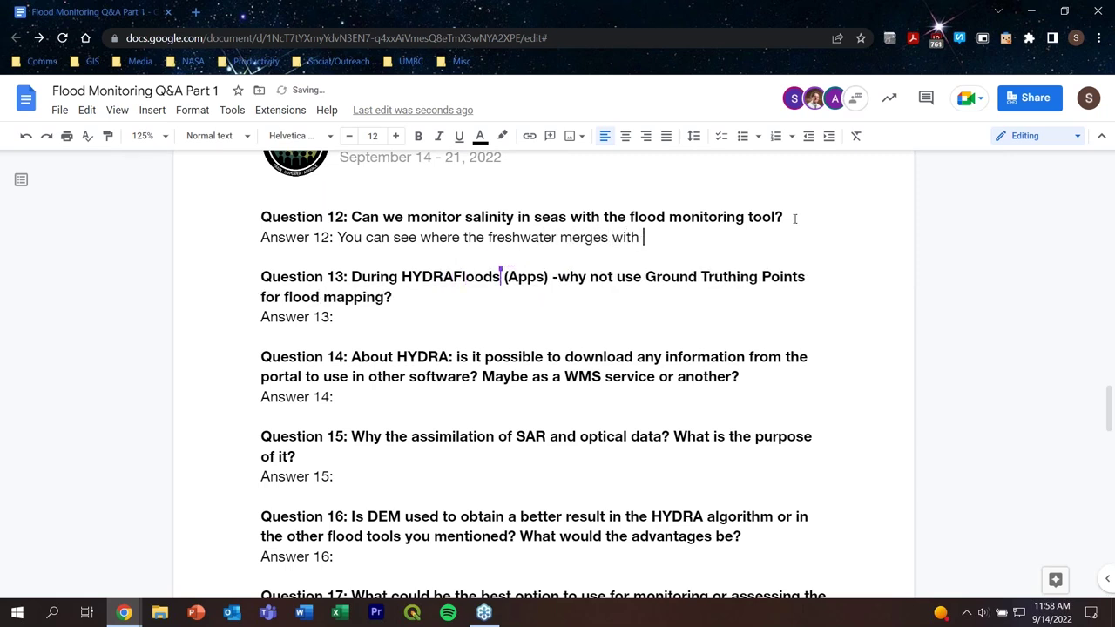
type(" salt w")
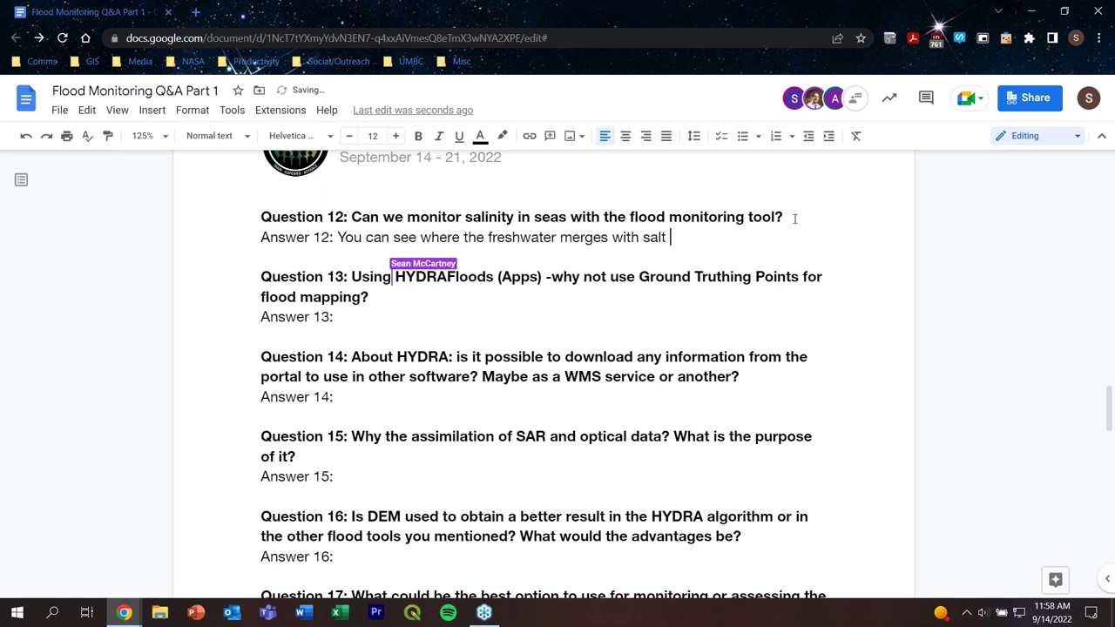
key("BackSpace")
key("BackSpace")
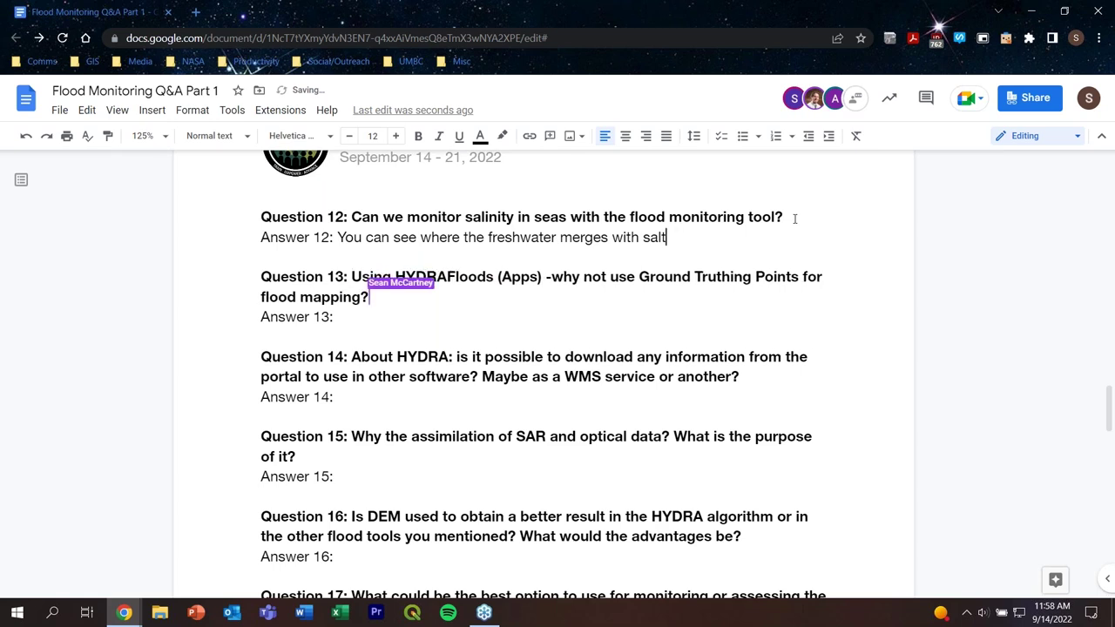
type("water")
type(", but m")
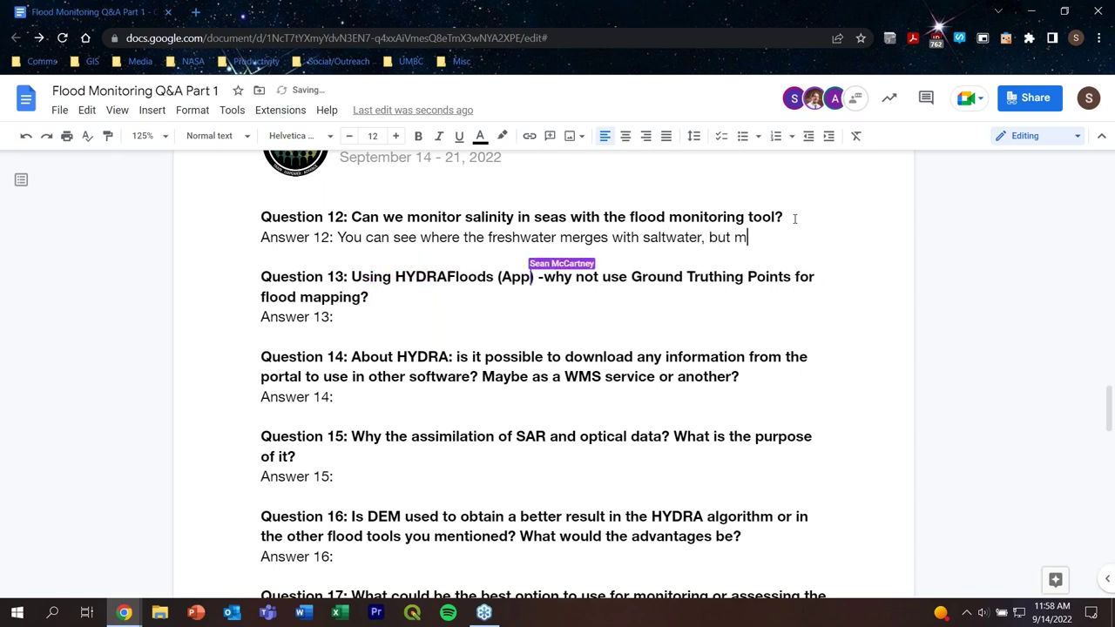
type("onitoring ")
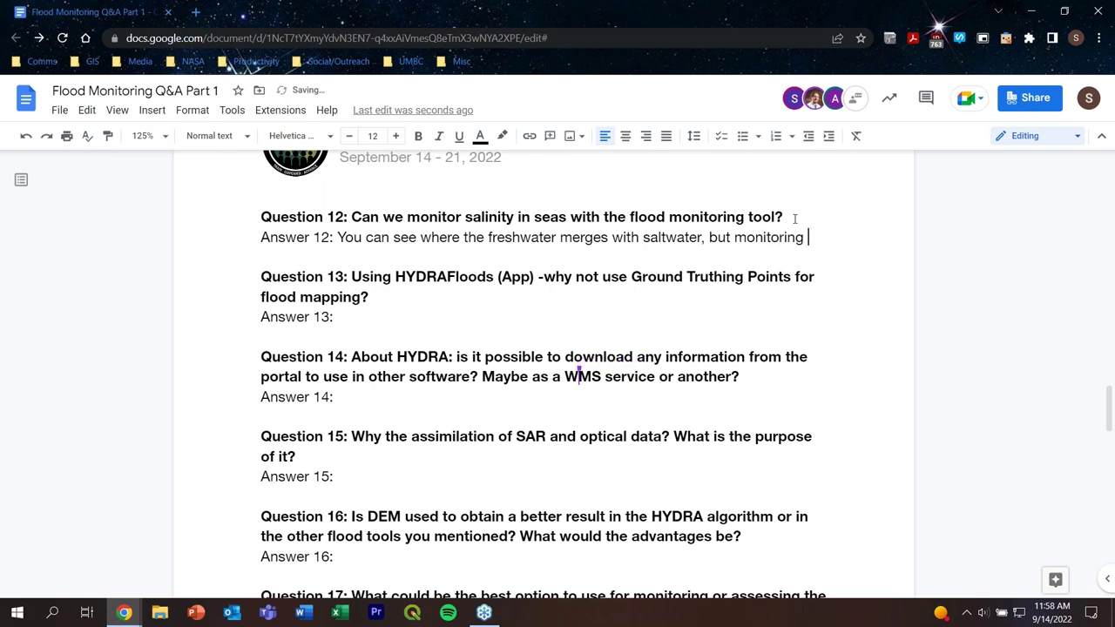
type("is ")
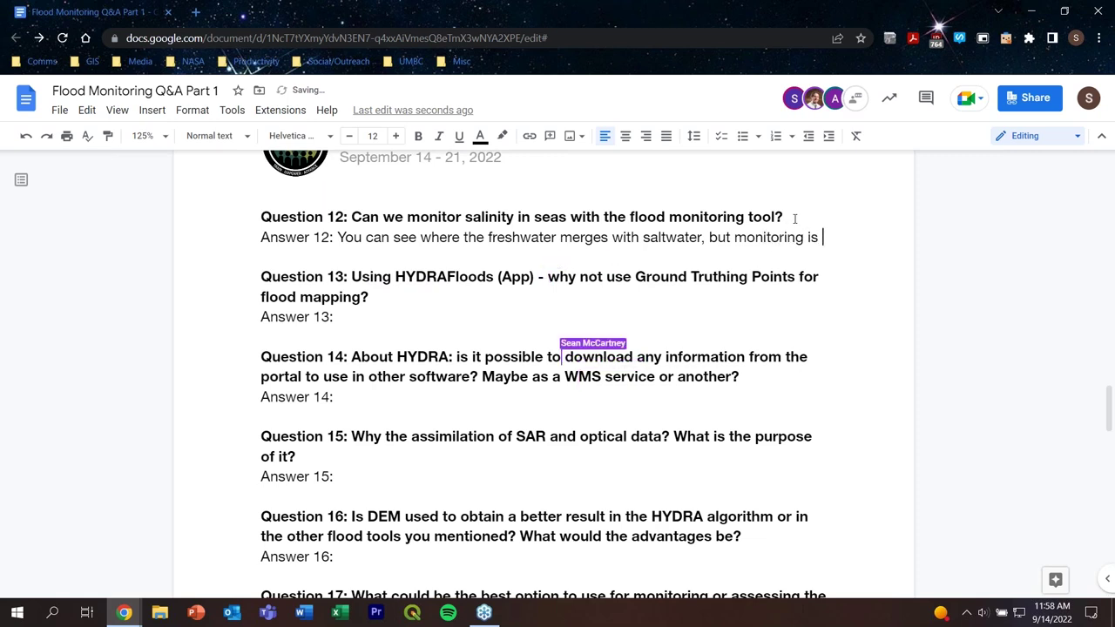
type("diffu")
key("BackSpace")
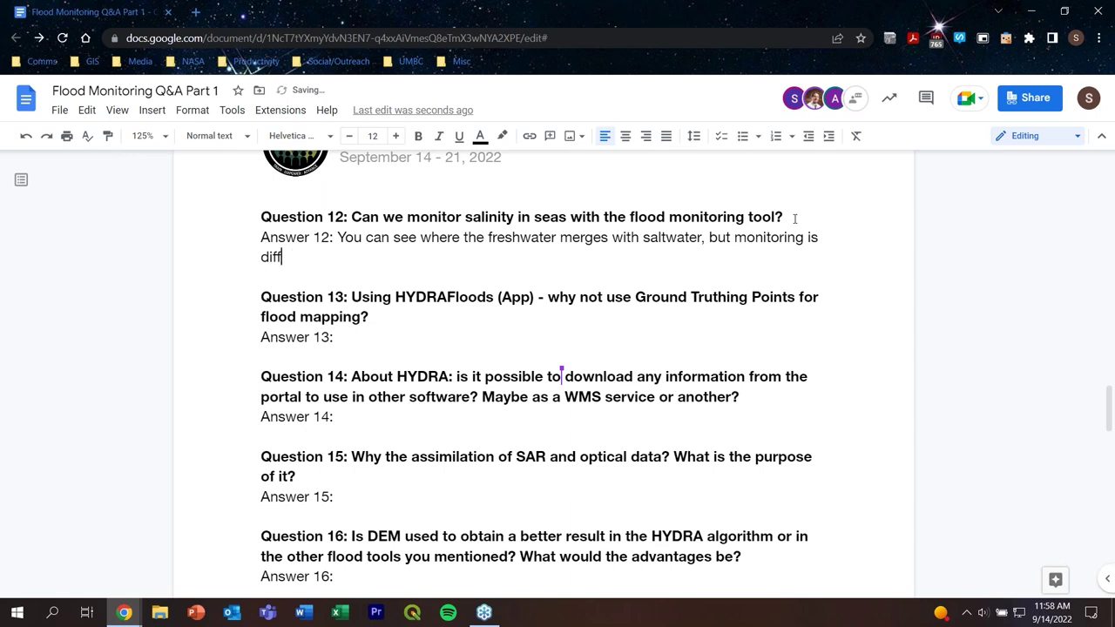
type("iculr")
type(".")
left_click(360, 345)
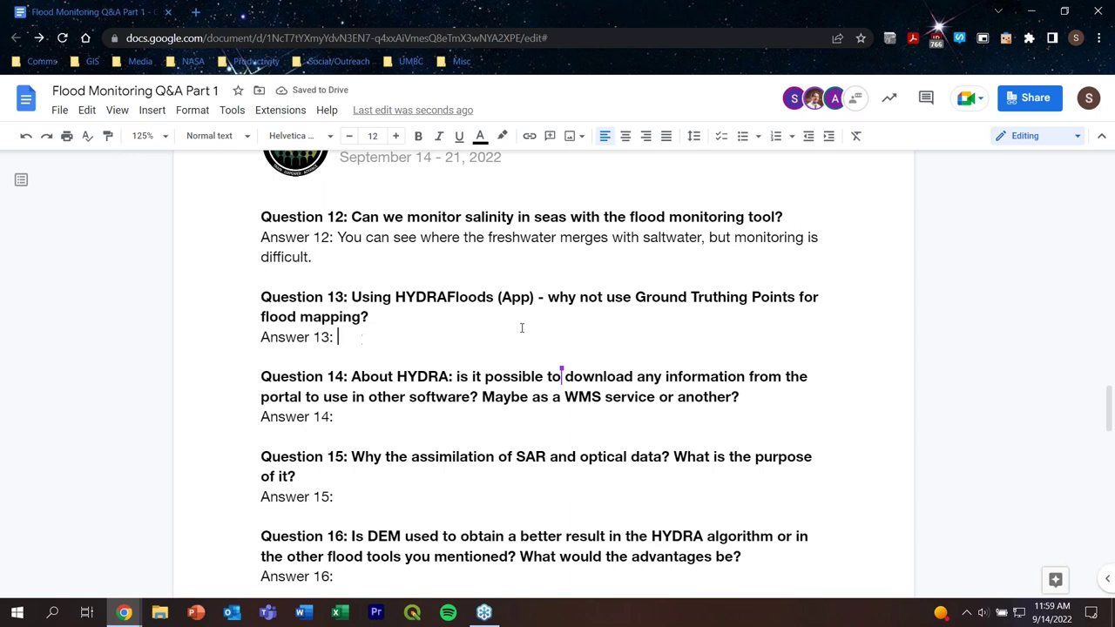
Step: Enter 'We will check with HYDRAFloods site.' as Answer 14, leaving Answer 13 blank
scroll(497, 219, "down", 1)
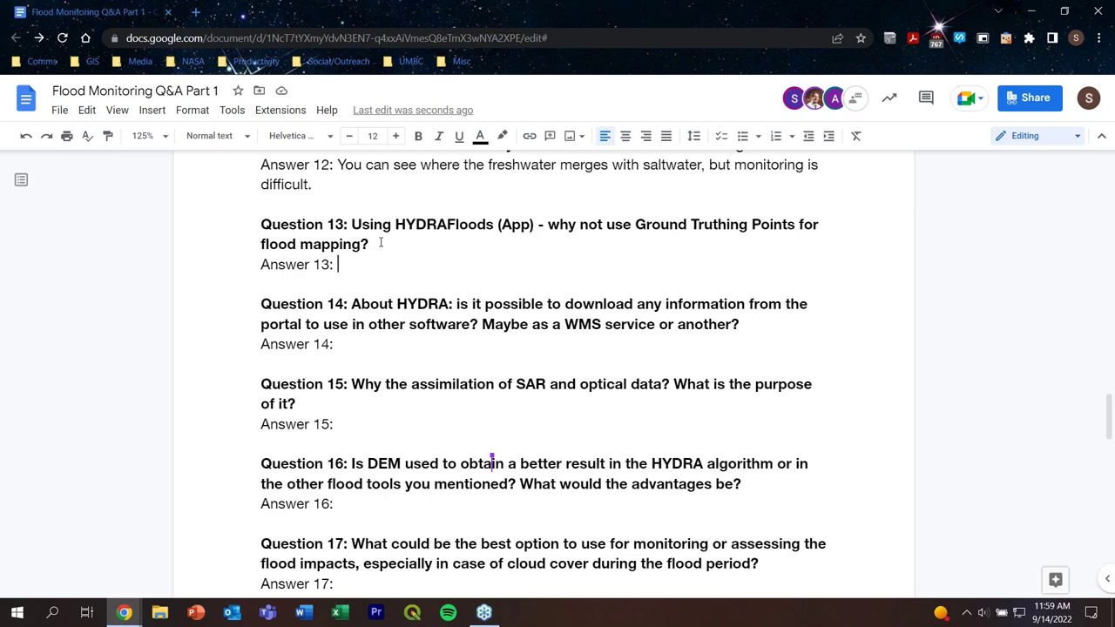
scroll(381, 243, "down", 1)
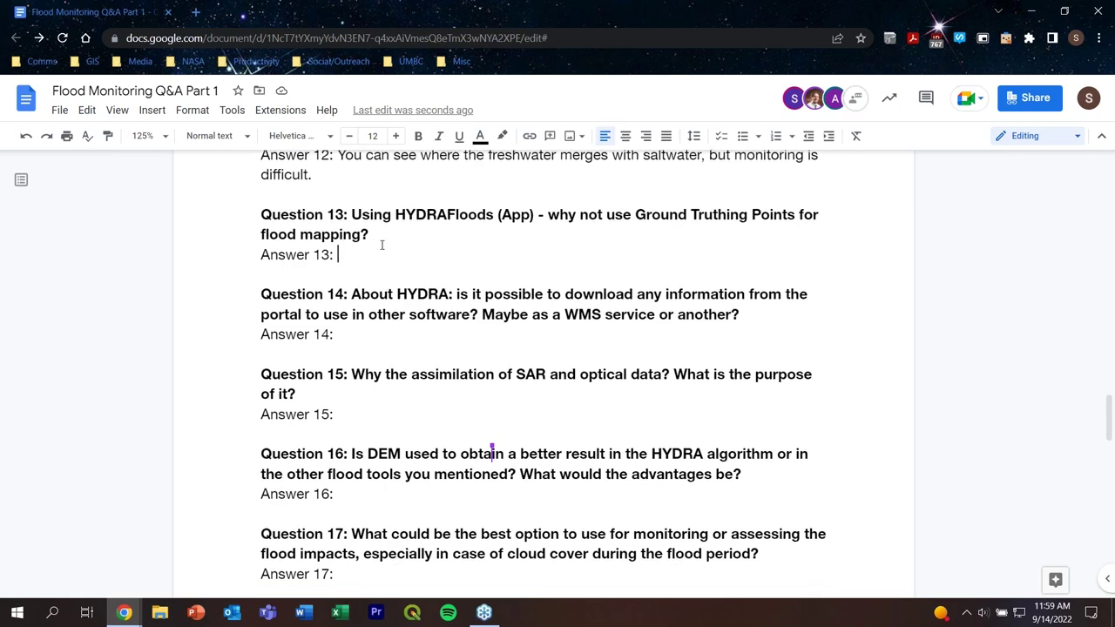
scroll(351, 255, "down", 1)
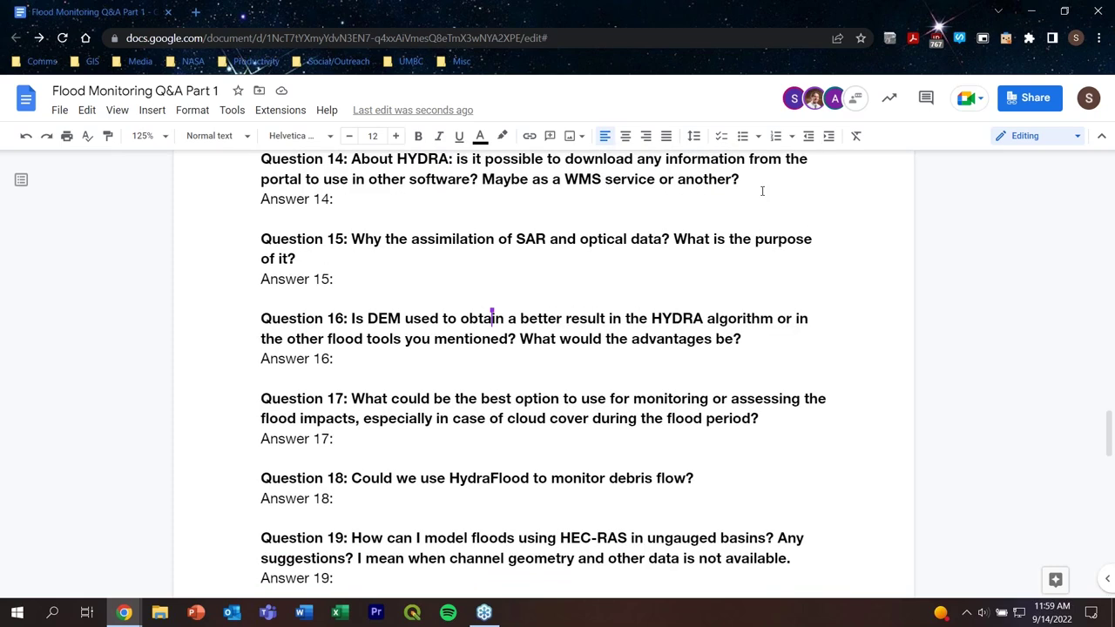
double_click(342, 200)
scroll(373, 247, "up", 1)
left_click(362, 258)
key("Down")
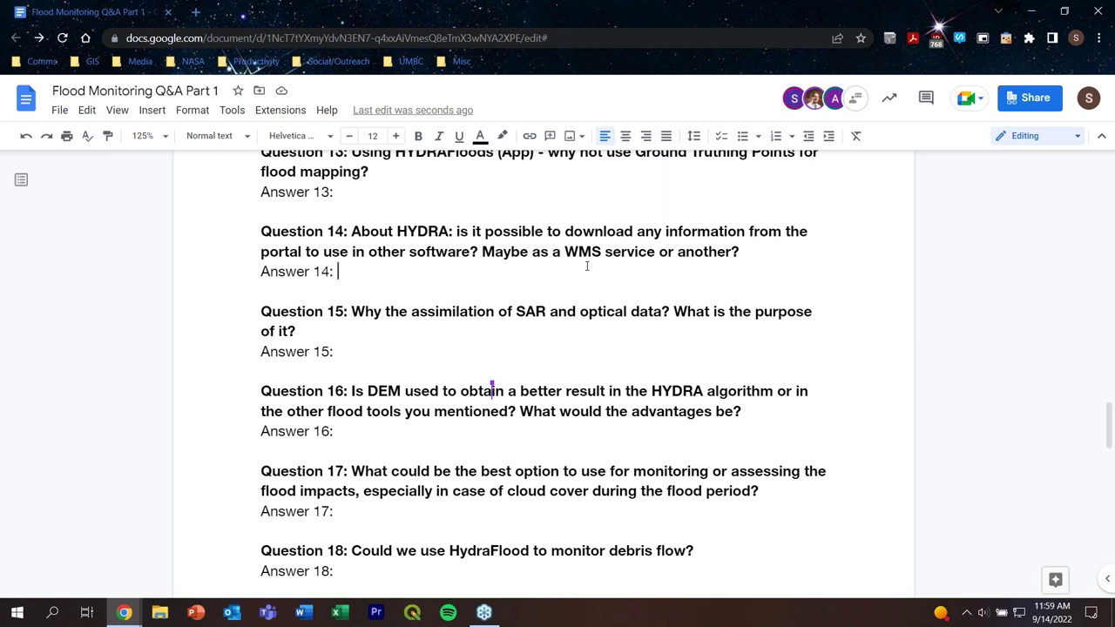
type("We wi")
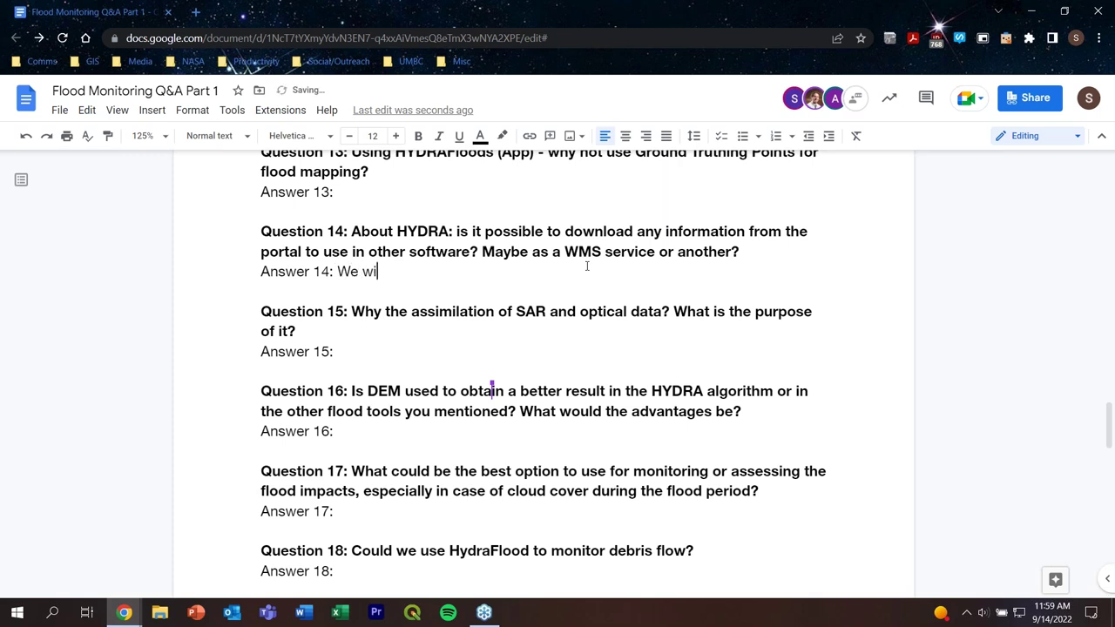
type("ll check with HYDR")
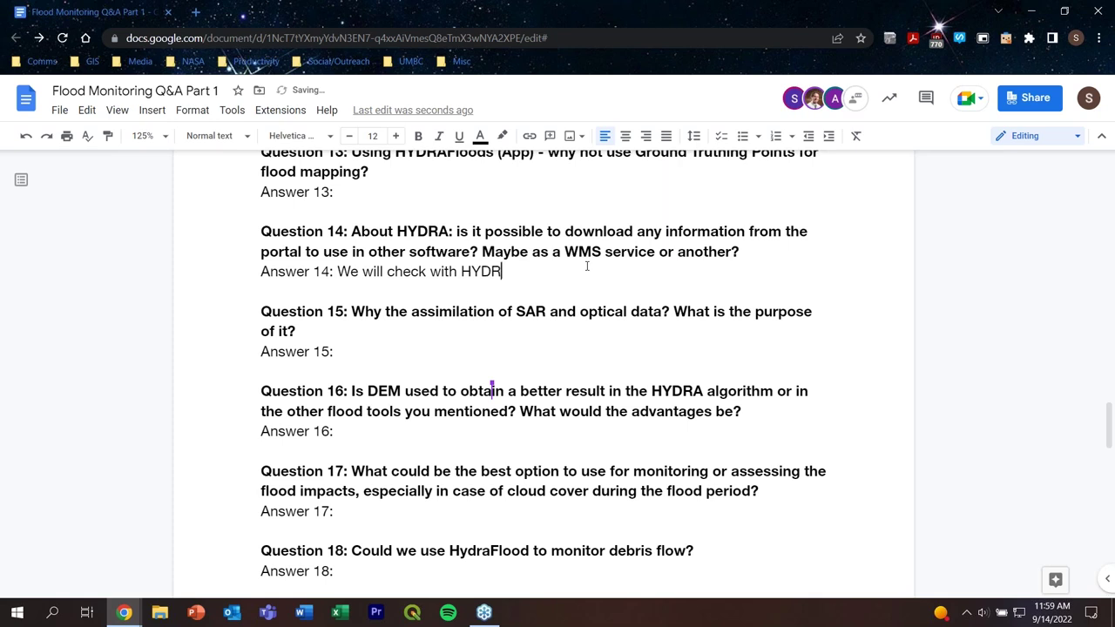
type("AFloods sir")
key("BackSpace")
type("te")
key("BackSpace")
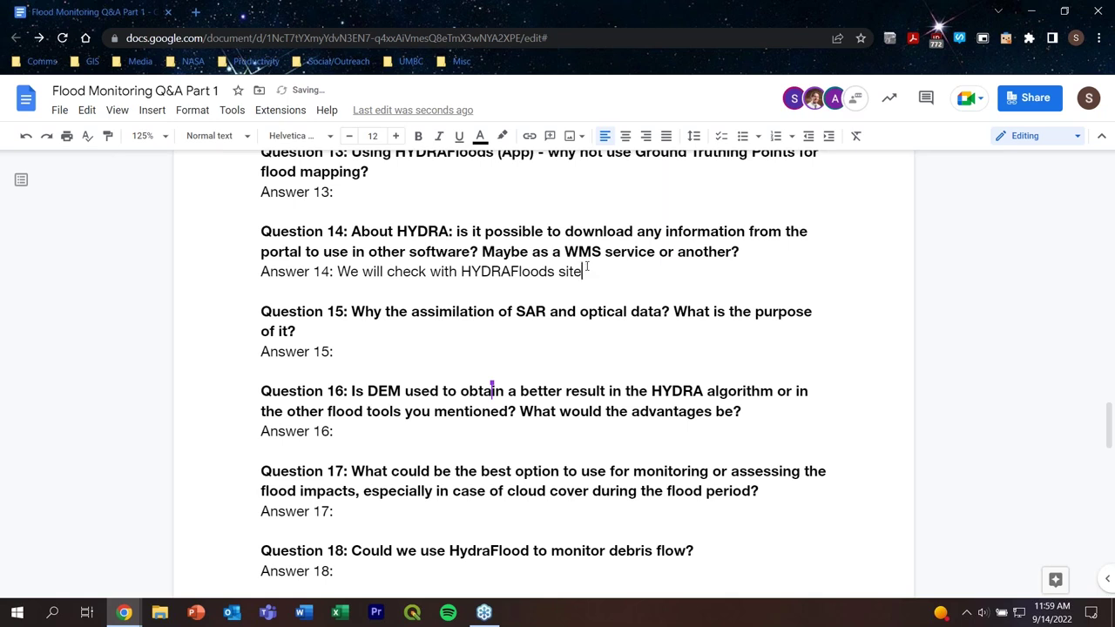
type(".")
left_click(359, 354)
Step: Begin Answer 15 with 'Optical data is affected by cloud cover.'
scroll(359, 354, "down", 1)
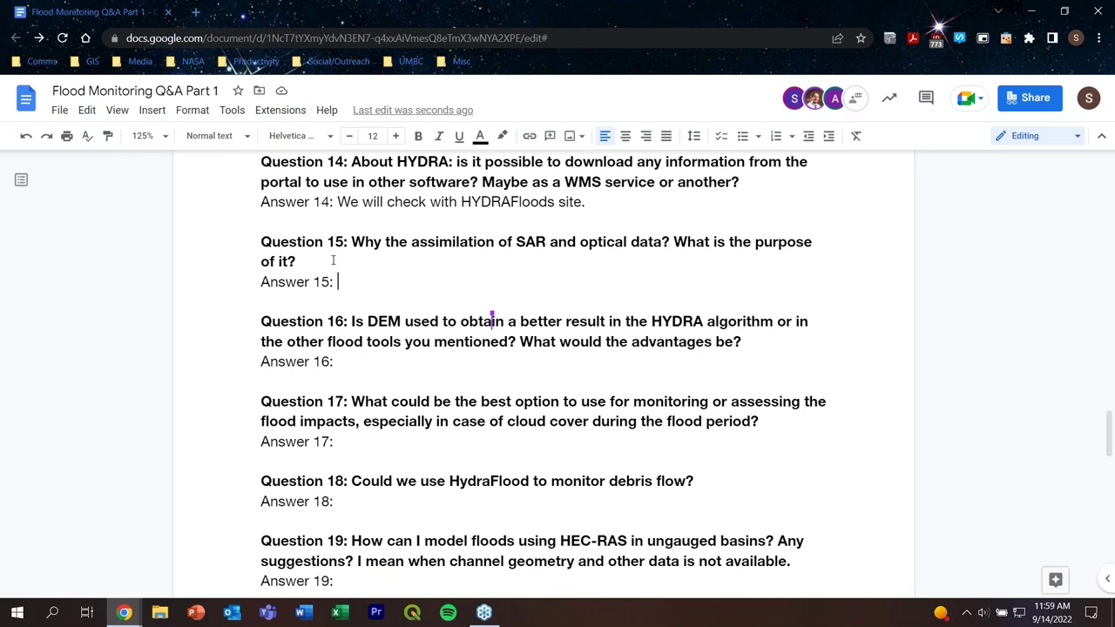
type("Optical data")
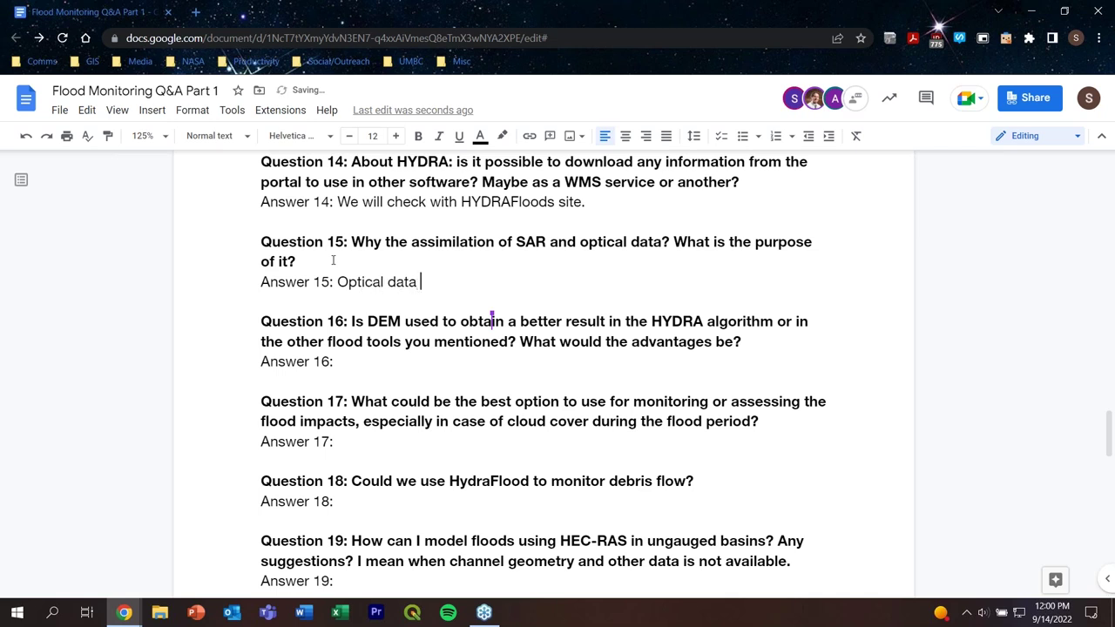
type(" is affected by cloud ")
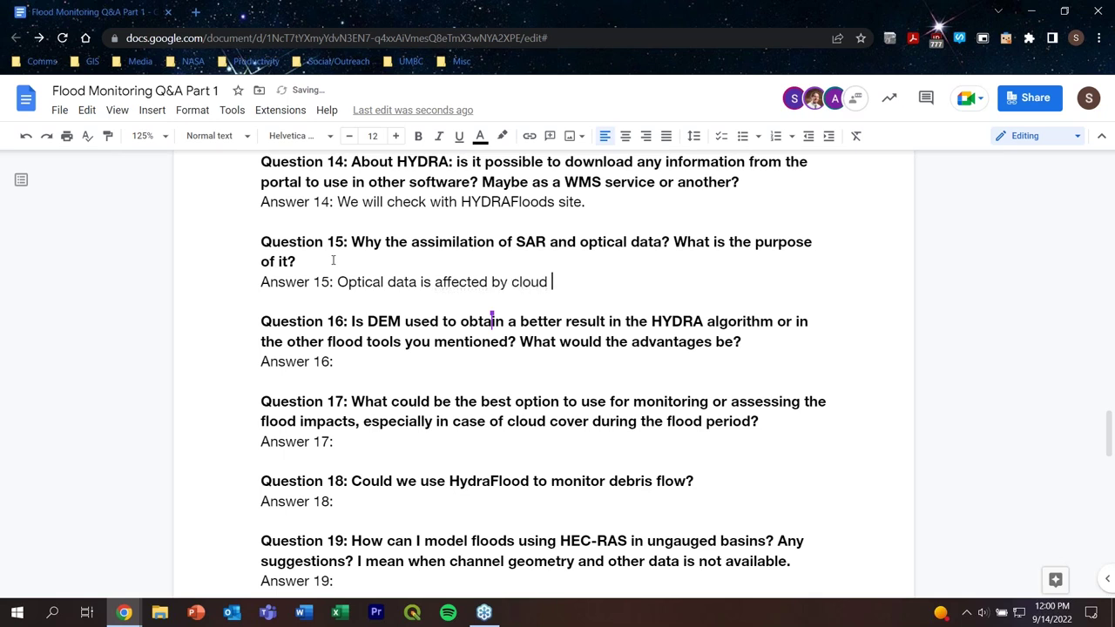
type("cover")
type(",")
key("BackSpace")
type(". In conj")
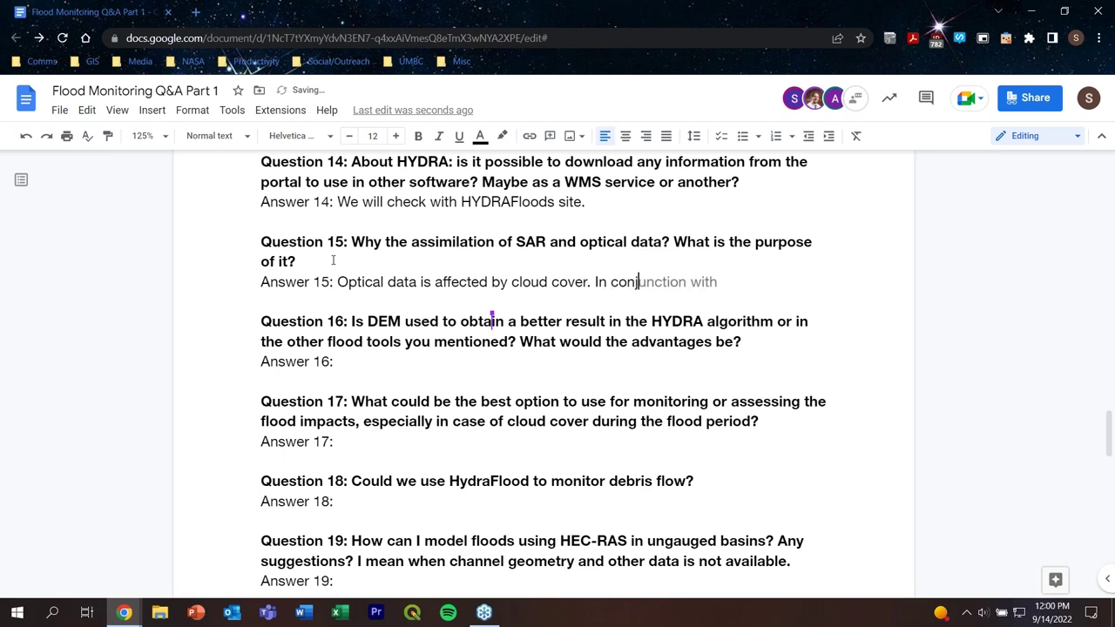
Step: Add that combining SAR data with optical data lets the imagery see through cloud cover
key("Tab")
type("SAR")
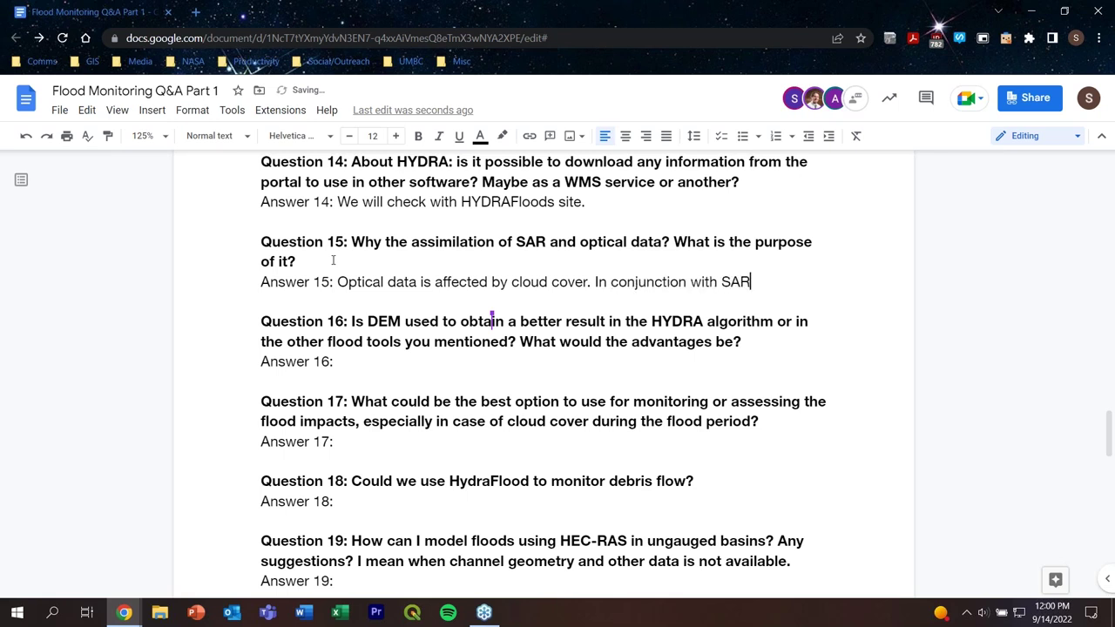
type(" data, combin")
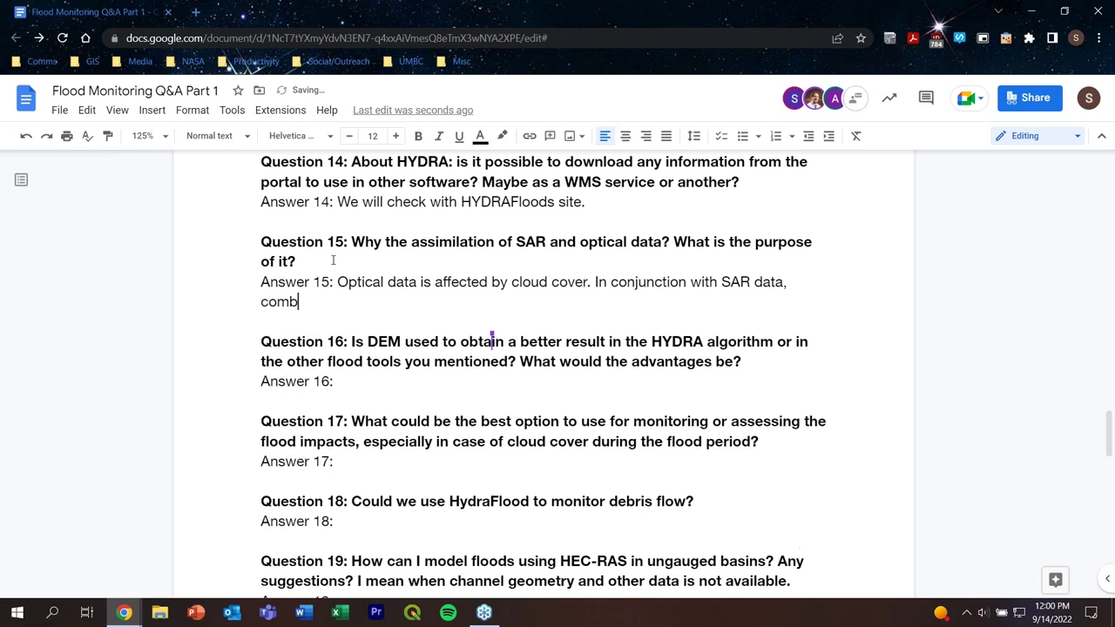
key("BackSpace")
key("BackSpace")
key("BackSpace")
key("BackSpace")
key("BackSpace")
key("BackSpace")
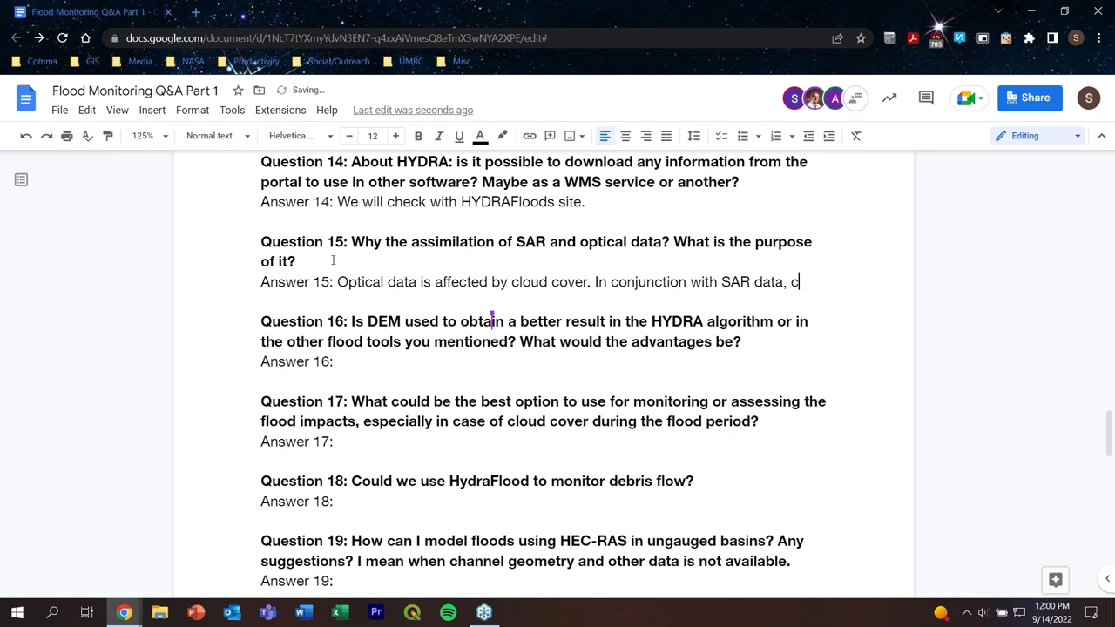
type("the com")
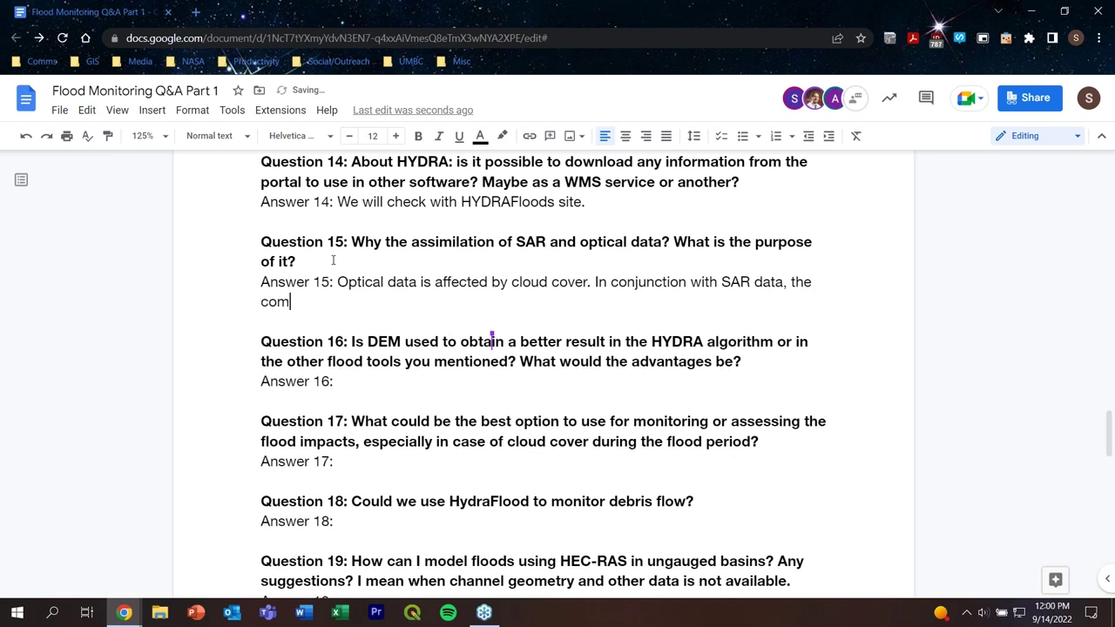
type("bin")
key("Tab")
type("both will ")
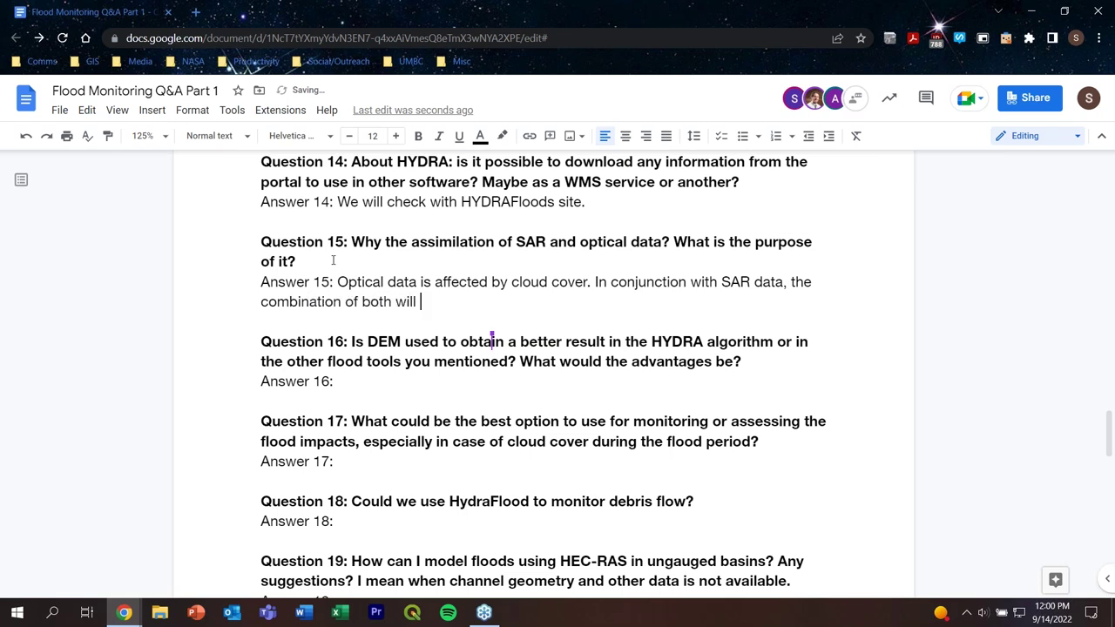
type("allow")
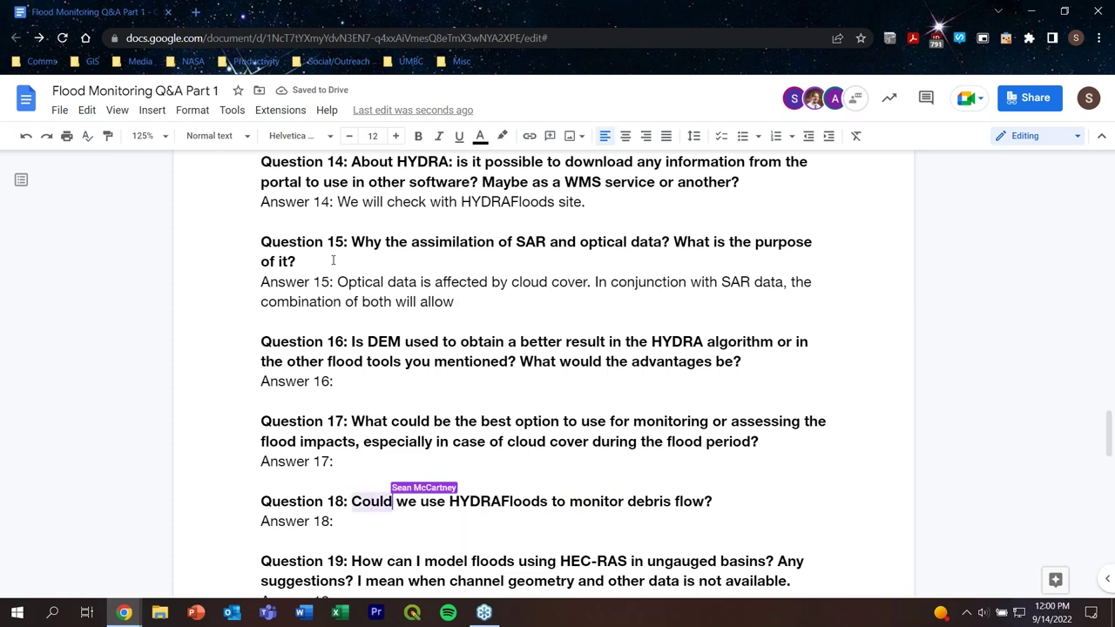
type(" the ")
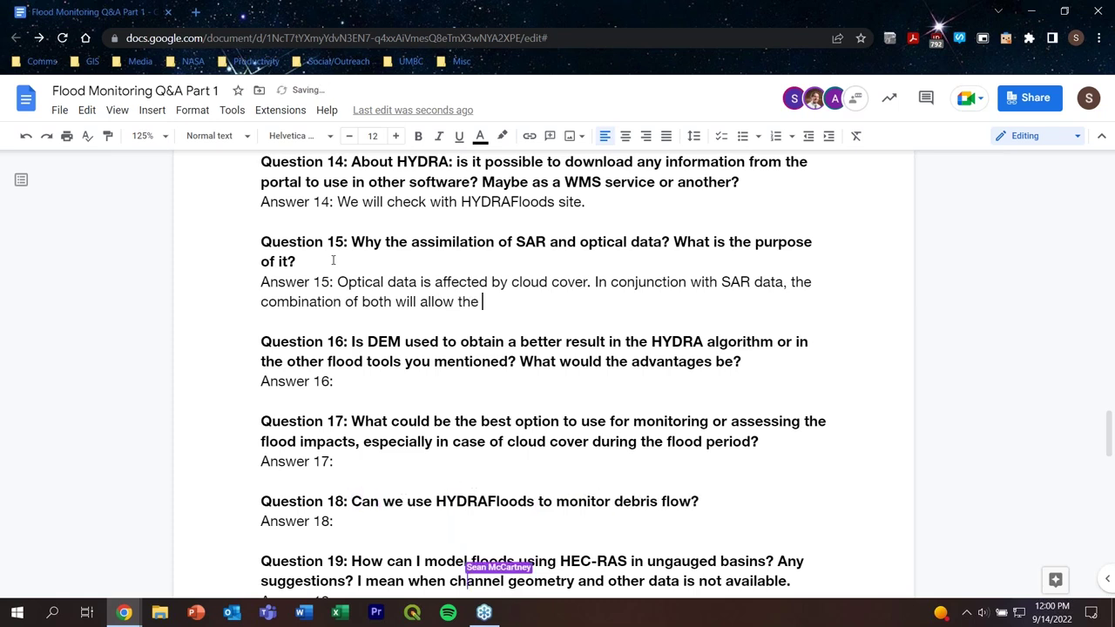
type("imagery to ")
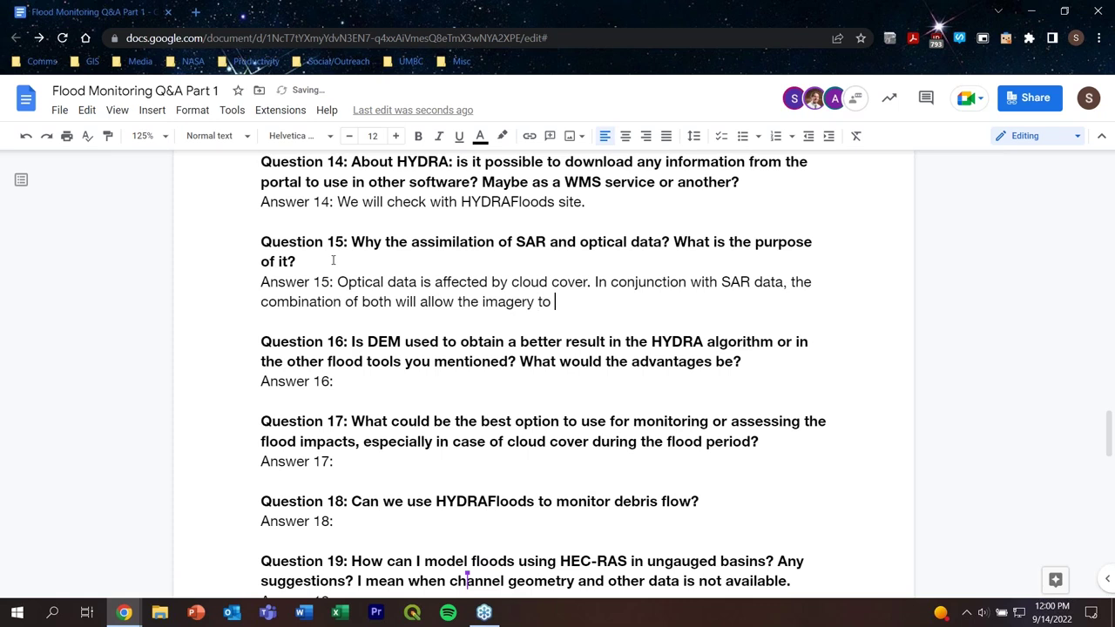
type("see through co")
key("BackSpace")
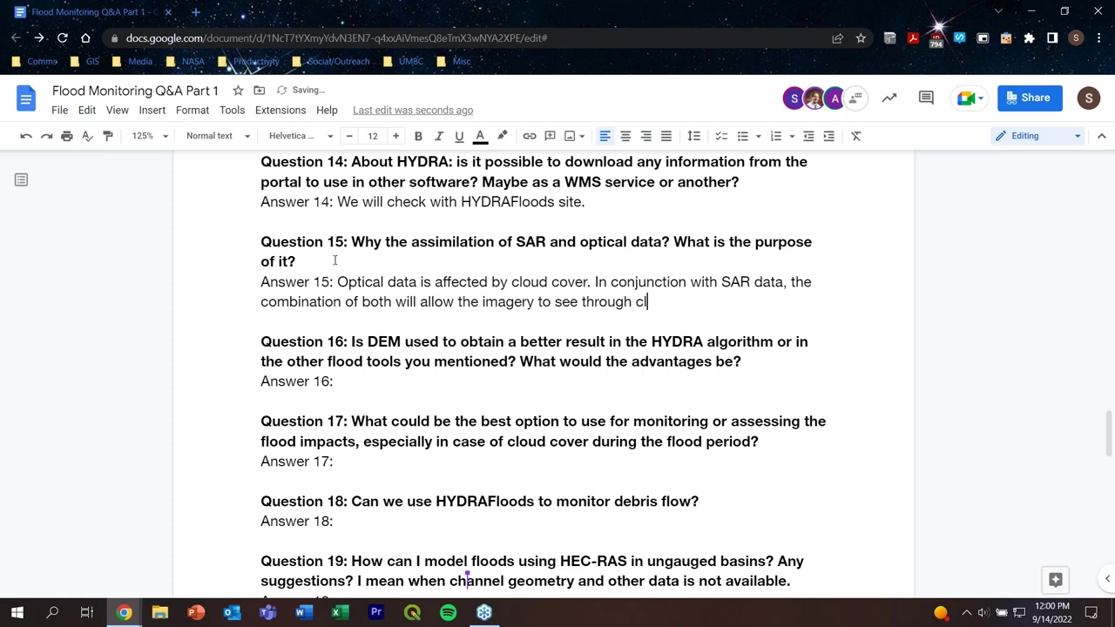
type("loud cover.")
Step: Write Answer 16: 'DEM is used in imagery such as MODIS and helps with interpretation.'
left_click(357, 387)
scroll(806, 386, "down", 1)
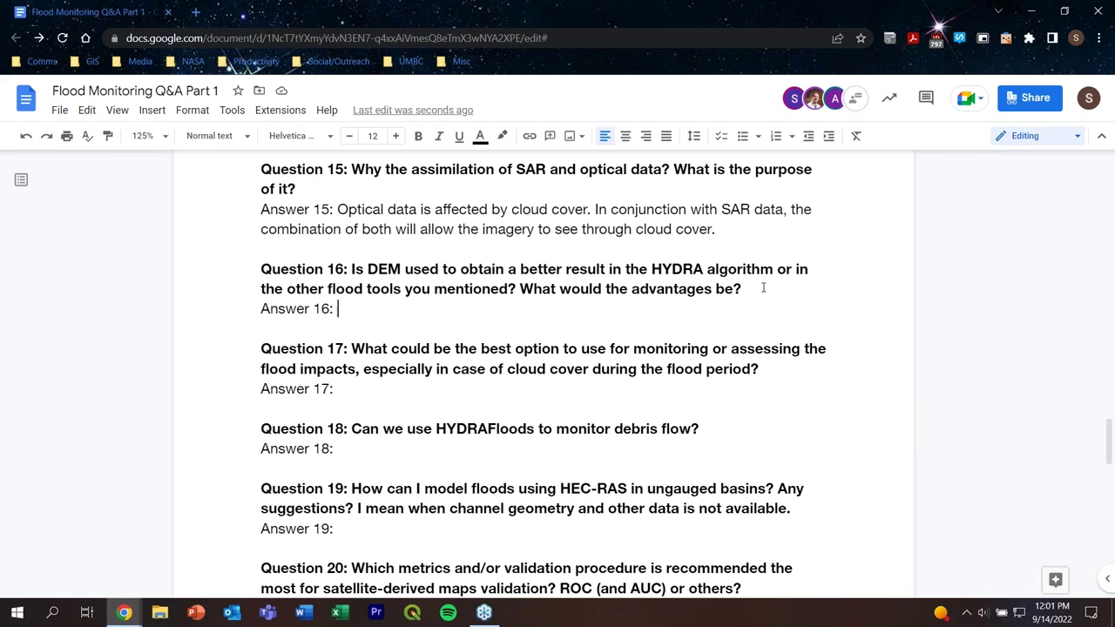
type("DEM ue")
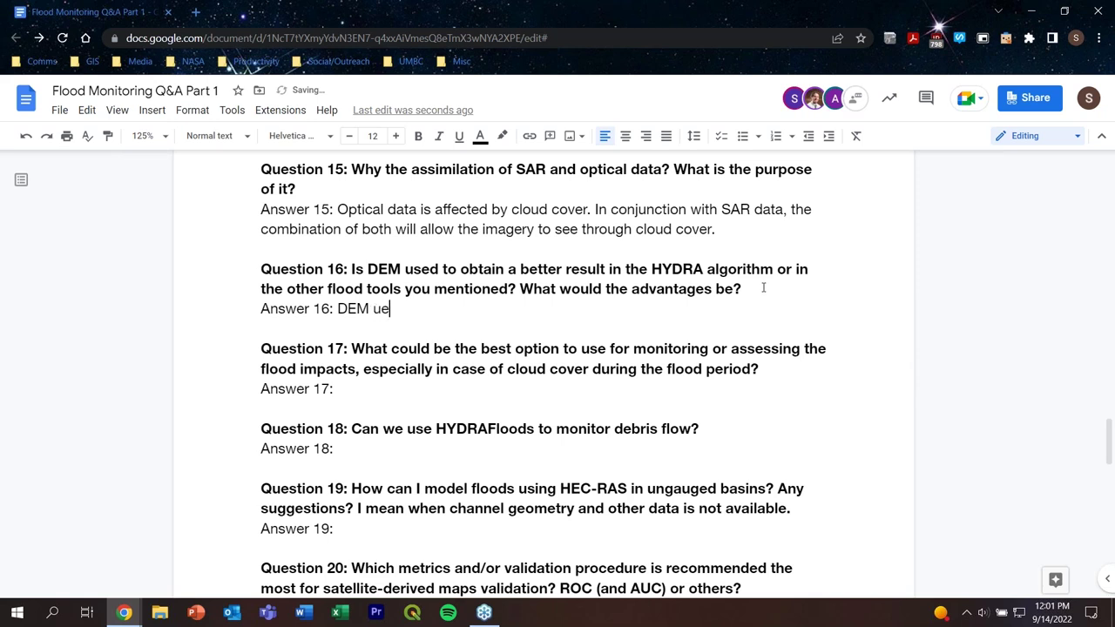
key("BackSpace")
key("BackSpace")
type("is used in imager")
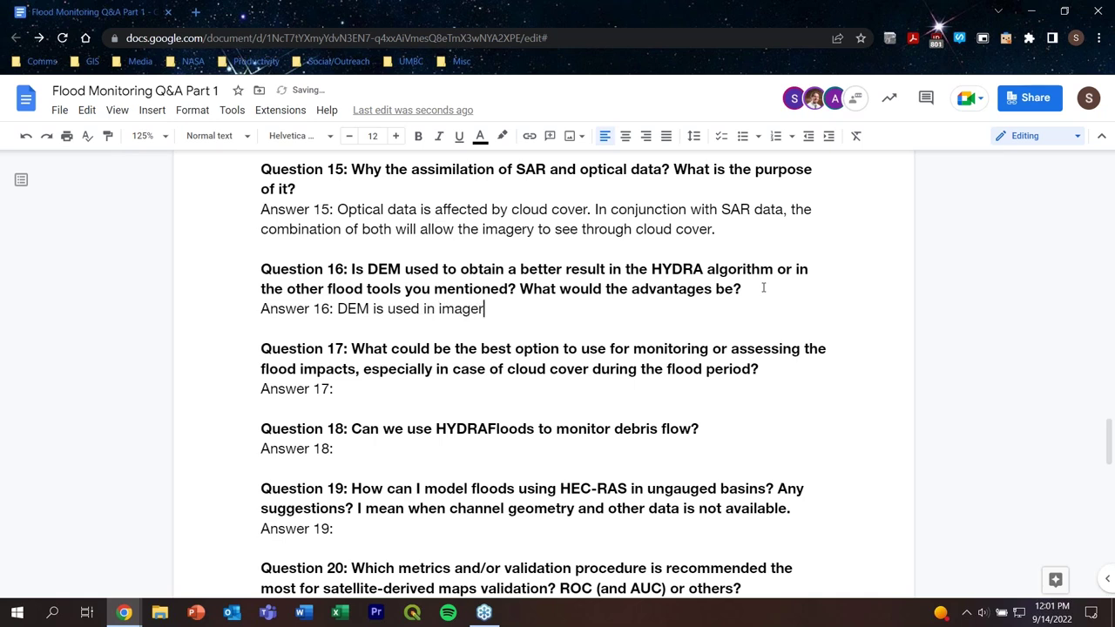
type("y such as MODI")
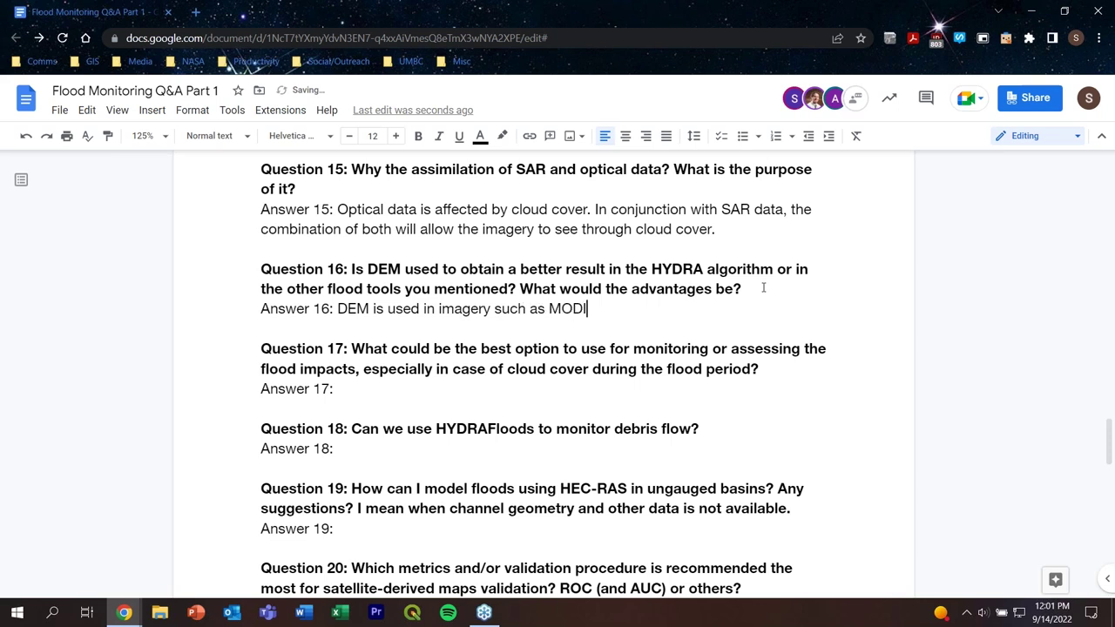
type("S.")
key("BackSpace")
key("BackSpace")
type("and helps wi")
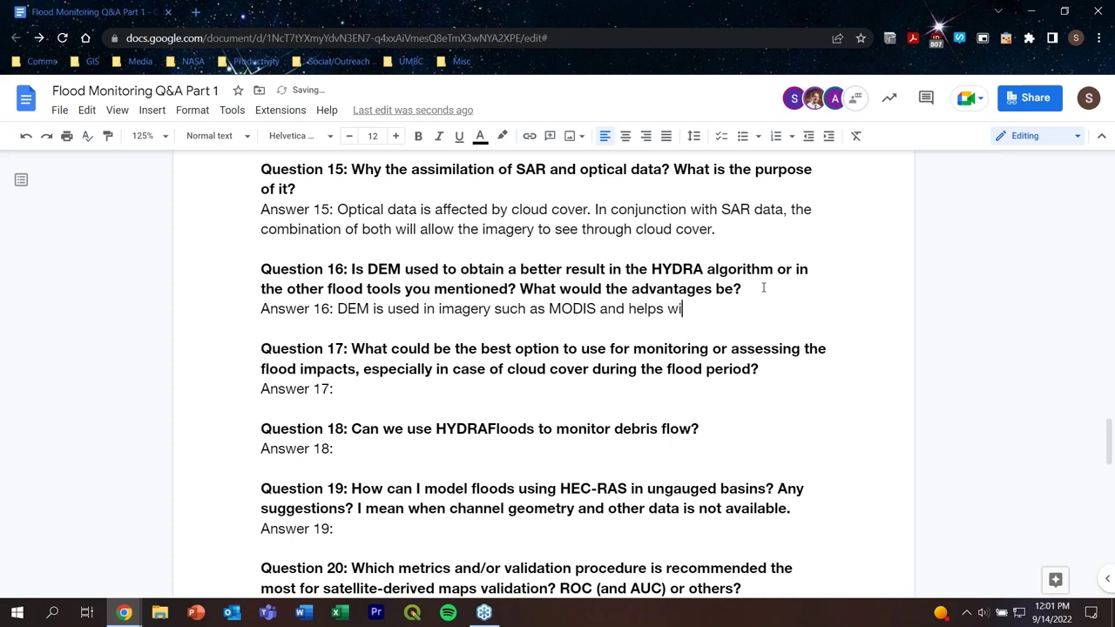
type("th interpretation.")
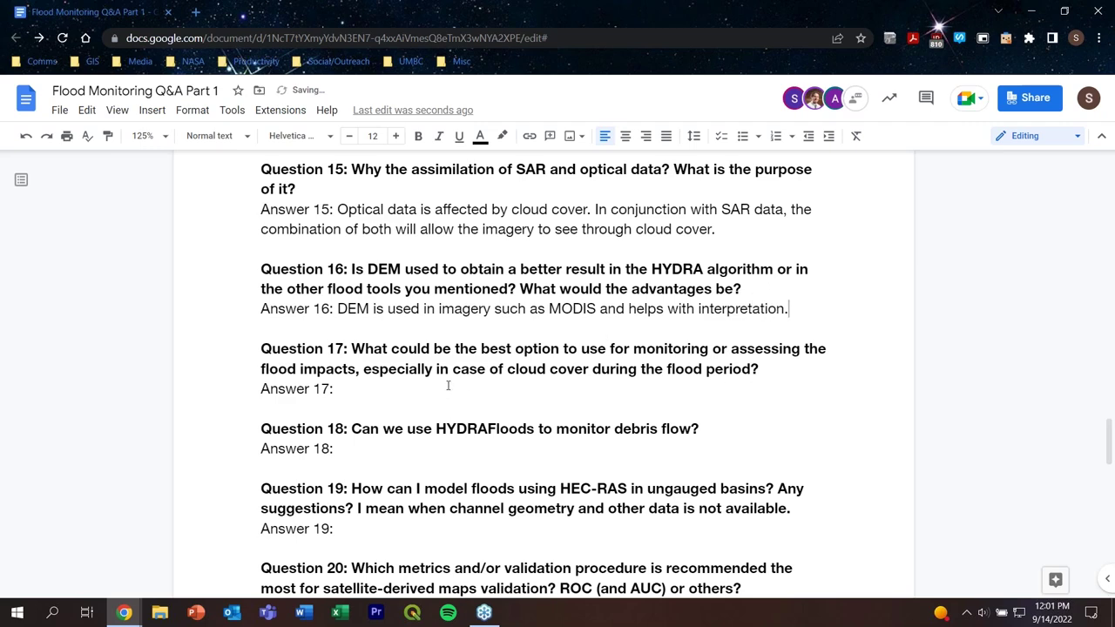
left_click(448, 388)
Step: Write Answer 17: 'SAR data is useful to see past cloud cover in a flooding event.'
scroll(449, 384, "down", 1)
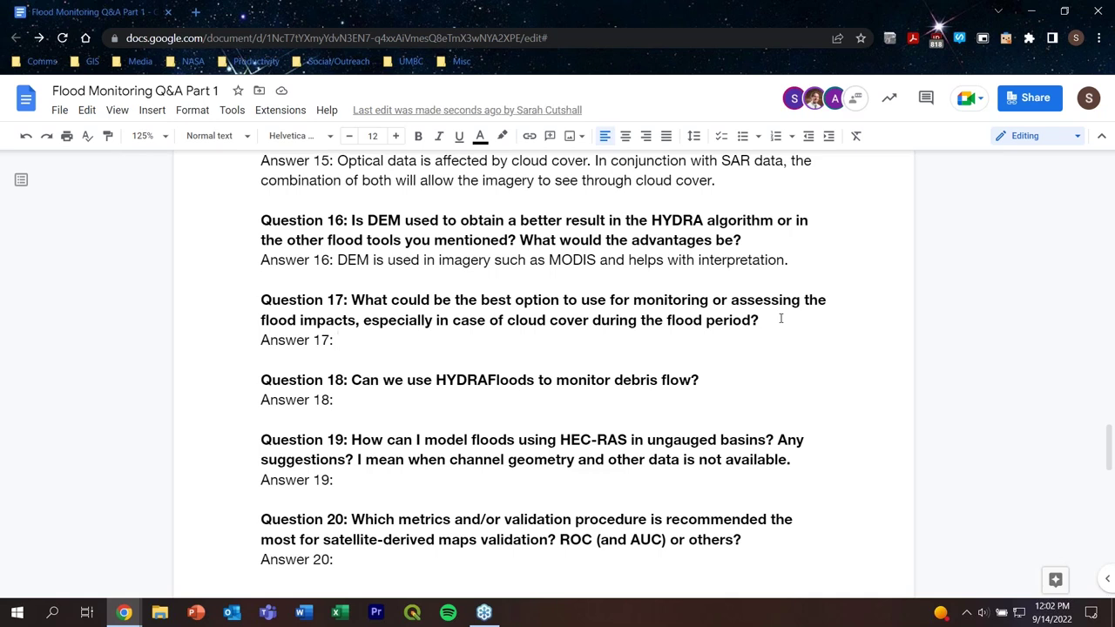
type("SAR data i")
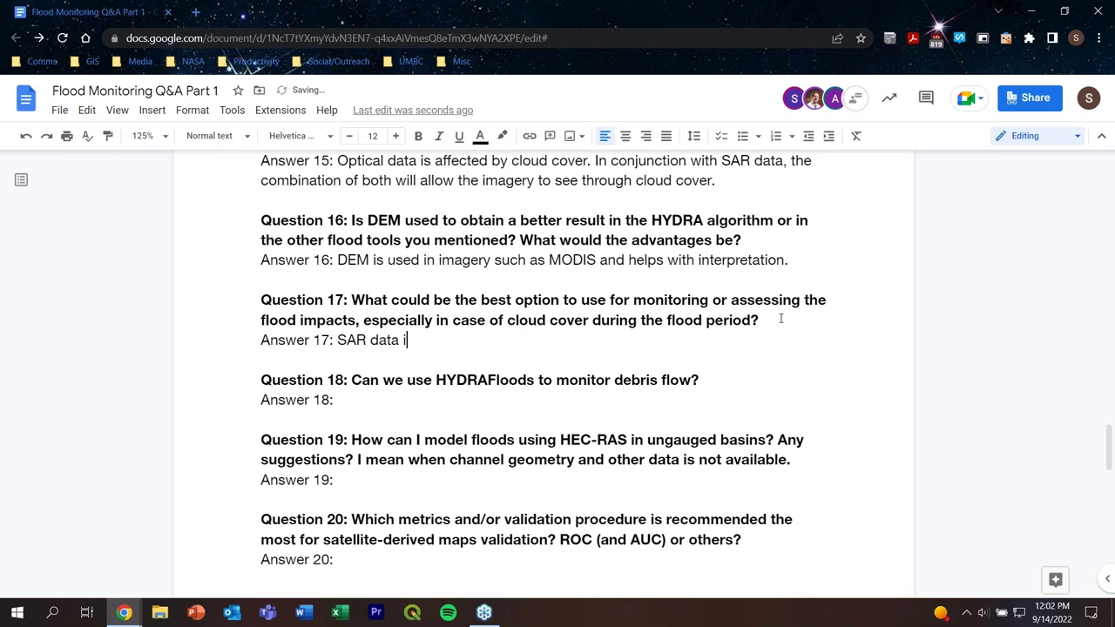
type("s useful to see pas")
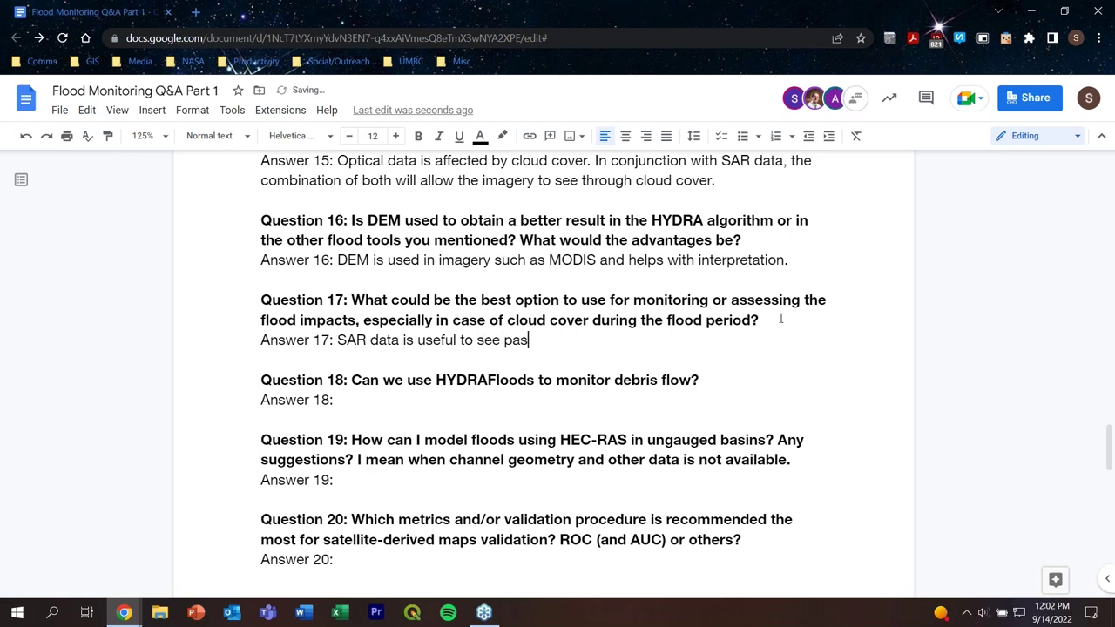
type("t cloud cover in a fl")
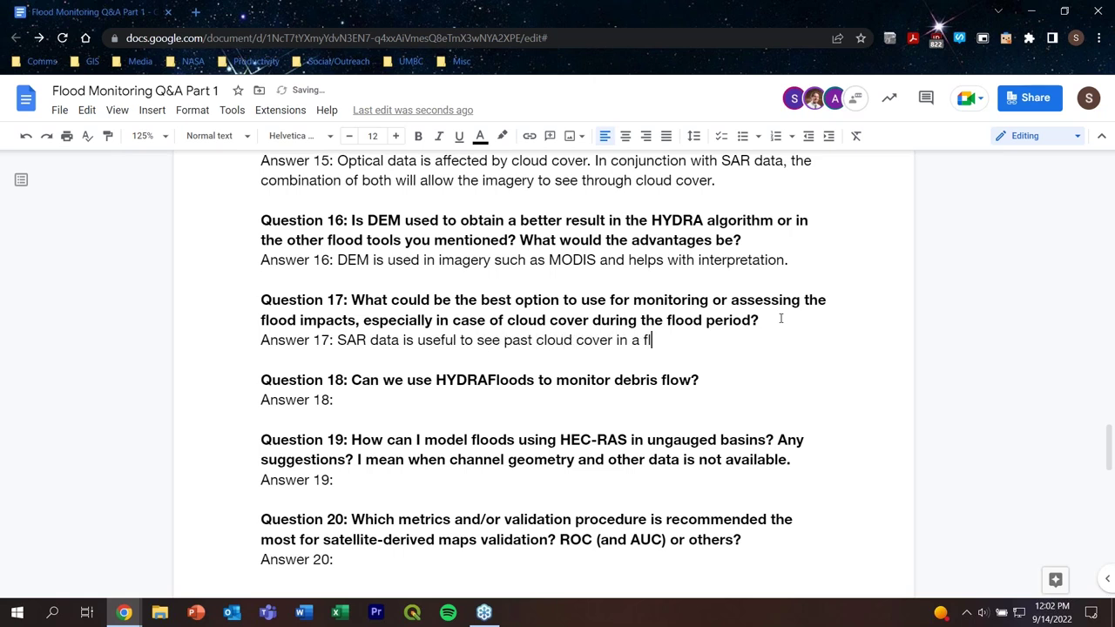
type("ooding event.")
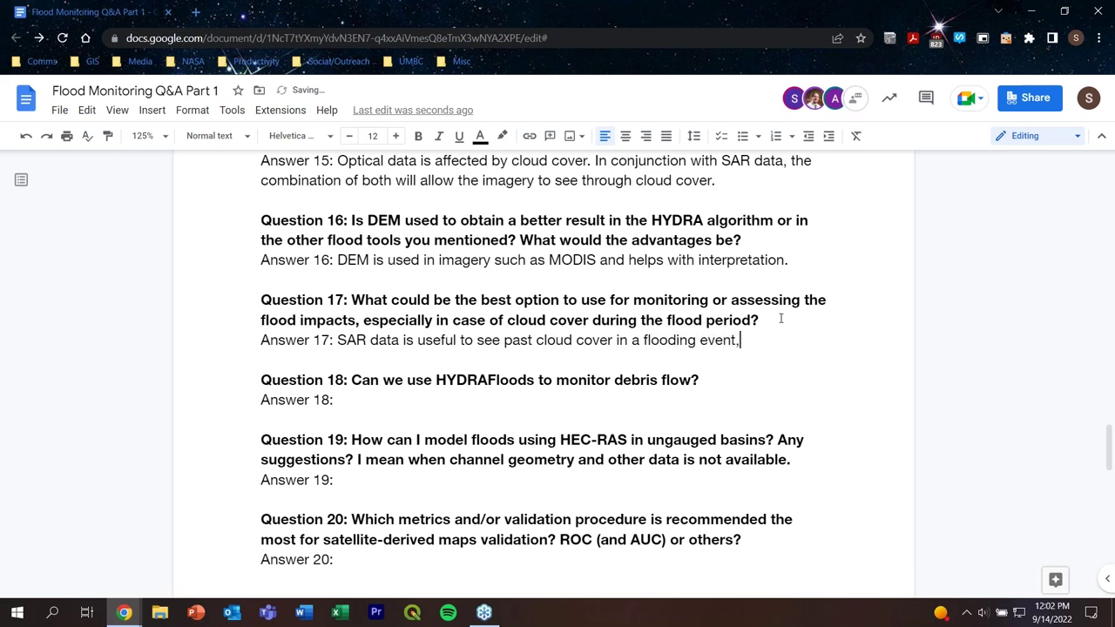
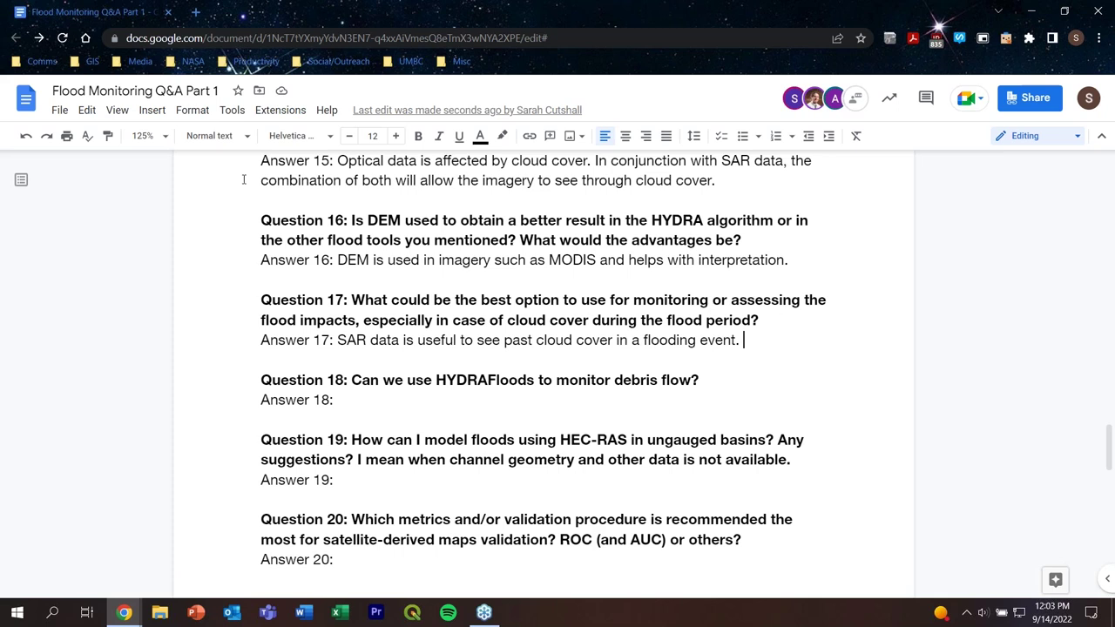
Step: Begin Answer 18: 'If the river channel is wide enough, it can show when turbidity has changed in cloud…'
left_click(357, 397)
type("If the r")
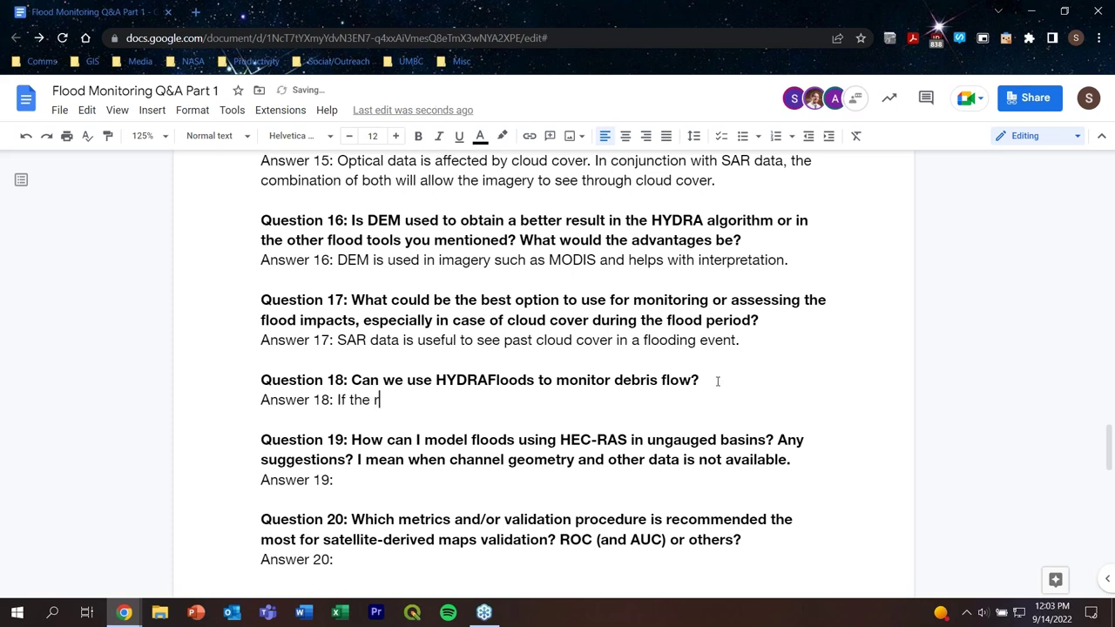
type("iver channel is wide e")
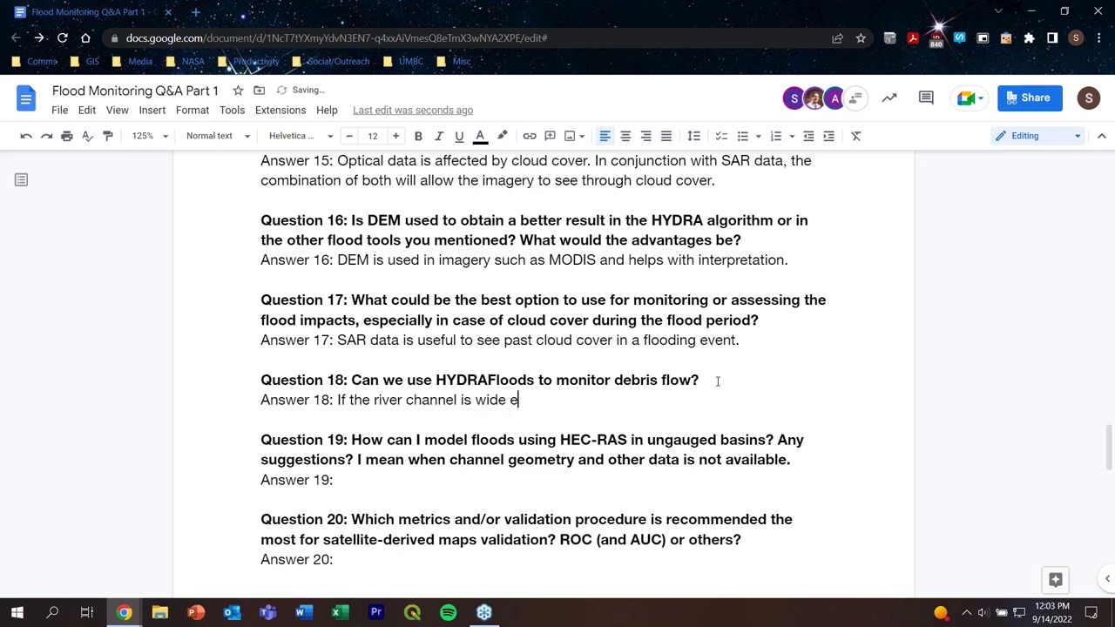
type("nough, it can show ")
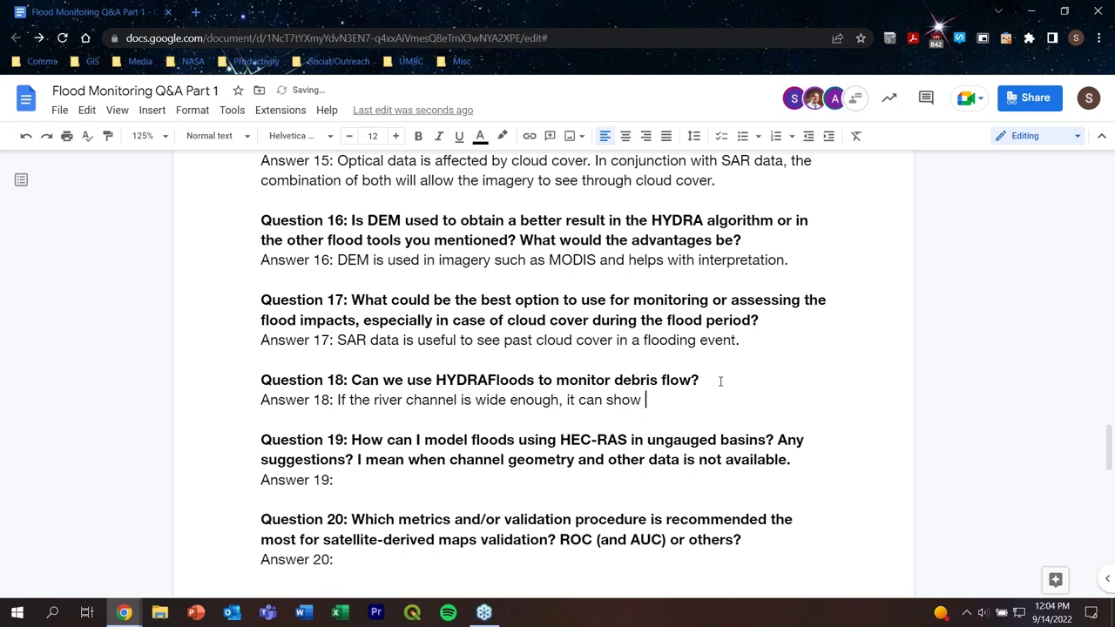
type("when turbidity ")
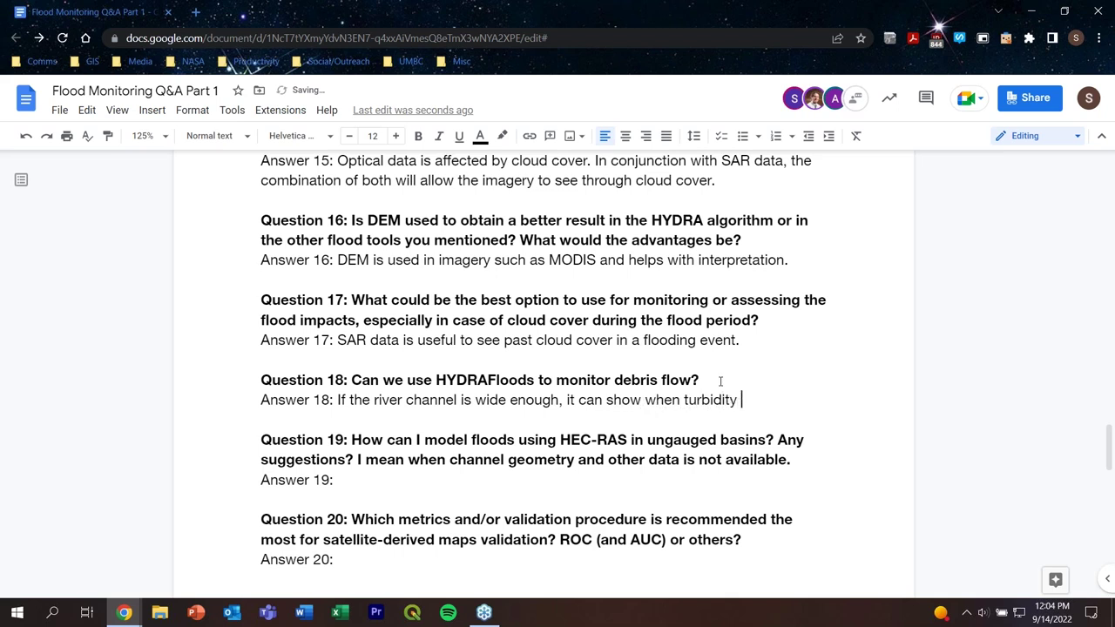
type("has changed")
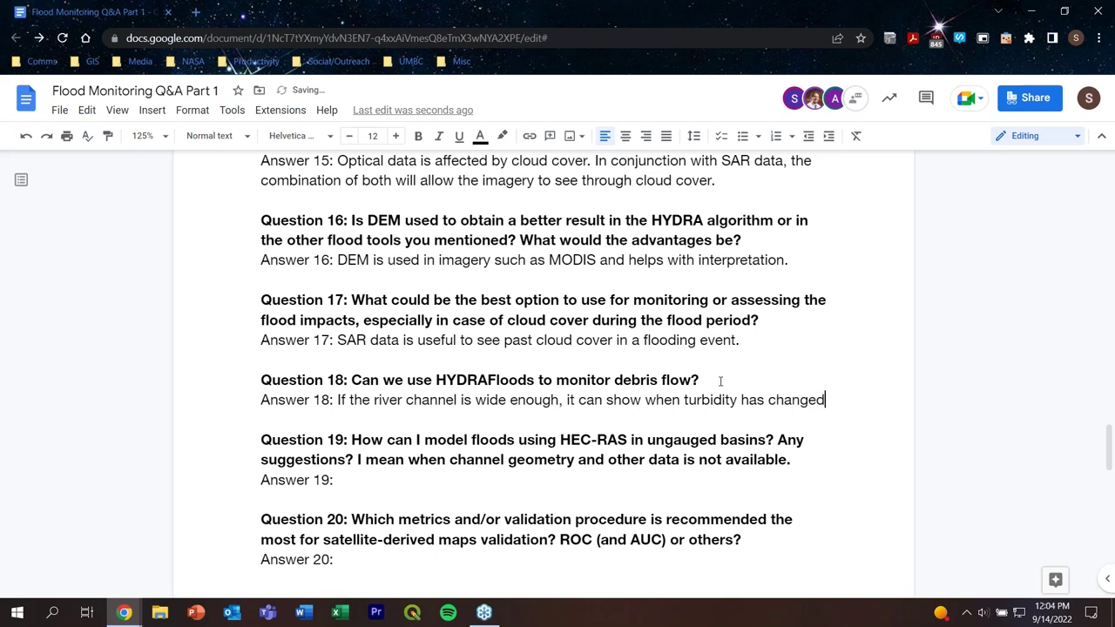
type(" in c")
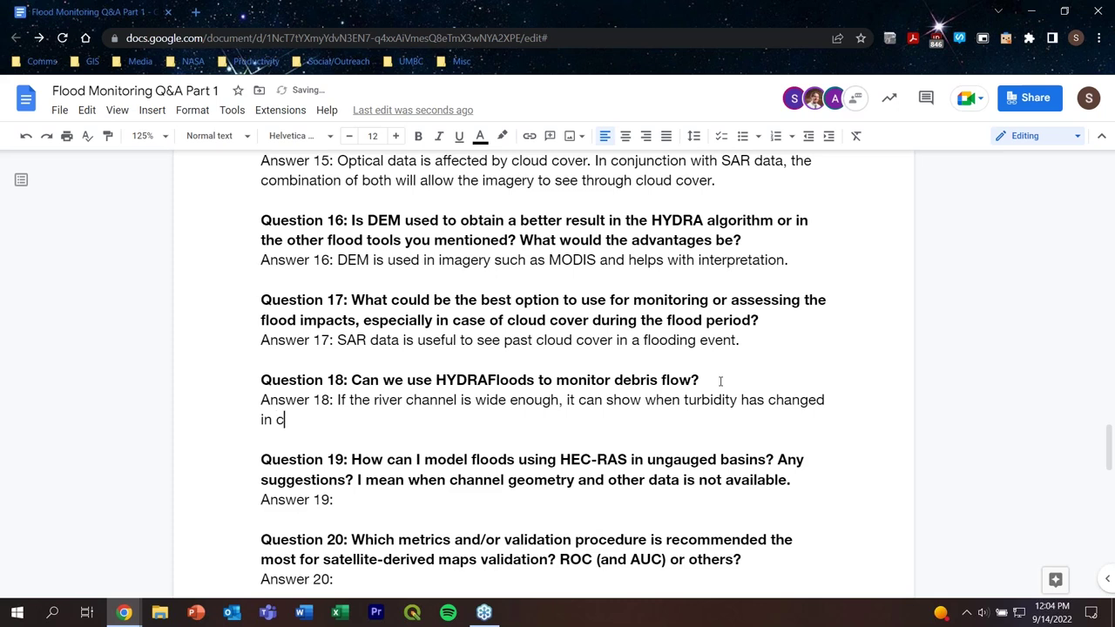
type("loud free imagery.")
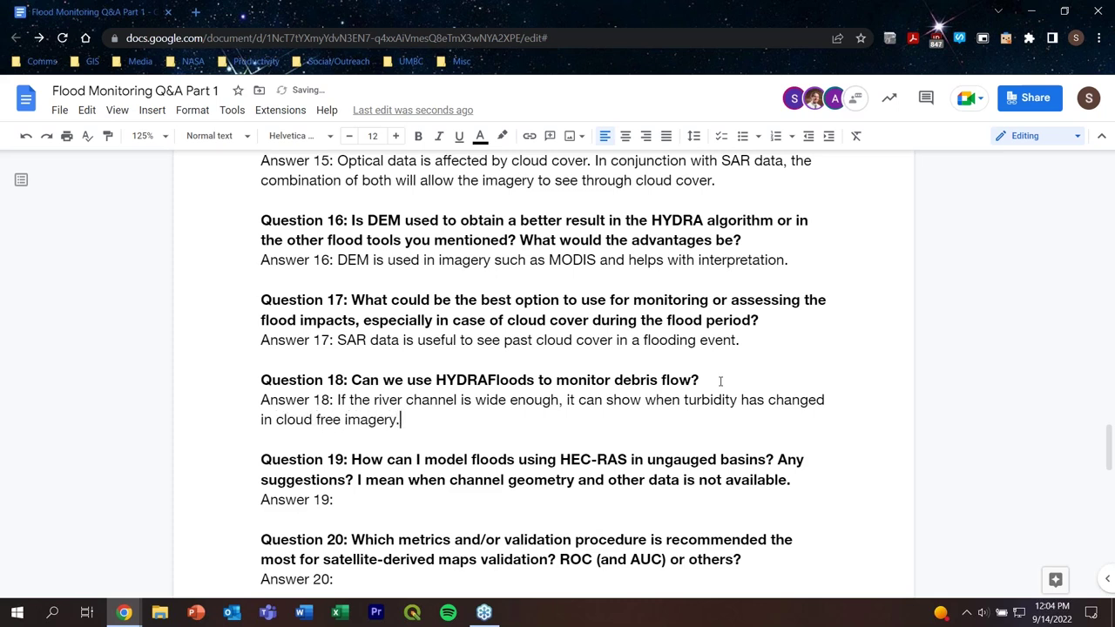
Step: Fill in Answer 19 with 'We will look into this further.' and move down to Answer 20
left_click(381, 503)
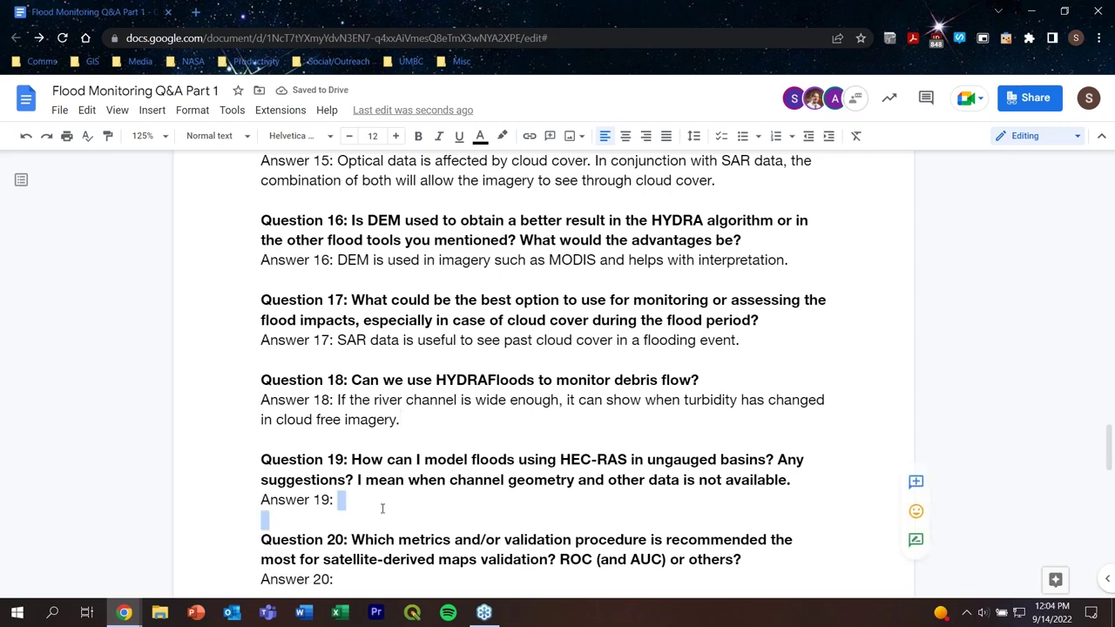
scroll(665, 448, "down", 2)
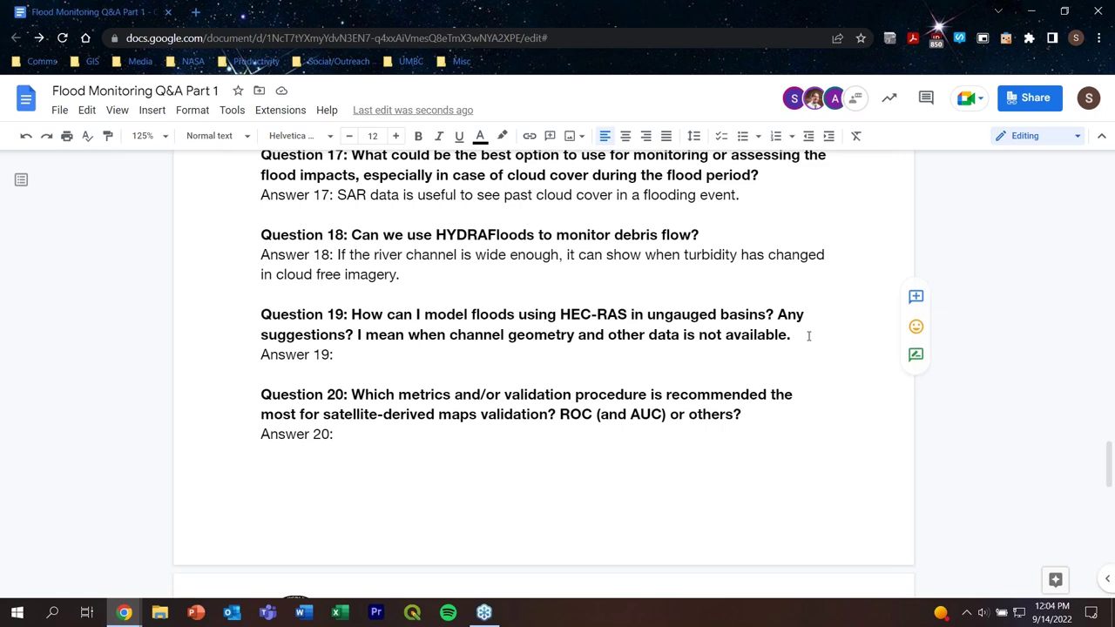
type("We will look")
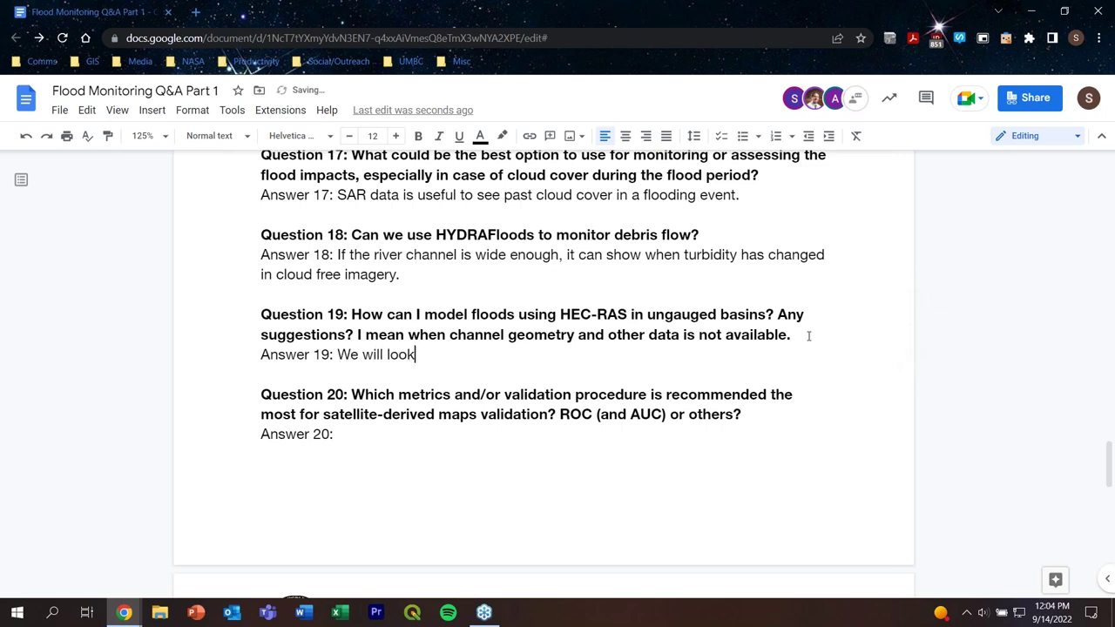
type(" into this further.")
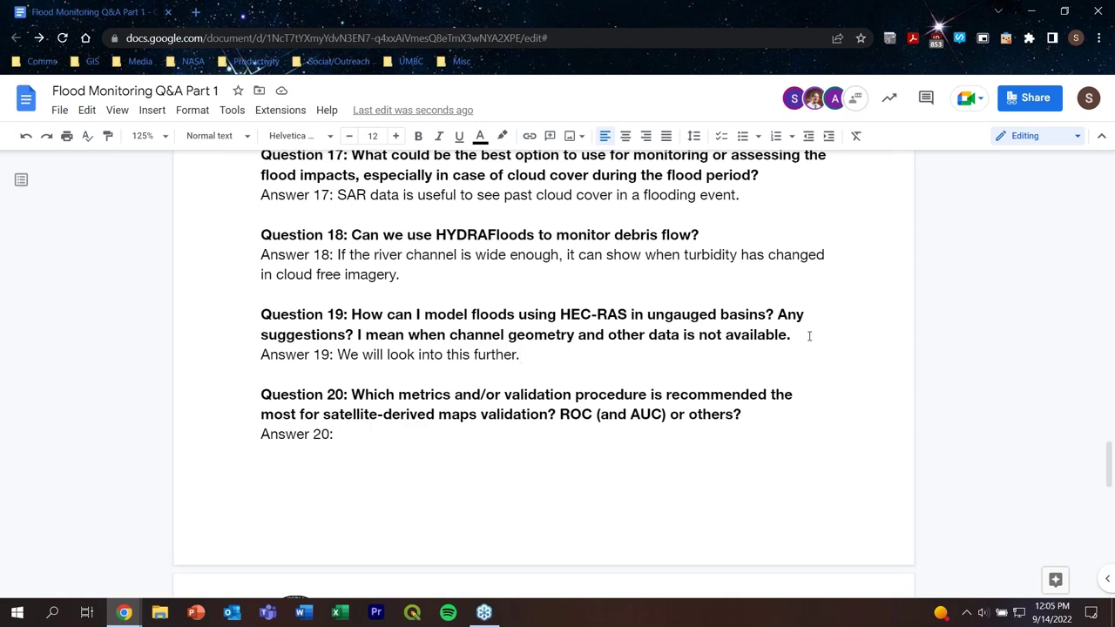
left_click(373, 436)
scroll(717, 447, "down", 1)
scroll(716, 448, "down", 1)
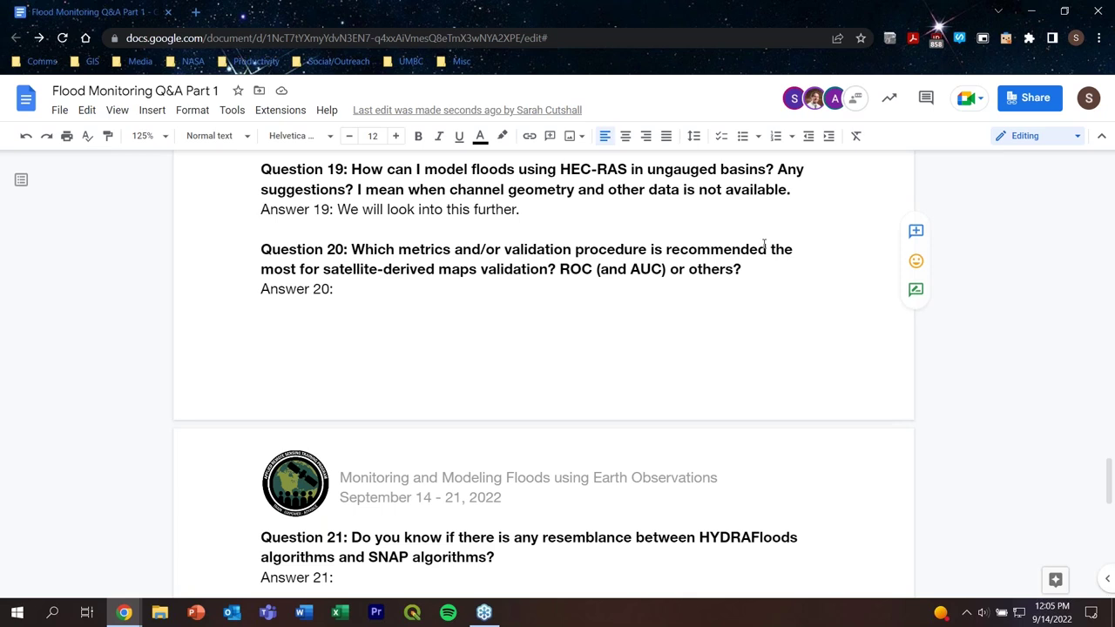
Step: Answer 20: 'Stream flow data is necessary for validation. We will look into this further.' Then go to Answer 21
type("Fl")
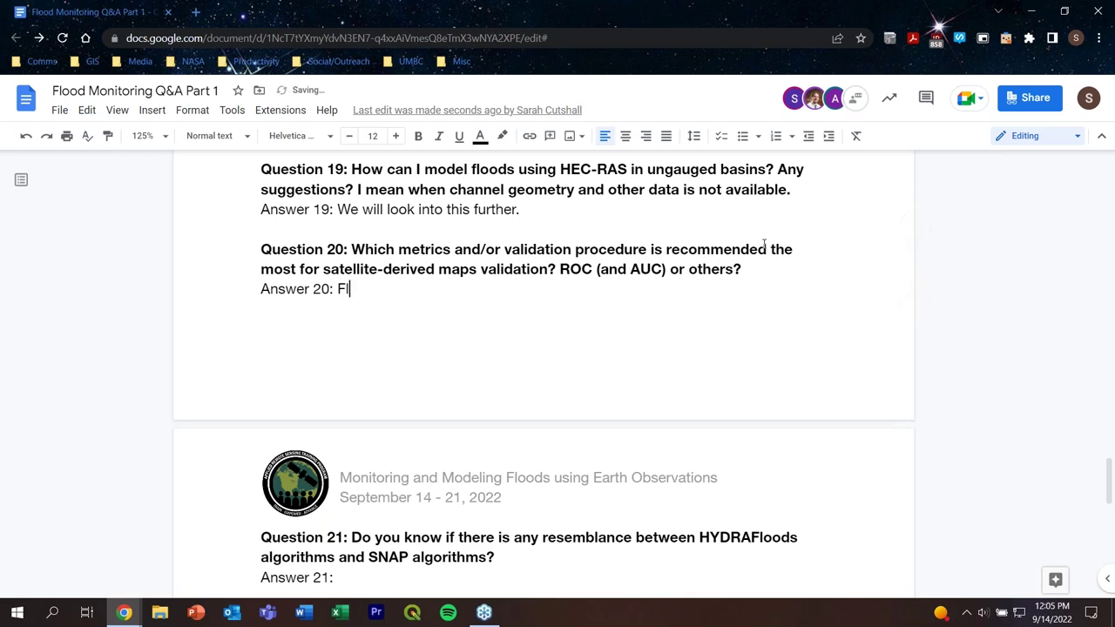
key("BackSpace")
key("BackSpace")
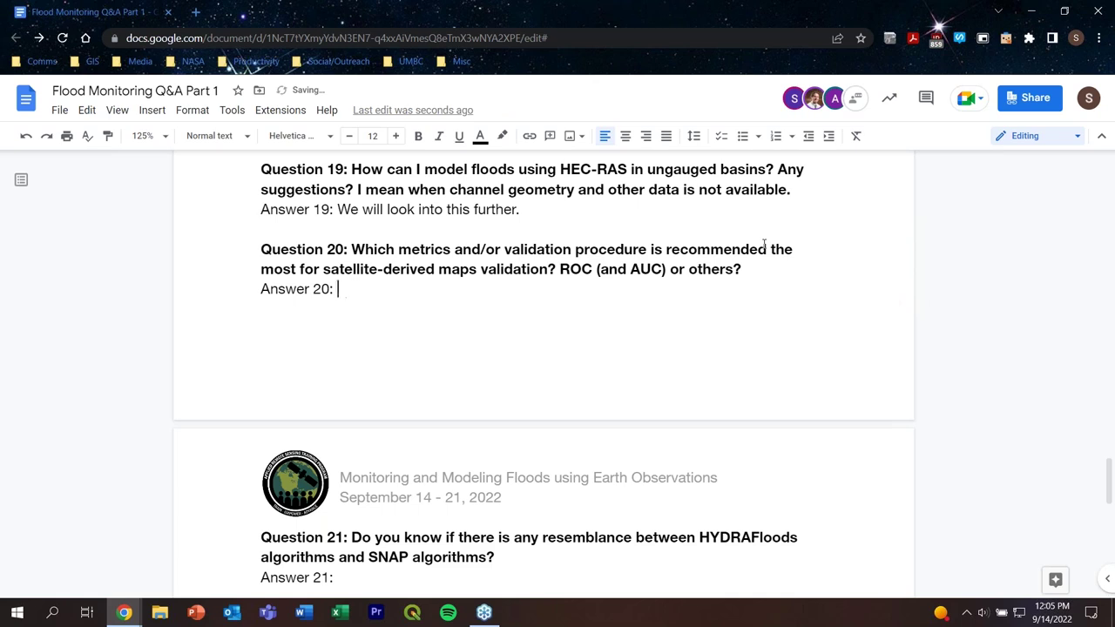
type("Stream flow data ")
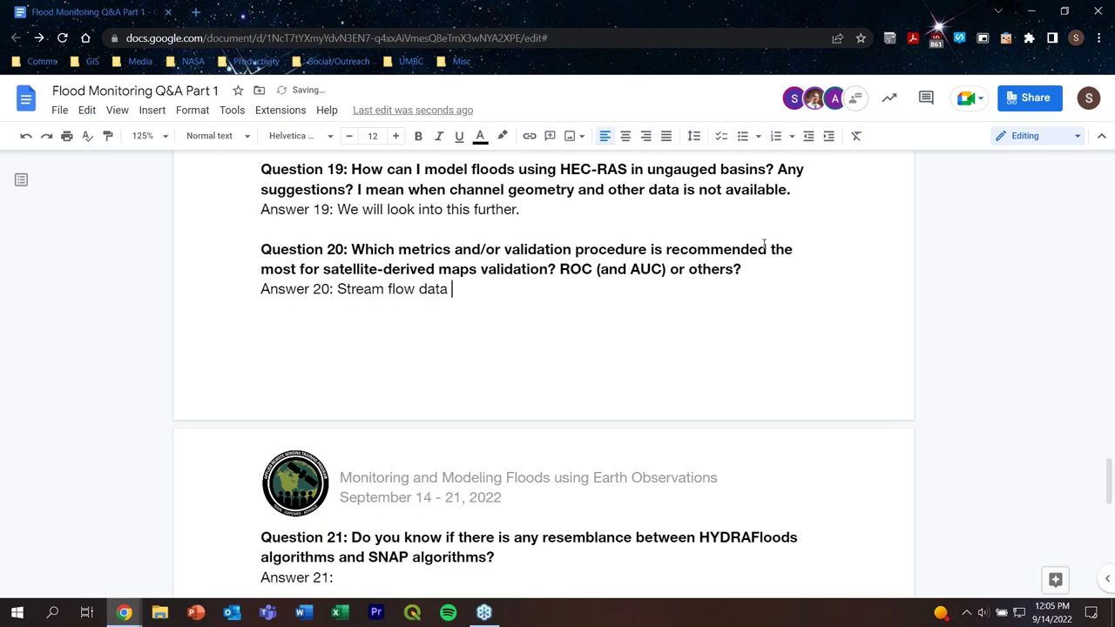
type("is necessary for val")
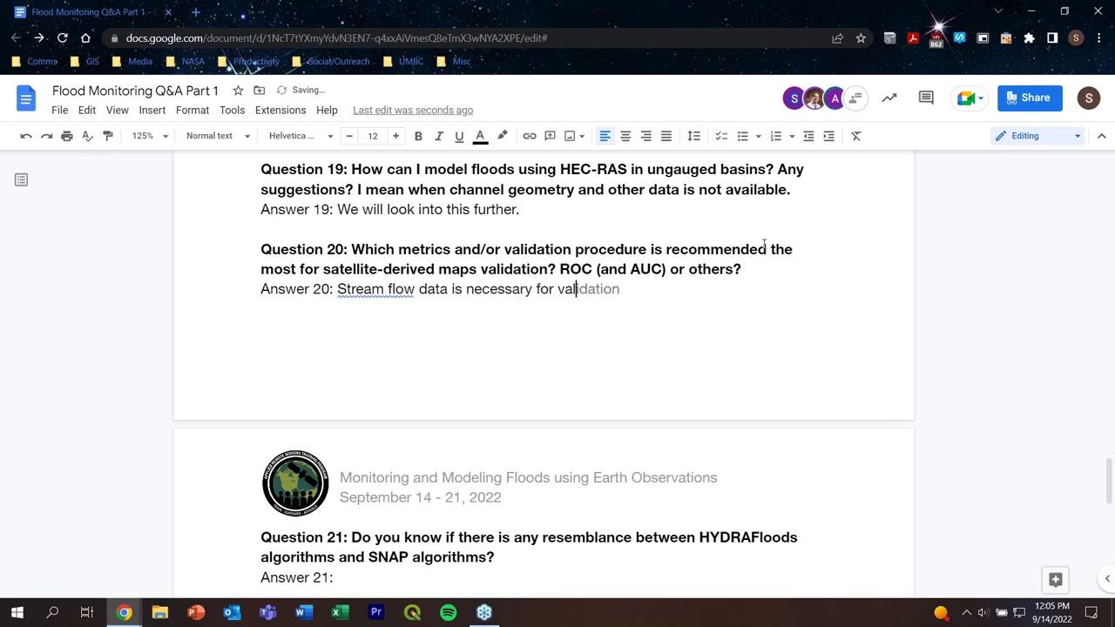
type("idation")
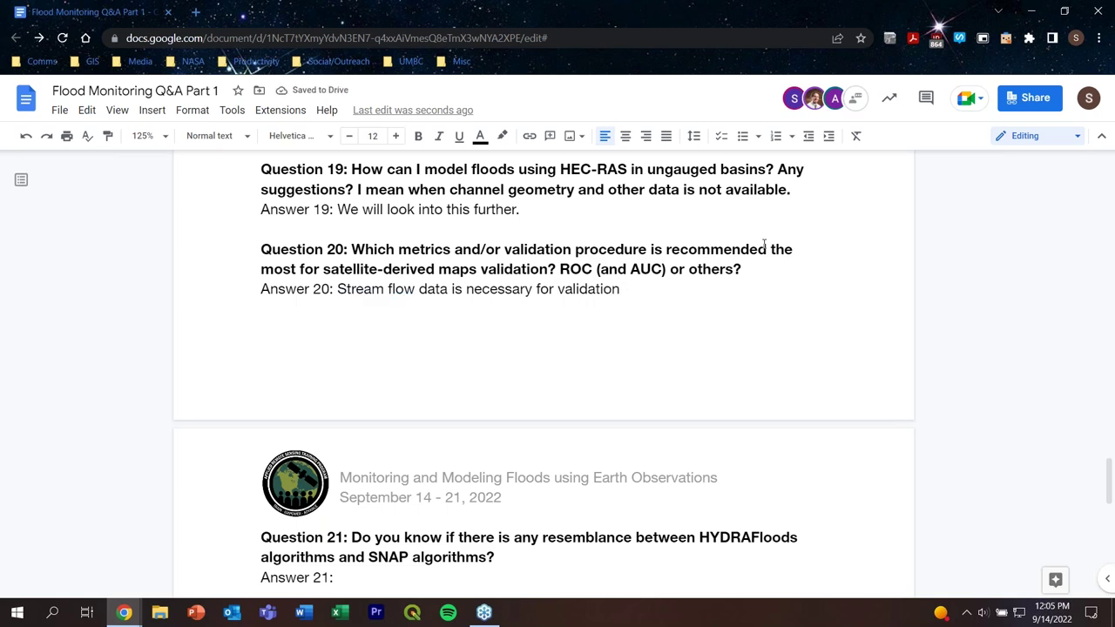
type(". We will ")
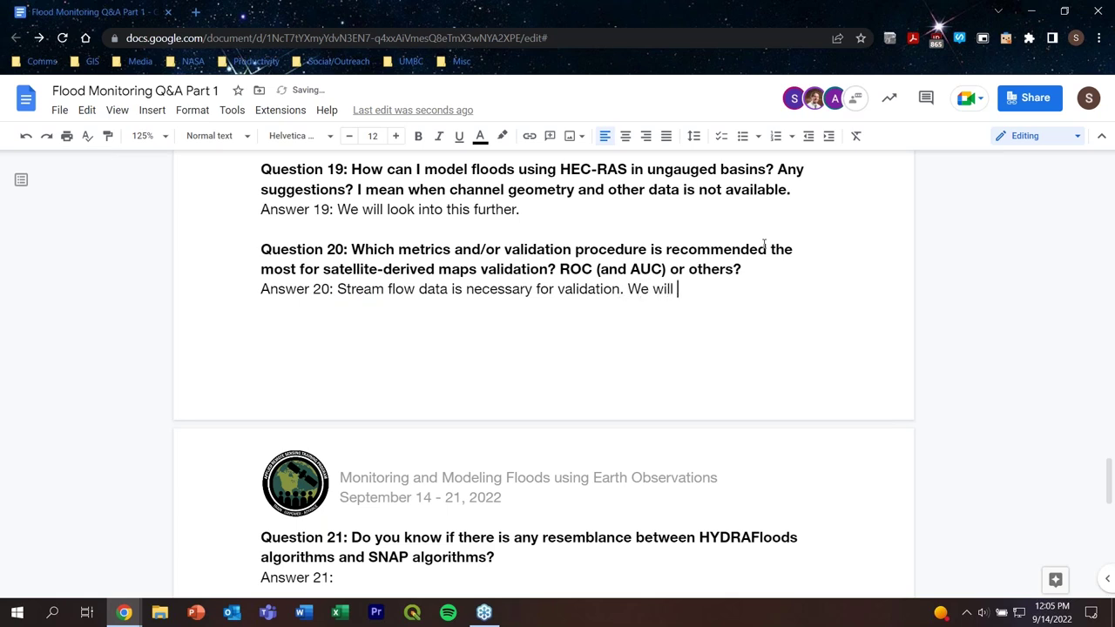
type("look into this furthe")
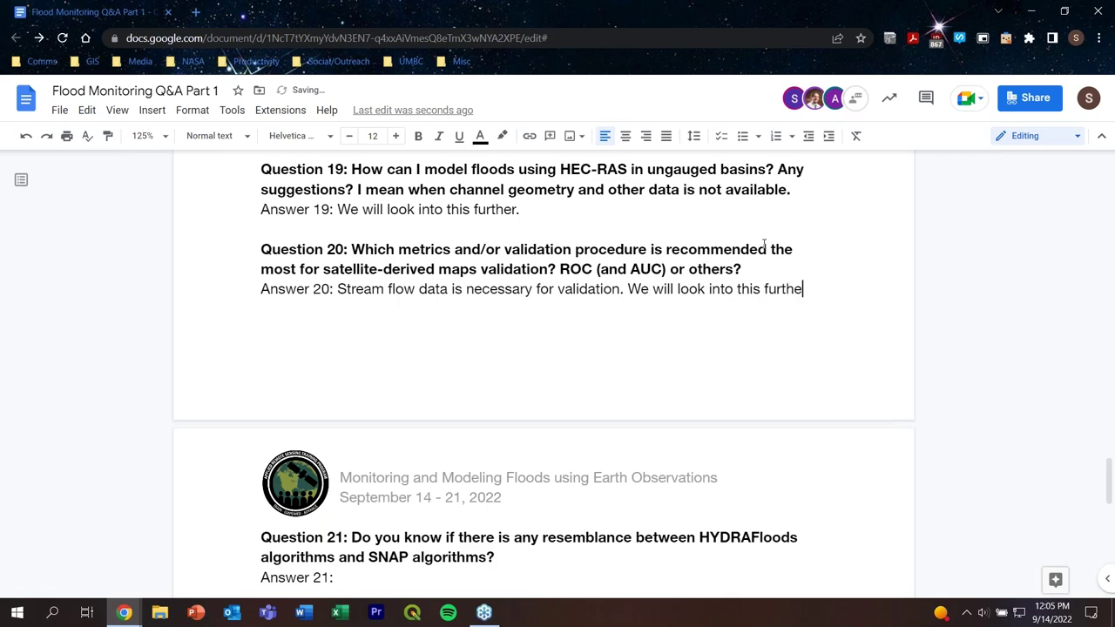
type("r.")
scroll(765, 245, "down", 3)
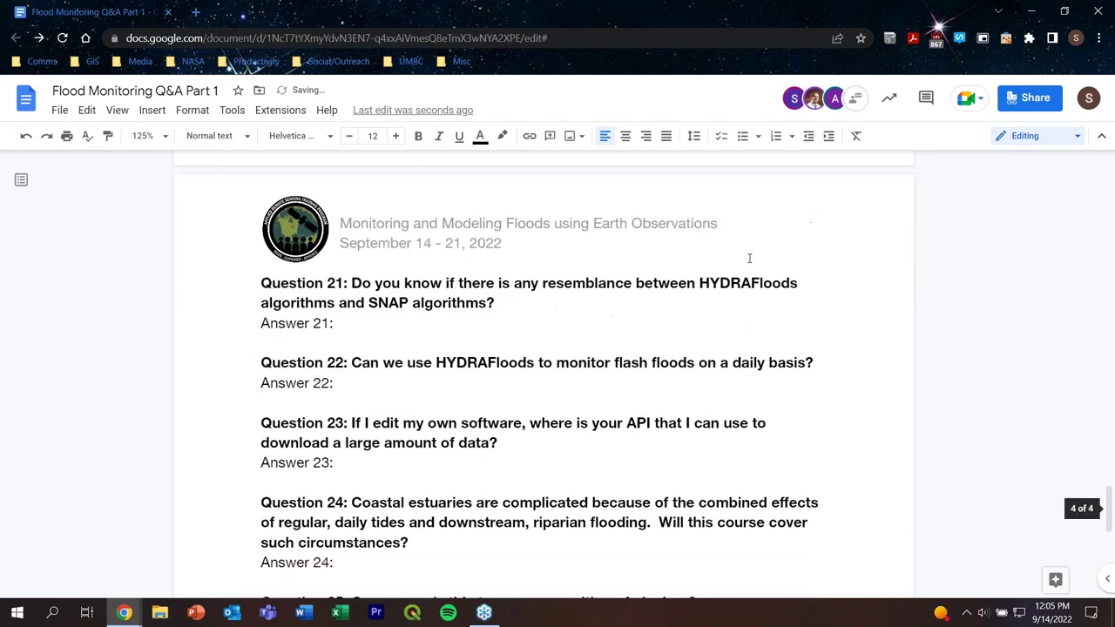
double_click(383, 287)
left_click(386, 287)
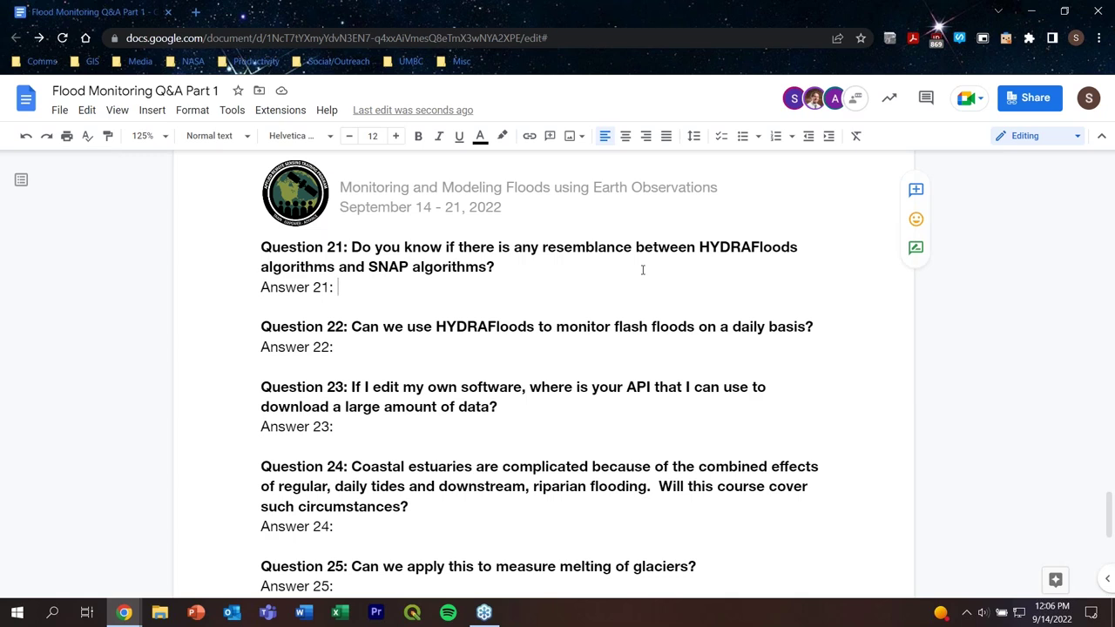
Step: Answer 22: 'There is daily data from VIIRS, but due to the nature of flash floods, it can be difficult to track.'
left_click(425, 344)
scroll(753, 296, "down", 1)
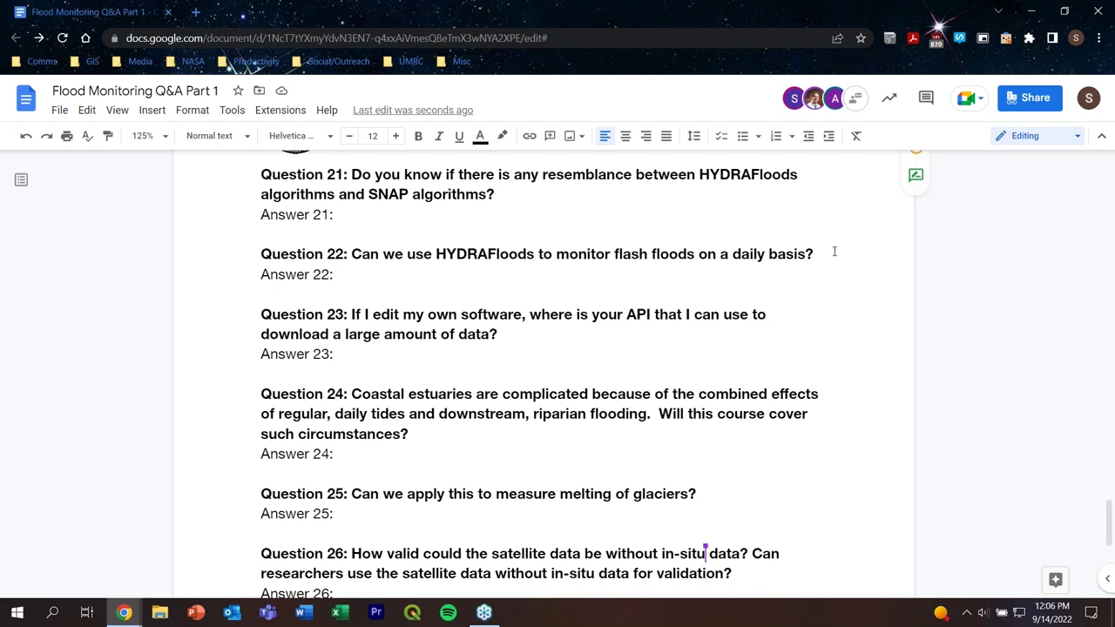
type("Ther")
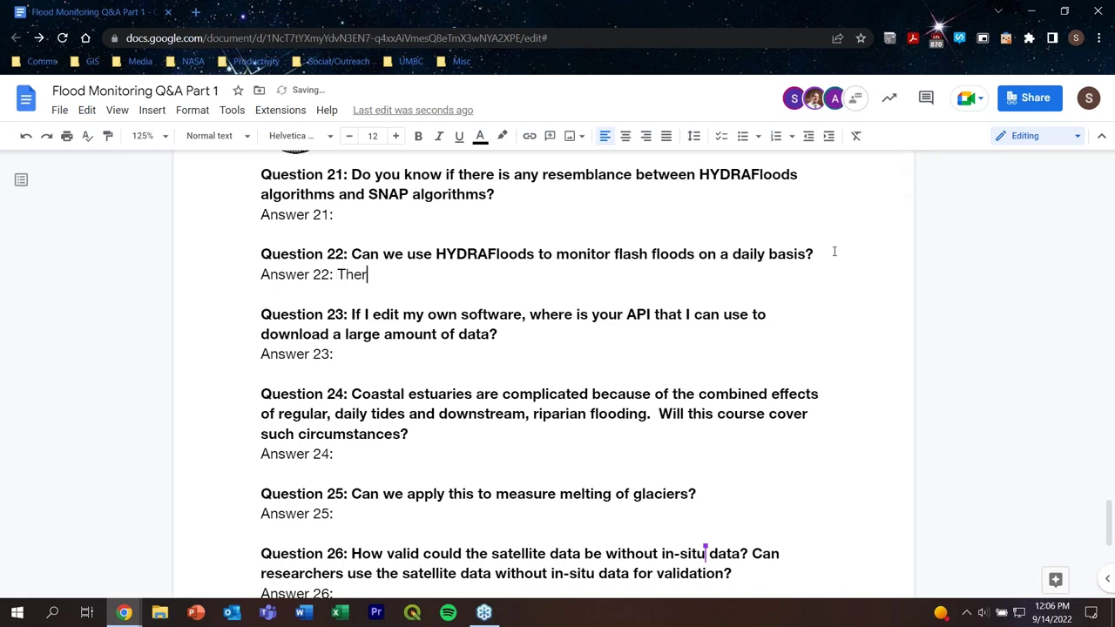
type("e is daily data ")
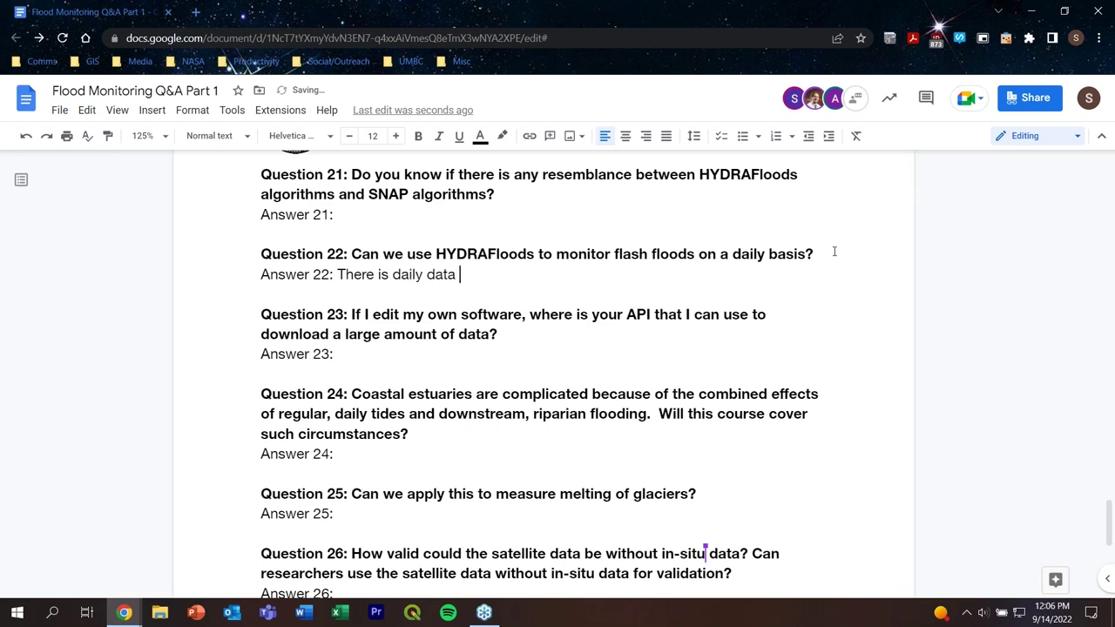
type("from VIIRS, but due t")
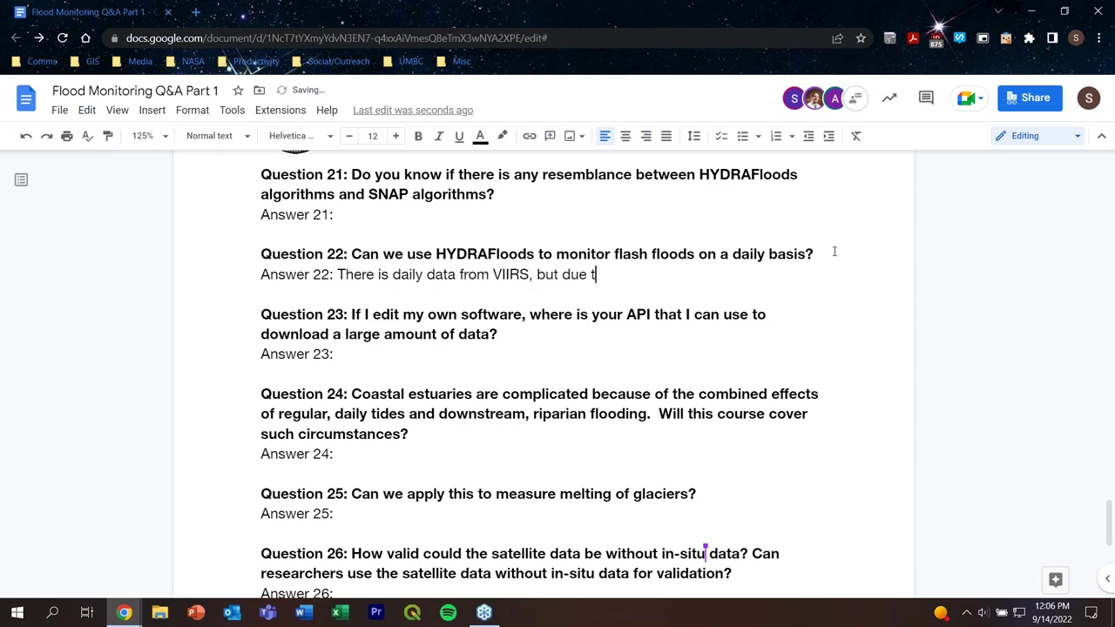
type("o the nature of ")
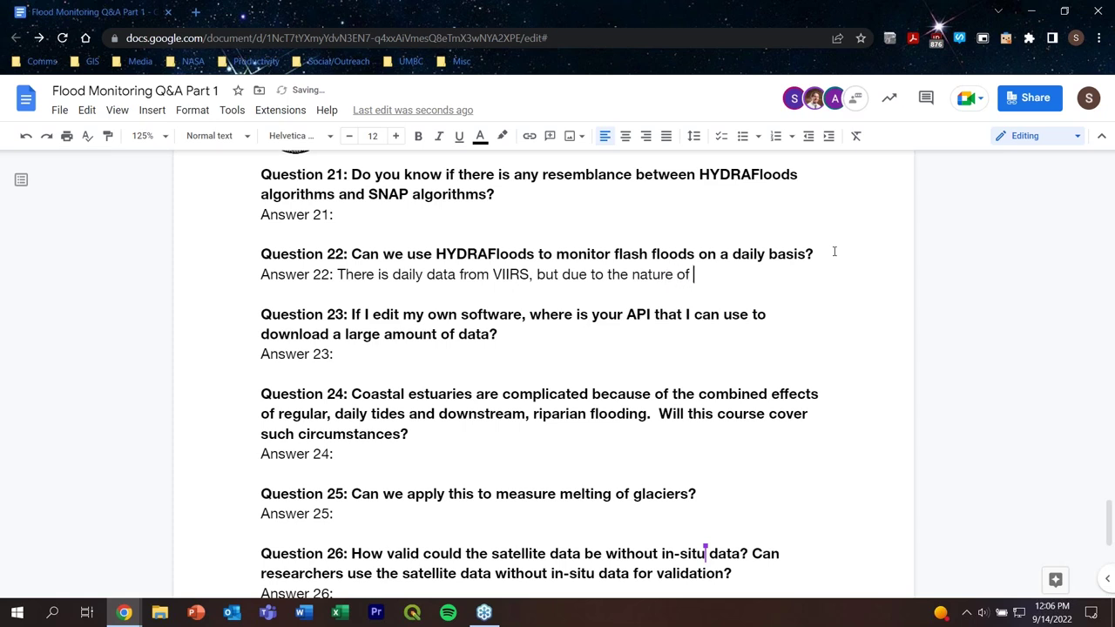
type("flash floods")
key("BackSpace")
type(", i")
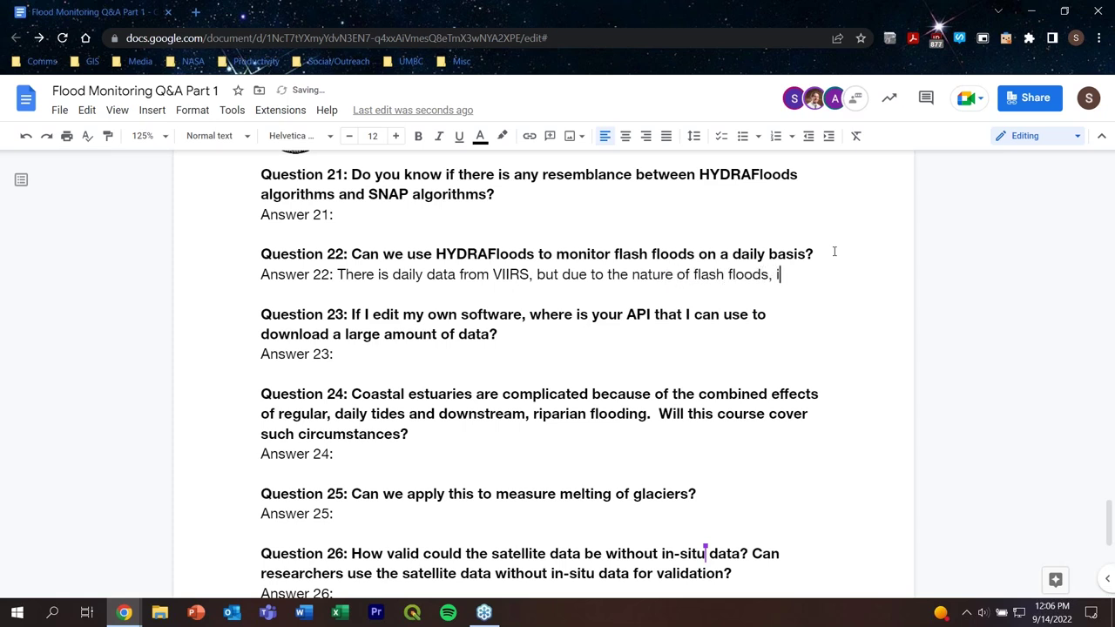
type("t can be diffu")
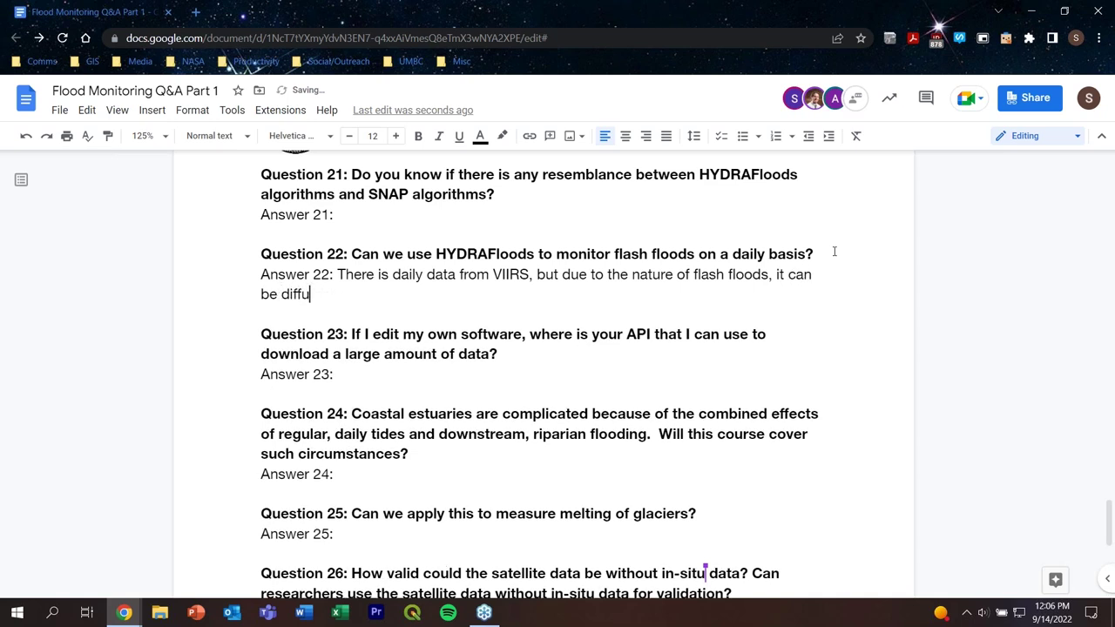
key("BackSpace")
type("cult to track.")
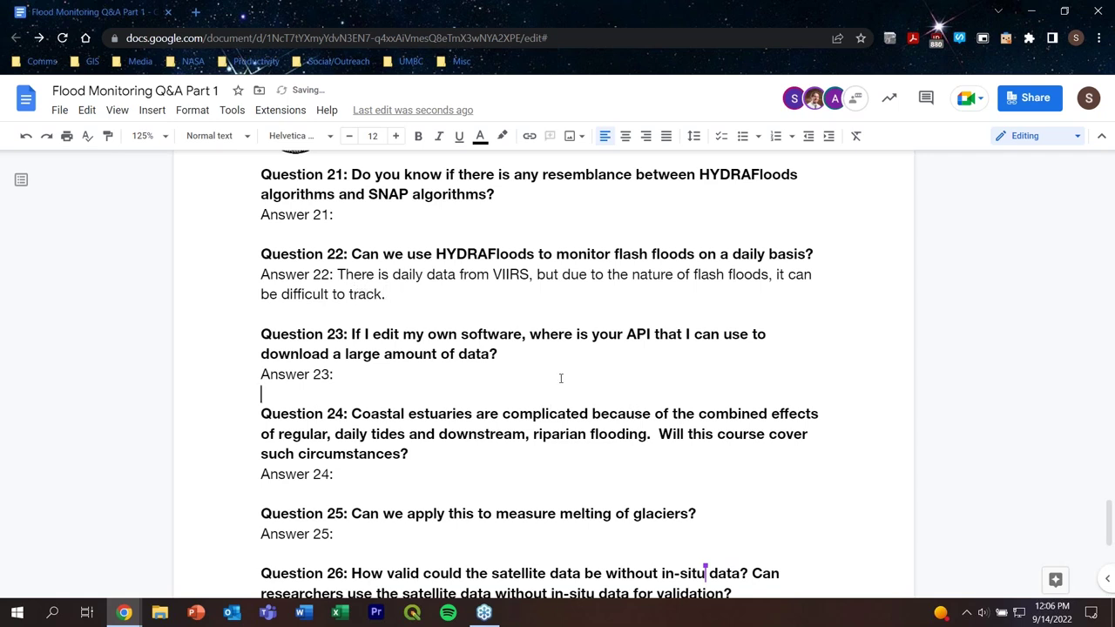
Step: Delete the empty line under Answer 23 so its answer sits on the same line
key("BackSpace")
scroll(707, 334, "down", 3)
scroll(707, 323, "up", 2)
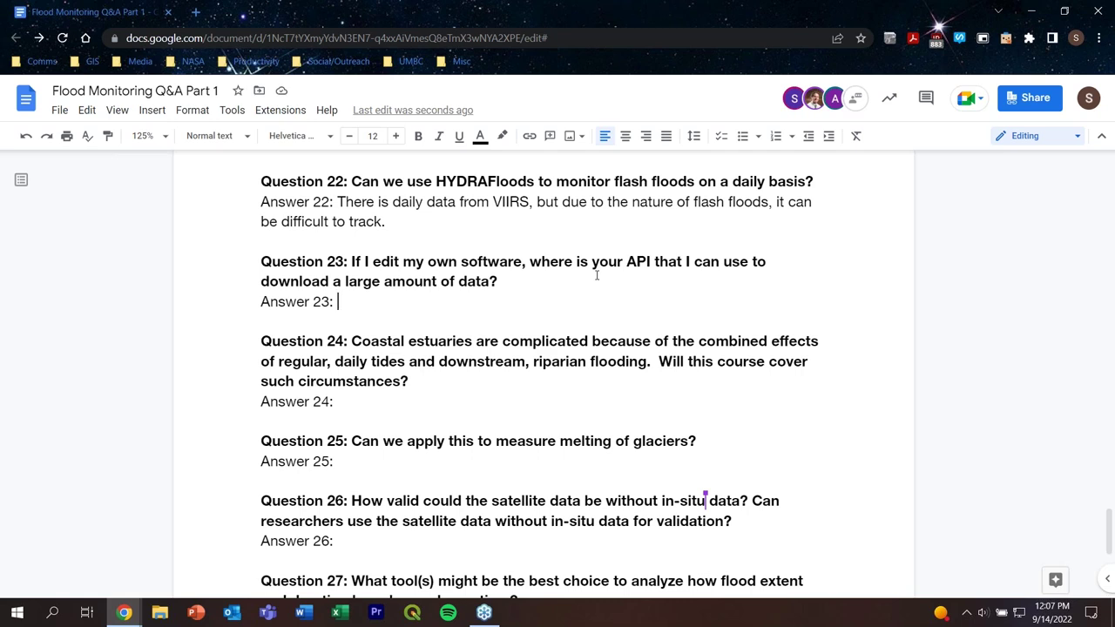
Step: Answer 23: 'Is this in reference to the Python API?'
type("Is this is")
key("BackSpace")
type("n ")
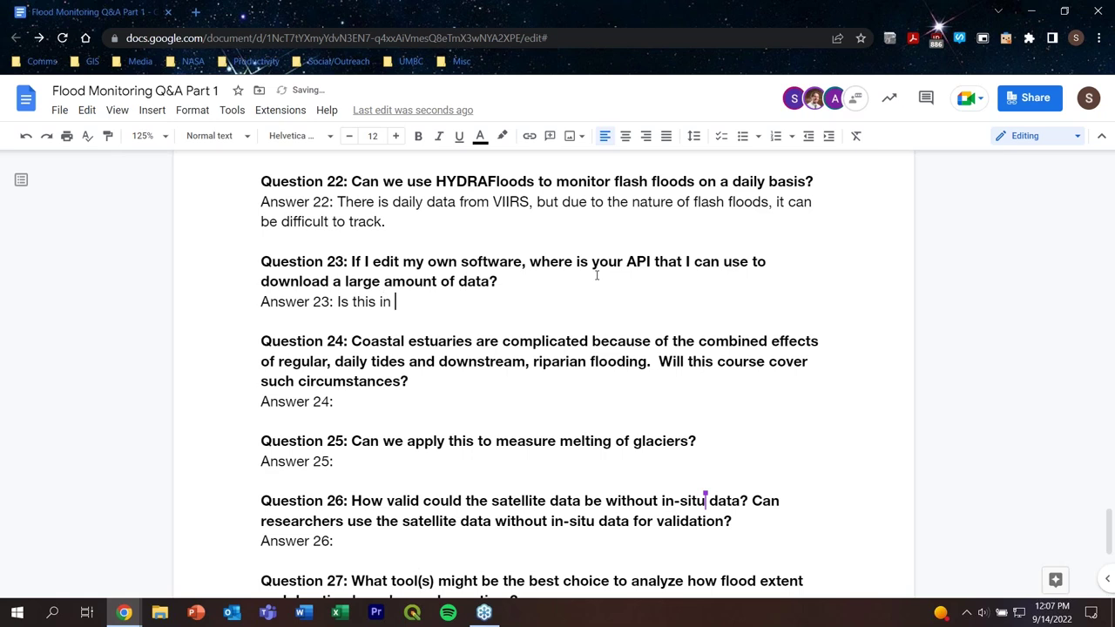
type("reference to the Python")
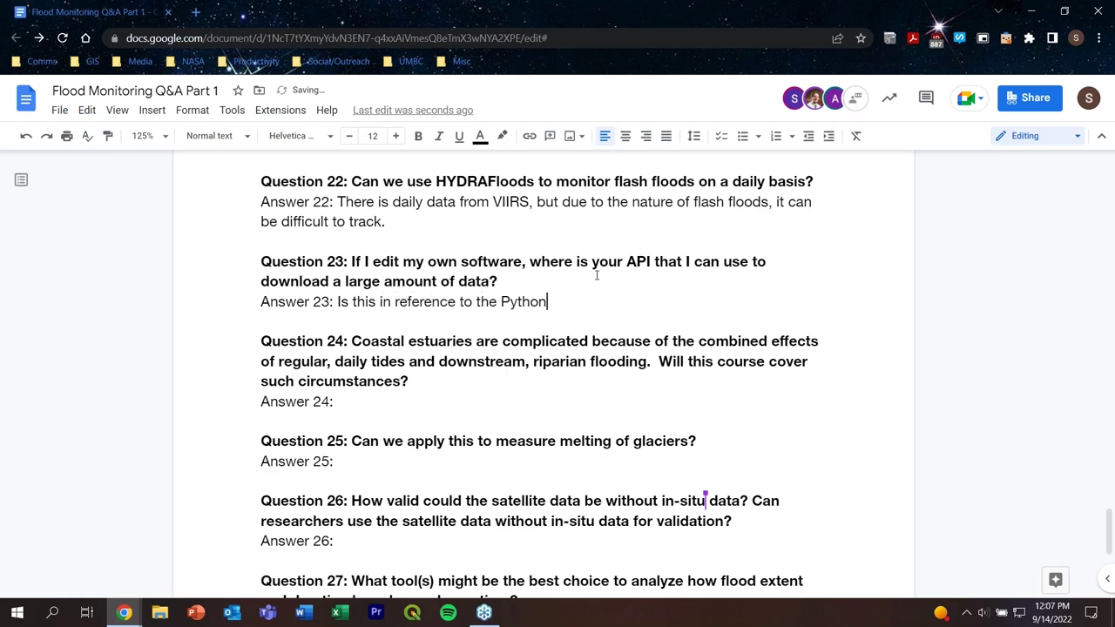
type(" API?")
Step: Answer 24: 'We will be covering this in next week's presentation on HyMap.'
scroll(596, 276, "down", 2)
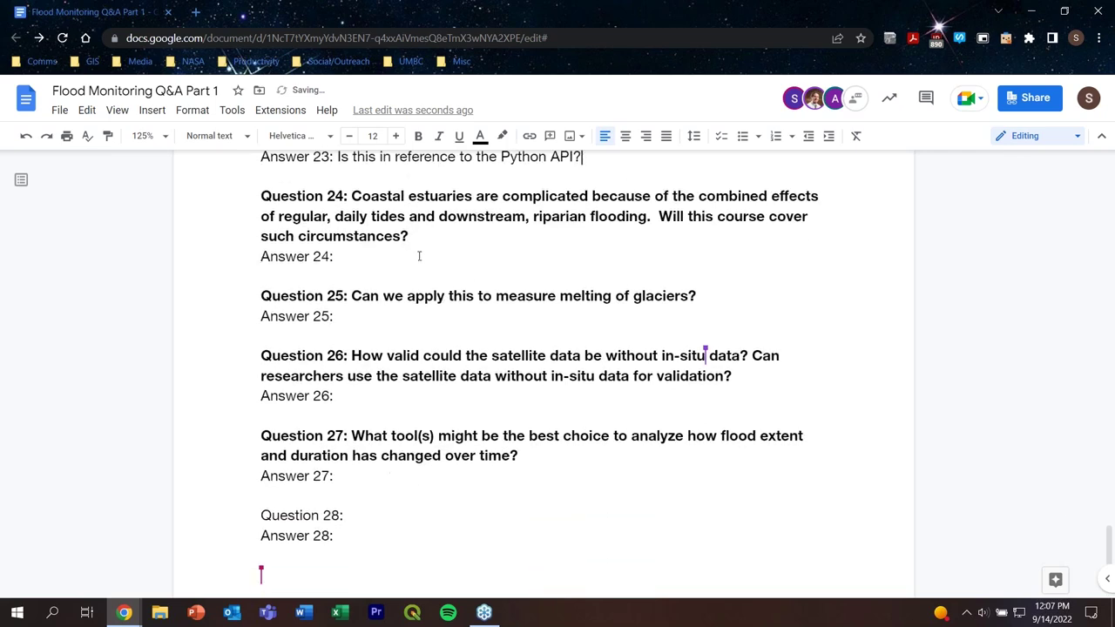
double_click(418, 255)
key("Right")
type("We will be ")
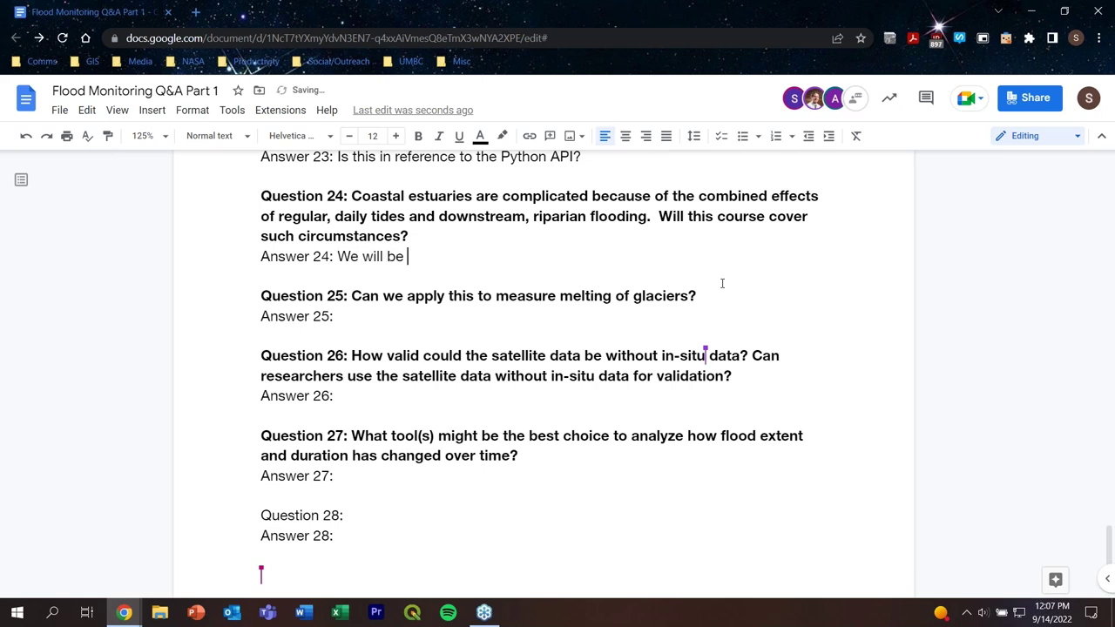
type("covering this in ne")
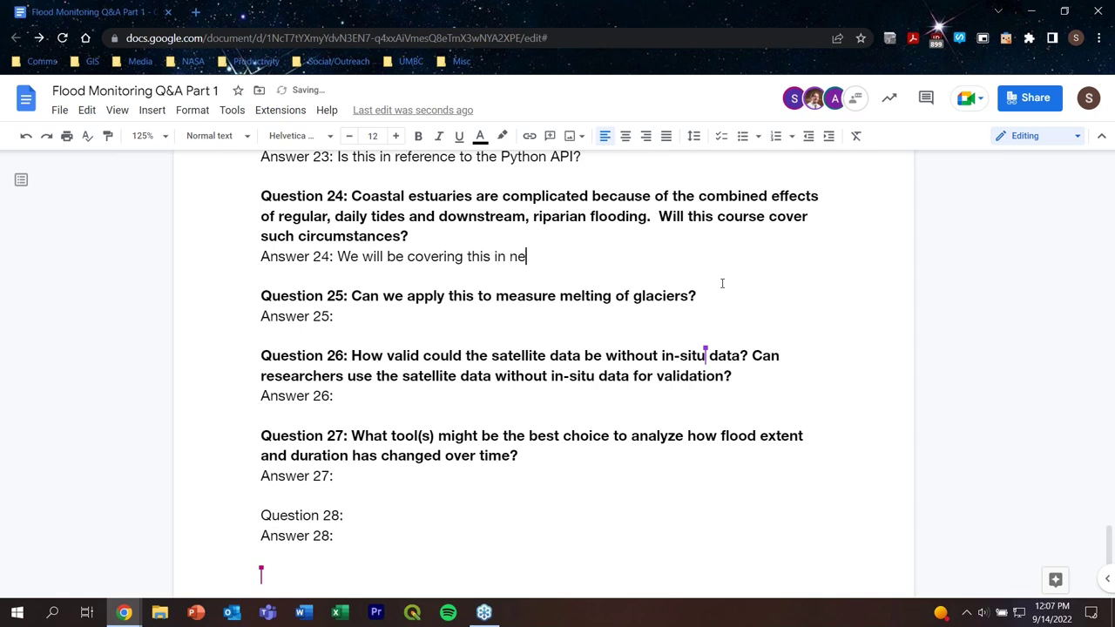
type("xt weeks'")
key("BackSpace")
key("BackSpace")
key("BackSpace")
type("'s prese")
key("Tab")
type("on ")
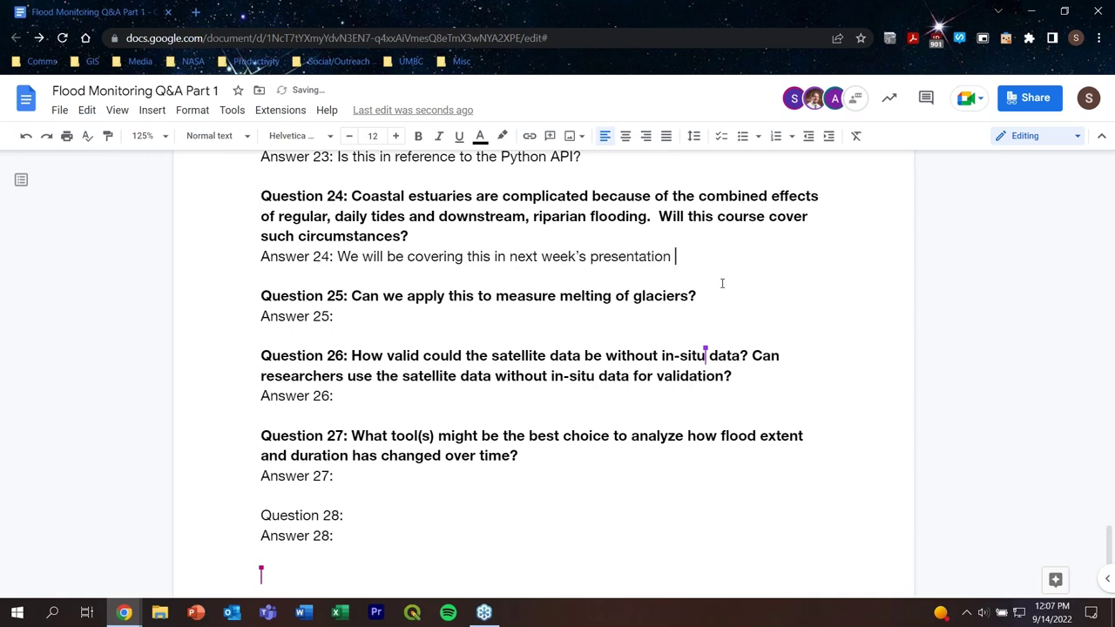
type("HyMap.")
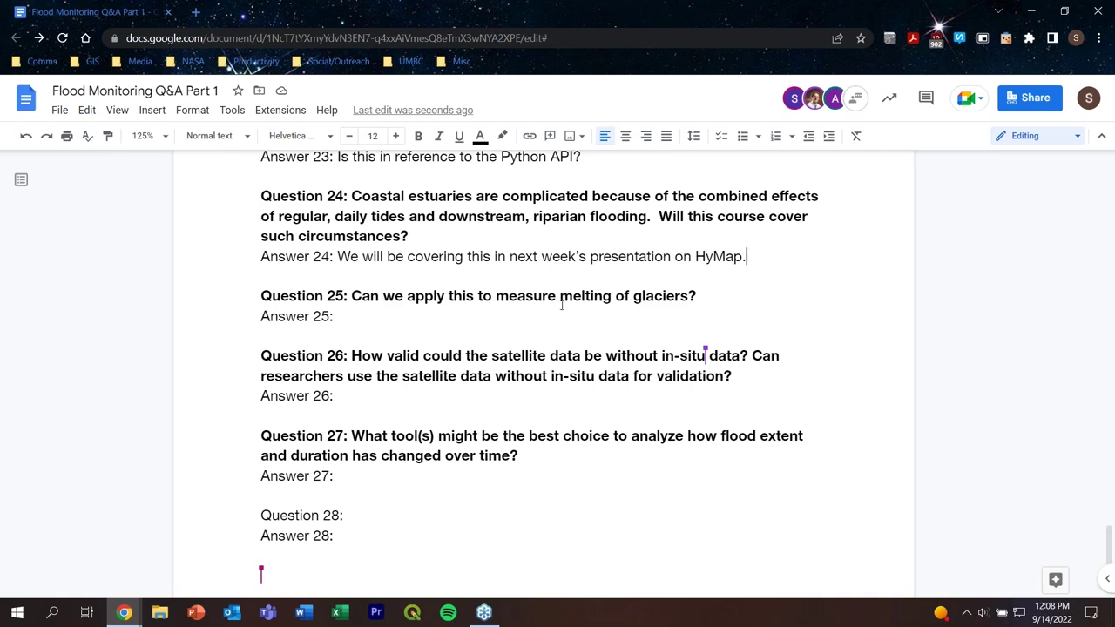
Step: Answer 25: 'Optical imagery is used to measure the melting of glaciers.'
left_click(399, 315)
type("Optical ")
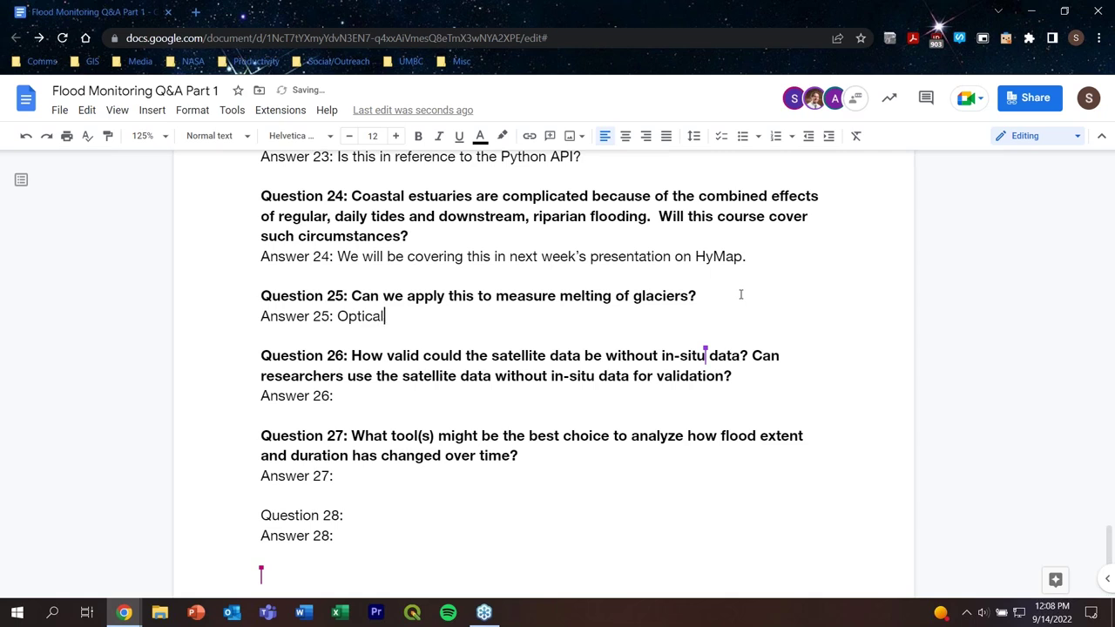
type("imagery is used ")
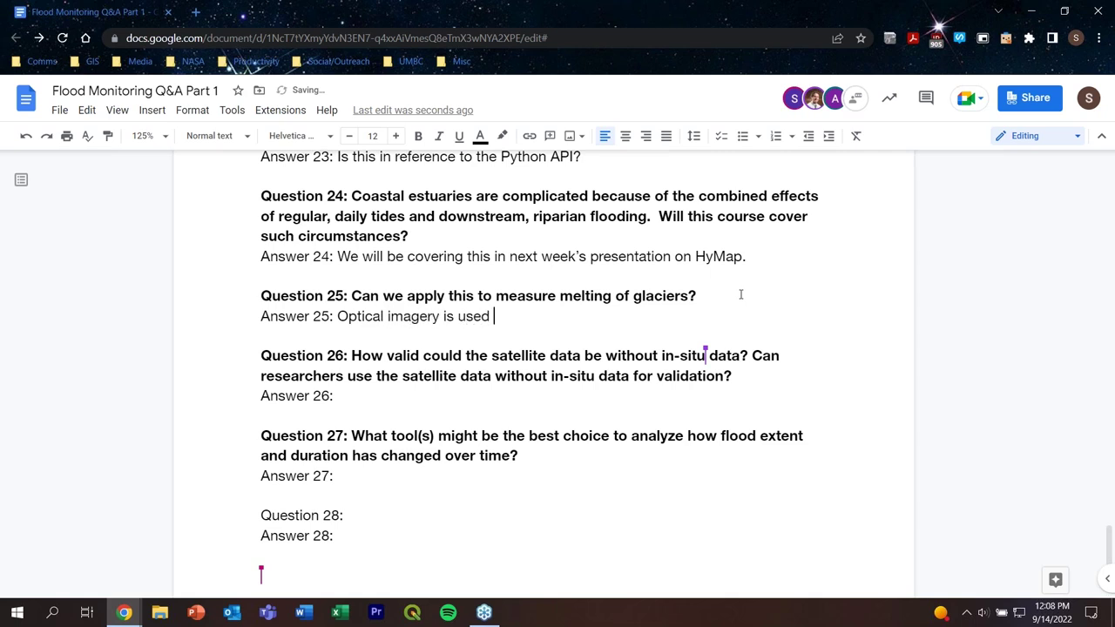
type("to measure th")
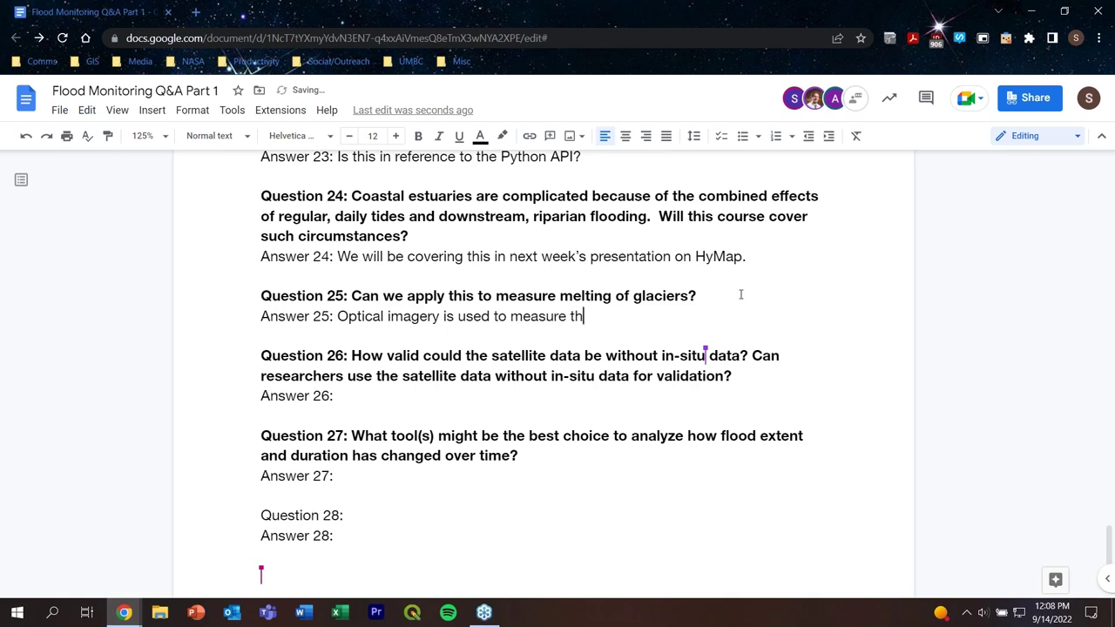
type("e melting of ")
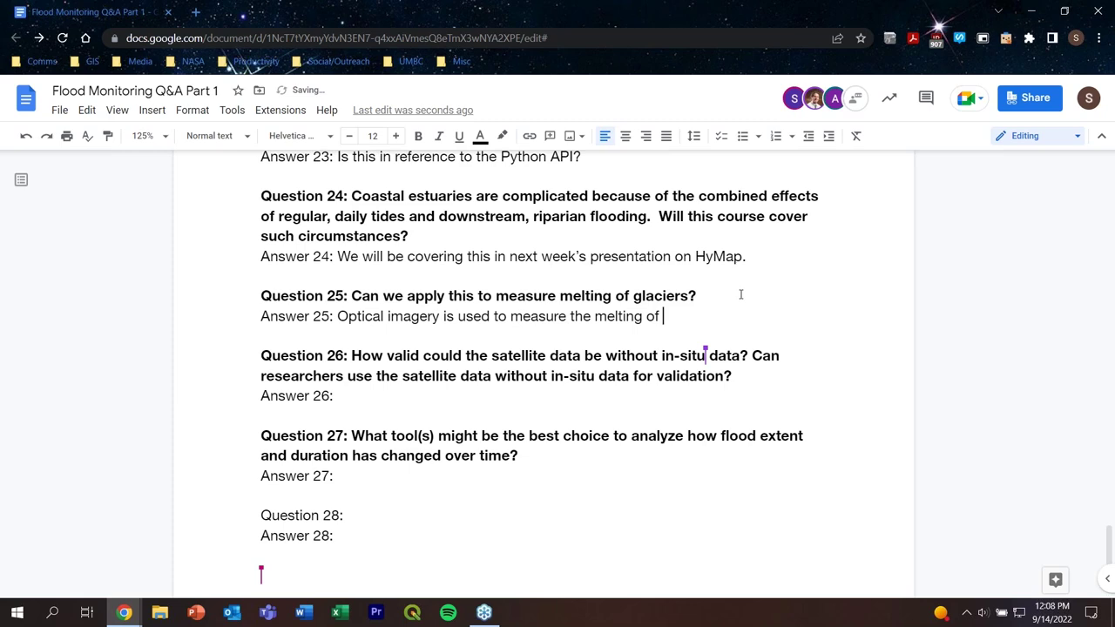
type("glaciers.")
scroll(740, 294, "down", 3)
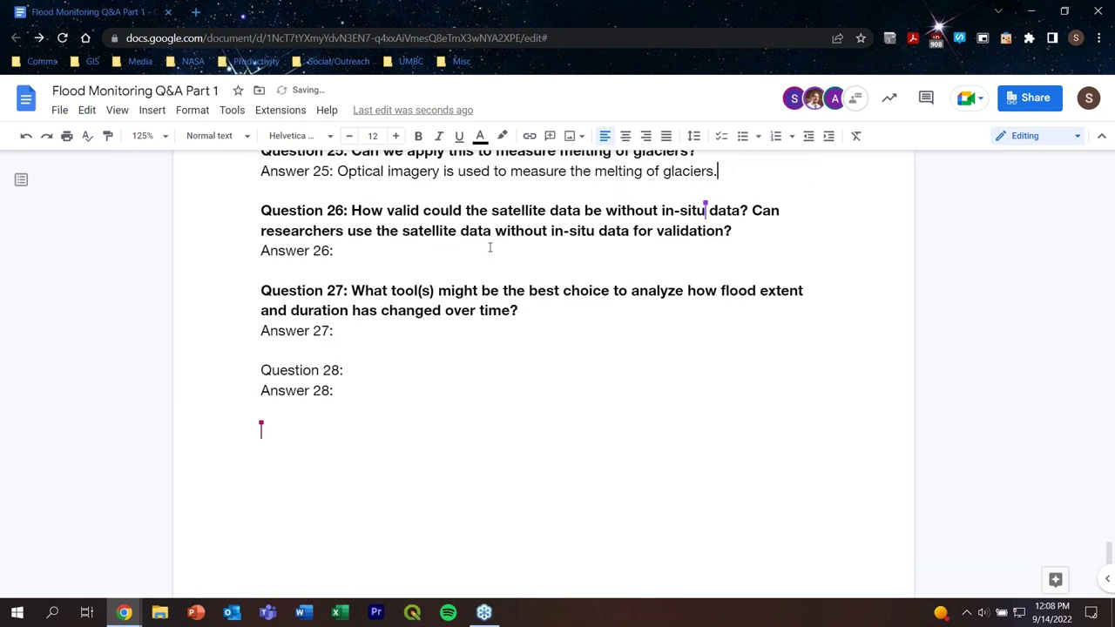
left_click(469, 255)
Step: Answer 26 on in-situ data and validation in NASA missions, using the spelling fix 'the example'
type("In-situ data")
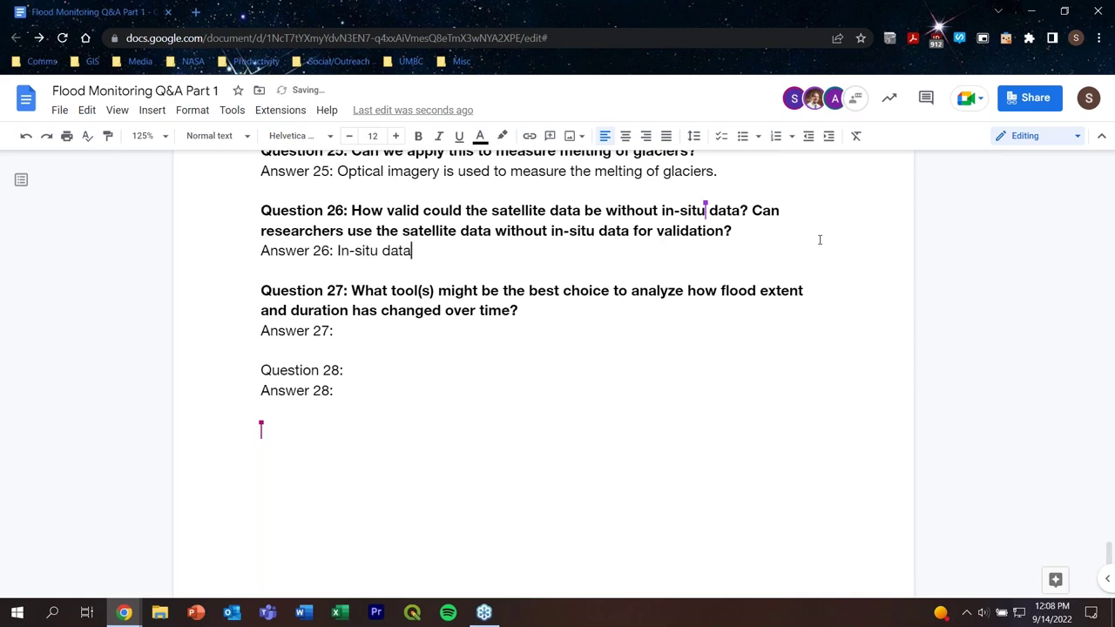
type(" is important for valu")
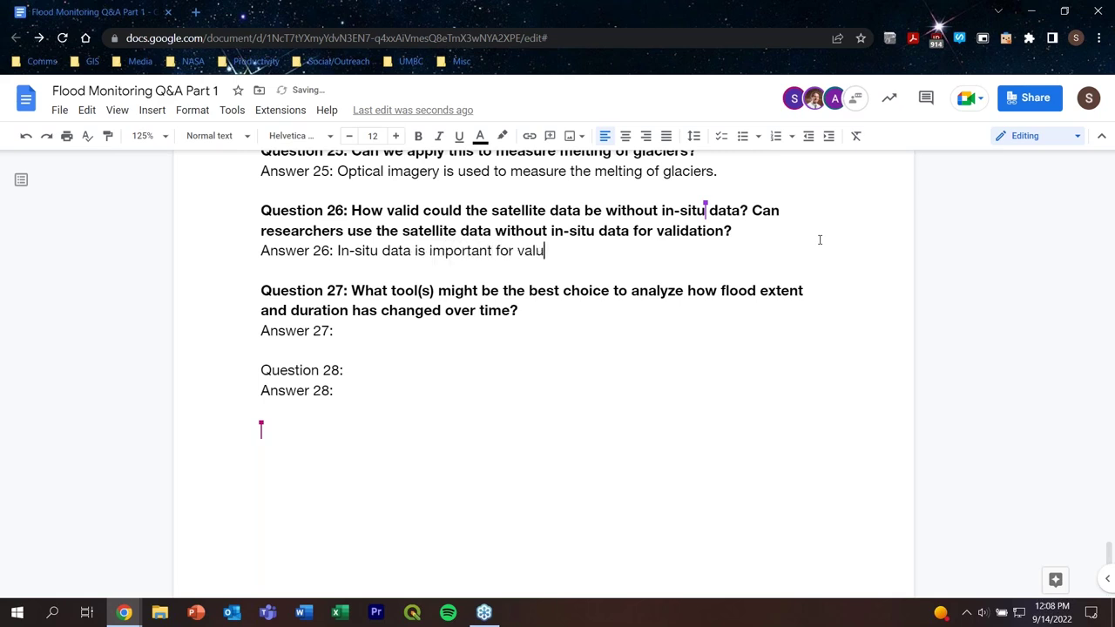
key("BackSpace")
type("idation. Using ")
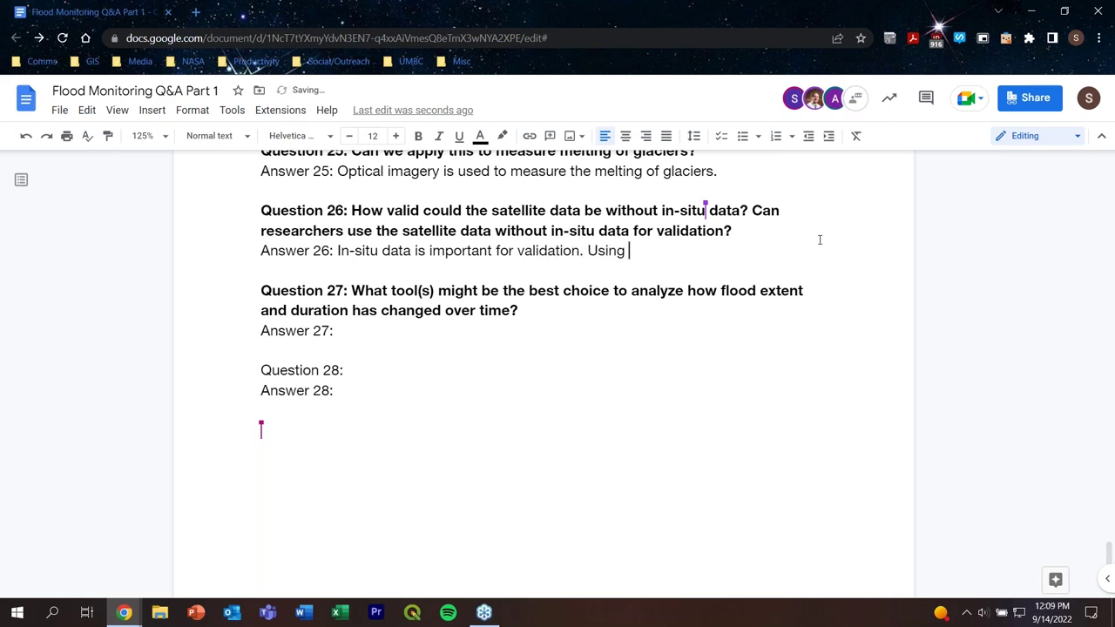
type("theexample of NASA")
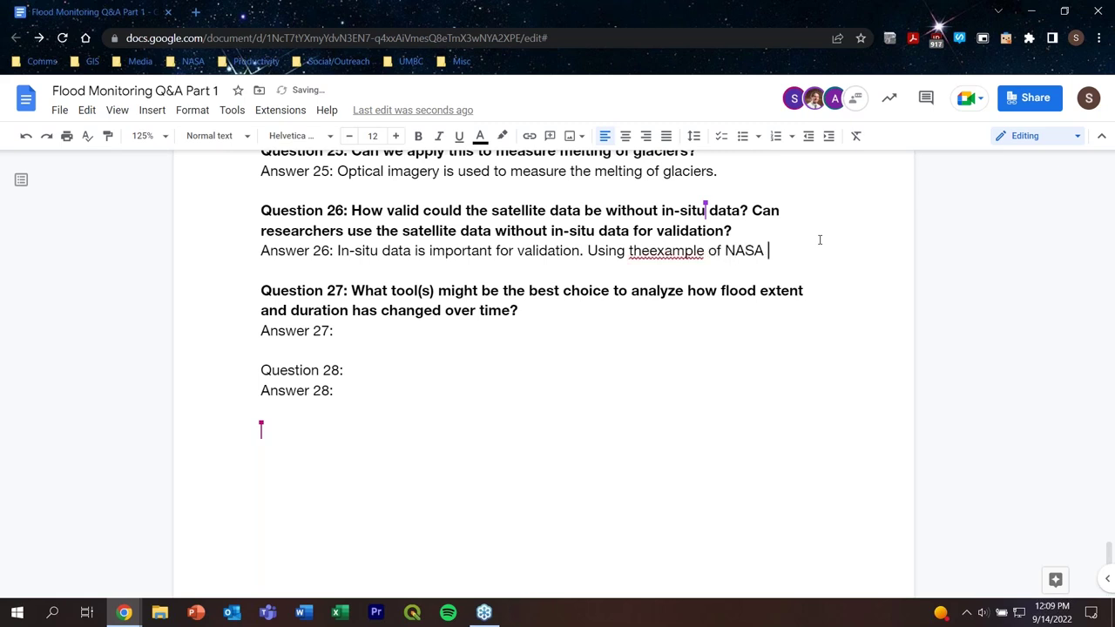
left_click(653, 251)
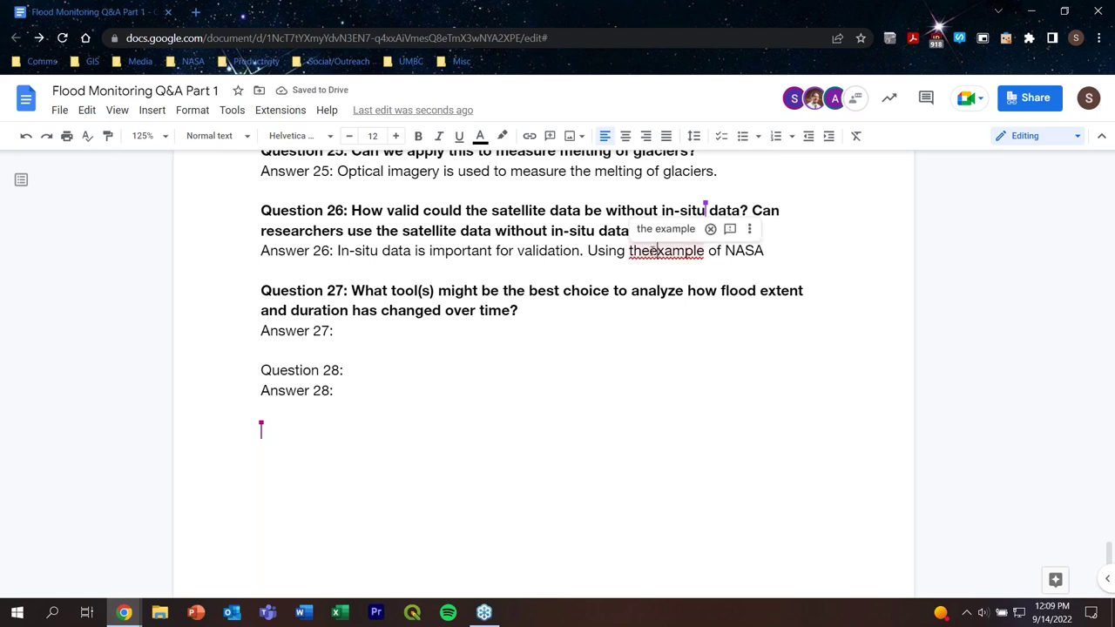
left_click(779, 251)
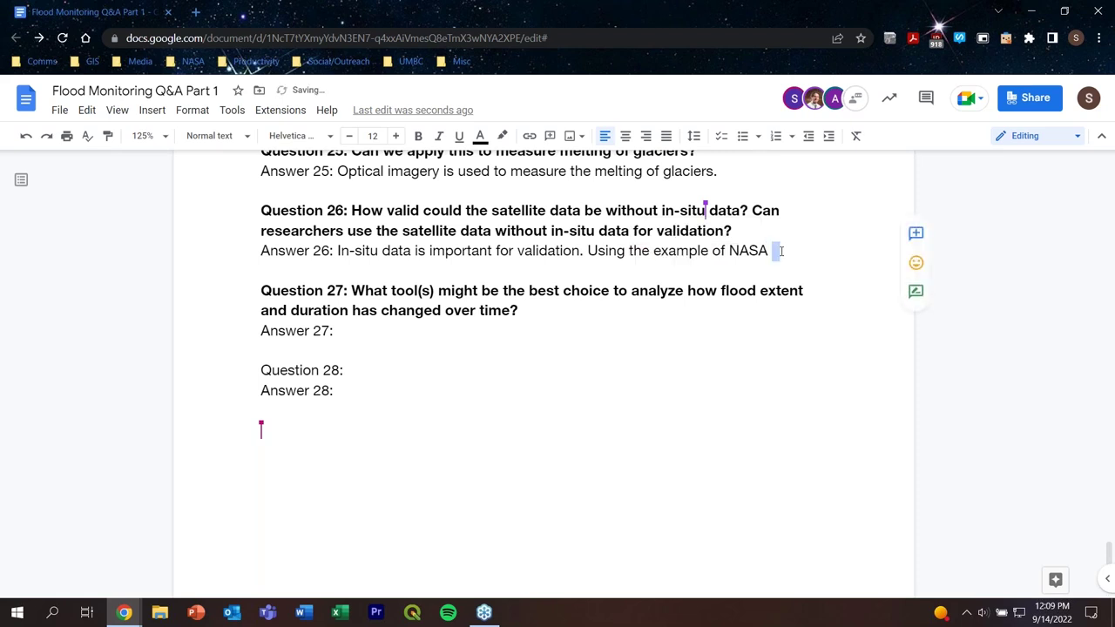
type("missions, ")
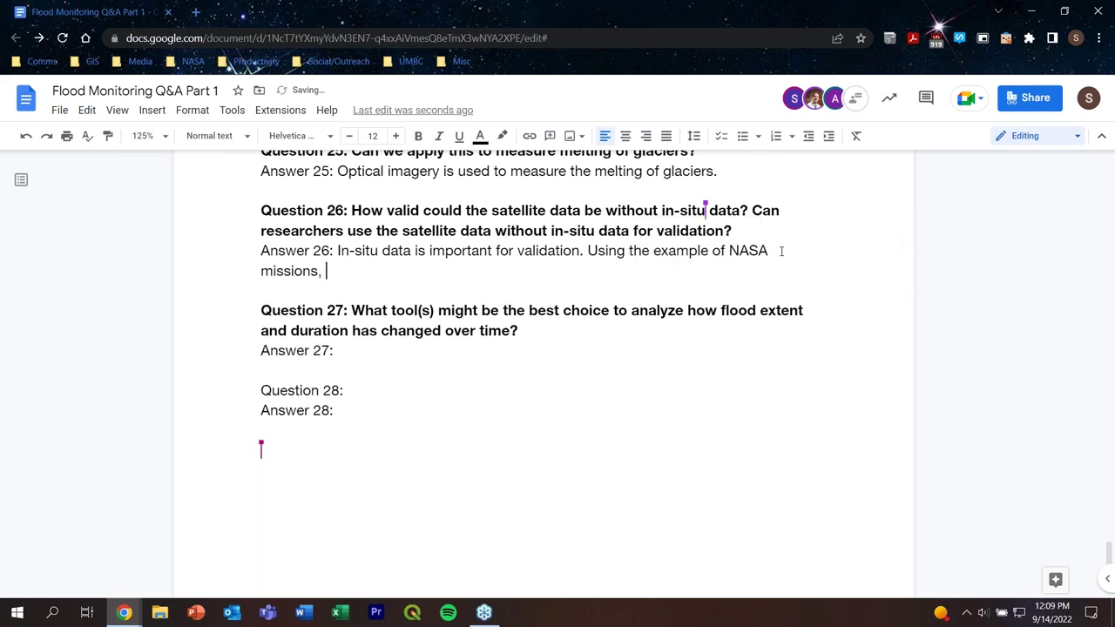
type("validation on the g")
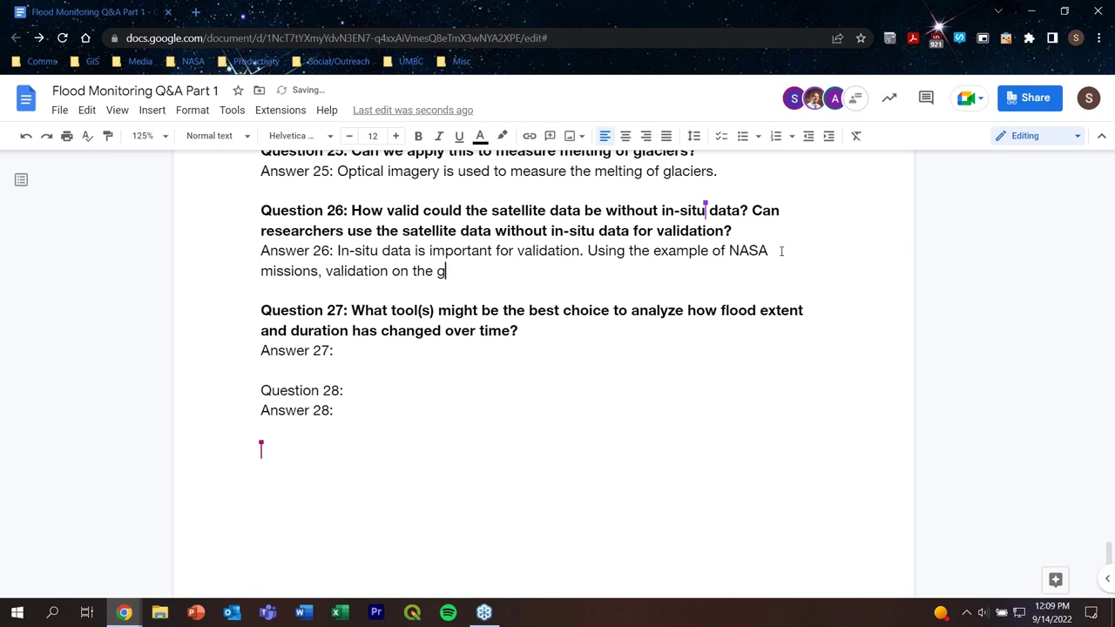
type("round using in-situ")
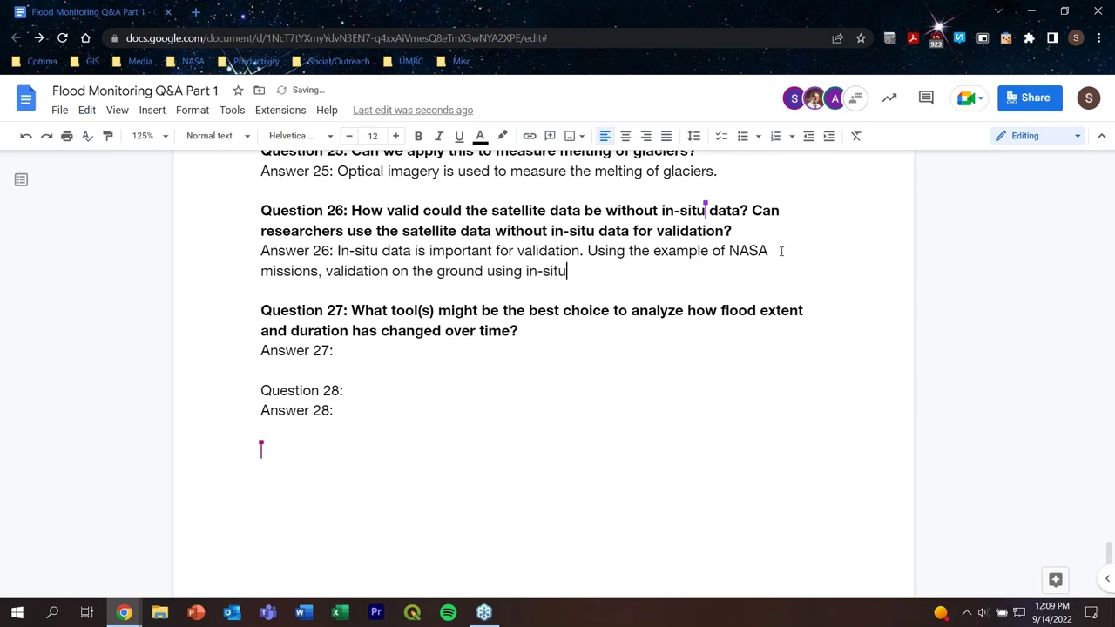
type(" data is")
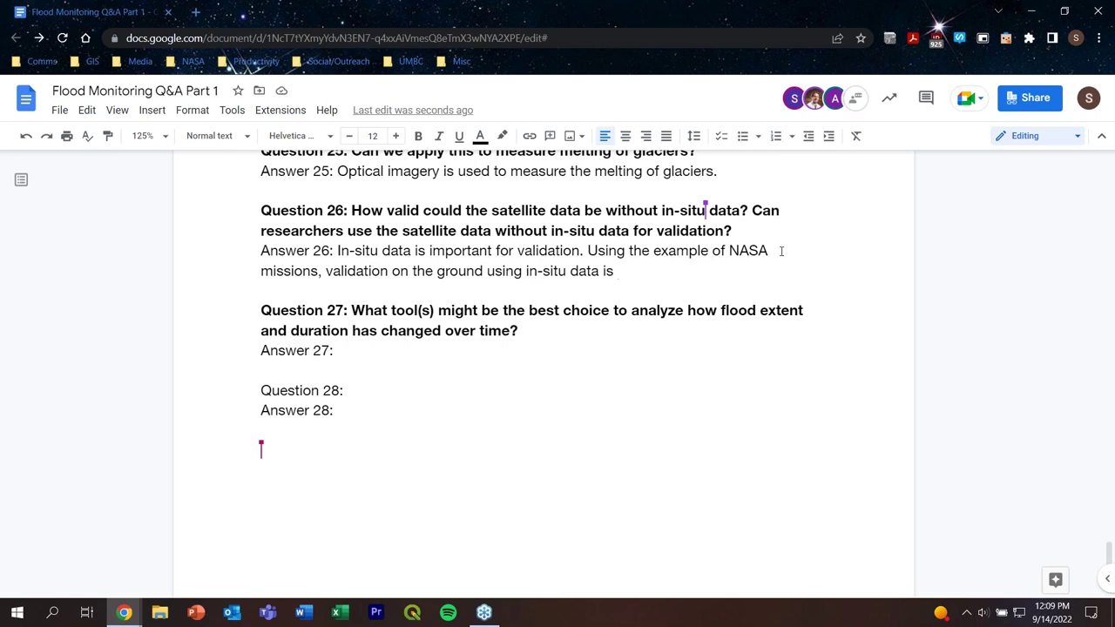
type("an integral ")
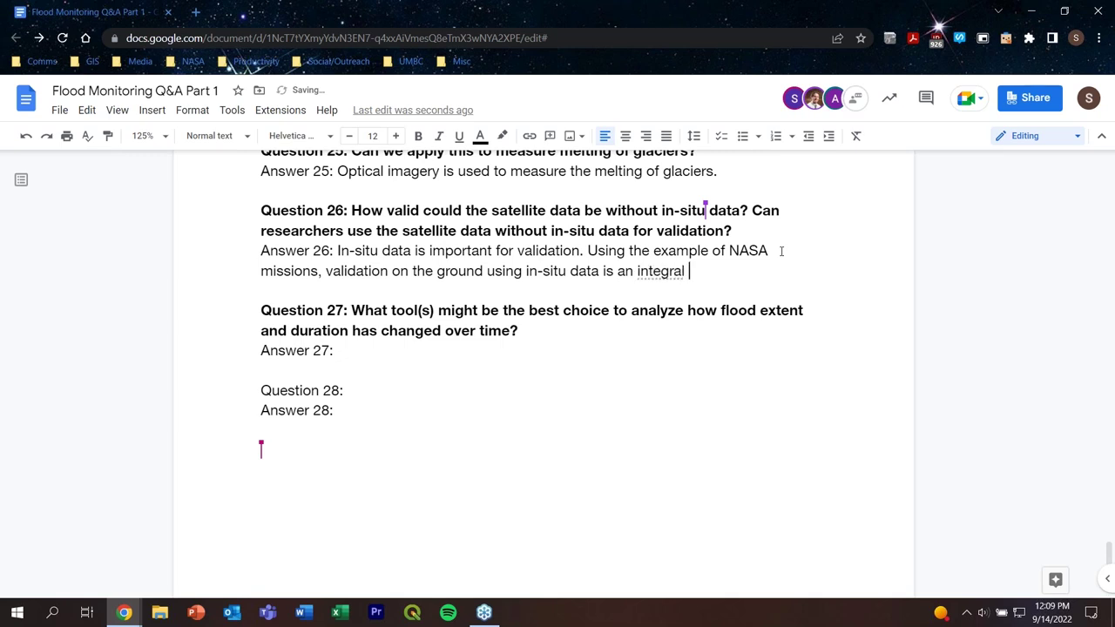
type("part in ")
type("mes")
key("BackSpace")
key("BackSpace")
key("BackSpace")
type("collection ")
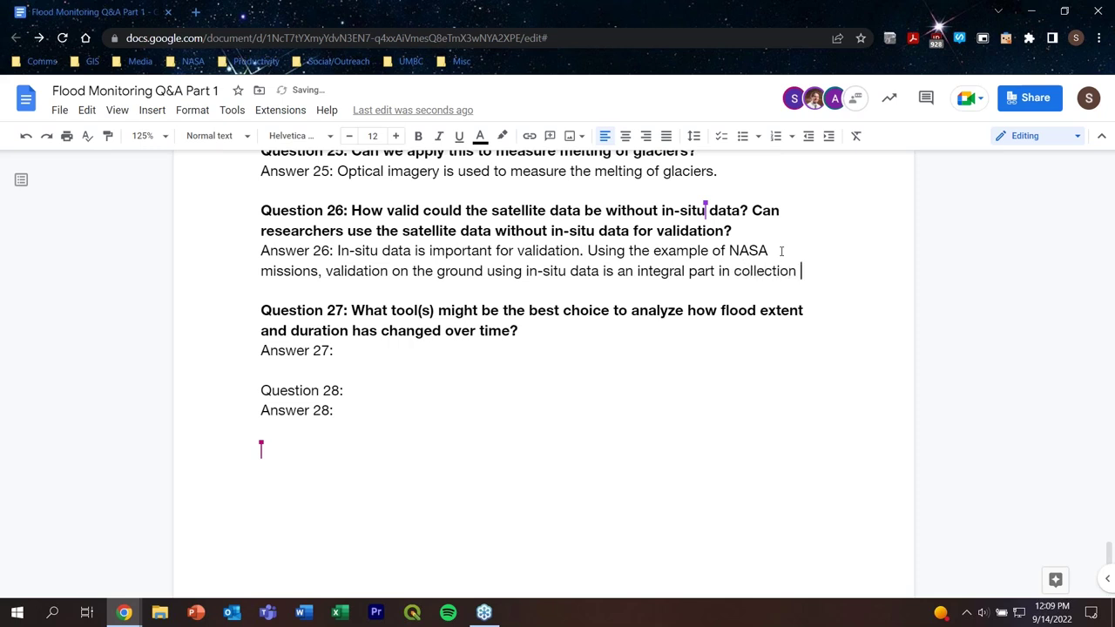
type("data.")
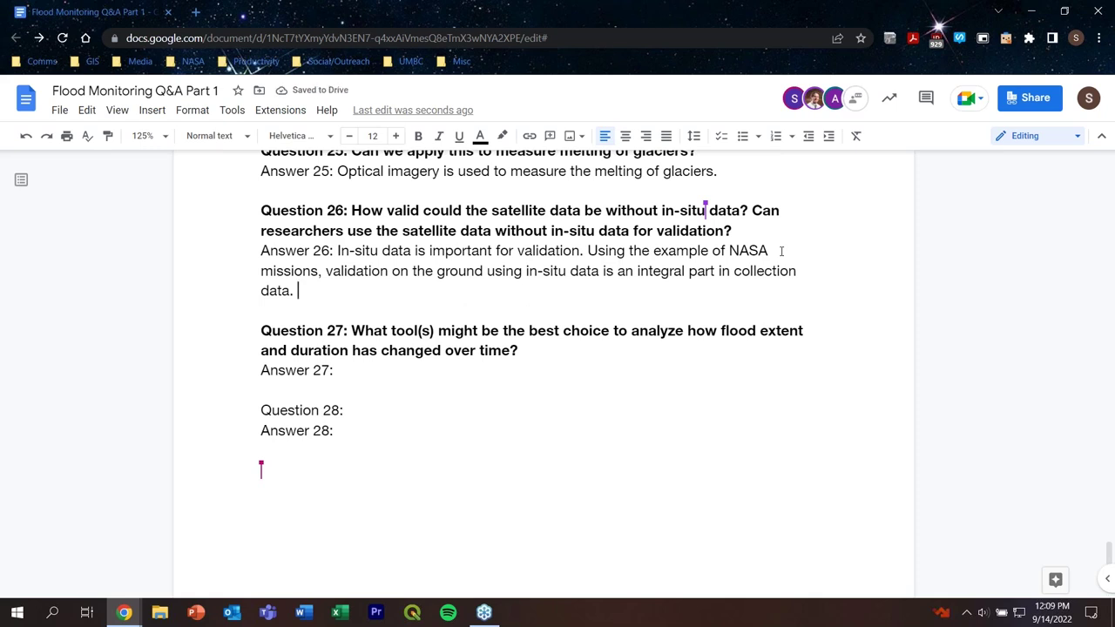
left_click(441, 369)
Step: Answer 27: no one tool does this; MODIS gives long term flood extent, optical data near real time
type("There is ")
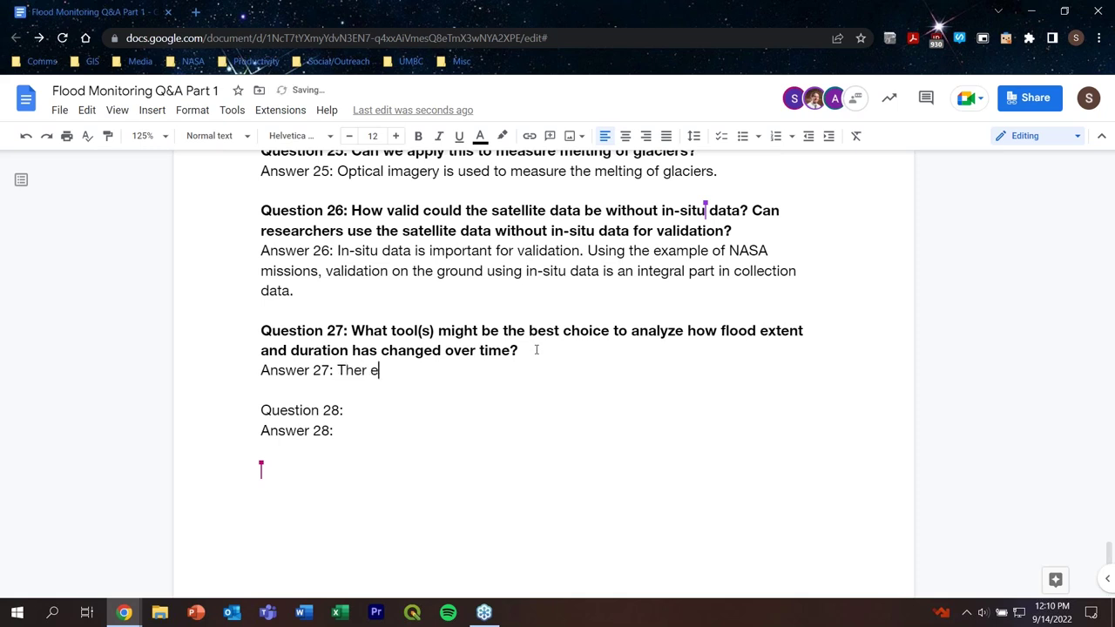
type("no one tool")
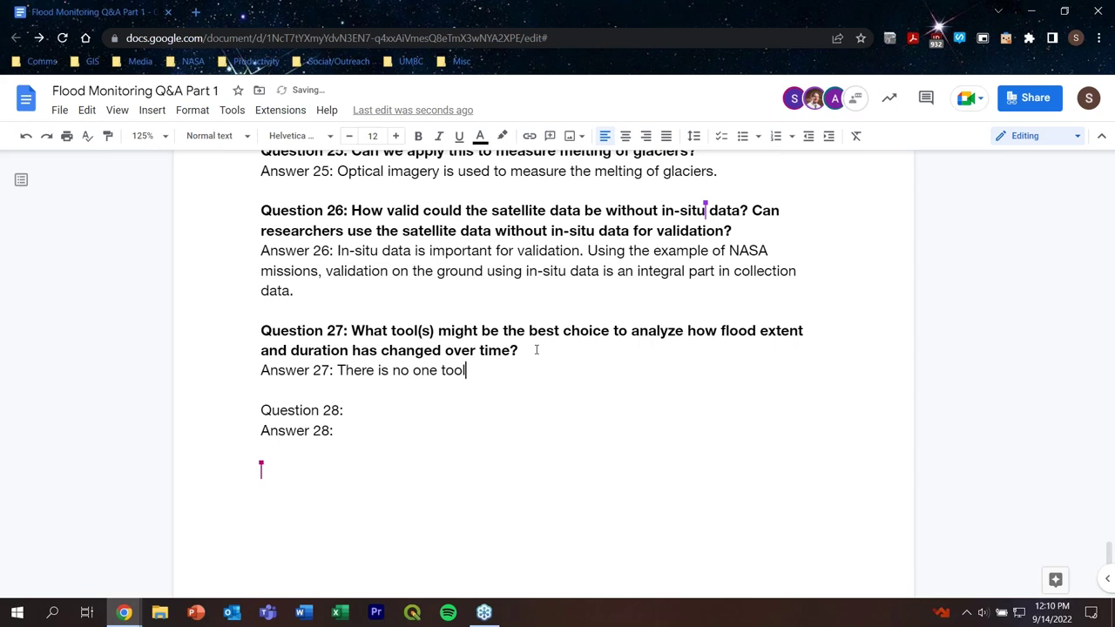
type(" that can do")
type("this anal")
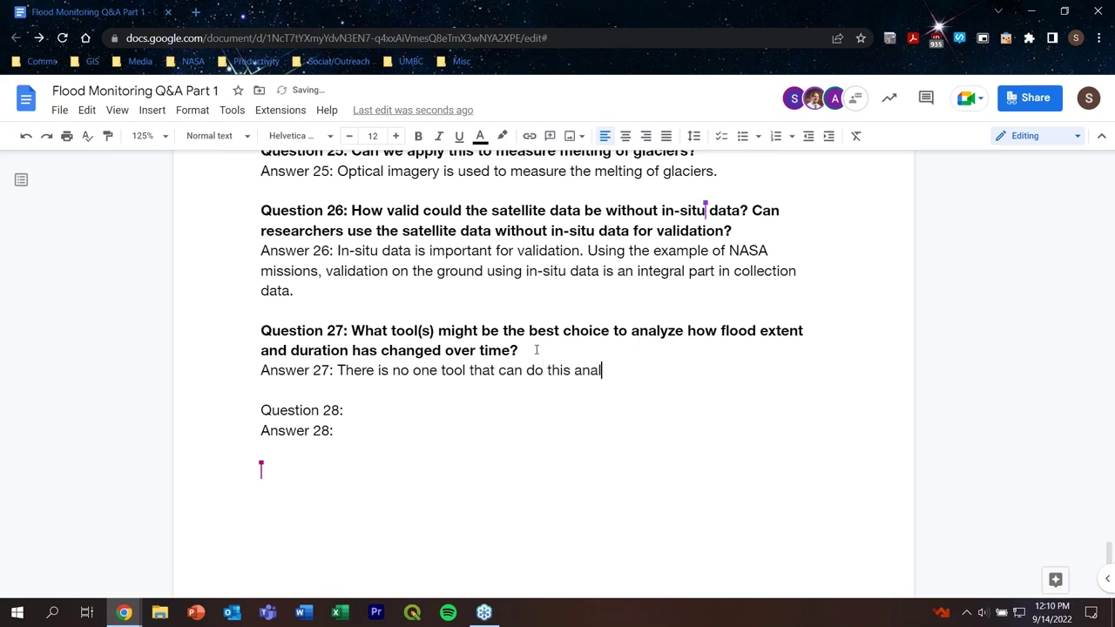
type("ysis.")
type("MODIS")
key("BackSpace")
key("BackSpace")
key("BackSpace")
key("BackSpace")
key("BackSpace")
type("MODIS pro")
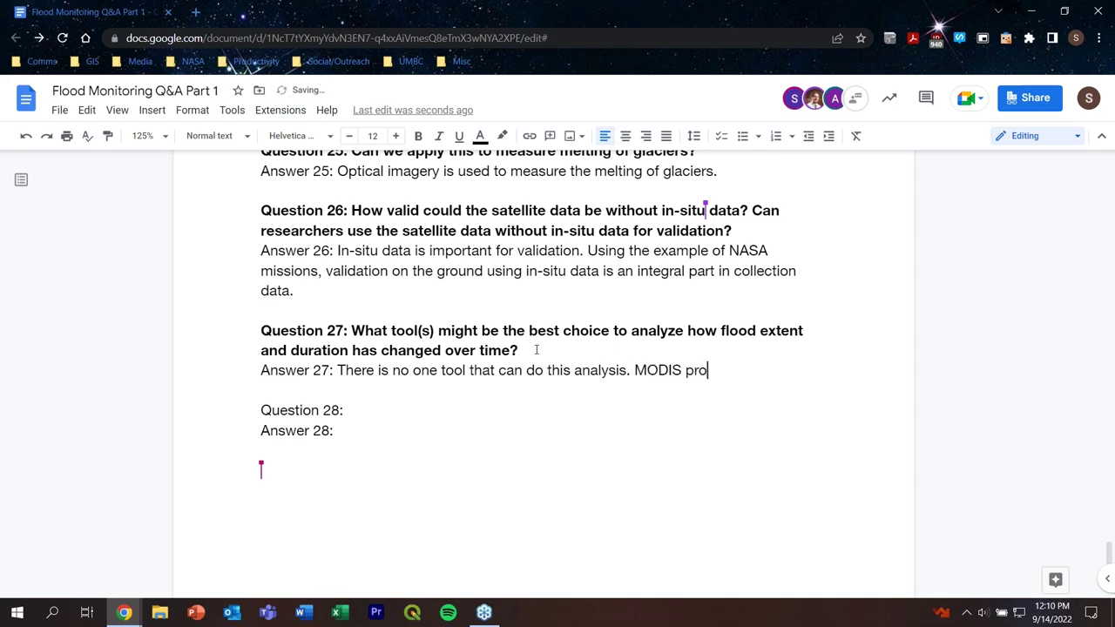
type("vides data fro")
key("BackSpace")
key("BackSpace")
type("or long t")
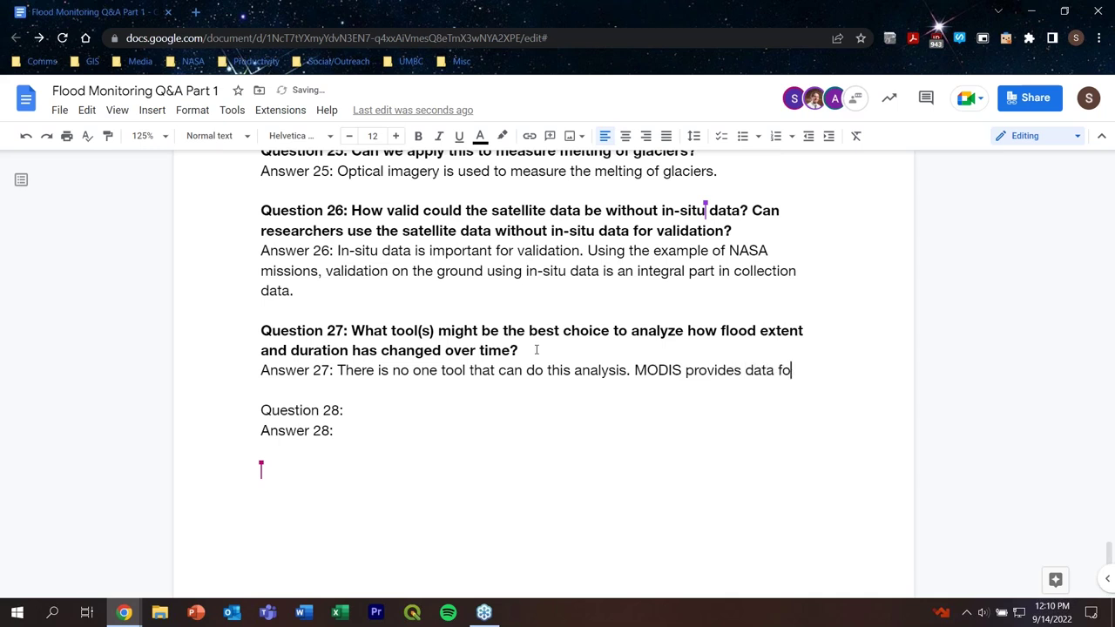
type("er")
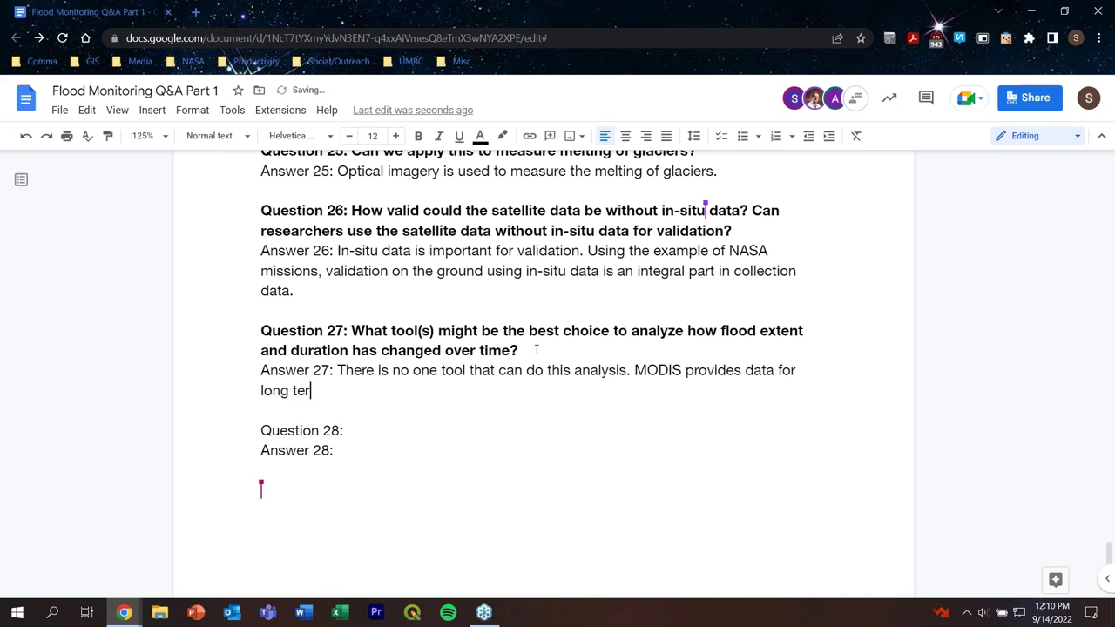
type("m flood extent")
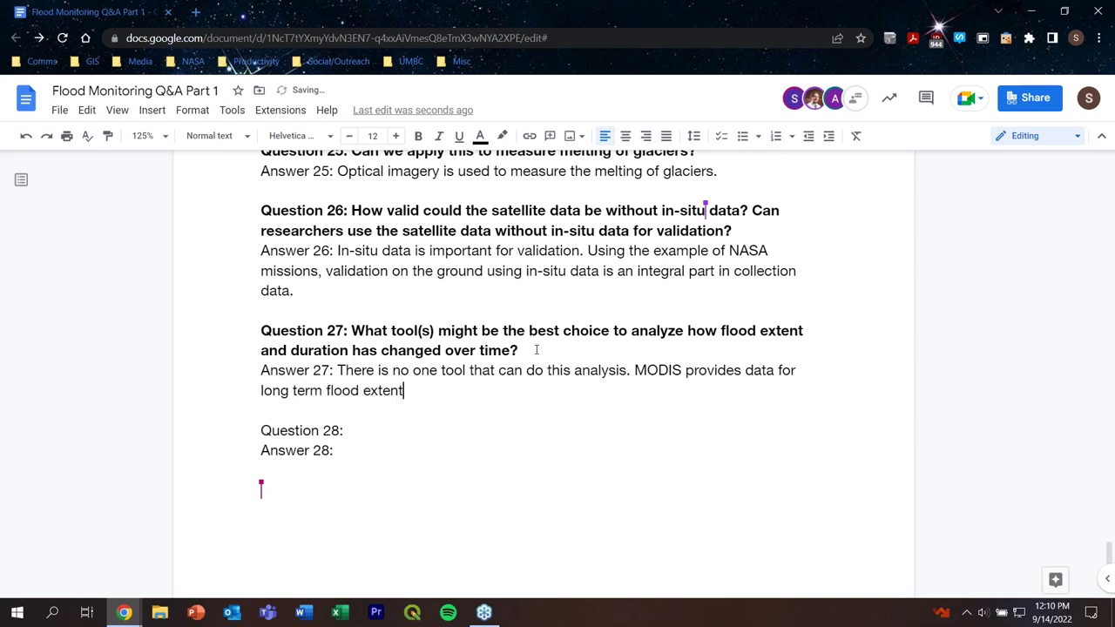
type(" and optical data ")
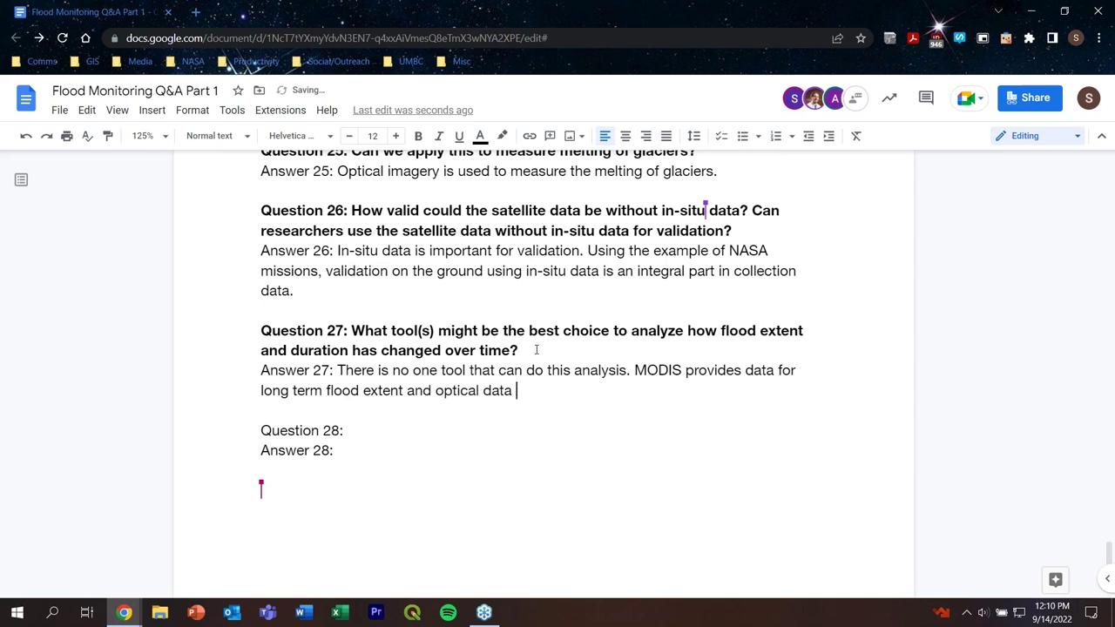
type("is used for nea")
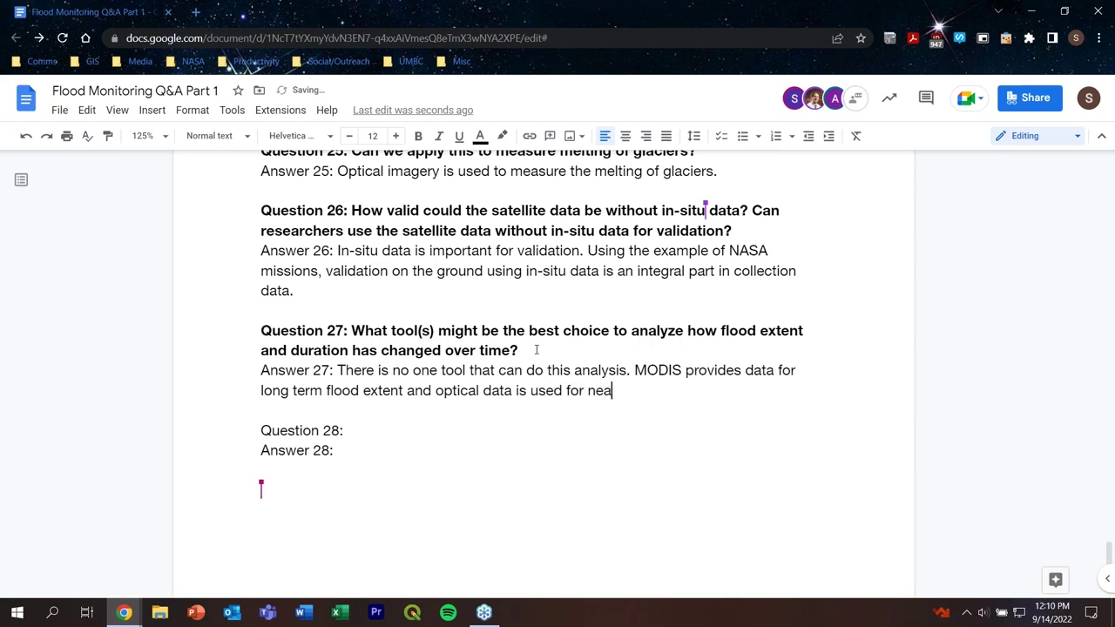
type("r real time fl")
type("ood ex")
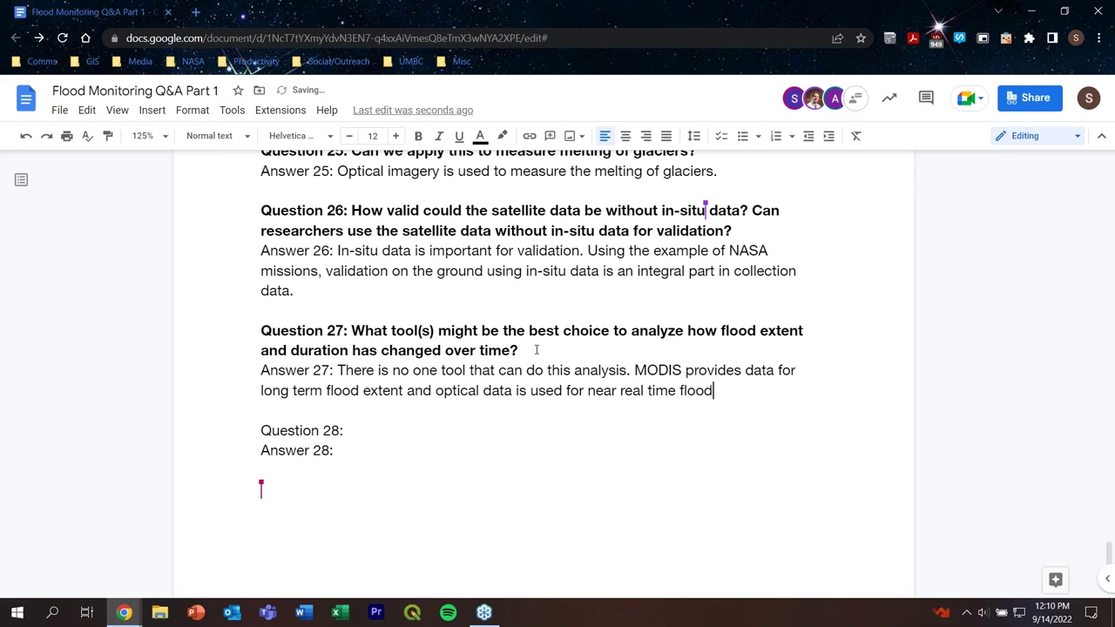
type("tent.")
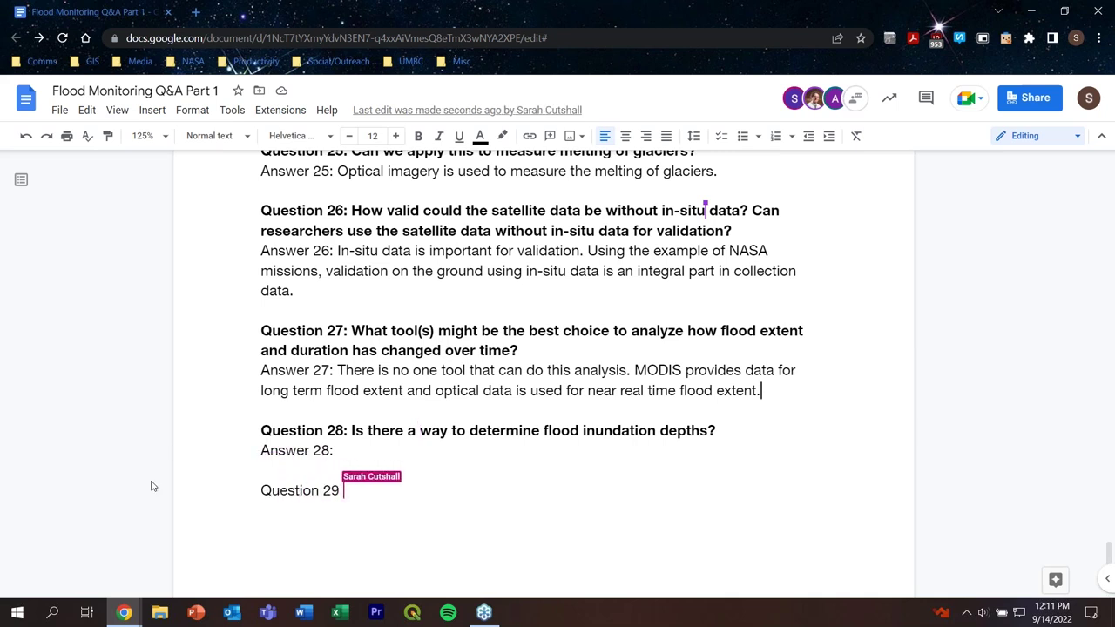
Step: Answer 28: 'It is possible, and we will be covering this in next week's presentation.'
left_click(340, 452)
scroll(750, 407, "down", 1)
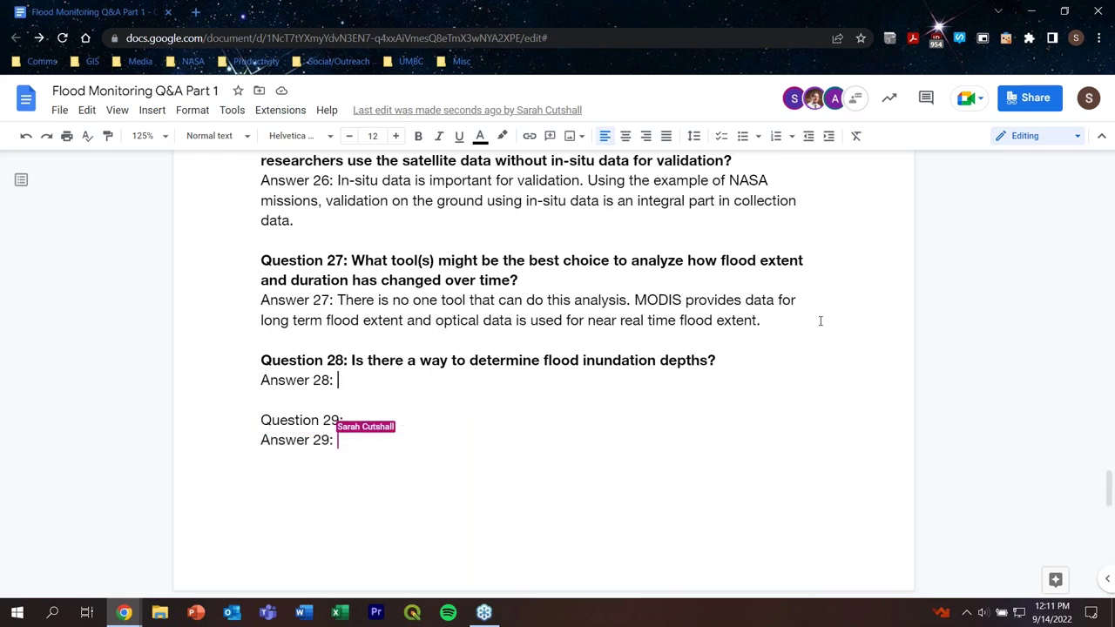
type("It ")
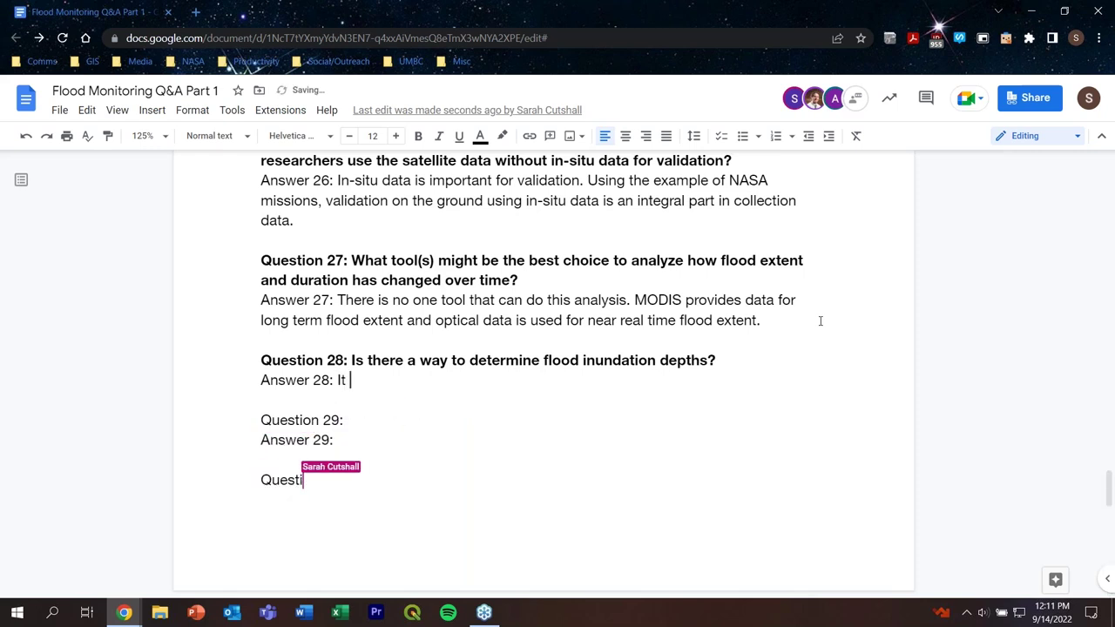
type("is po")
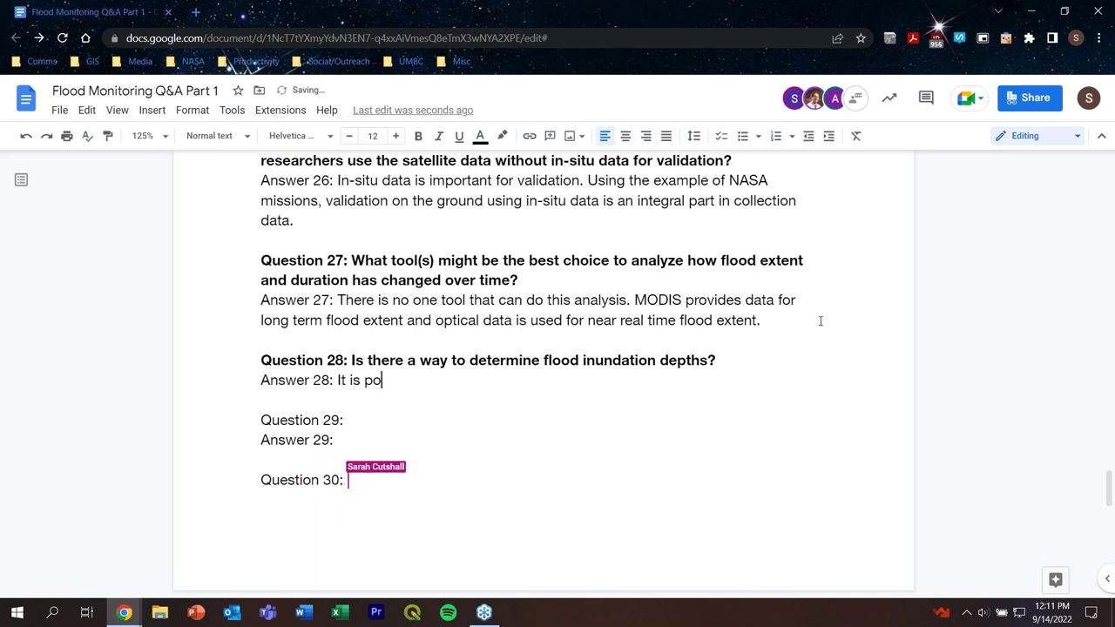
type("ssible")
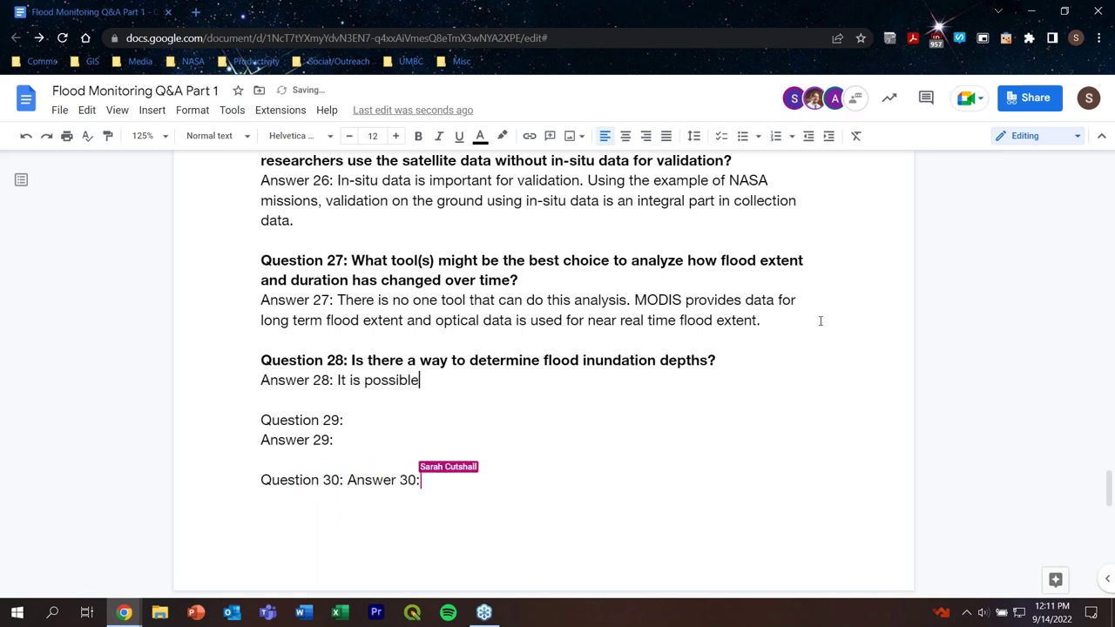
type(", and we ")
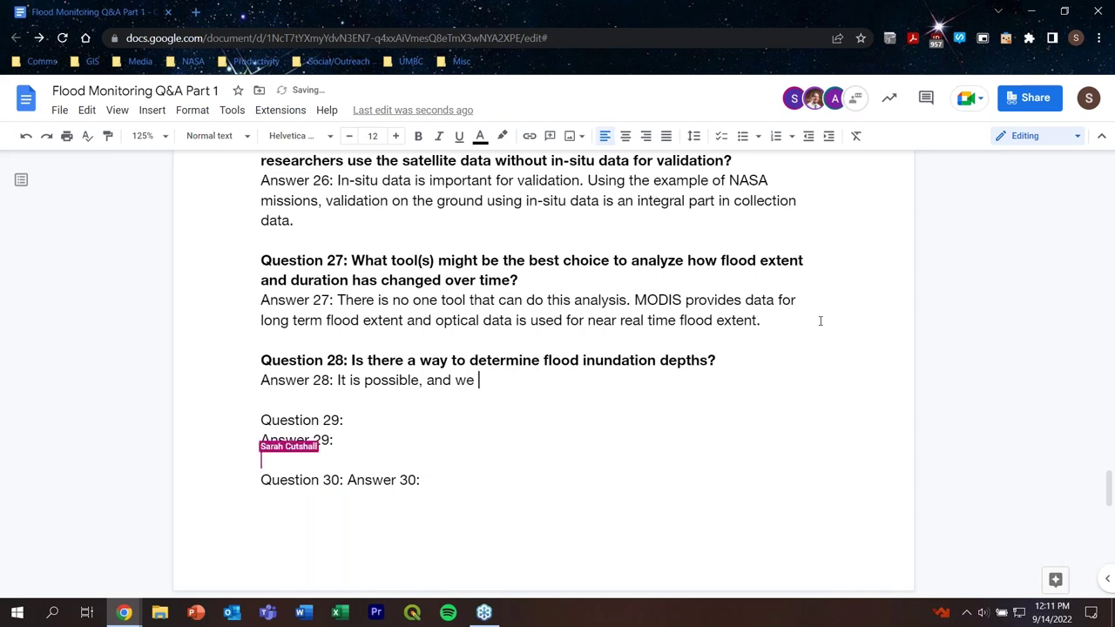
type("will be cov")
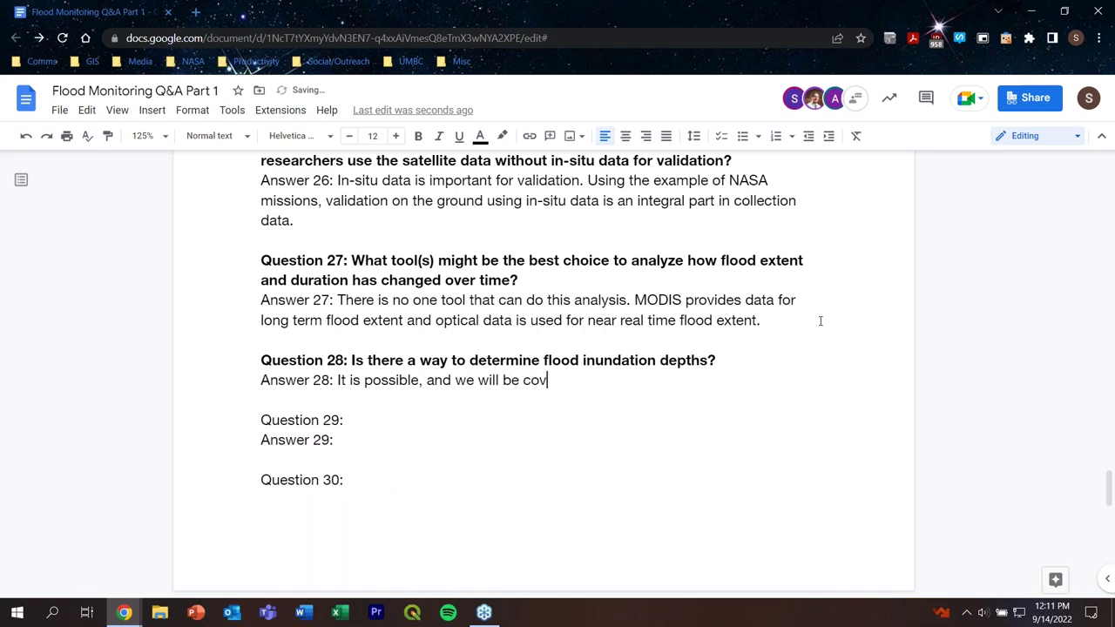
type("ering this in next w")
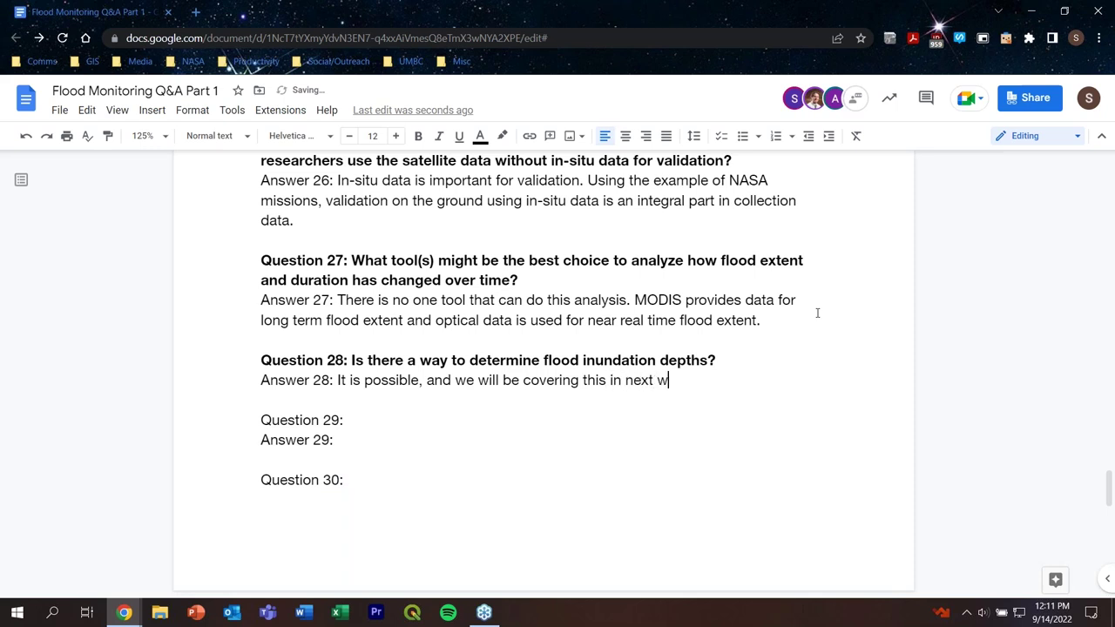
type("eek")
type("'s presentarion")
key("BackSpace")
key("BackSpace")
key("BackSpace")
key("BackSpace")
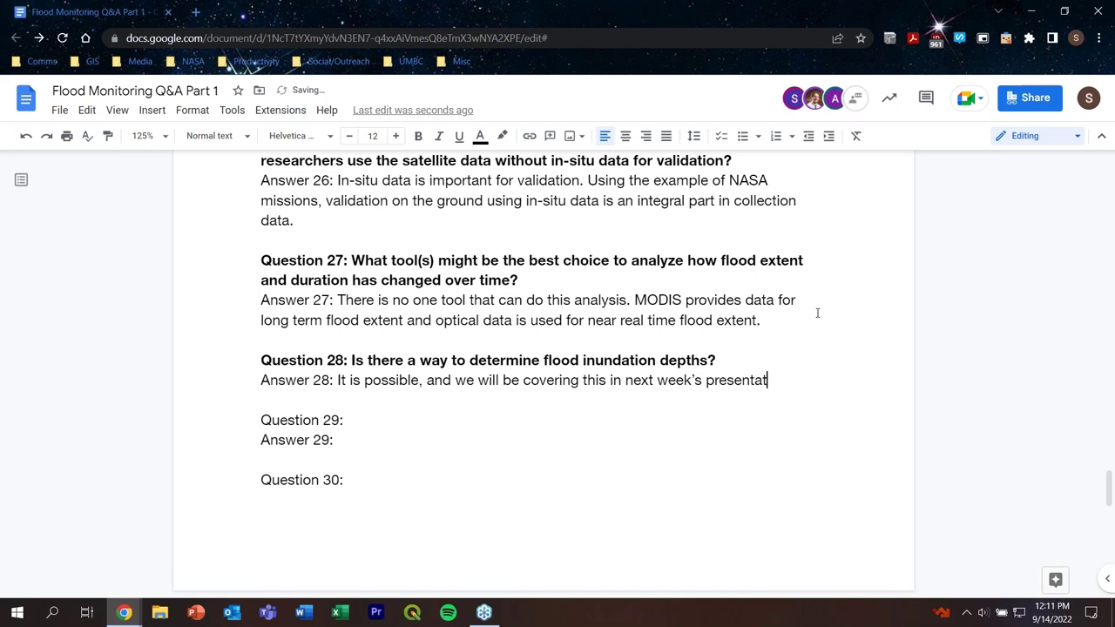
type("tion.")
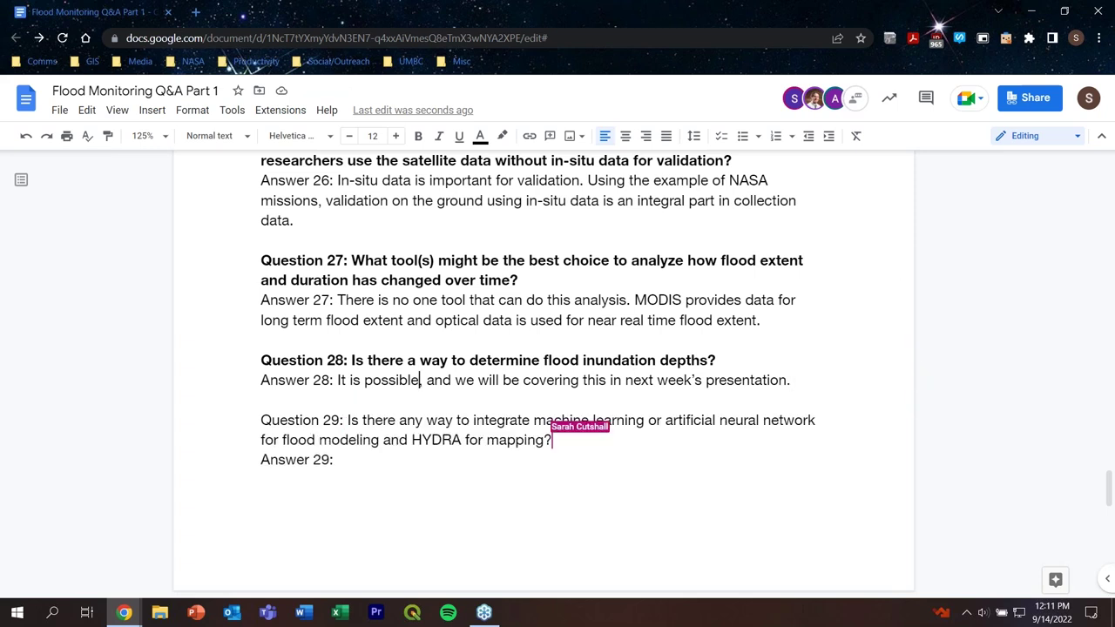
Step: Insert 'using routing models' after 'possible' in Answer 28
type("using r")
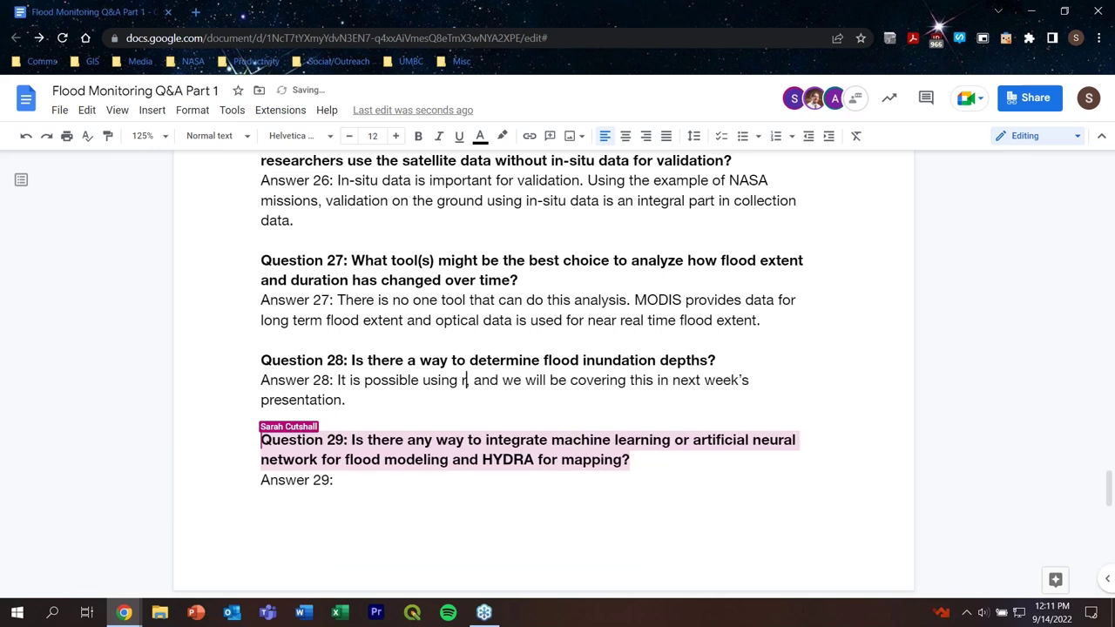
type("outing modl")
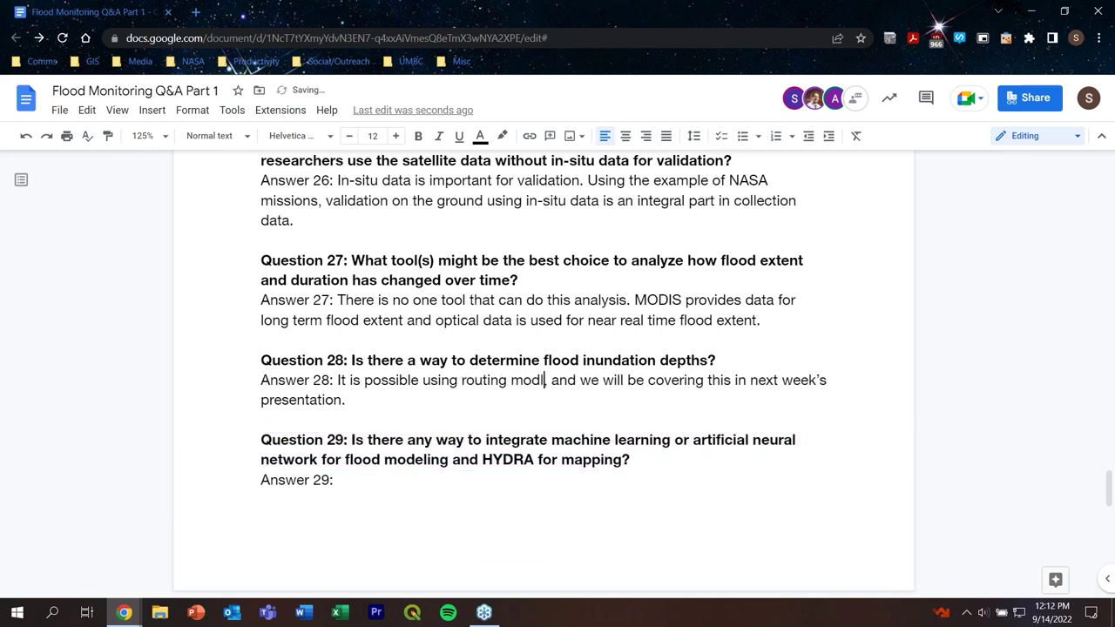
key("BackSpace")
type("els")
key("Right")
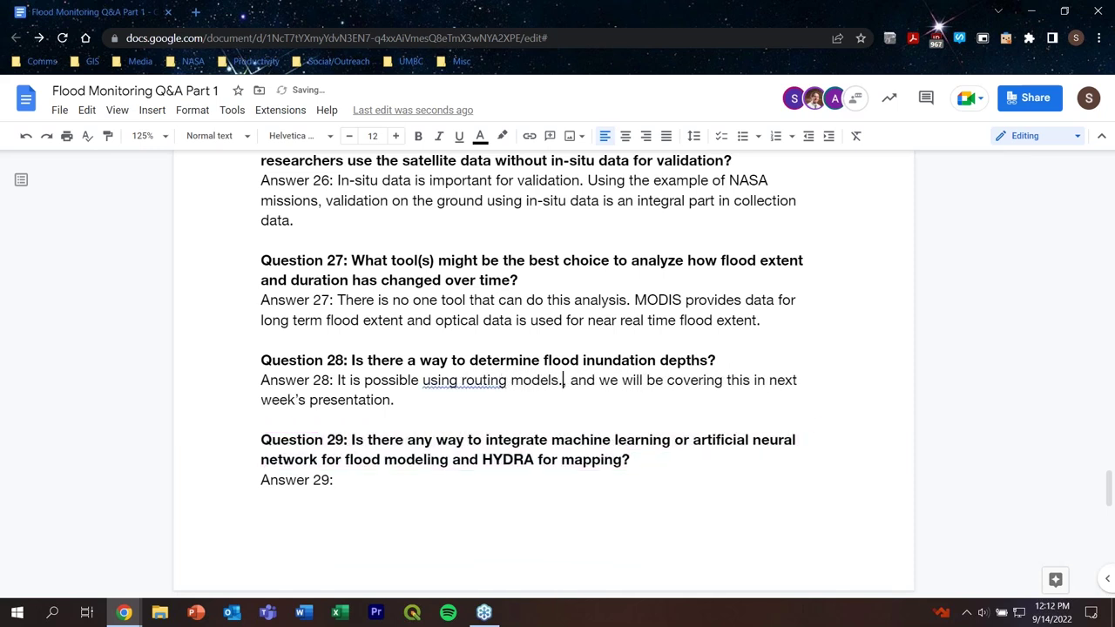
key("BackSpace")
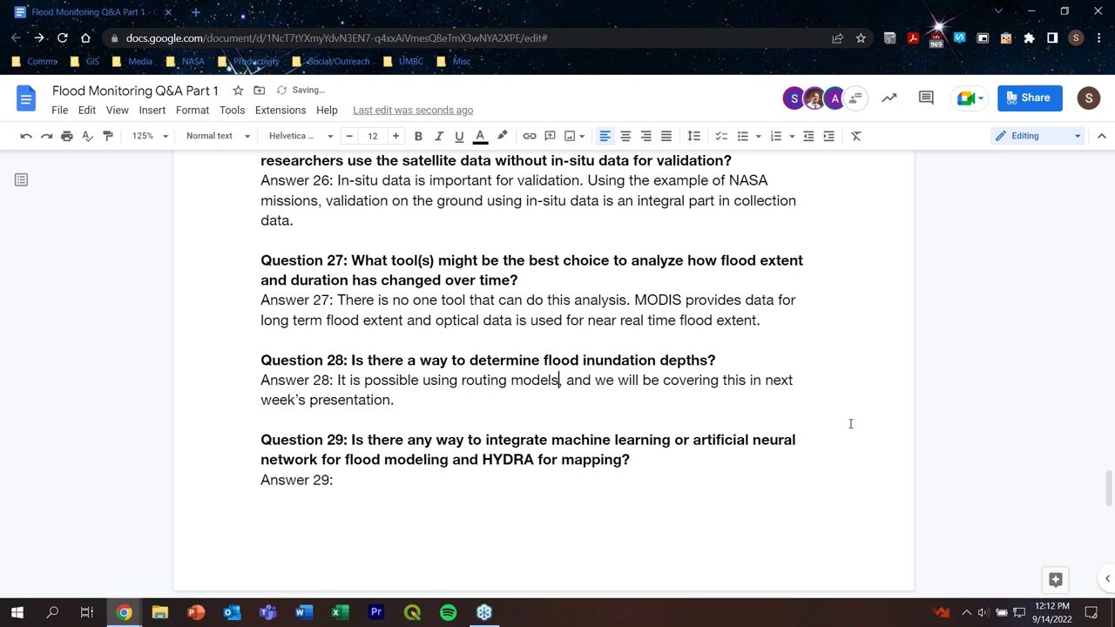
double_click(423, 492)
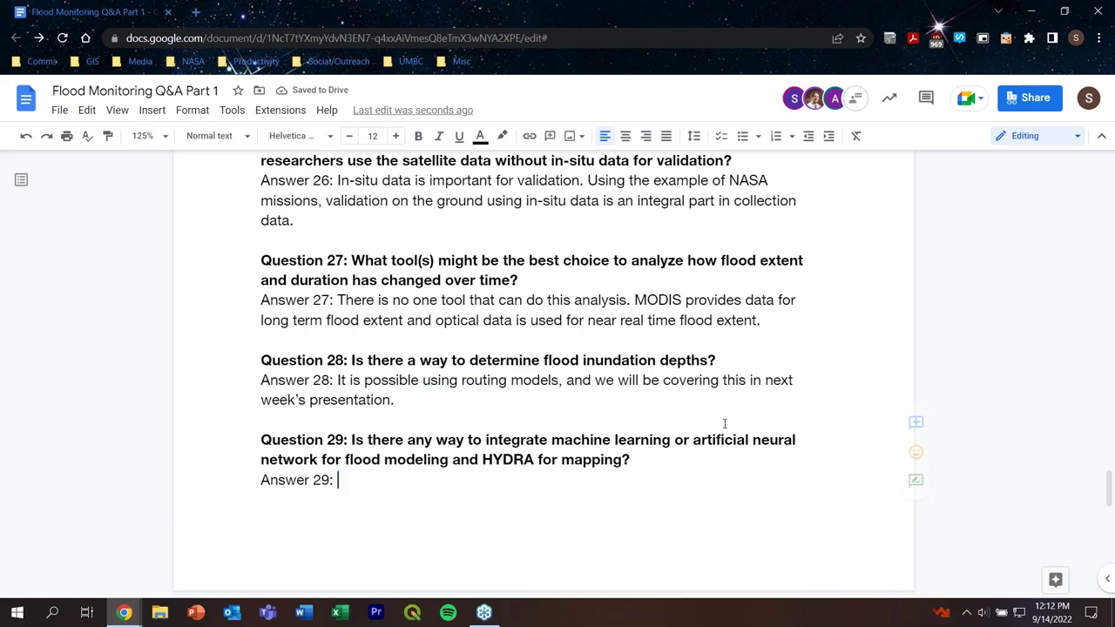
Step: Type Answer 29 as 'It is possible, but this is more of a research question versus one'
scroll(723, 423, "down", 2)
scroll(724, 423, "down", 1)
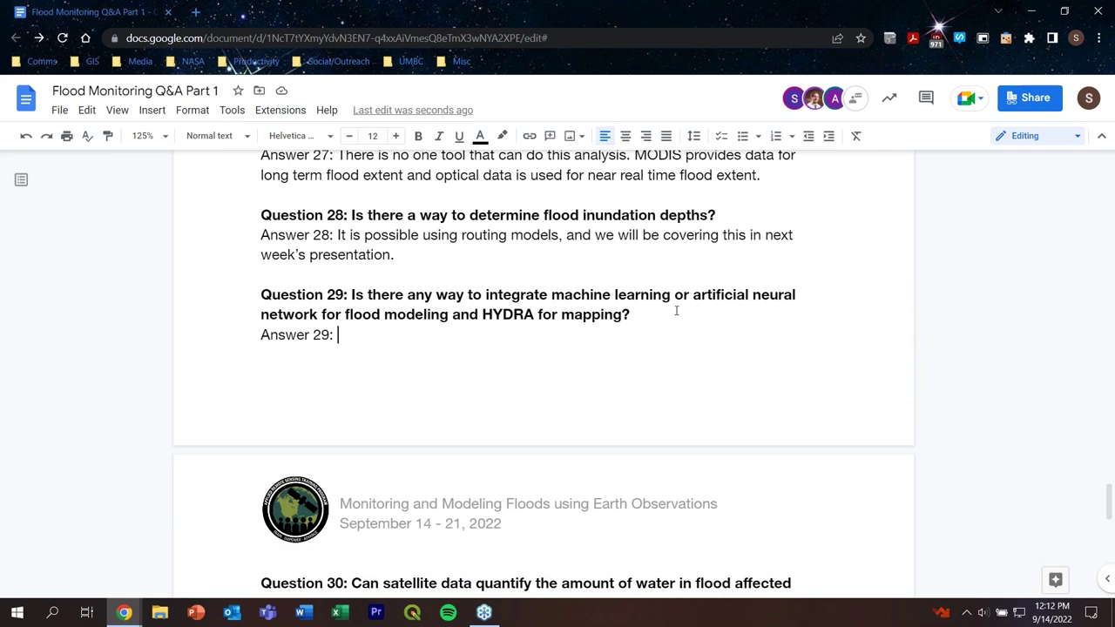
type("It is possi")
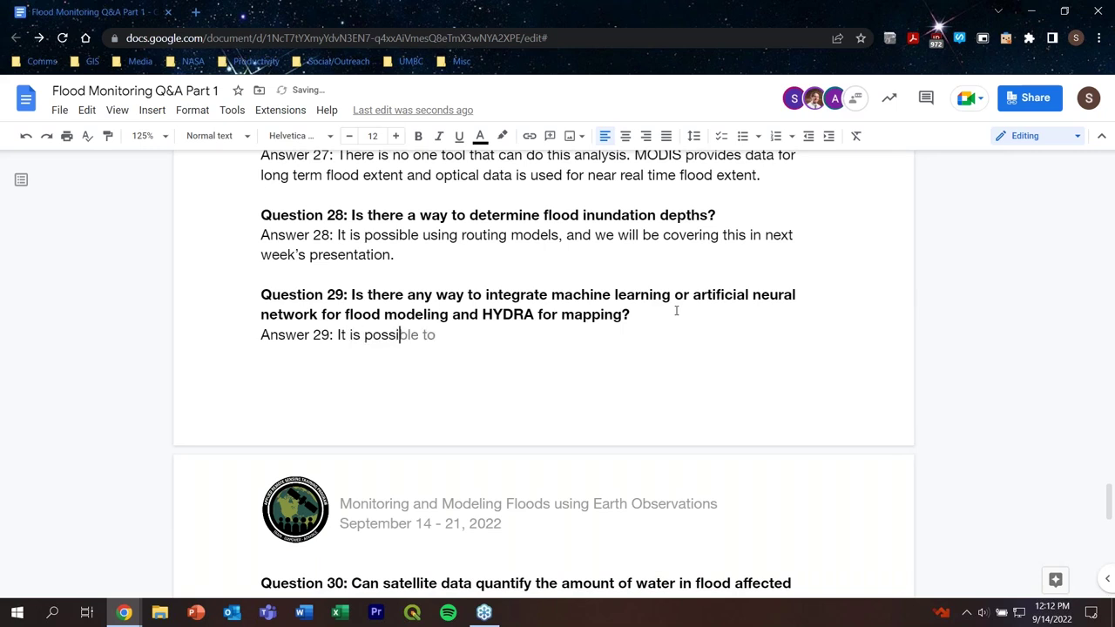
type("ble, but this is n")
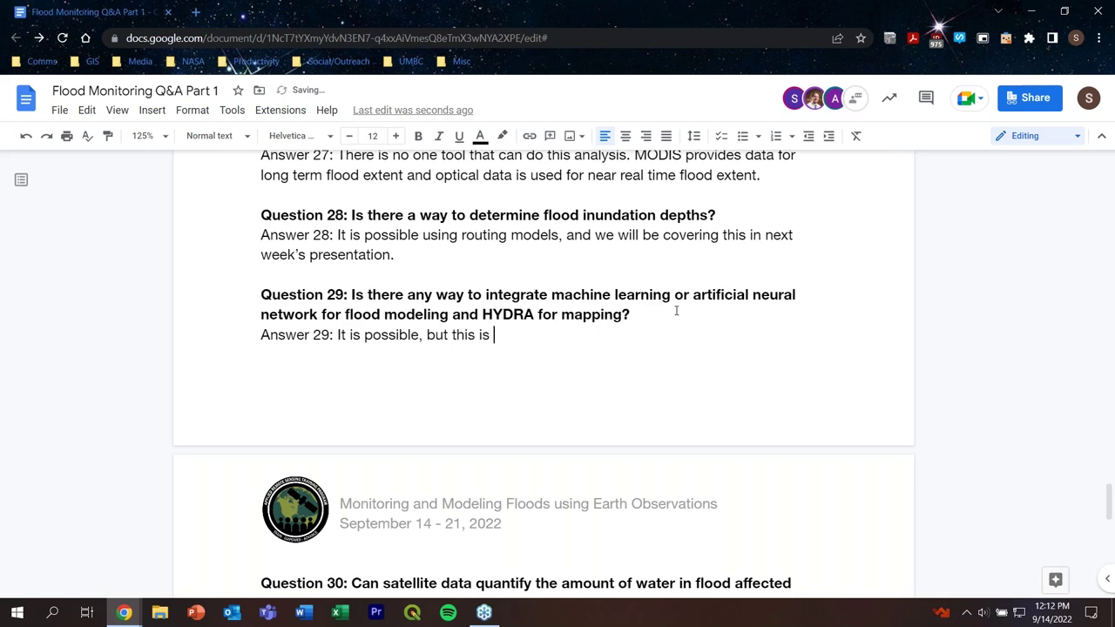
key("BackSpace")
type("more of a rease")
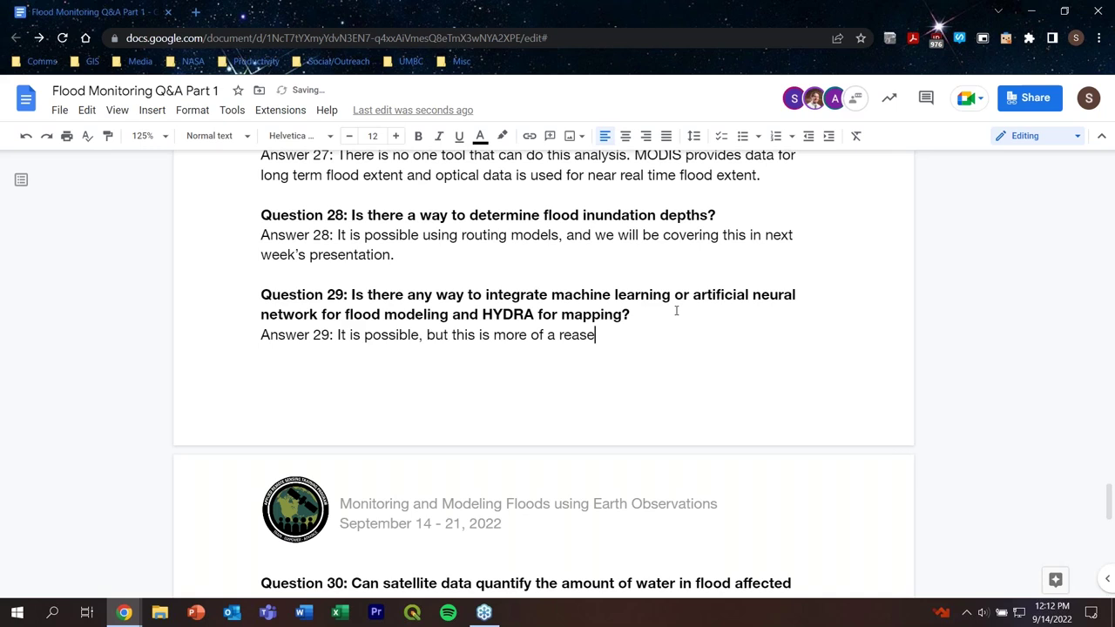
key("BackSpace")
key("BackSpace")
key("BackSpace")
type("sear")
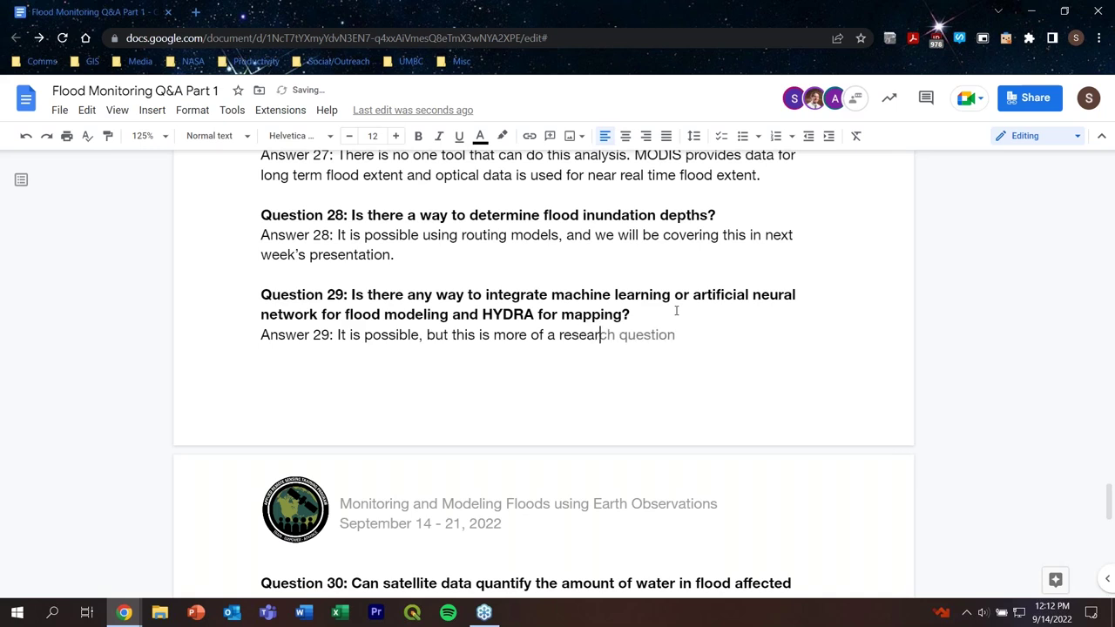
type("ch question versus")
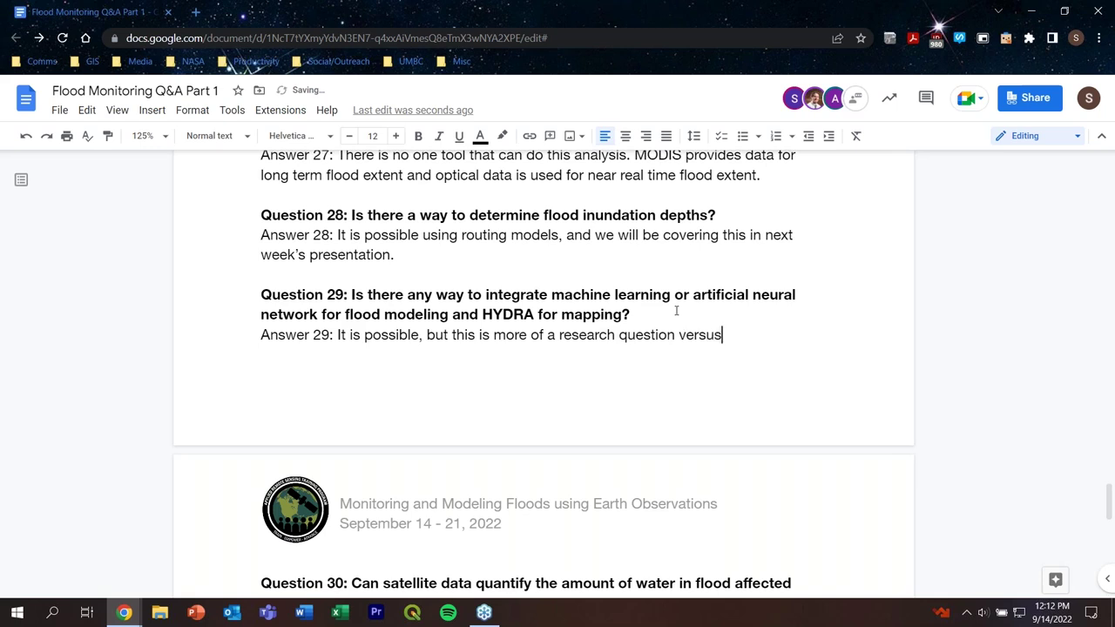
type(" one")
Step: Remove 'versus one' from Answer 29 and end it with a period
key("BackSpace")
key("BackSpace")
key("BackSpace")
key("BackSpace")
key("BackSpace")
key("BackSpace")
key("BackSpace")
key("BackSpace")
key("BackSpace")
key("BackSpace")
key("BackSpace")
key("BackSpace")
type(";")
key("BackSpace")
type(".")
scroll(676, 311, "down", 3)
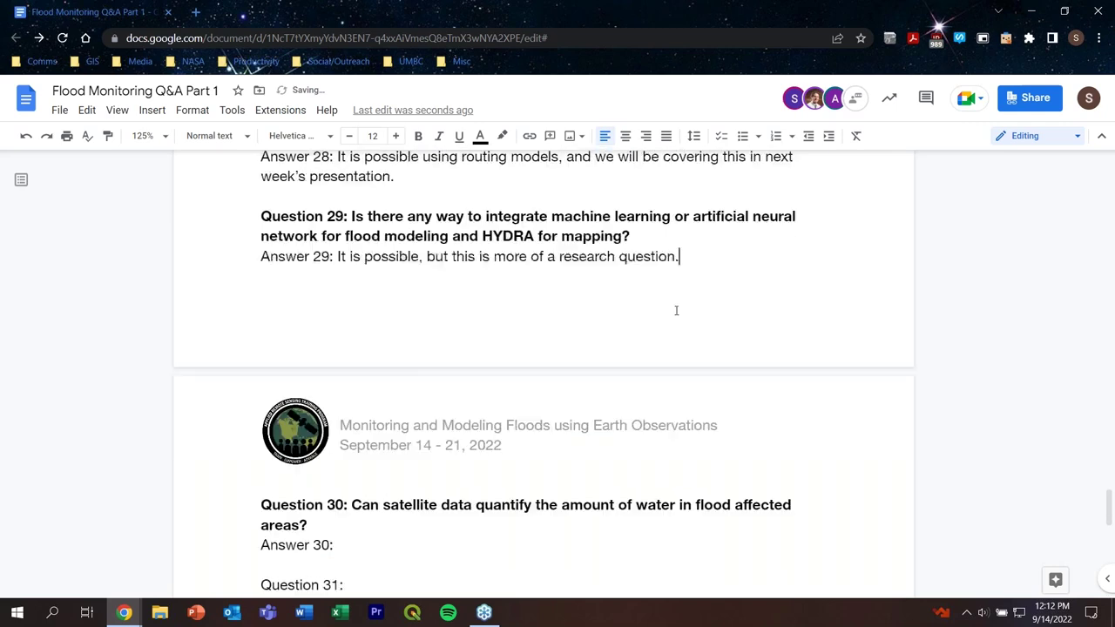
Step: Type Answer 30: 'Satellite data in tandem with hydrologic models can help with that.'
left_click(369, 398)
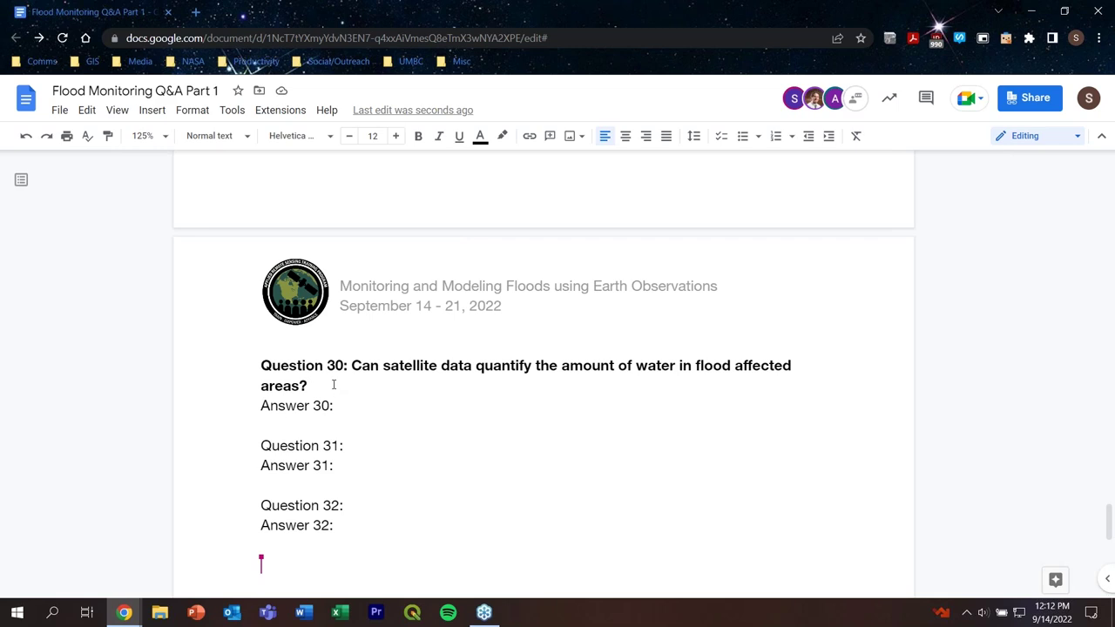
type("Satelling")
key("BackSpace")
key("BackSpace")
key("BackSpace")
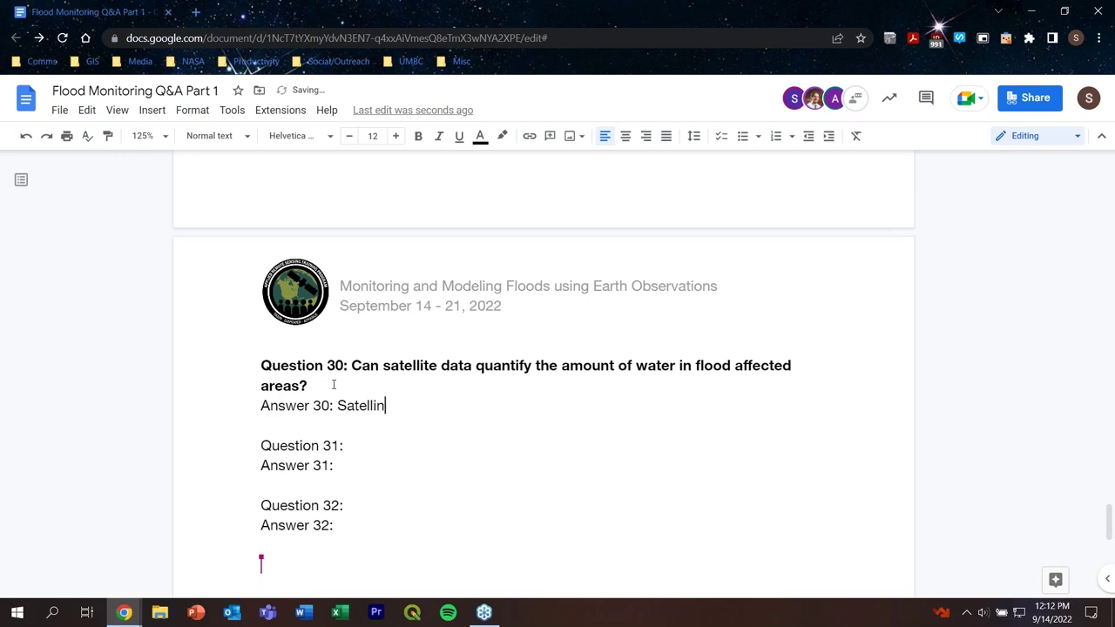
type("ite data in te")
key("BackSpace")
type("andem wi")
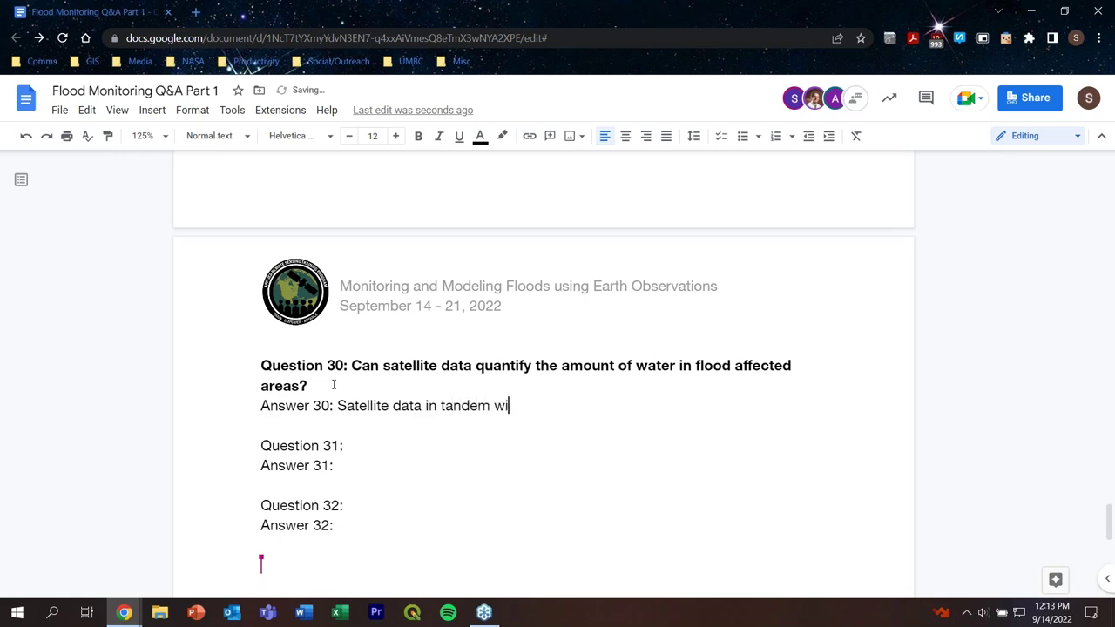
type("th hydrologic mod")
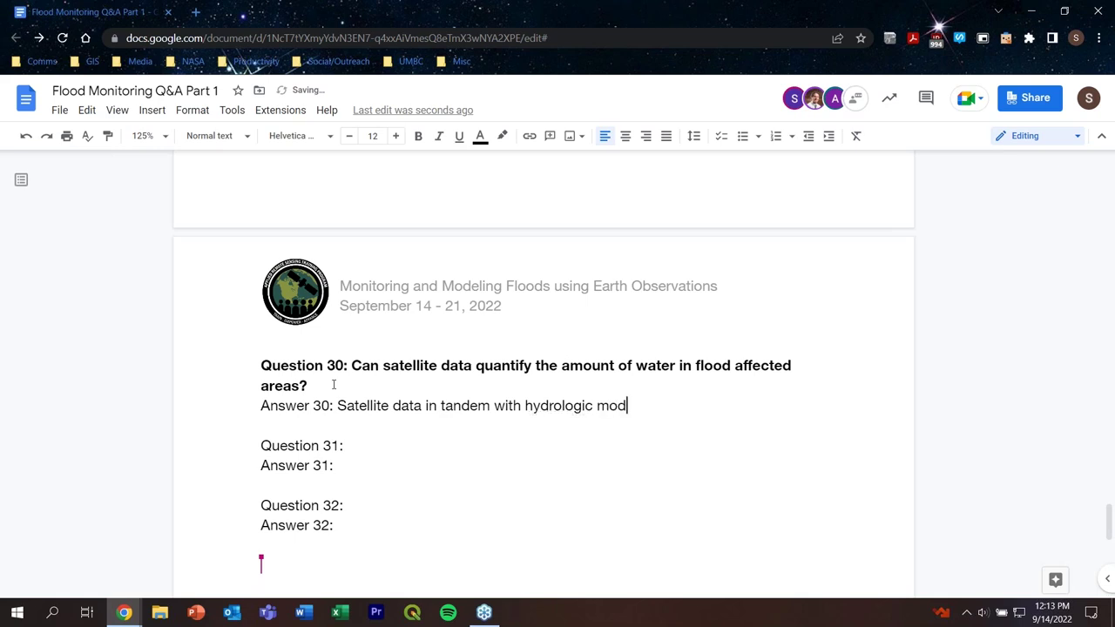
type("els can help with that")
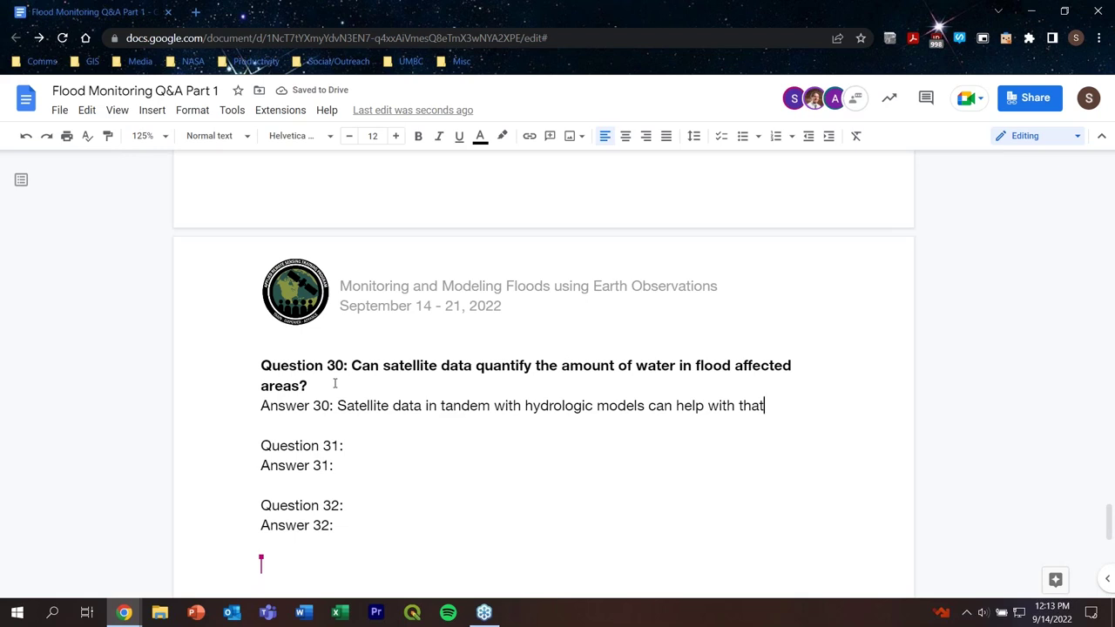
type(".")
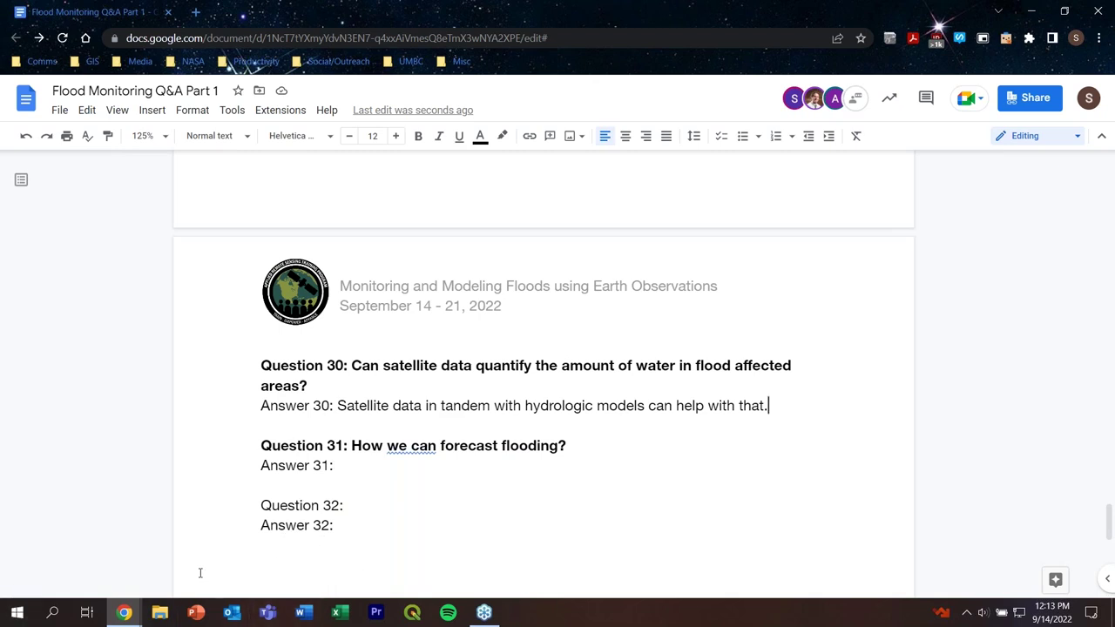
double_click(380, 466)
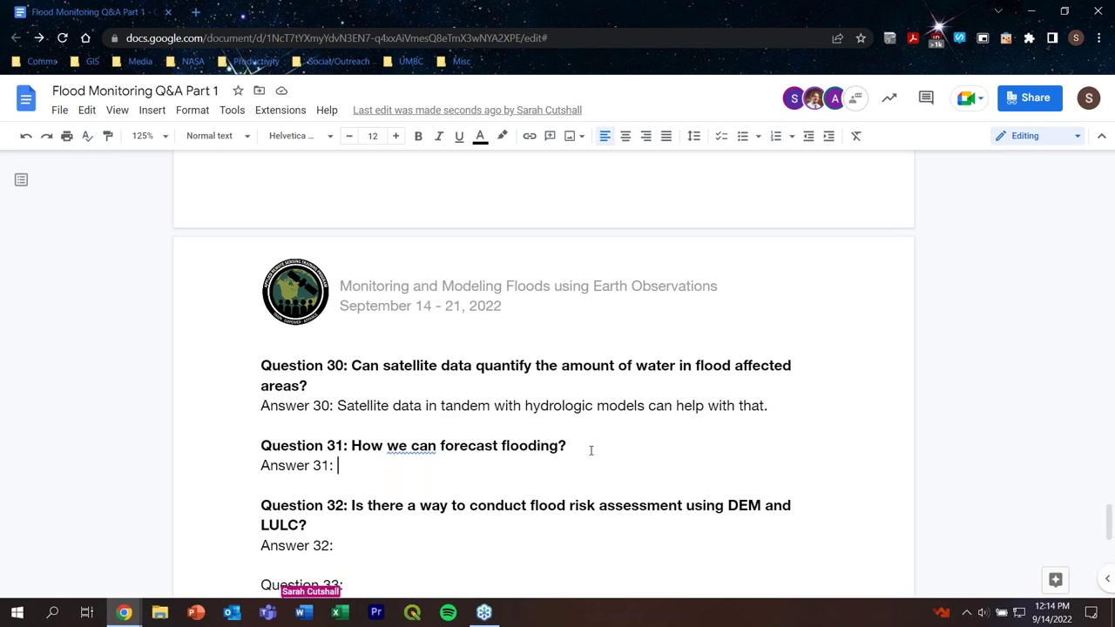
Step: Type Answer 32 as 'Yes. We will provide references to these.', correcting 'Well' to 'We'
scroll(590, 450, "down", 2)
left_click(378, 418)
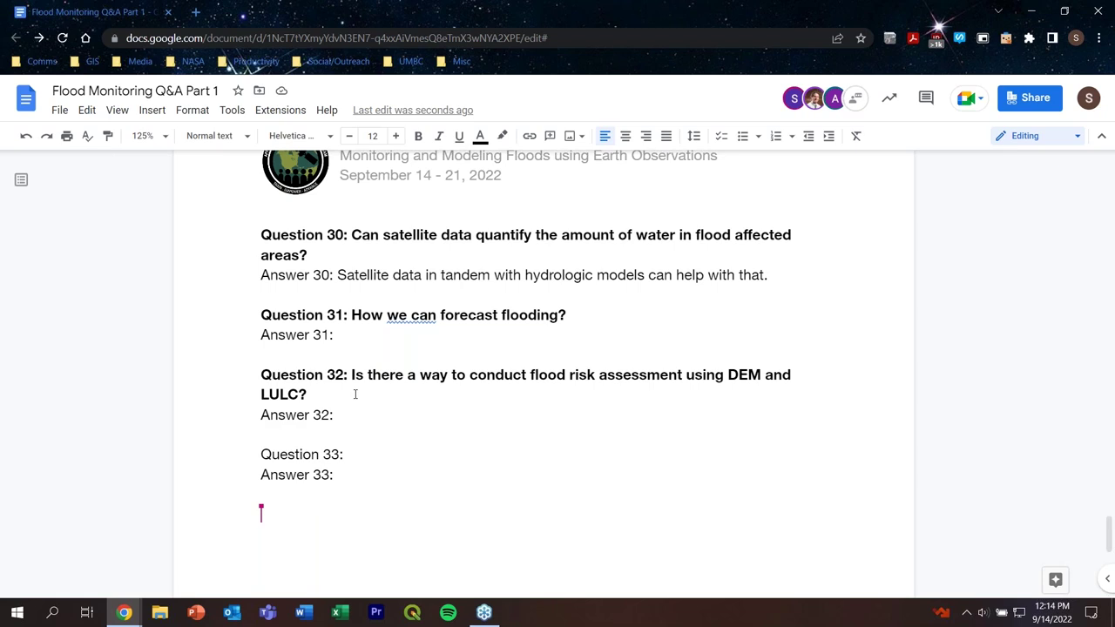
type("Yes.")
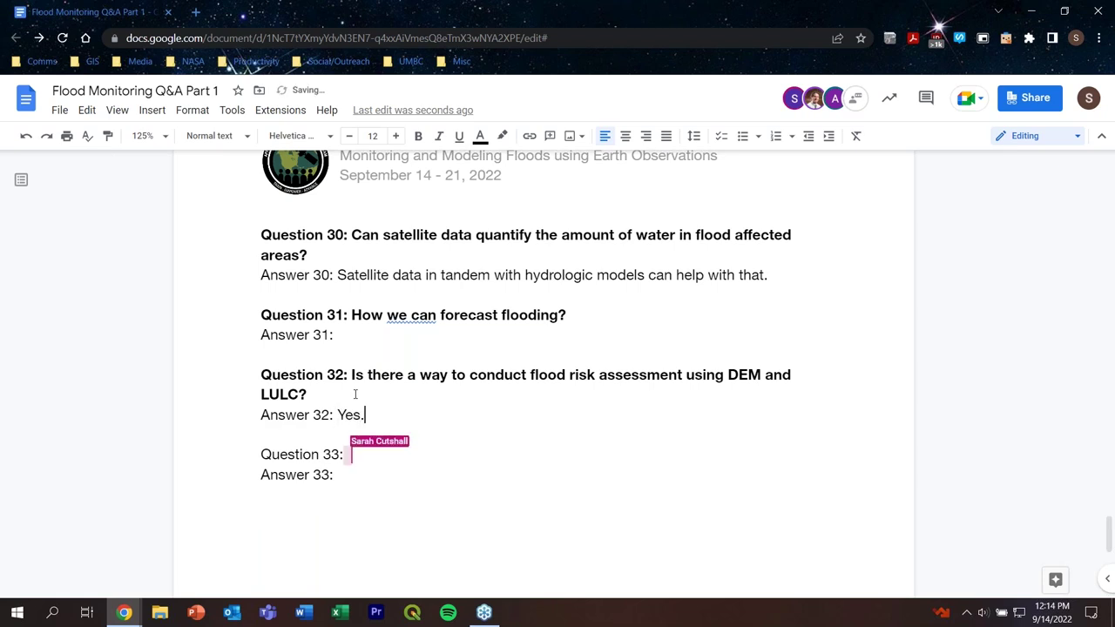
type(" We")
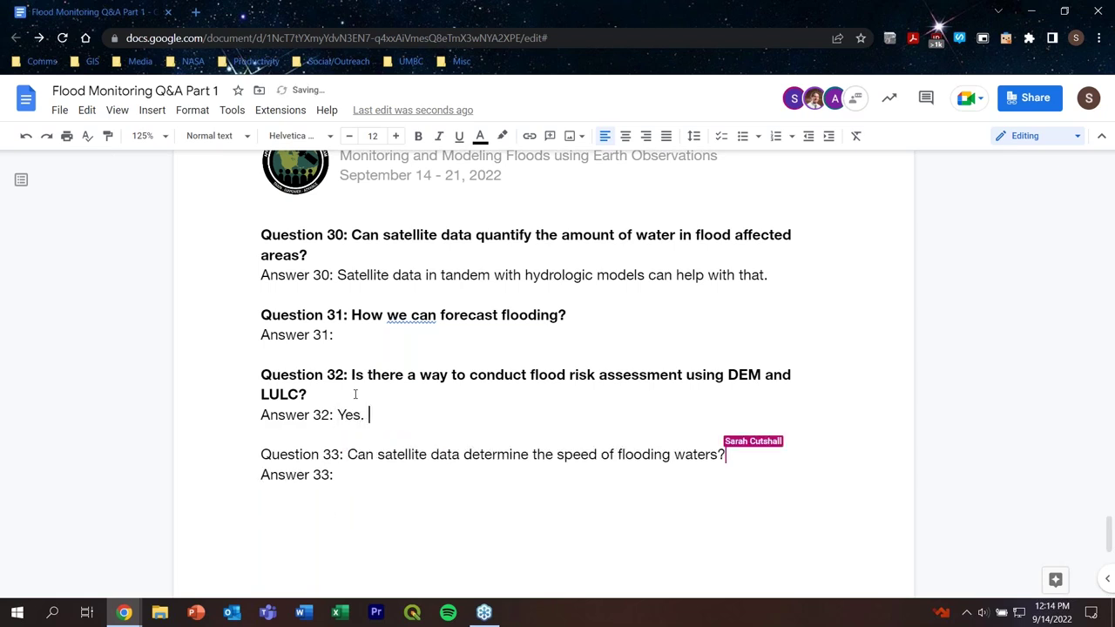
type("ll wi")
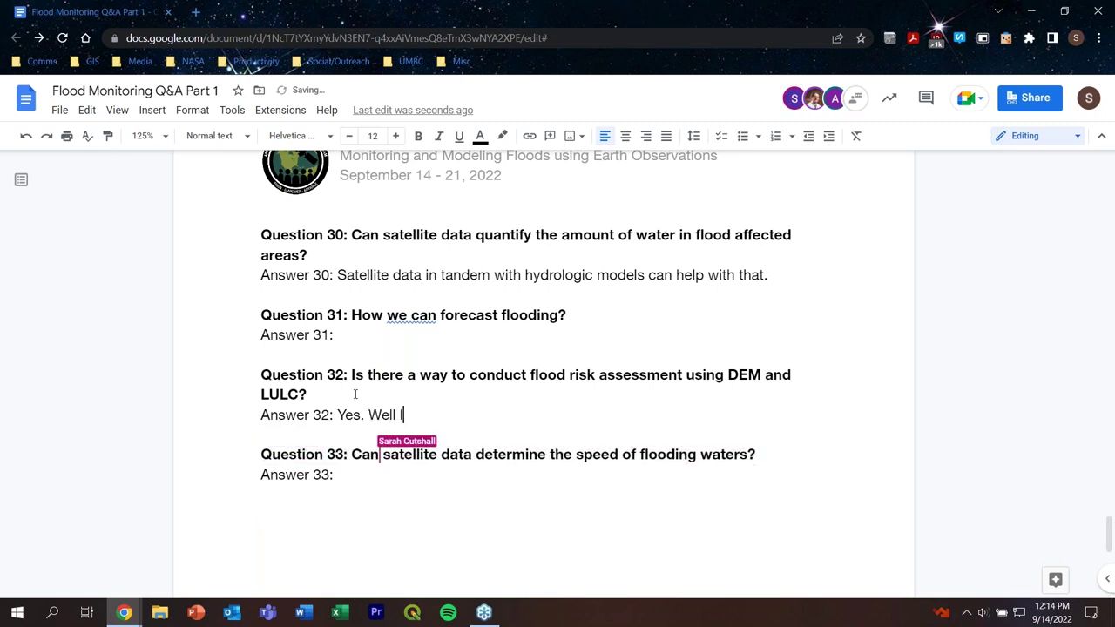
type("ll pro")
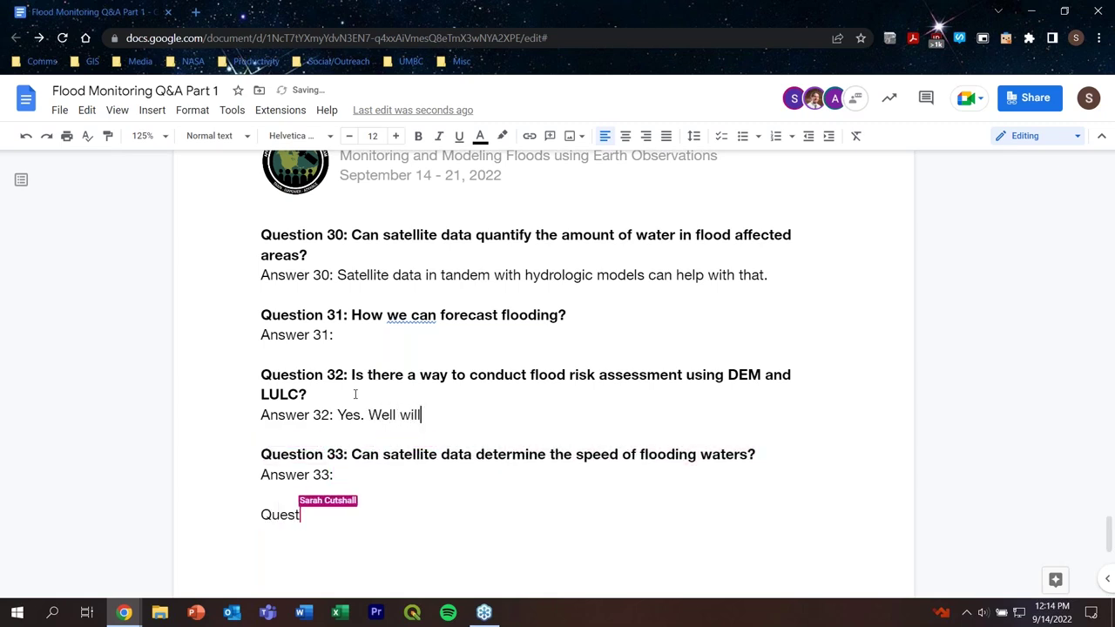
type("vide r")
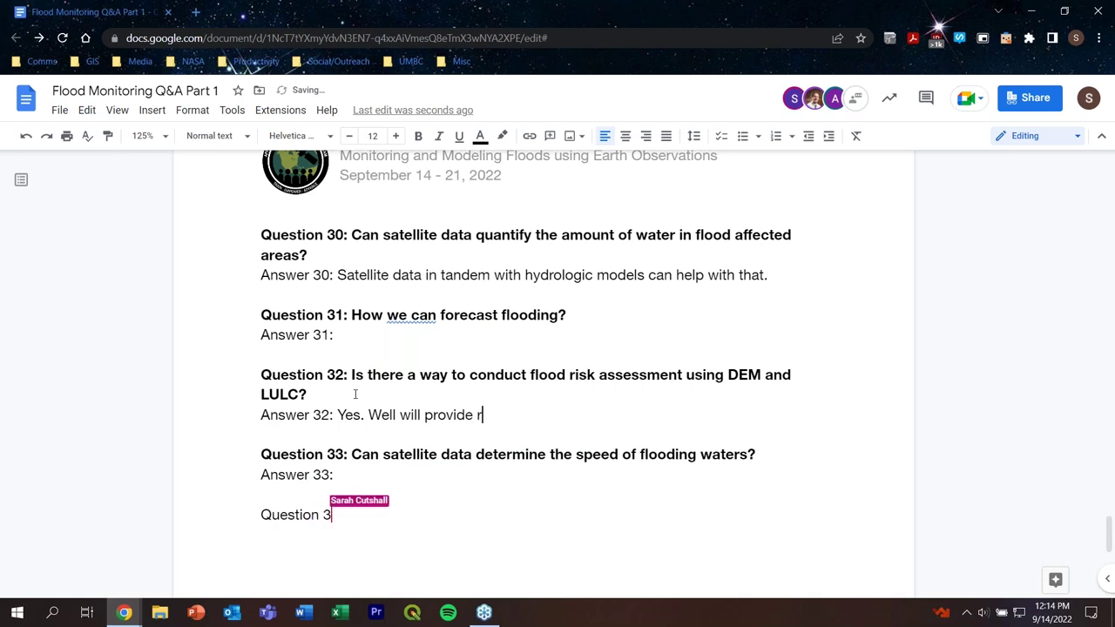
type("eferences to t")
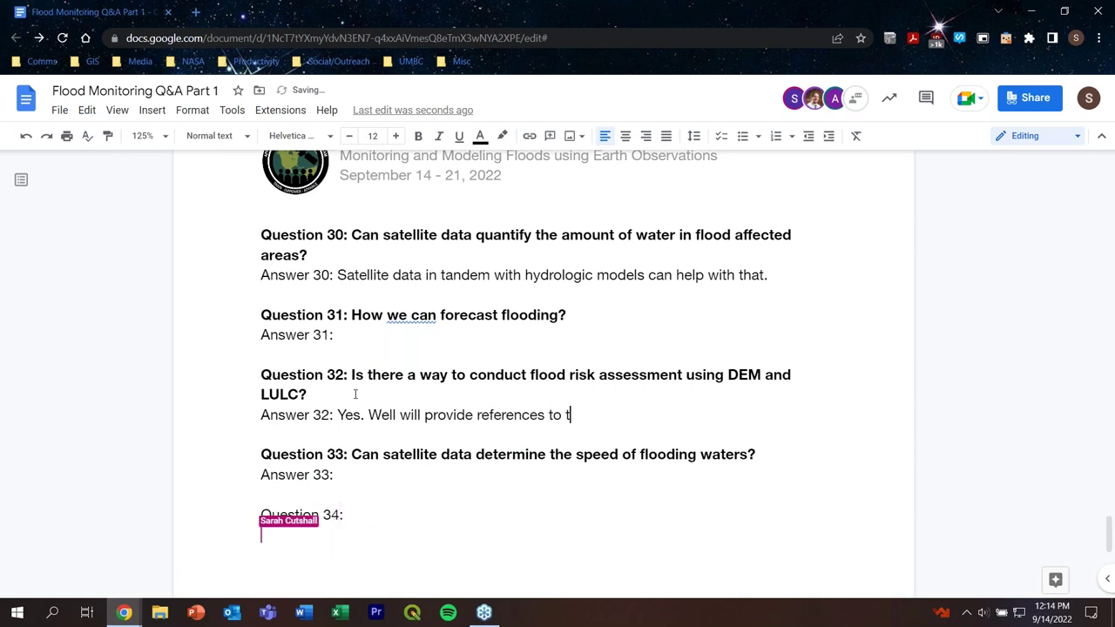
type("hese.")
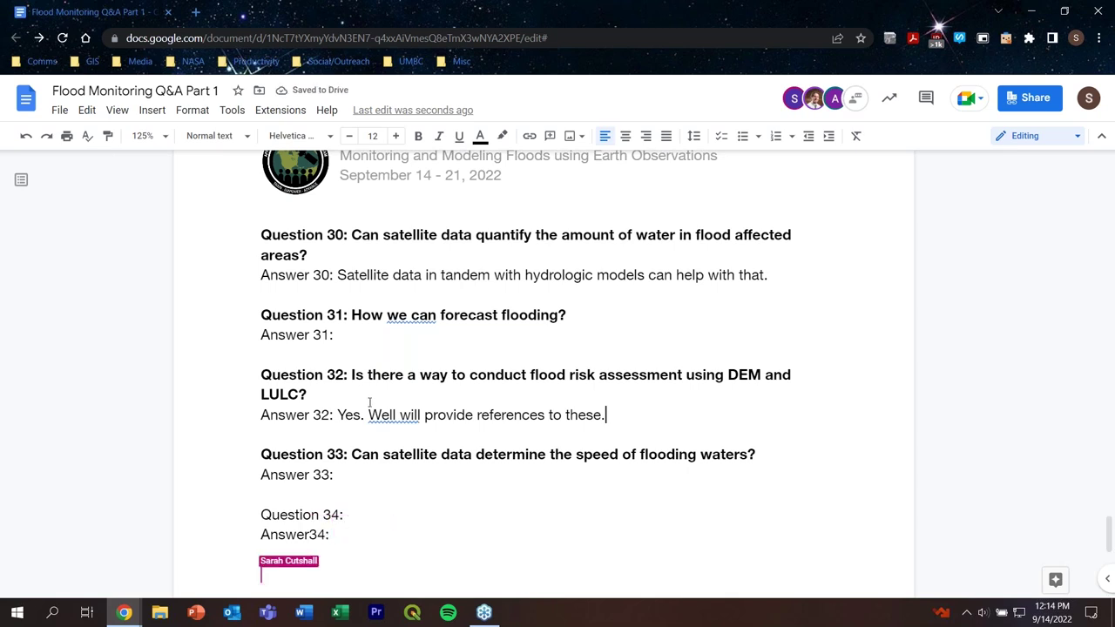
left_click(381, 415)
left_click(396, 414)
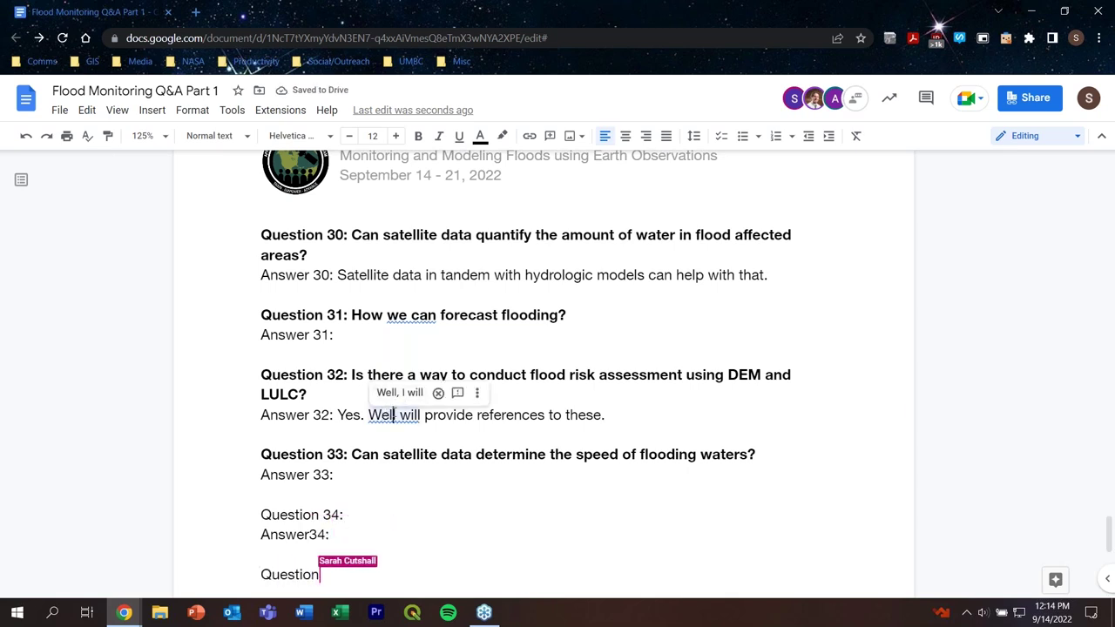
key("BackSpace")
key("BackSpace")
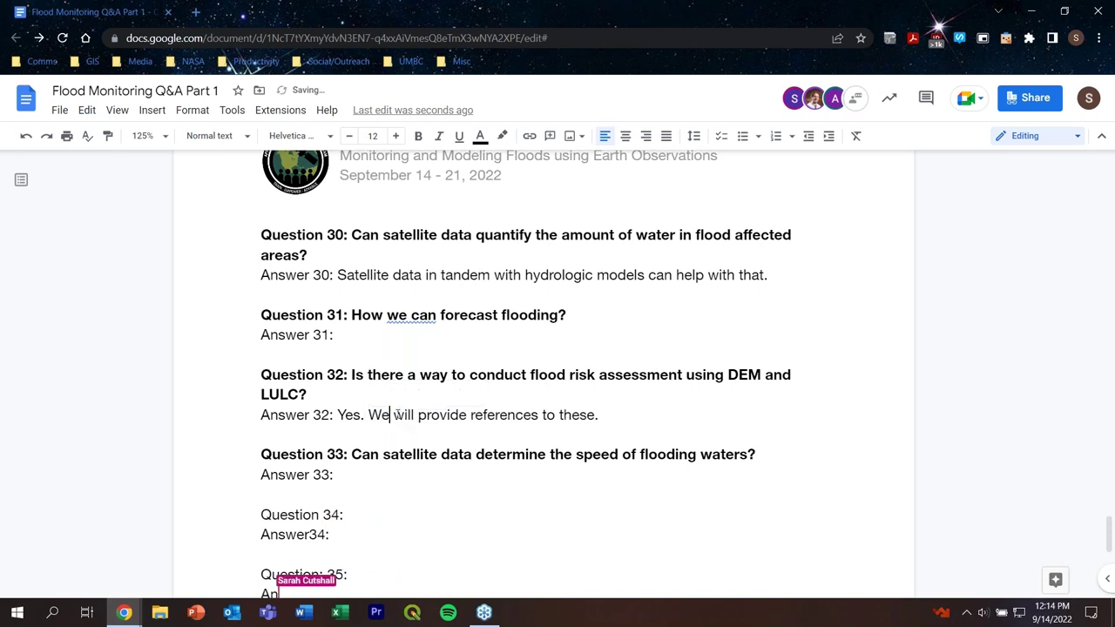
left_click(345, 470)
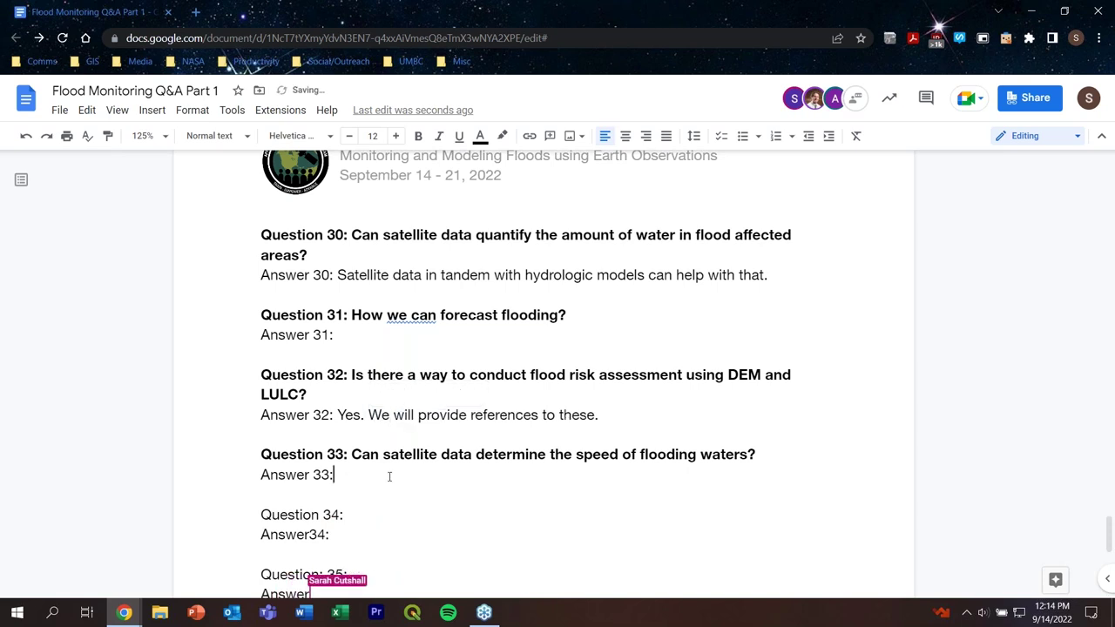
Step: Answer Q33 'If you use hydrologic models, those are outputs of said models.' and Q34 'We will look into this further.'
scroll(740, 418, "down", 2)
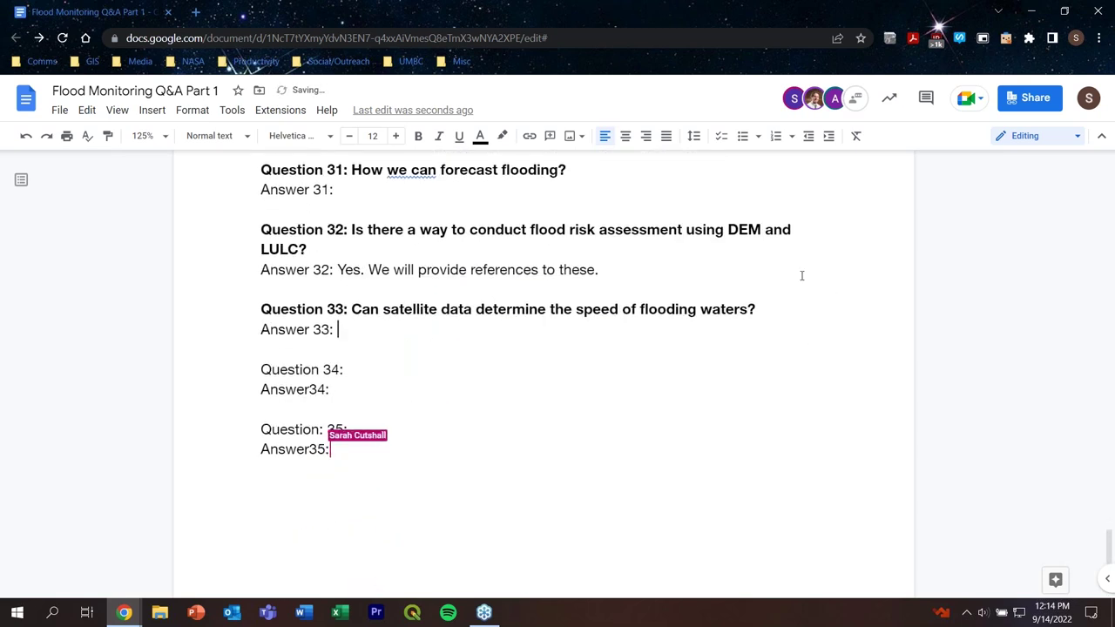
type("If you ")
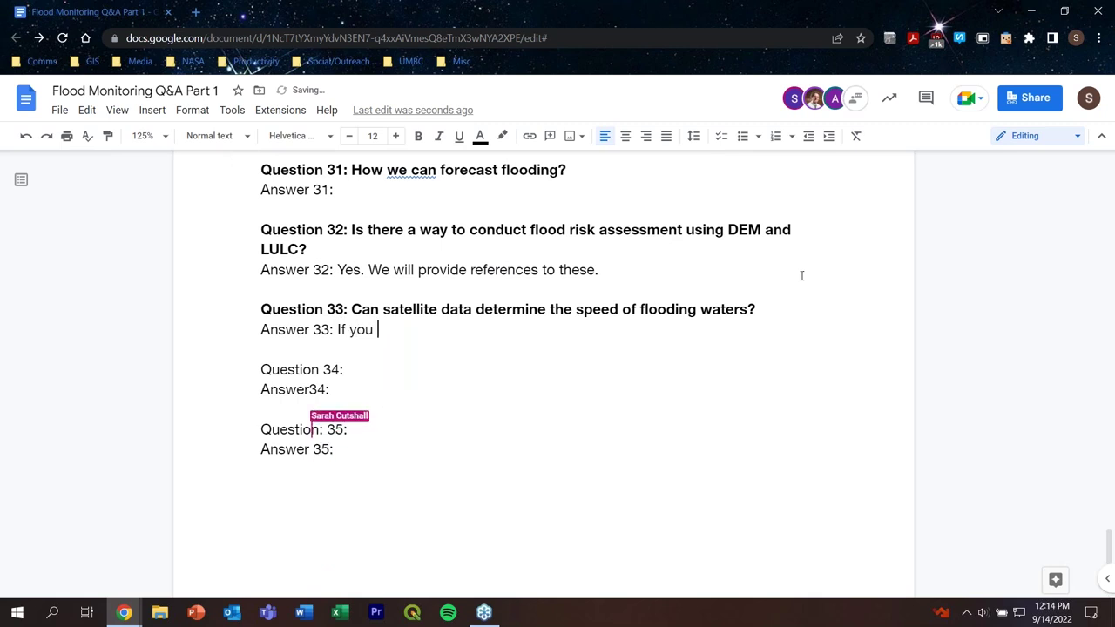
type("use ")
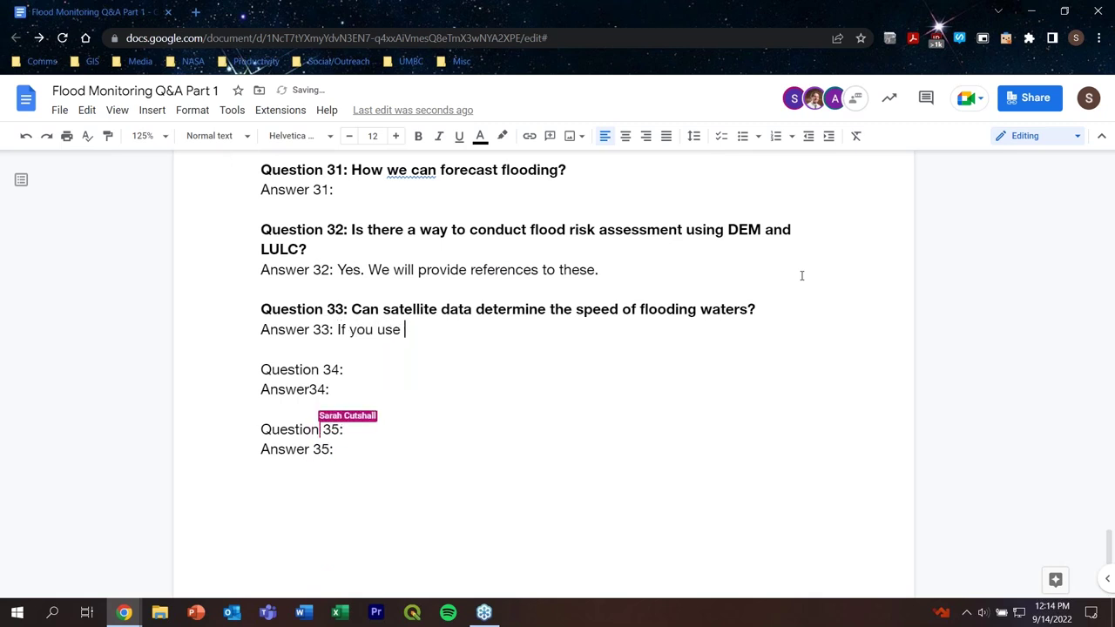
type("hydrologic ")
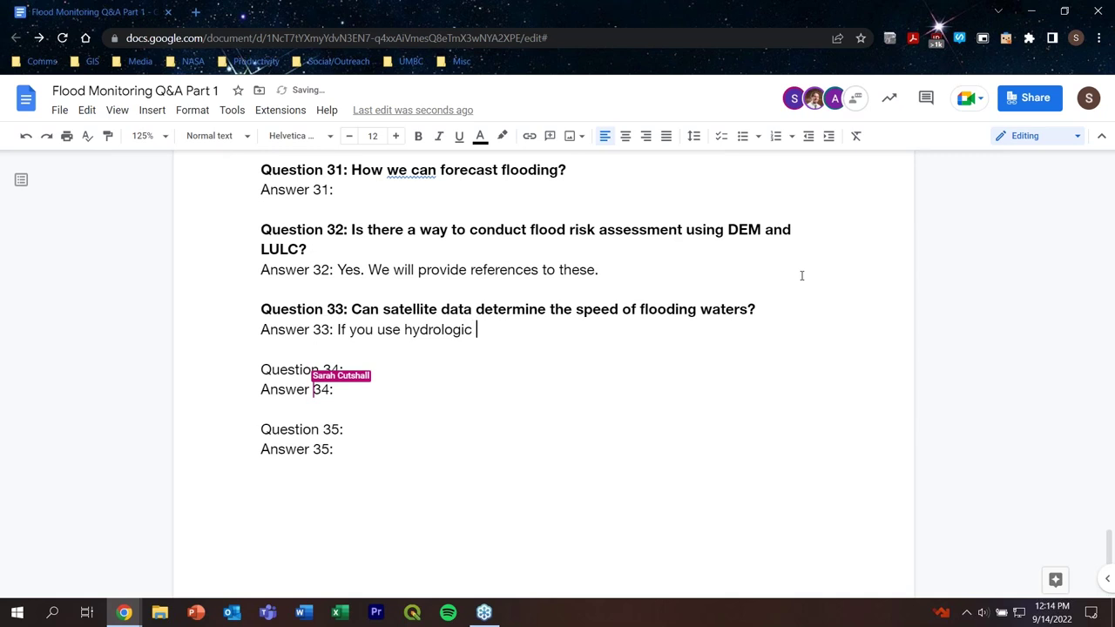
type("models")
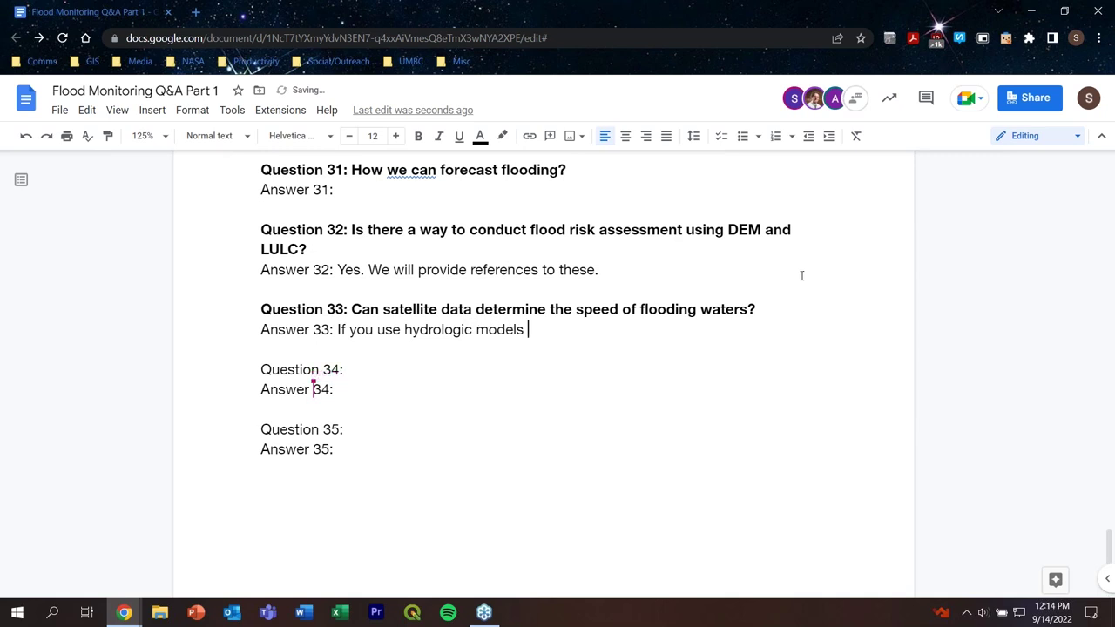
key("BackSpace")
type(", those are ou")
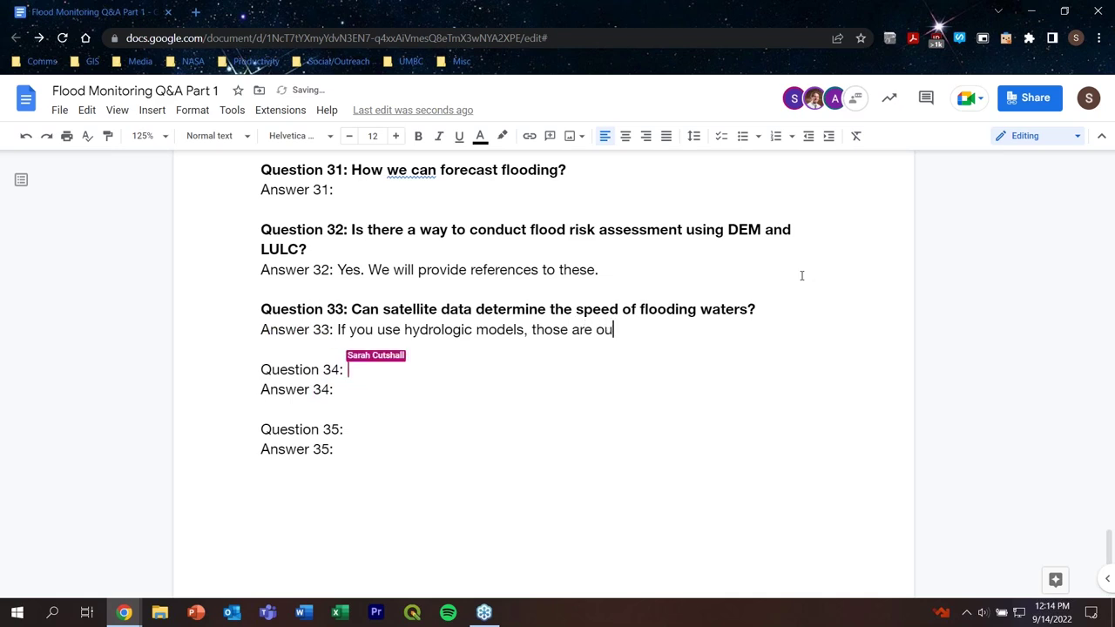
type("tpu")
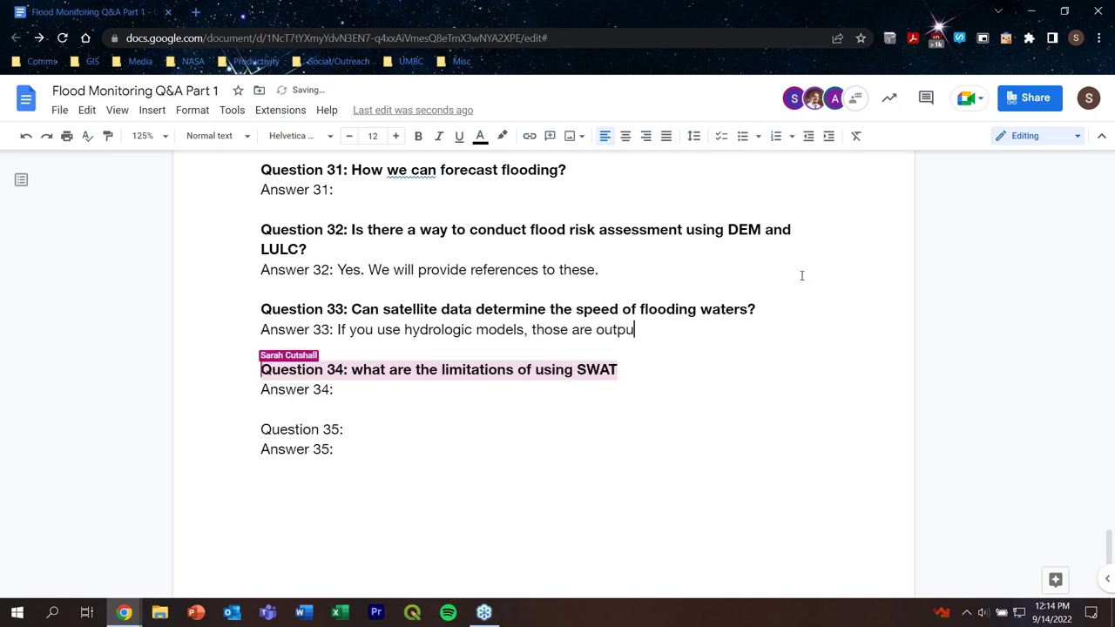
type("ts of said ")
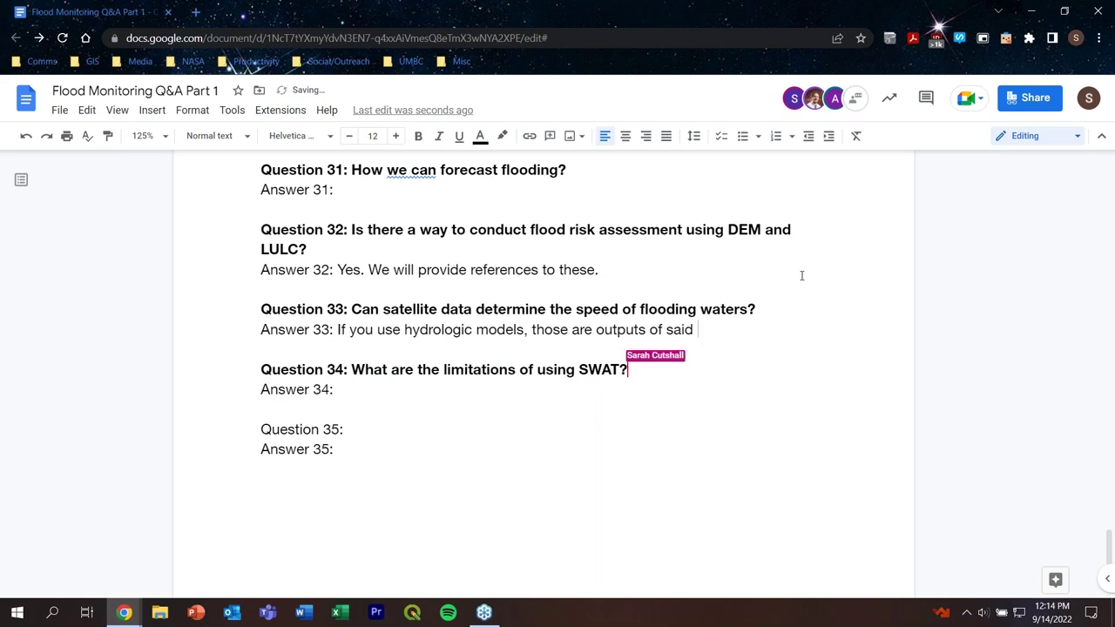
type("models")
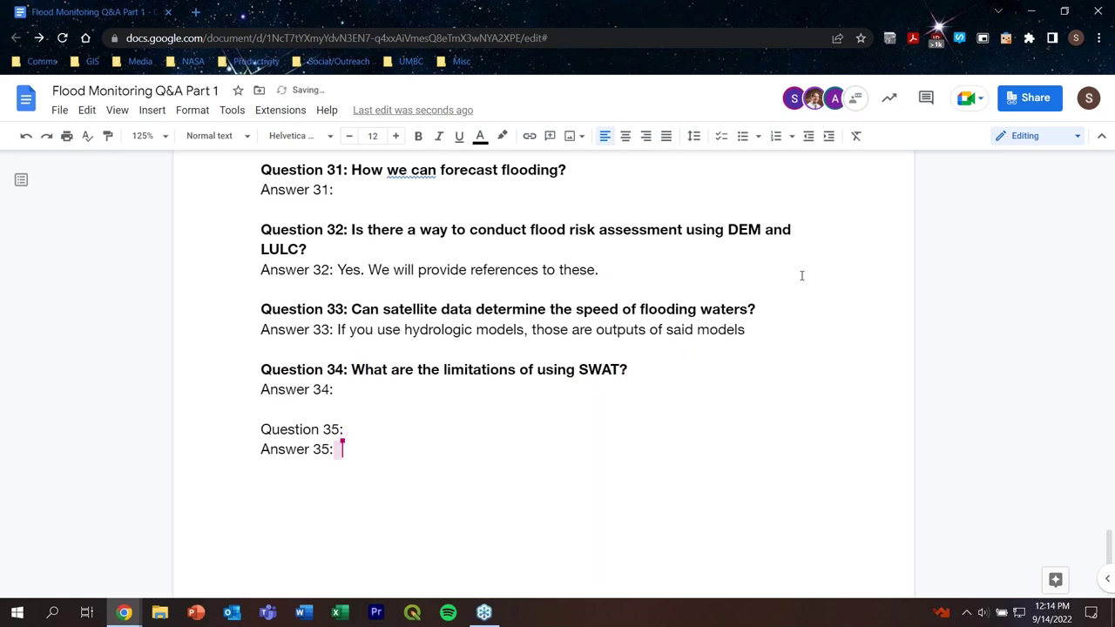
type(".")
left_click(405, 381)
type("We will look into this ")
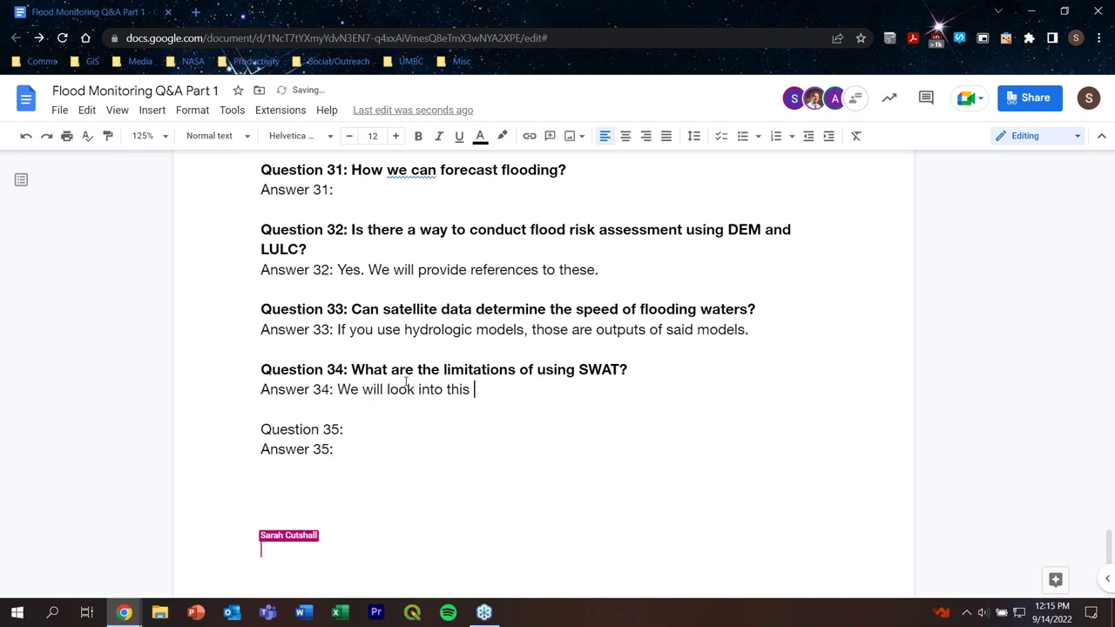
type("further.")
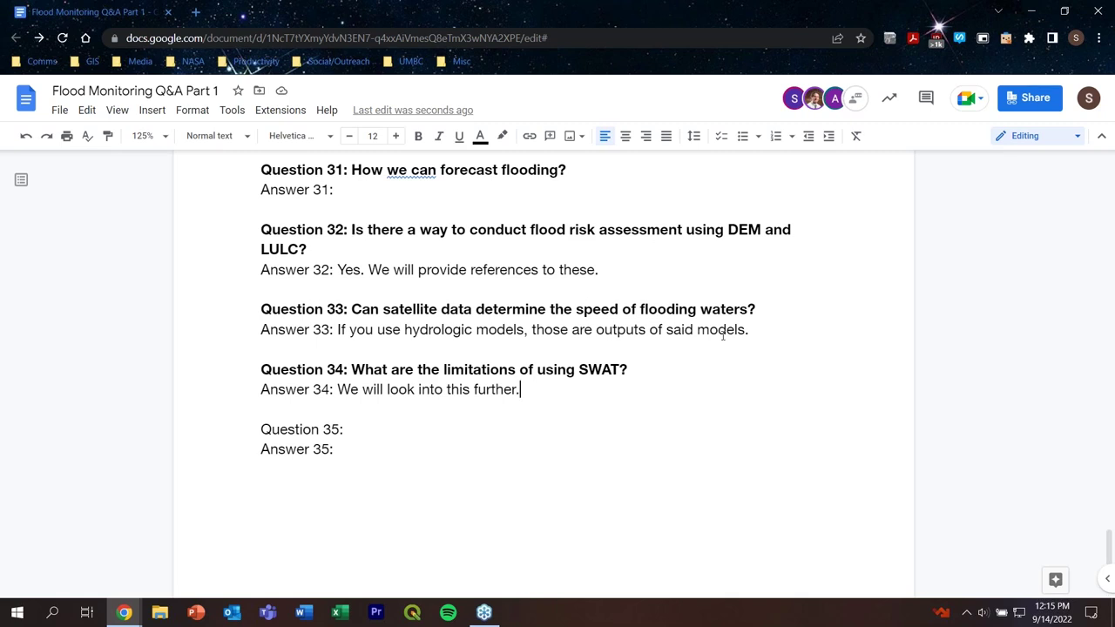
Step: Scroll back up to the blank Answer 5 line under Question 5
scroll(722, 336, "up", 10)
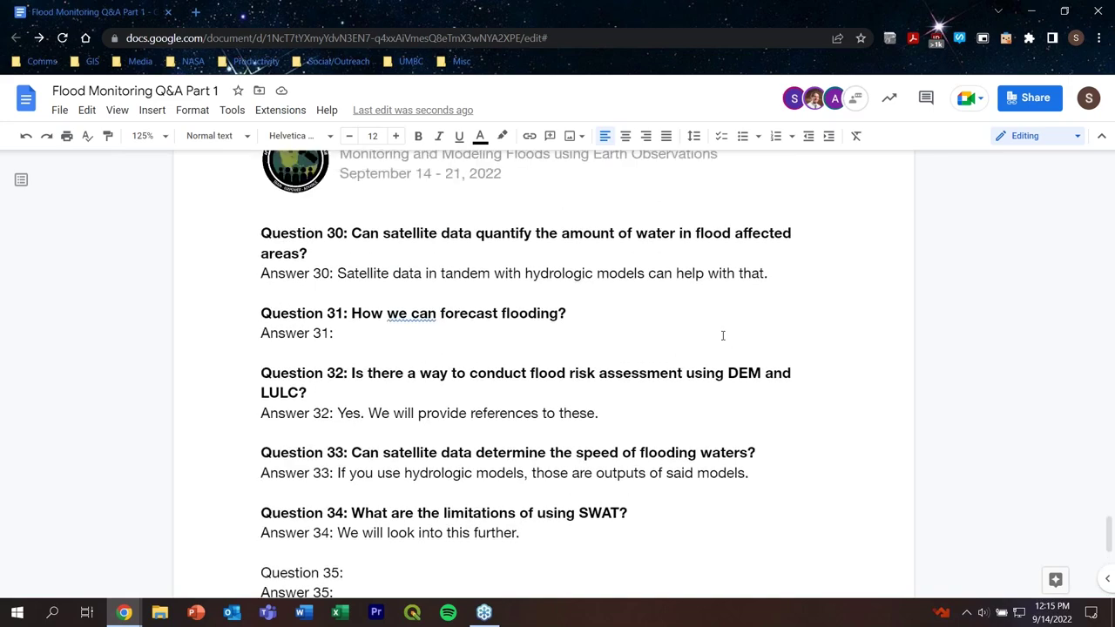
scroll(722, 336, "up", 15)
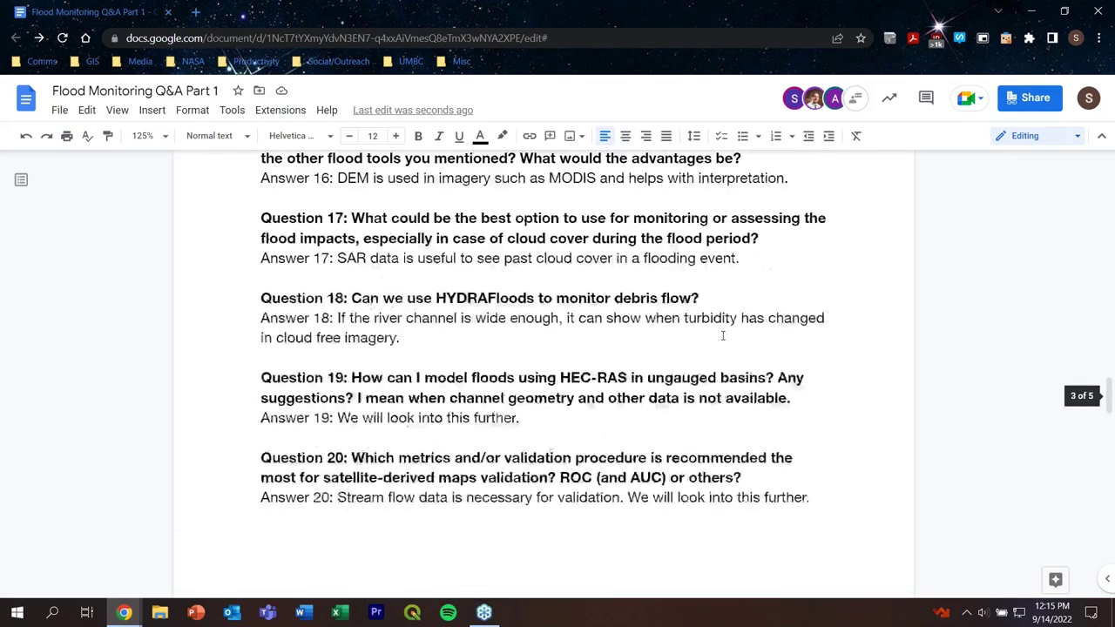
scroll(722, 335, "up", 15)
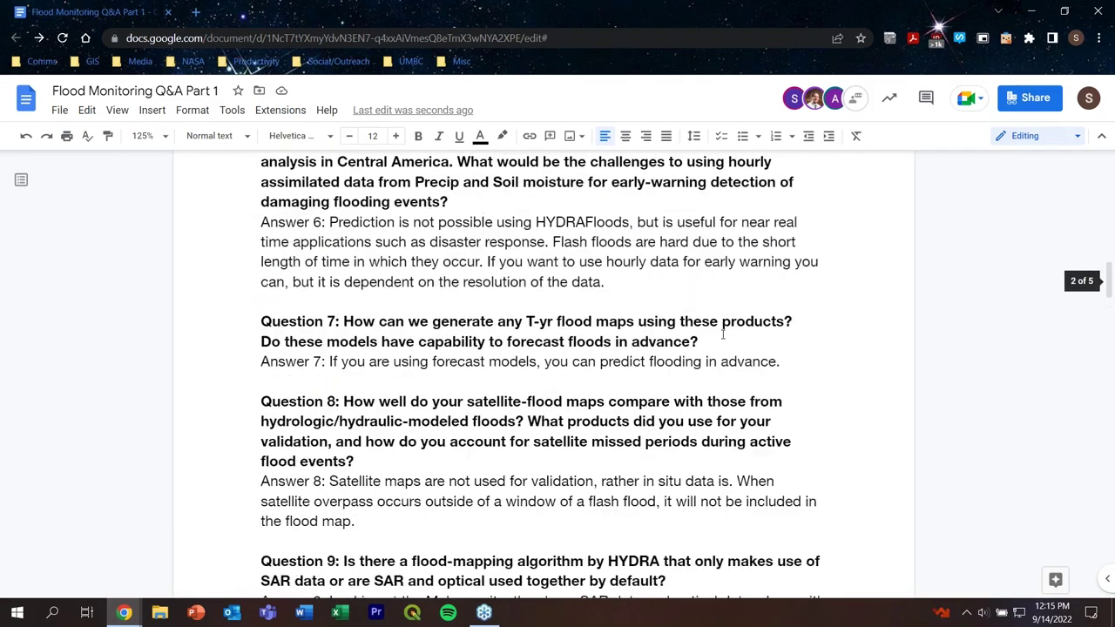
scroll(722, 334, "up", 2)
left_click(363, 393)
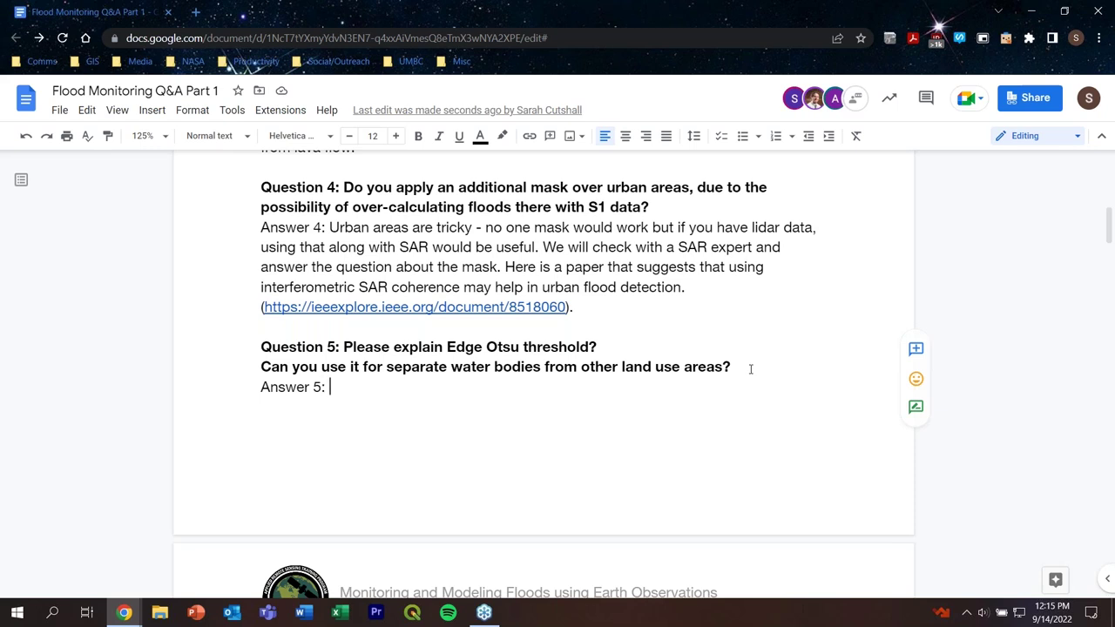
Step: Write Answer 5: 'There are research papers that explain these techniques in further detail and we will provide references.'
type("There a")
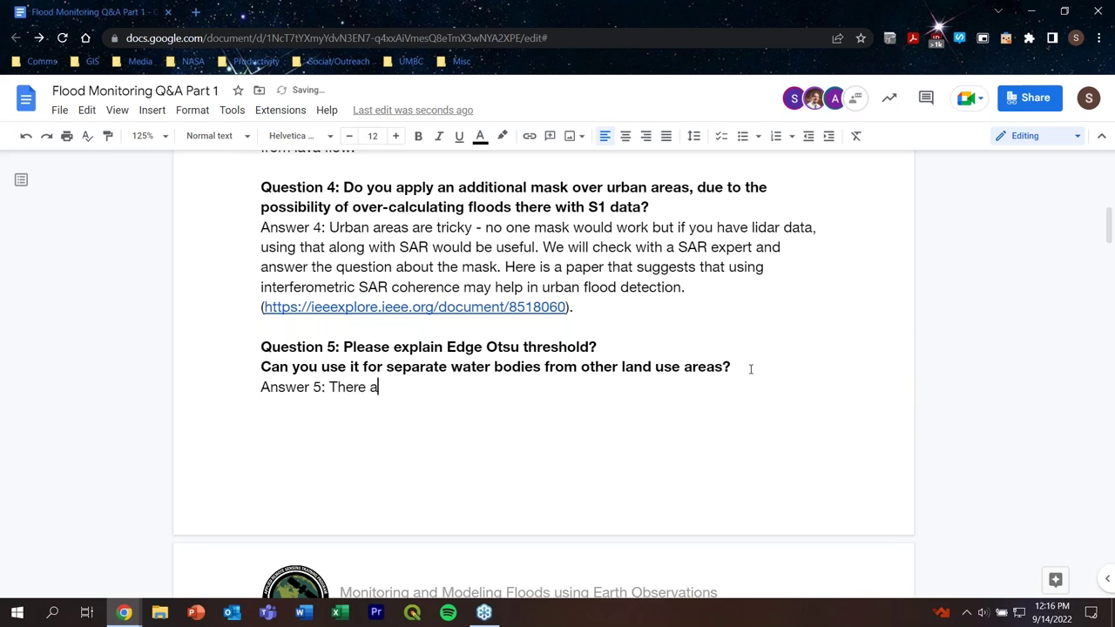
type("re research papaers")
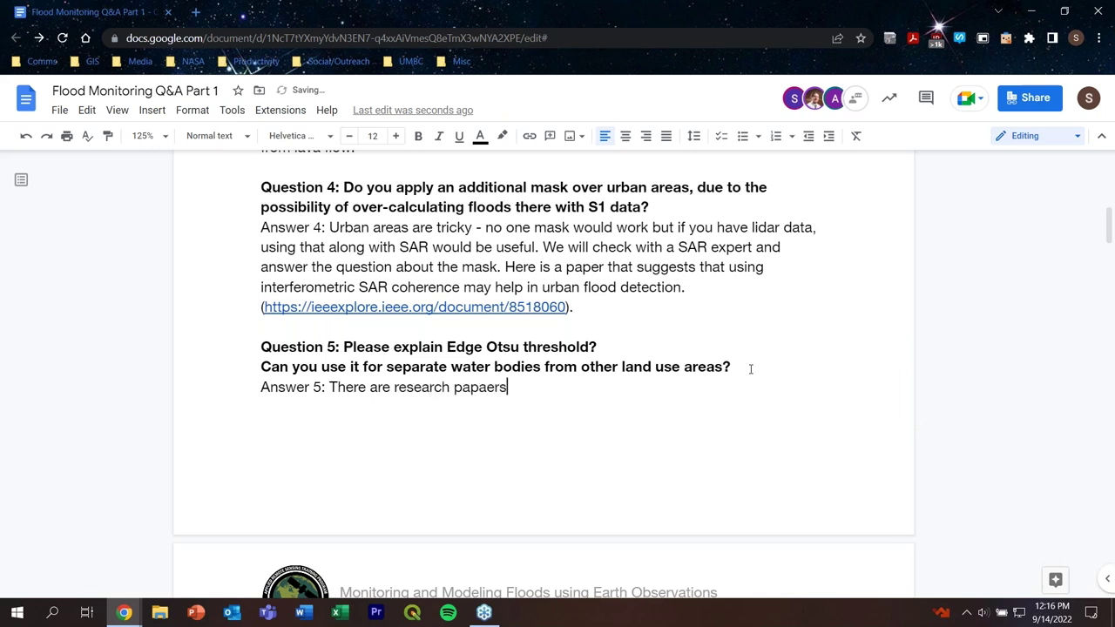
key("BackSpace")
key("BackSpace")
key("BackSpace")
key("BackSpace")
type("ers that explain ")
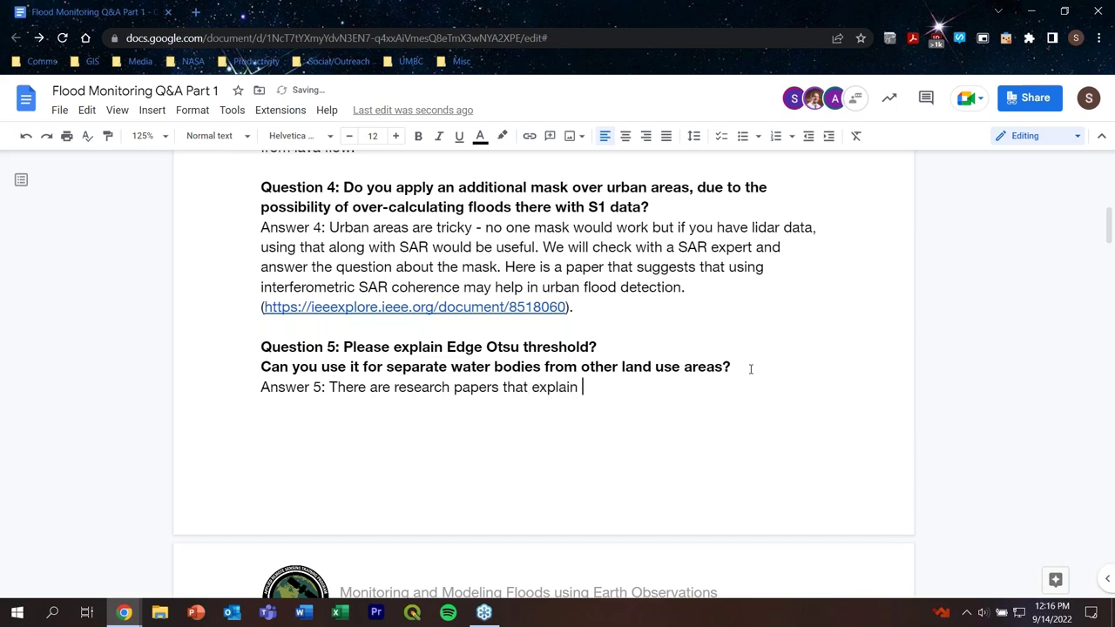
type("these tecniques")
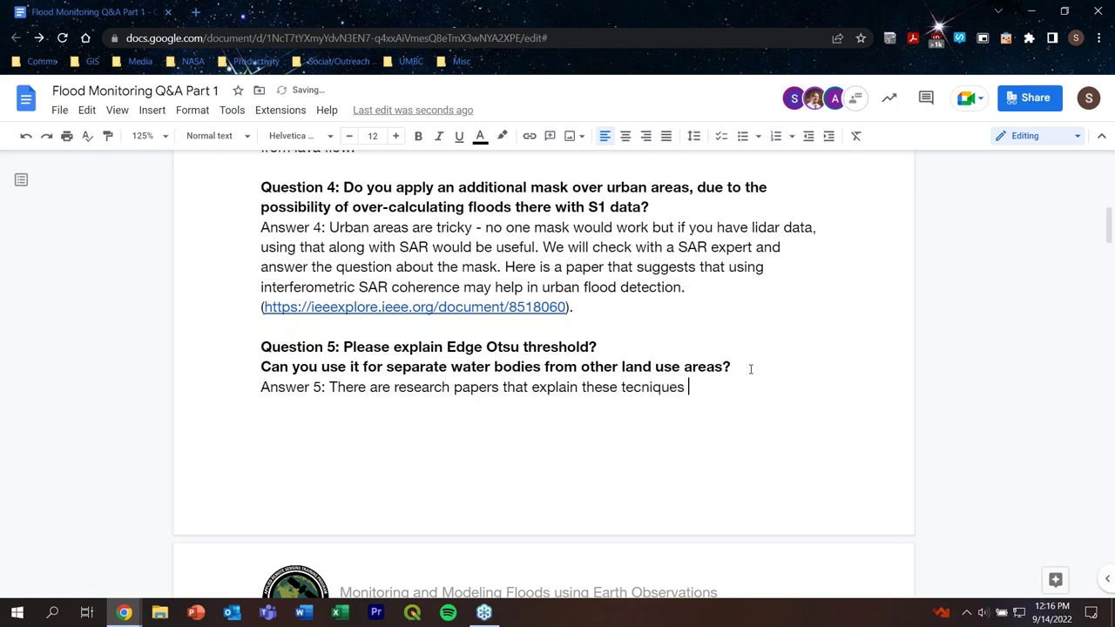
key("BackSpace")
key("BackSpace")
key("BackSpace")
key("BackSpace")
key("BackSpace")
key("BackSpace")
key("BackSpace")
type("hniques in further d")
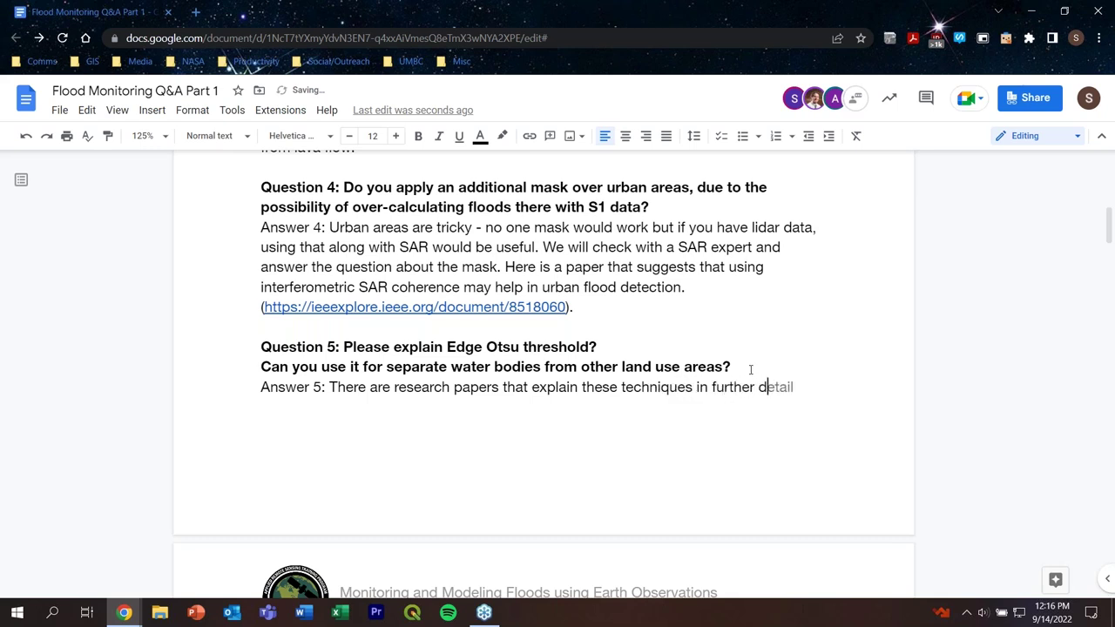
type("etail and we will")
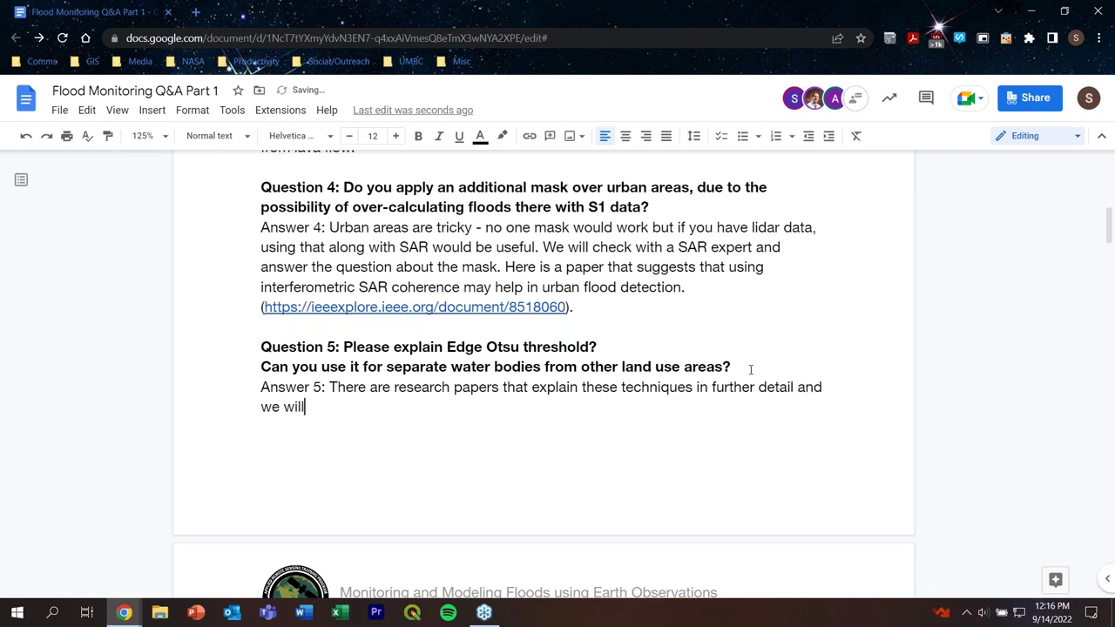
type(" provide ref")
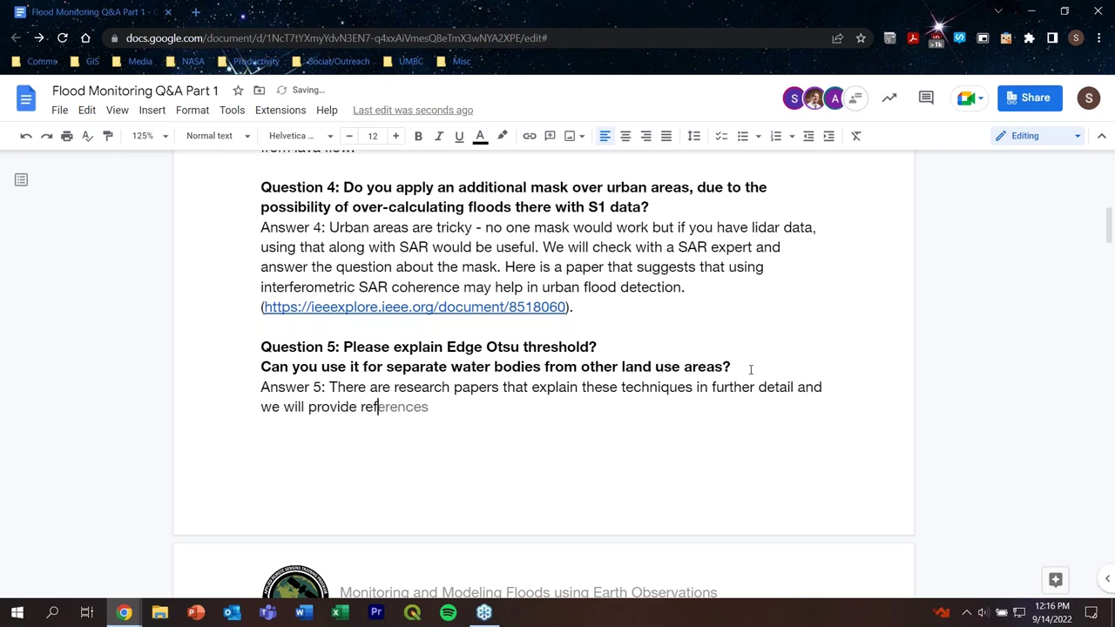
type("ere")
key("Tab")
type(".")
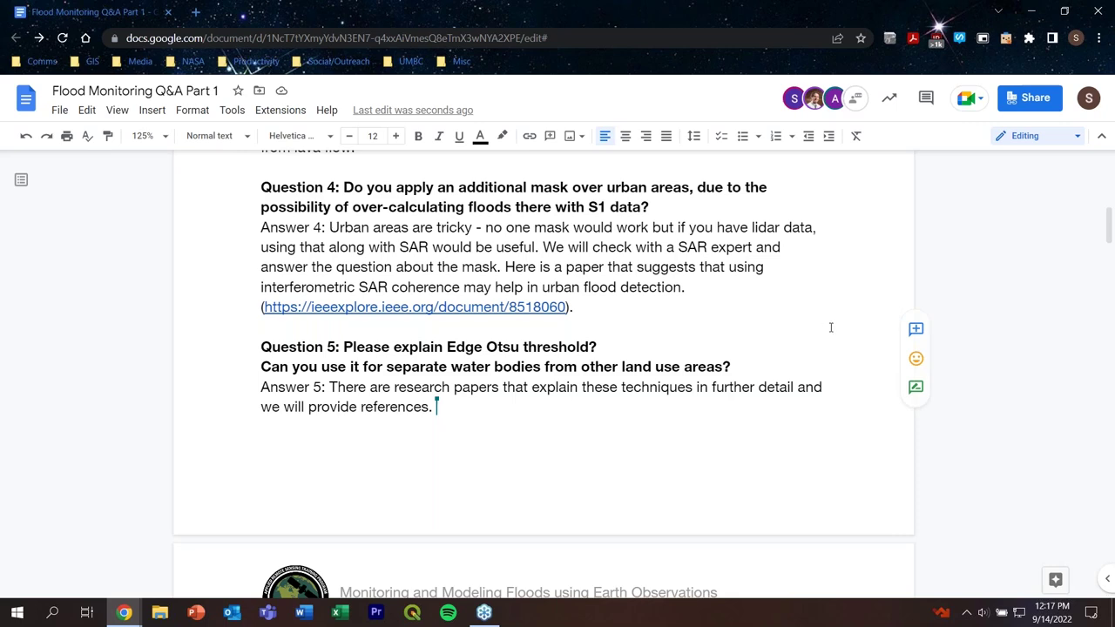
scroll(816, 331, "down", 3)
scroll(613, 237, "down", 2)
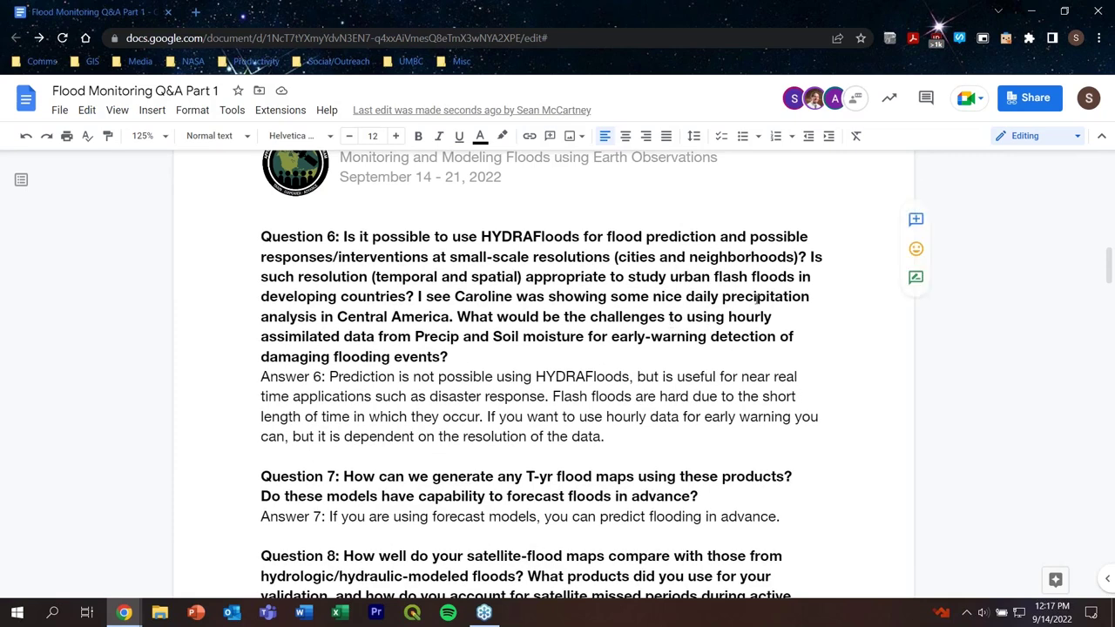
Step: Scroll down past Answer 13 to the still-blank Answer 35 near the document's end
scroll(756, 298, "down", 4)
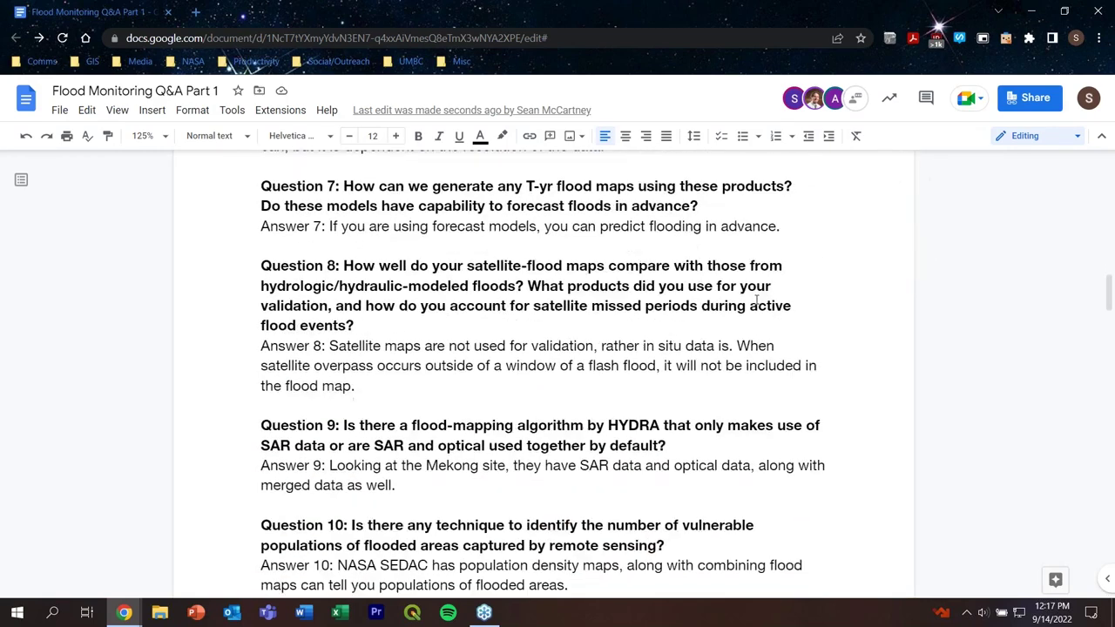
scroll(756, 299, "down", 5)
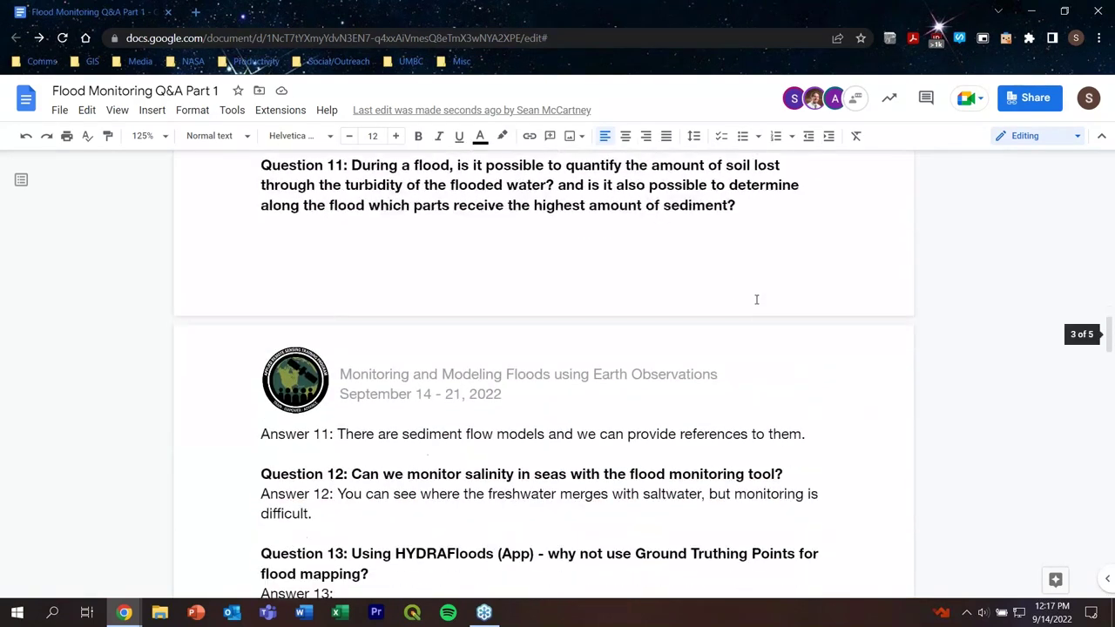
scroll(755, 299, "down", 2)
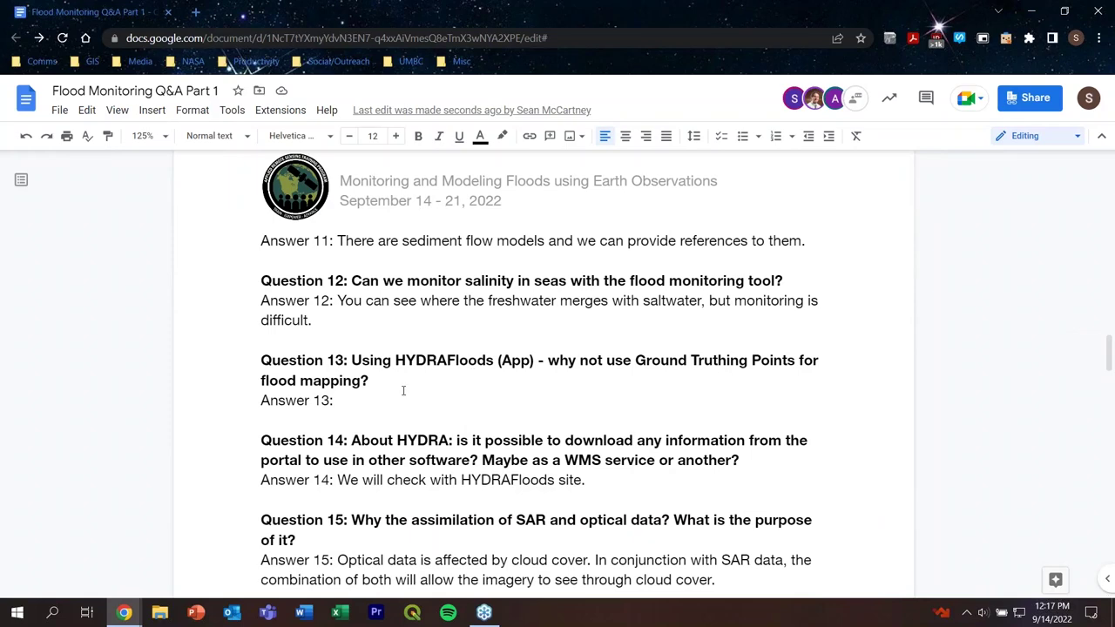
left_click(405, 388)
left_click(399, 400)
scroll(847, 295, "down", 1)
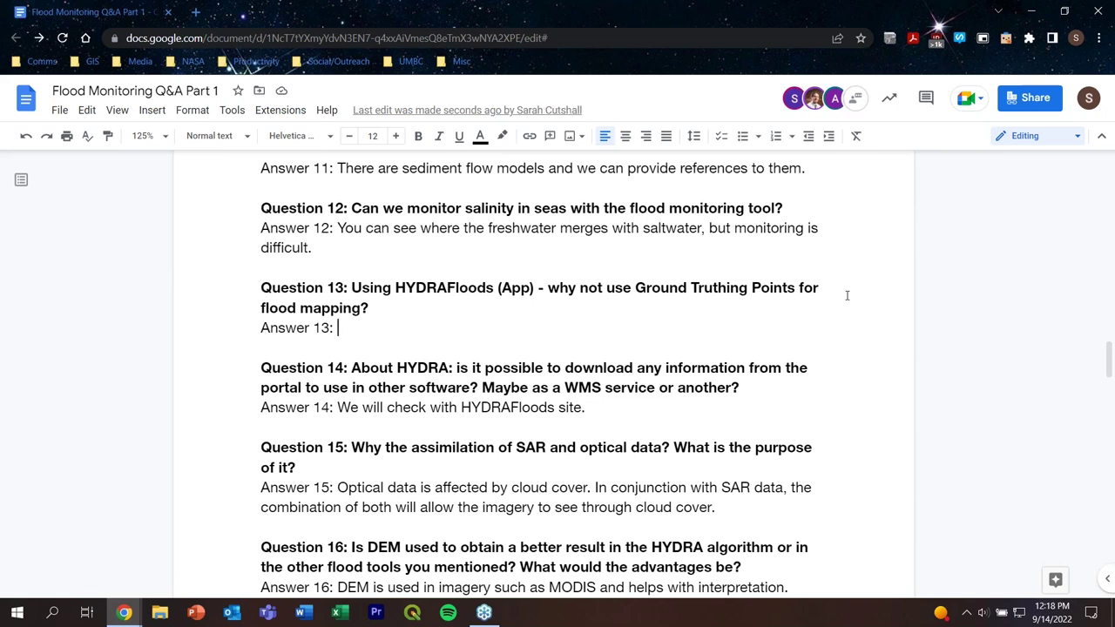
scroll(846, 295, "down", 15)
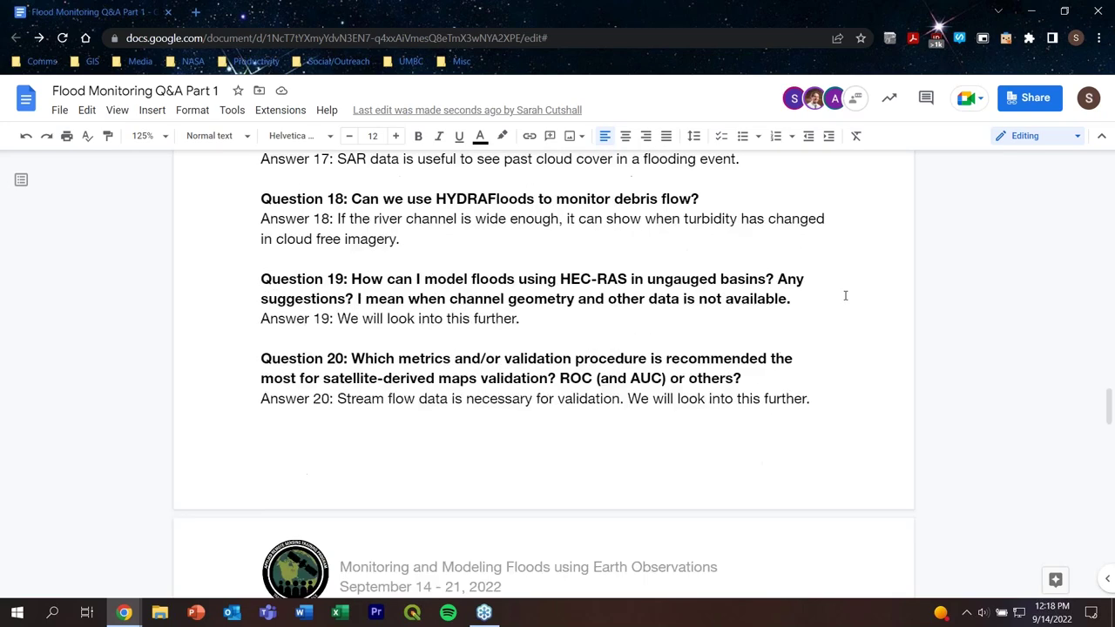
scroll(845, 294, "down", 8)
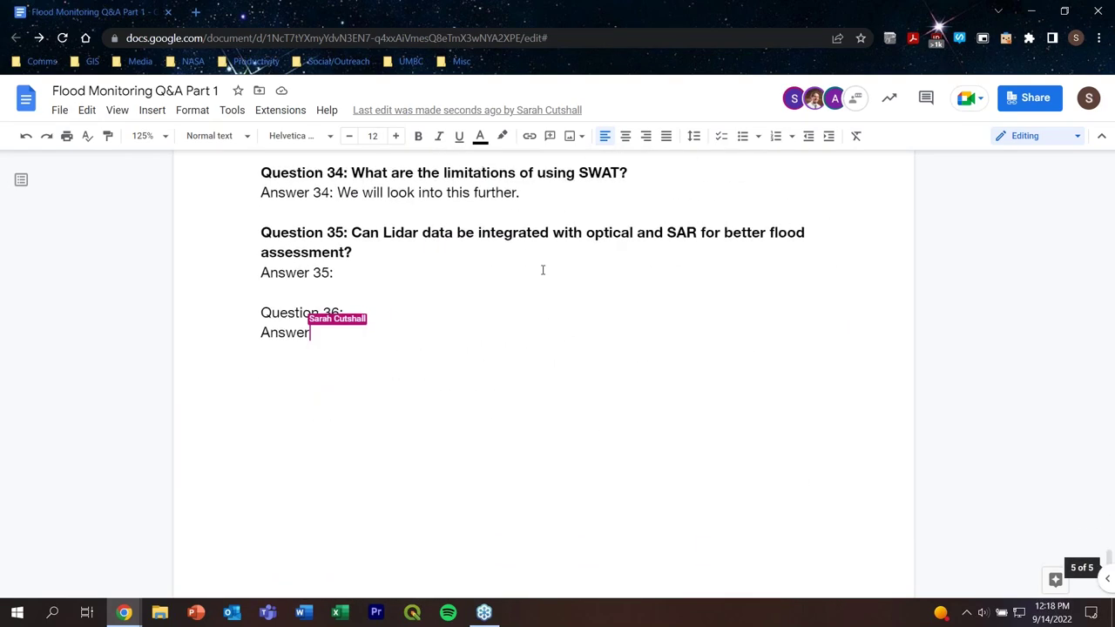
Step: Type Answer 35: 'Yes, they can. When using flood modeling, LiDAR does help.'
scroll(543, 269, "up", 2)
left_click(343, 416)
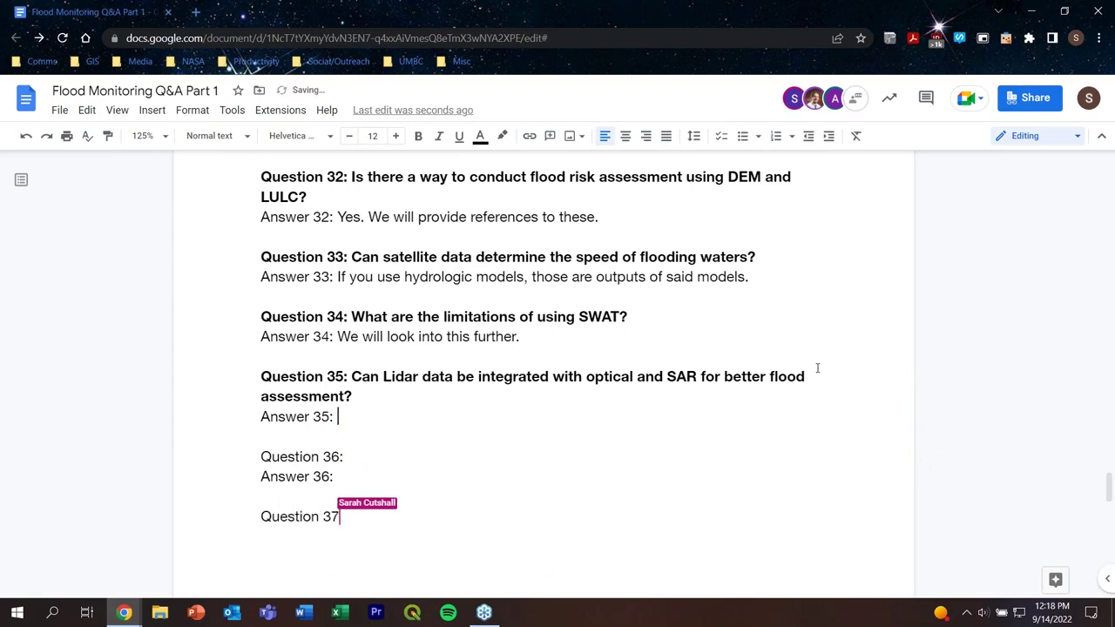
type("Yes")
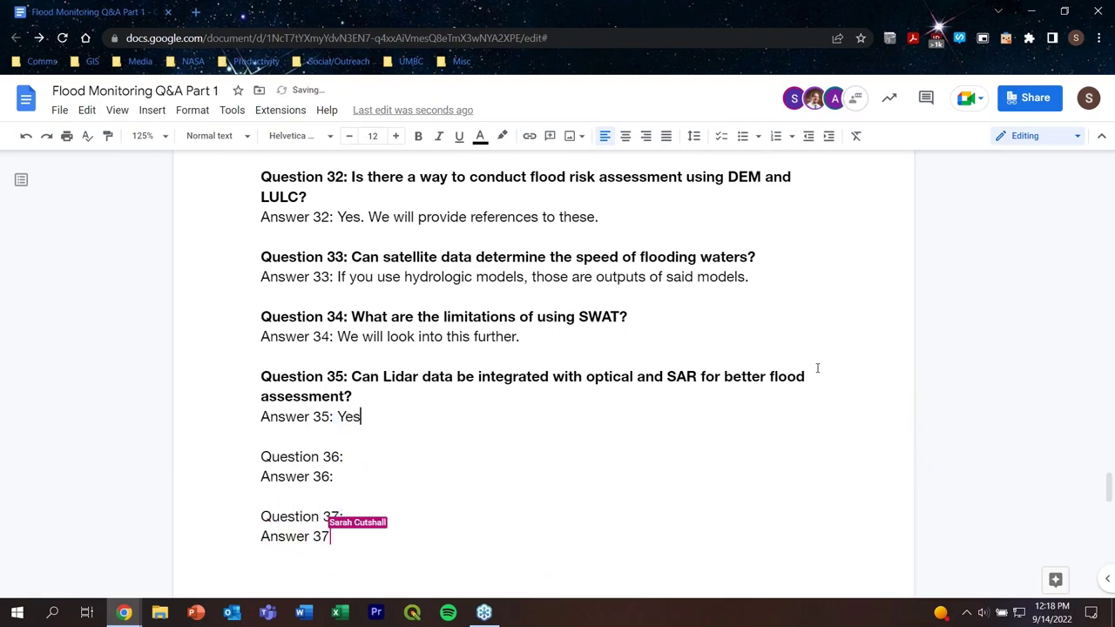
type(", they c")
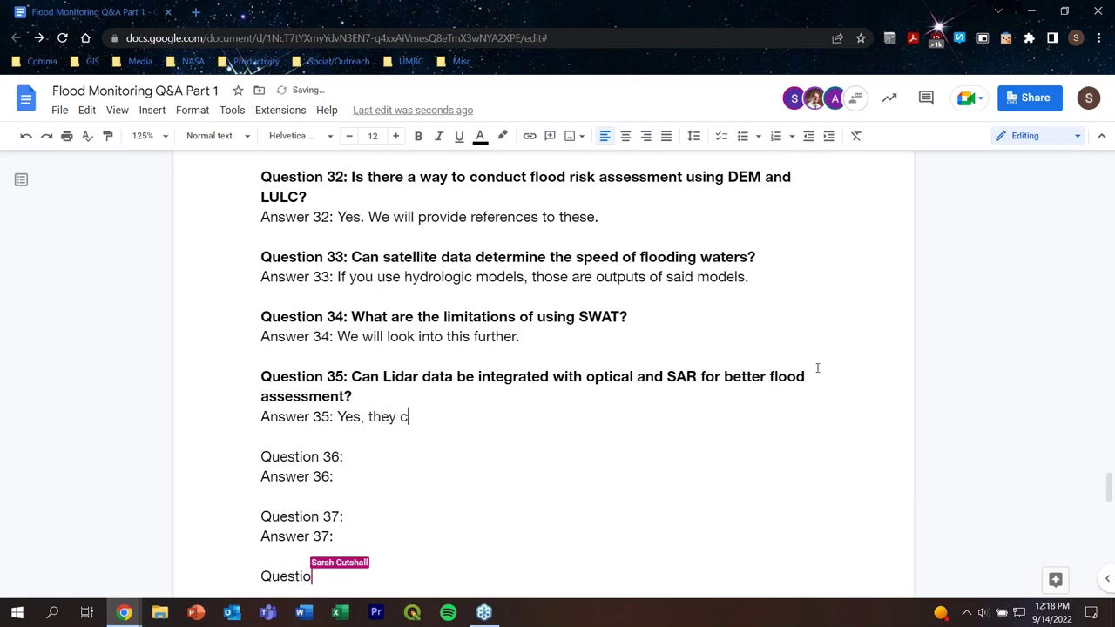
type("an. W")
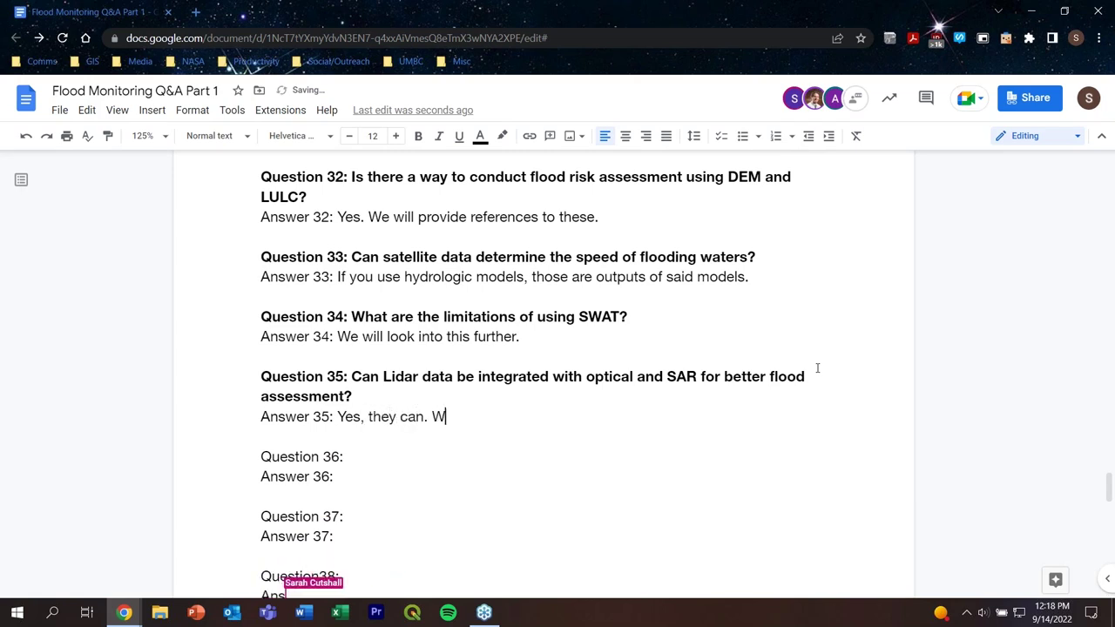
type("hen using floo")
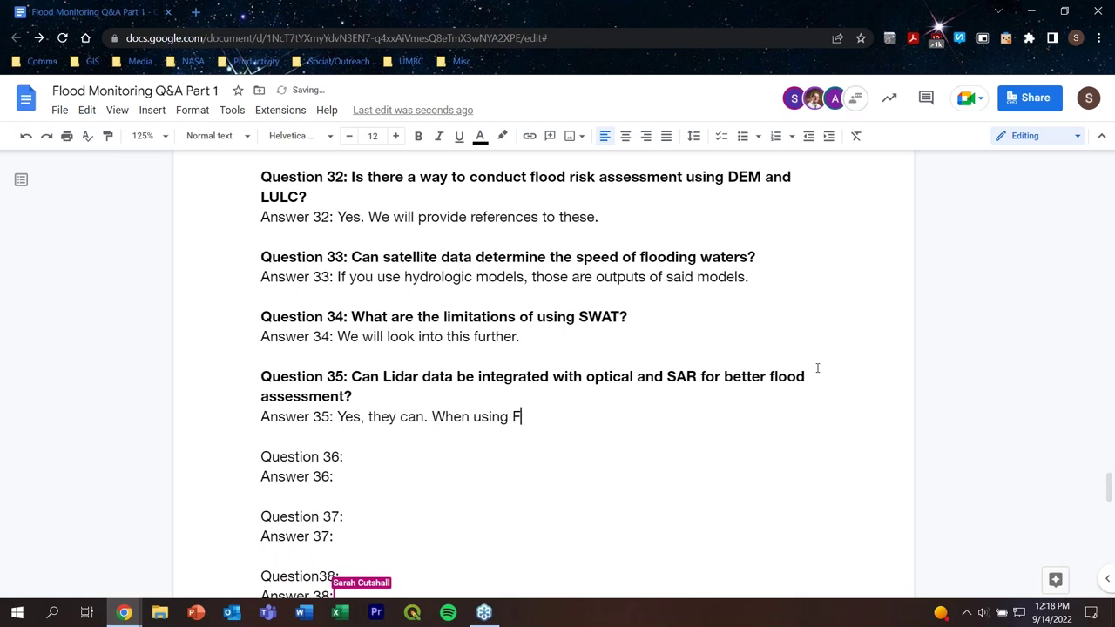
type("d mo")
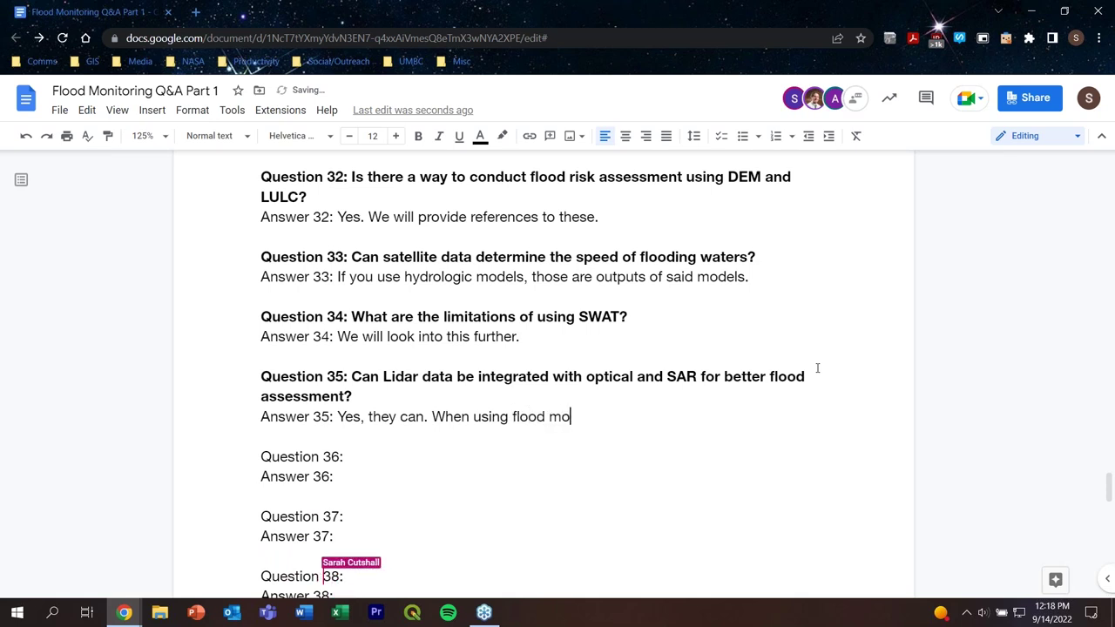
type("deling")
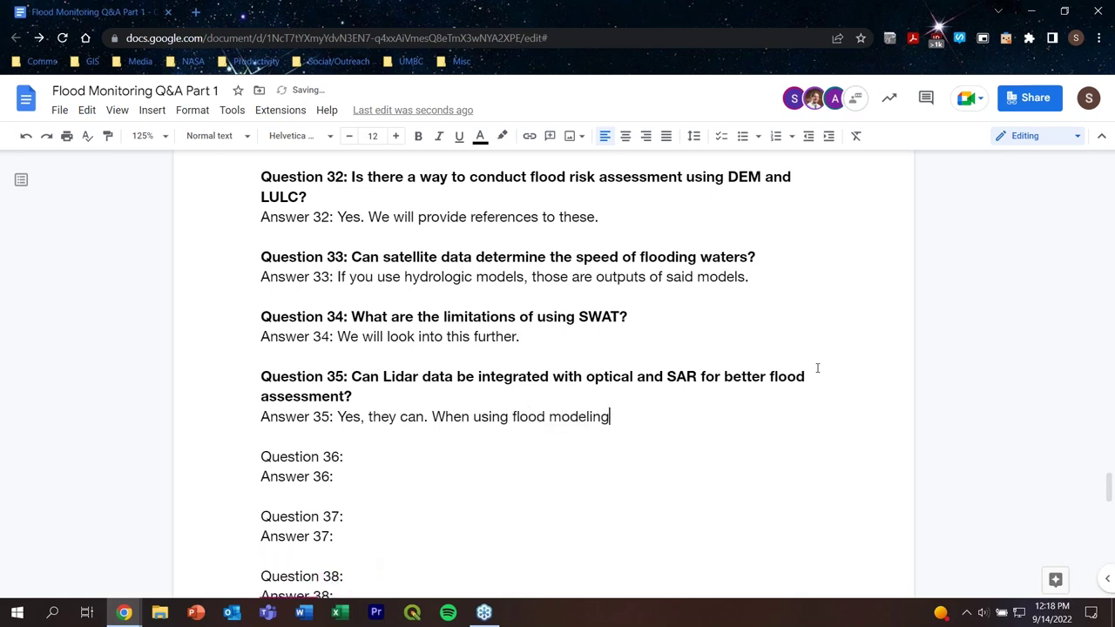
type(", LiDAR does help.")
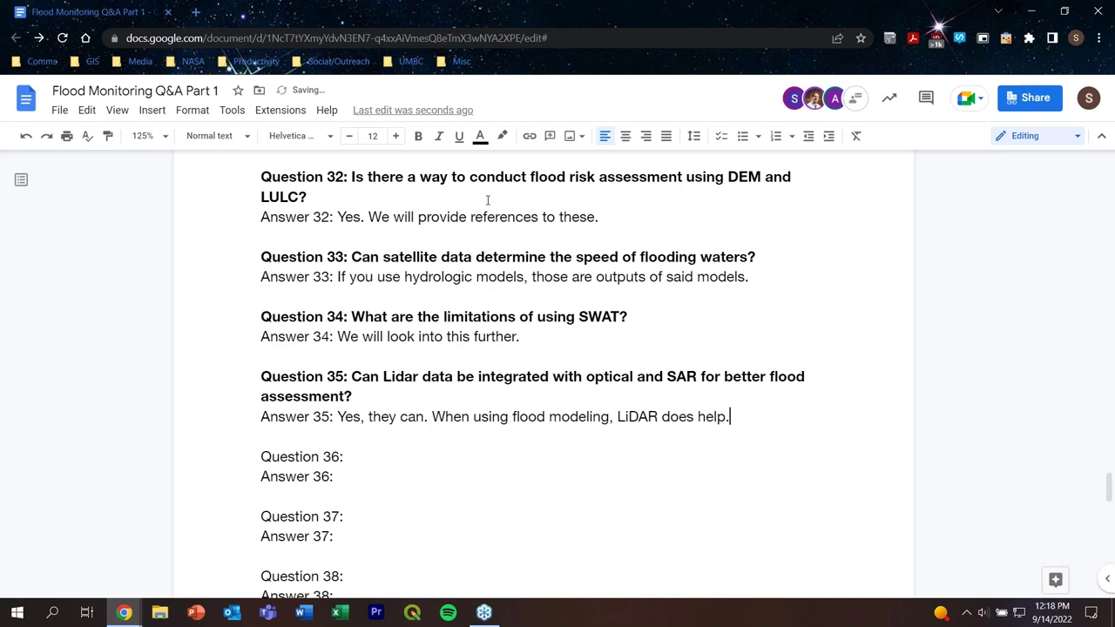
scroll(501, 210, "up", 20)
scroll(501, 210, "up", 3)
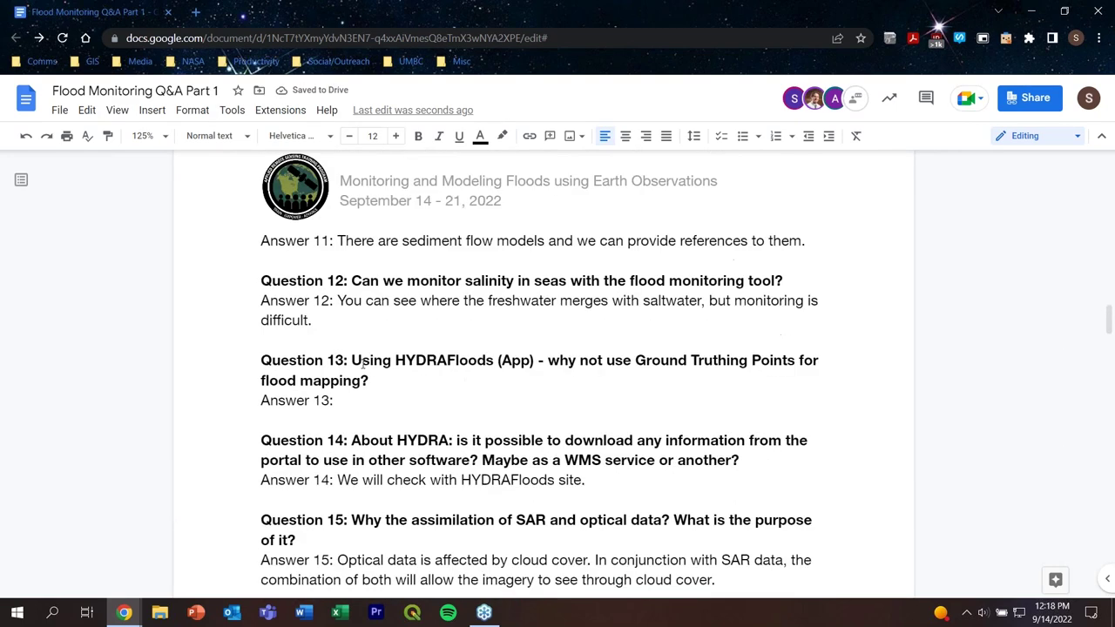
Step: Write Answer 13: 'Ground truthing points could be used for validation if the data is available.'
left_click(376, 393)
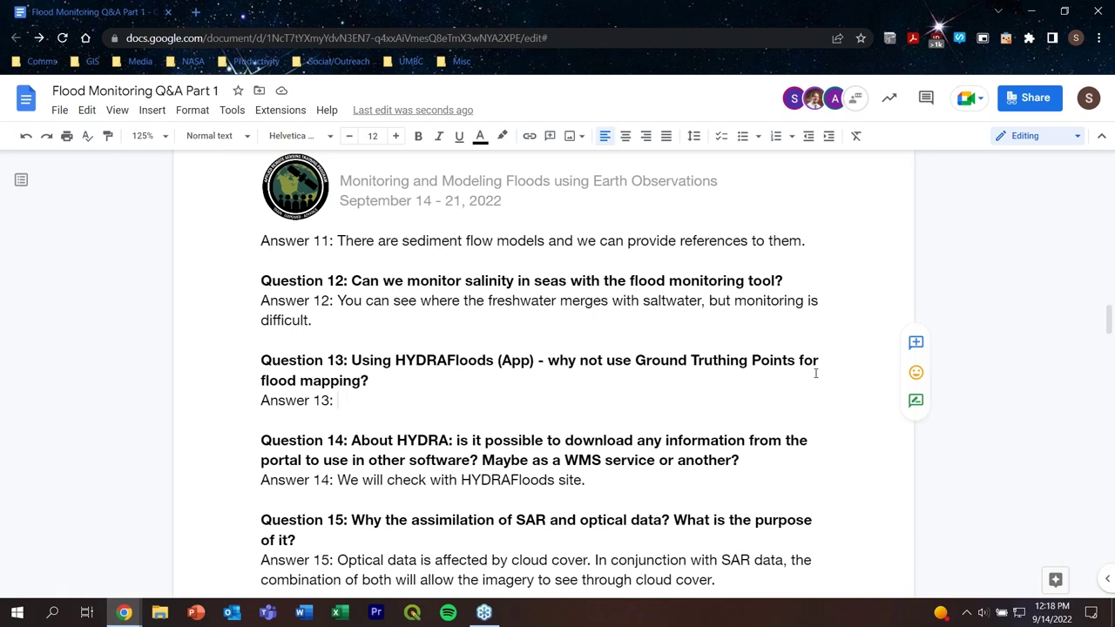
type("Gr")
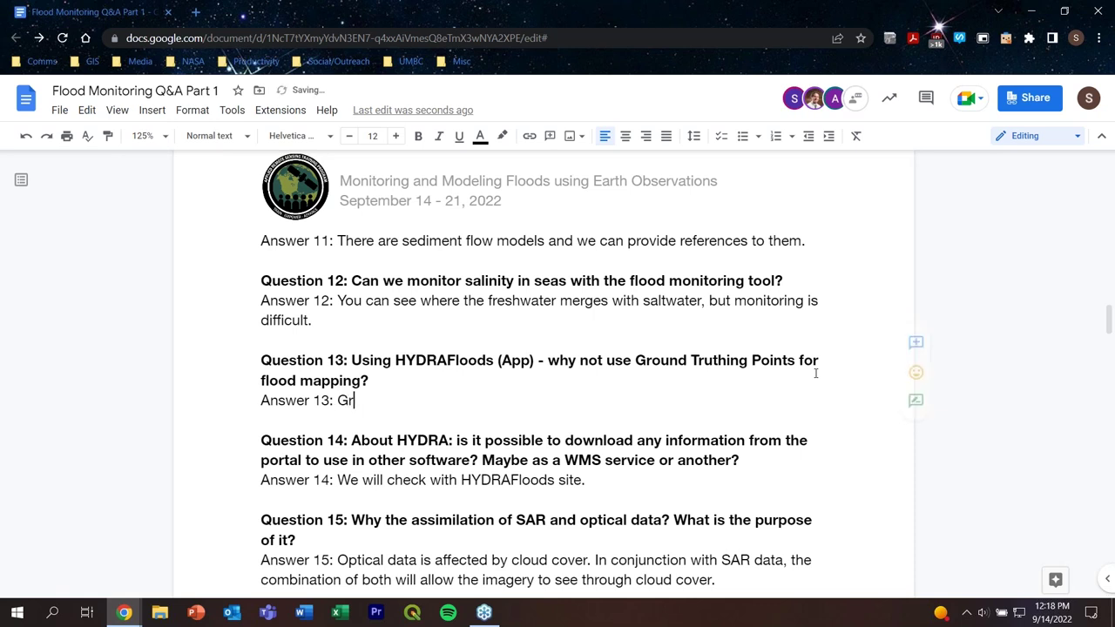
type("ound truthing poin")
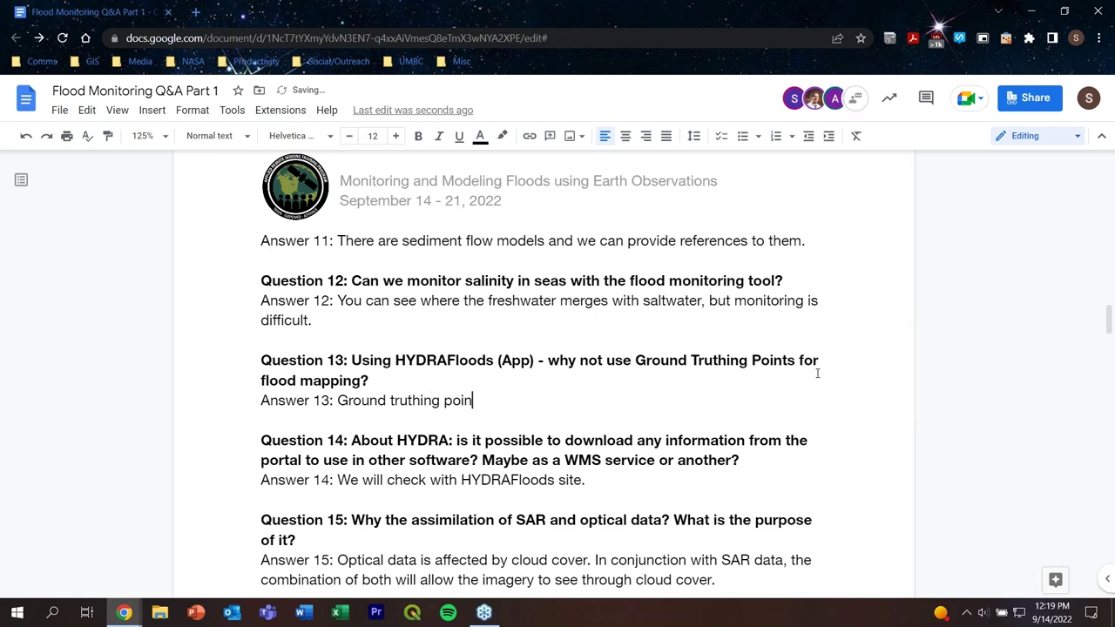
type("ts could be used fro")
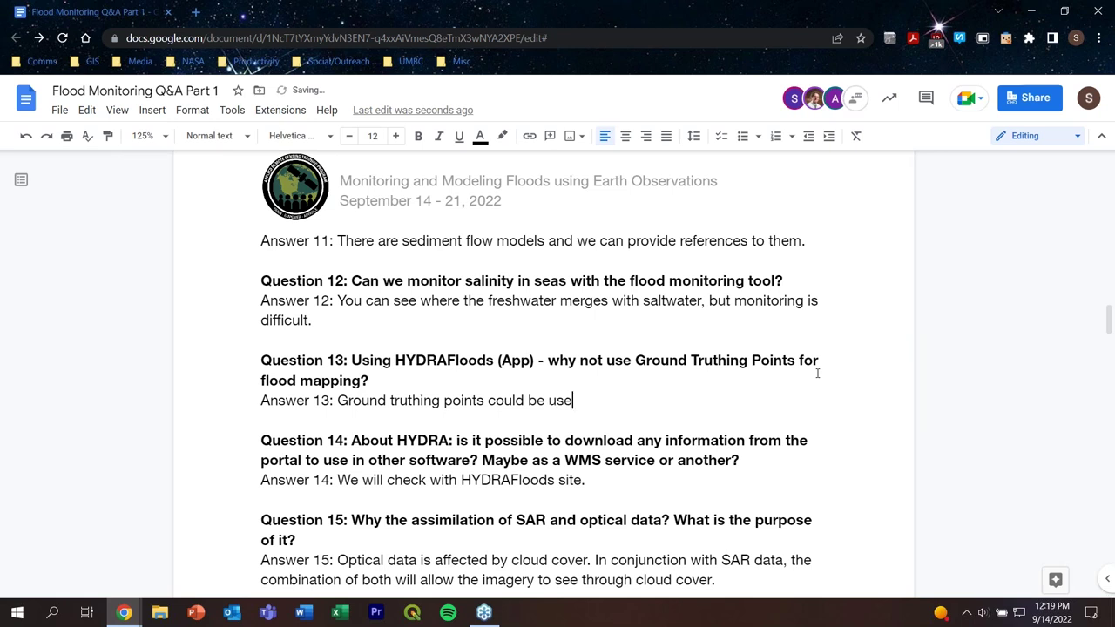
key("BackSpace")
key("BackSpace")
type("or validation")
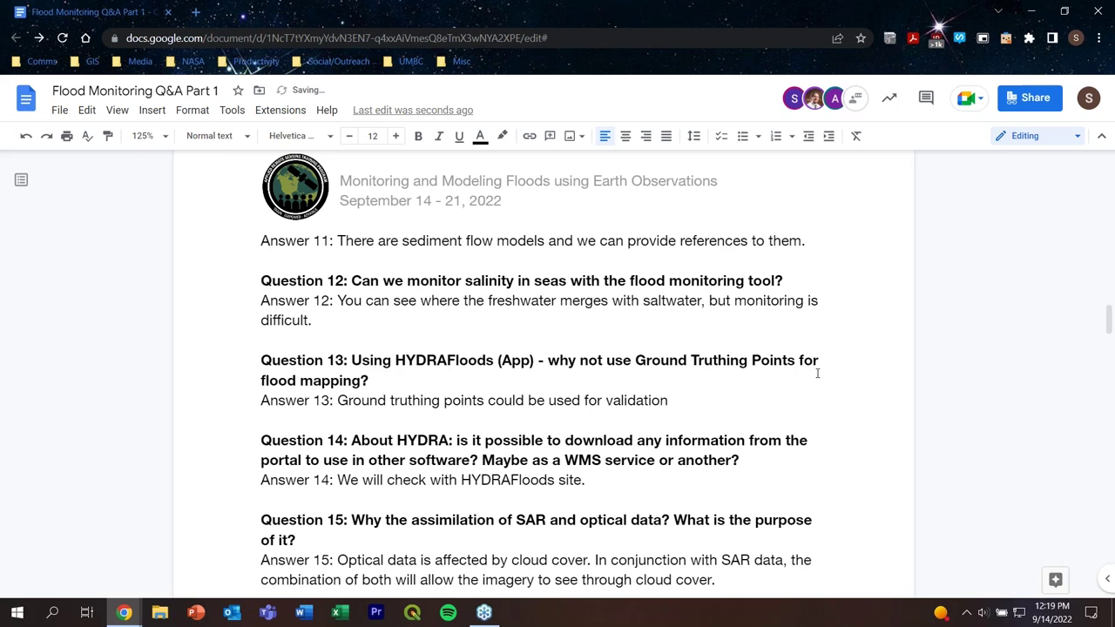
type(" if the data is available.")
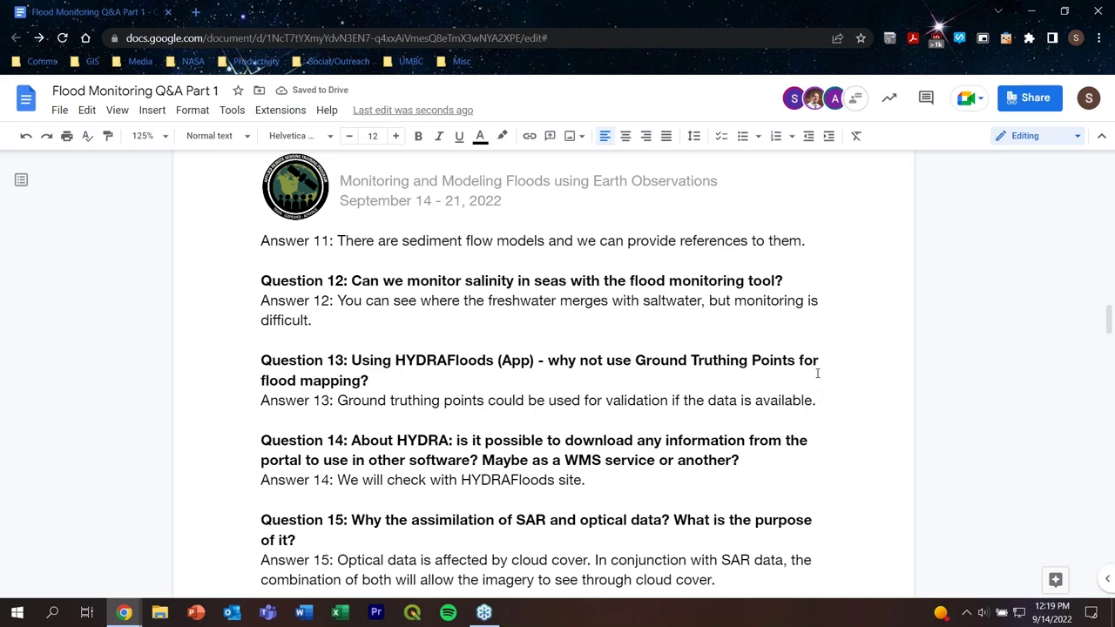
Step: Add a second line: 'The projects covered in the presentation were feasibility studies.'
key("Return")
type("The ")
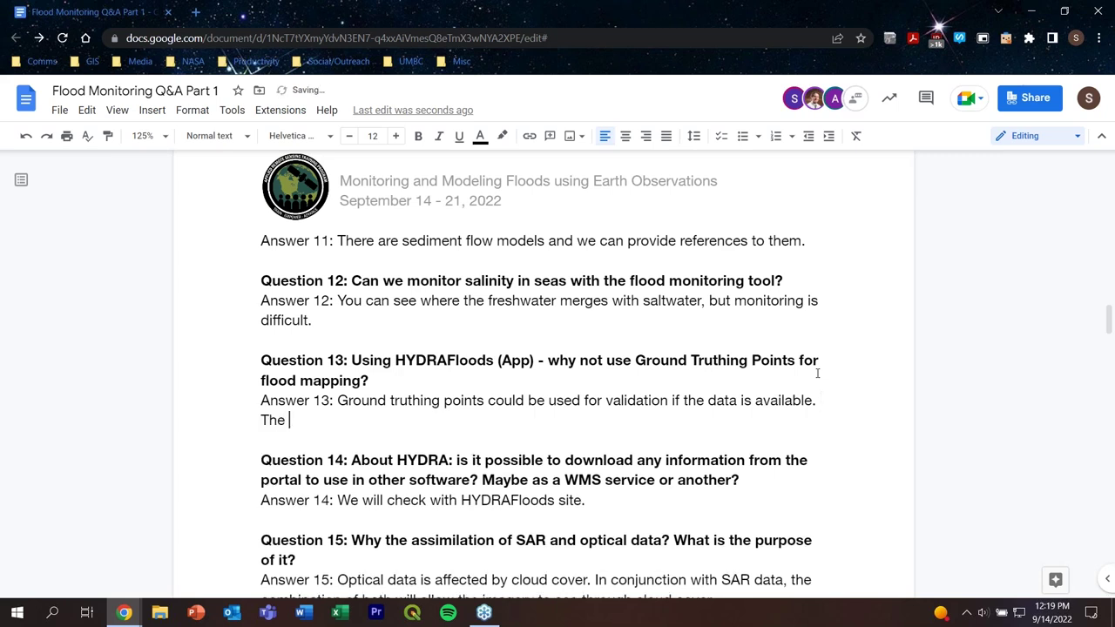
type("project")
key("BackSpace")
key("BackSpace")
key("BackSpace")
key("BackSpace")
key("BackSpace")
type("ojects covered ni the")
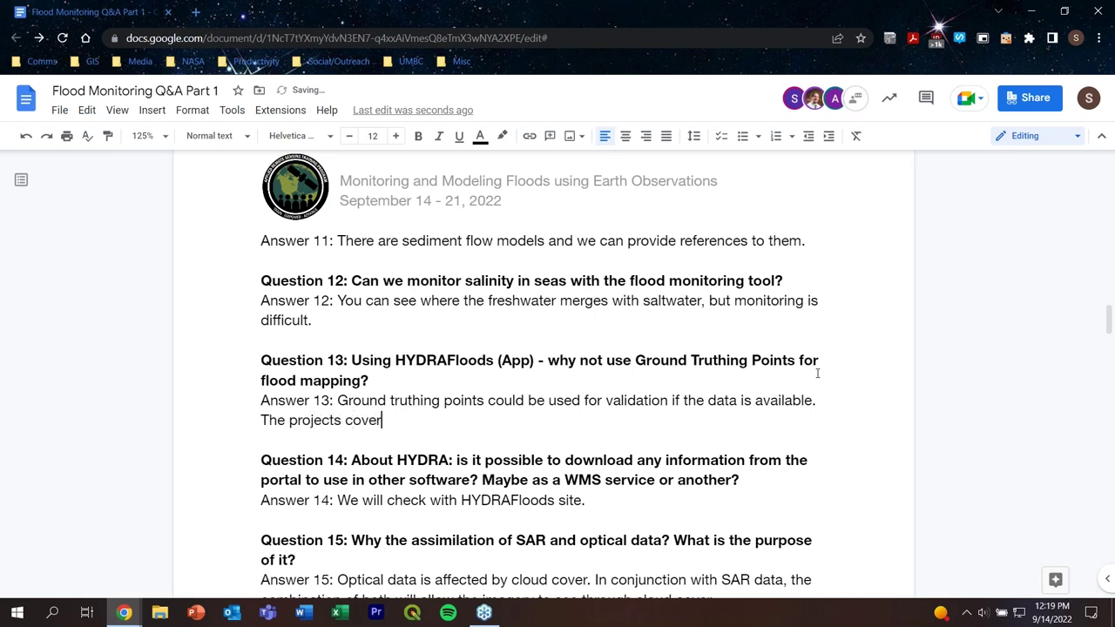
key("BackSpace")
key("BackSpace")
key("BackSpace")
key("BackSpace")
key("BackSpace")
key("BackSpace")
type("in the presentaio")
key("BackSpace")
key("BackSpace")
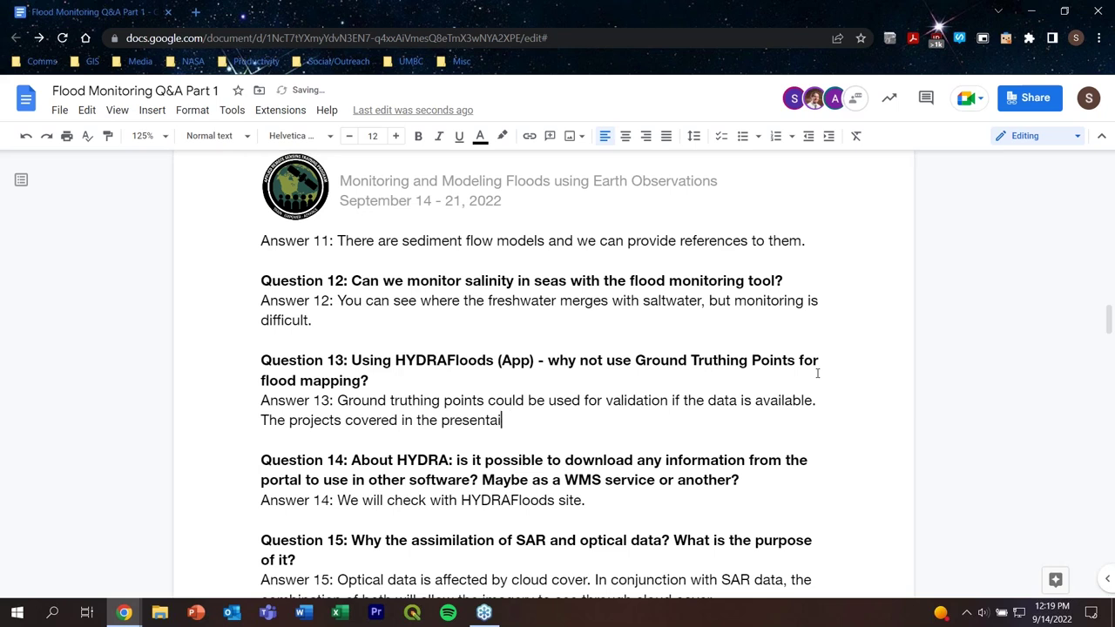
type("tion were fea")
type("s")
key("BackSpace")
type("feasibility ")
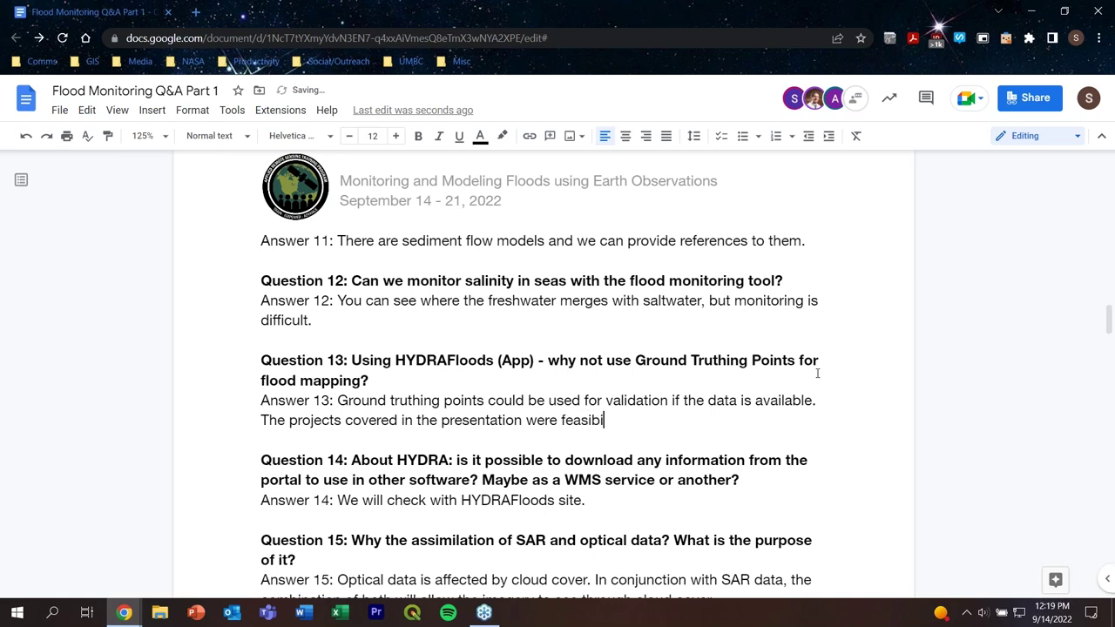
type("studiie")
key("BackSpace")
key("BackSpace")
type("es.")
scroll(732, 393, "down", 2)
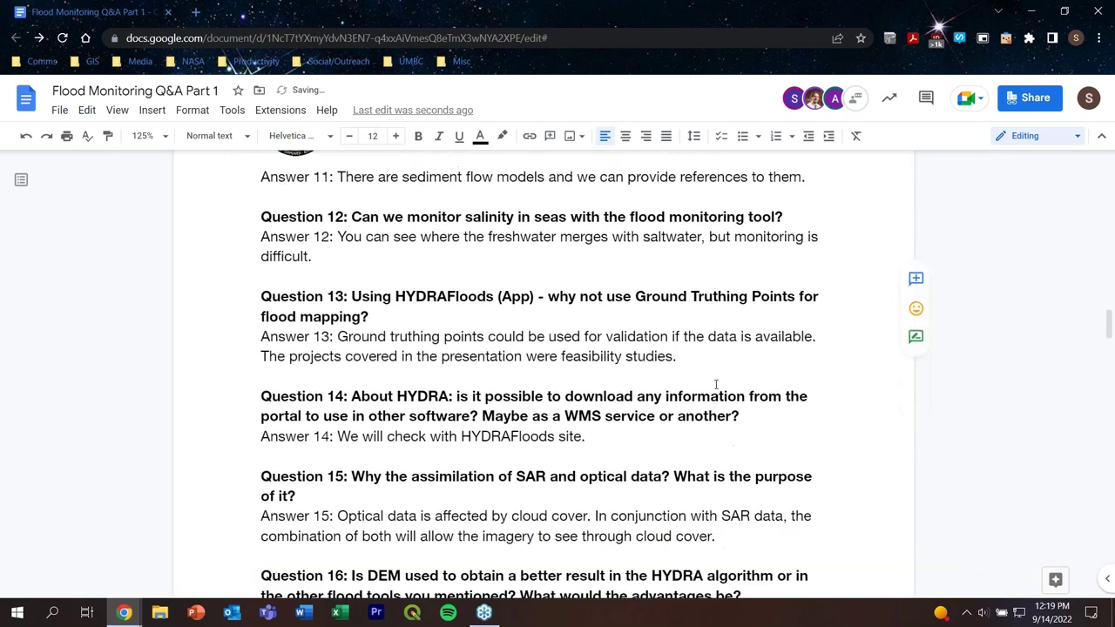
Step: Append 'With HydraFloods, you can incorporate different packages since it uses the Google Python API.' to Answer 14
left_click(585, 428)
left_click_drag(585, 428, 335, 428)
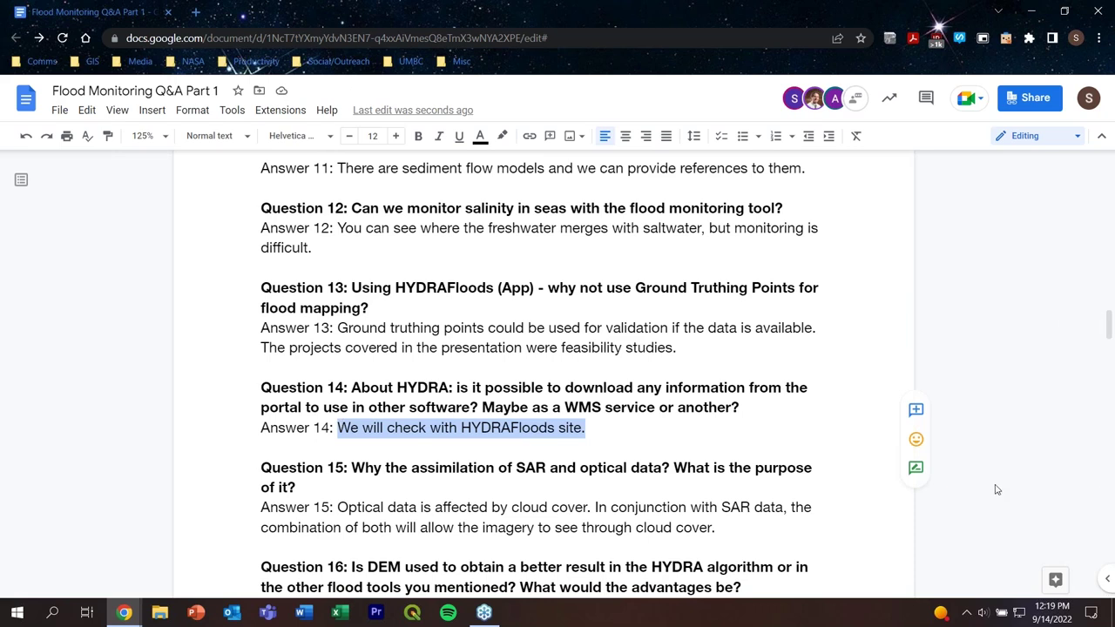
left_click(601, 427)
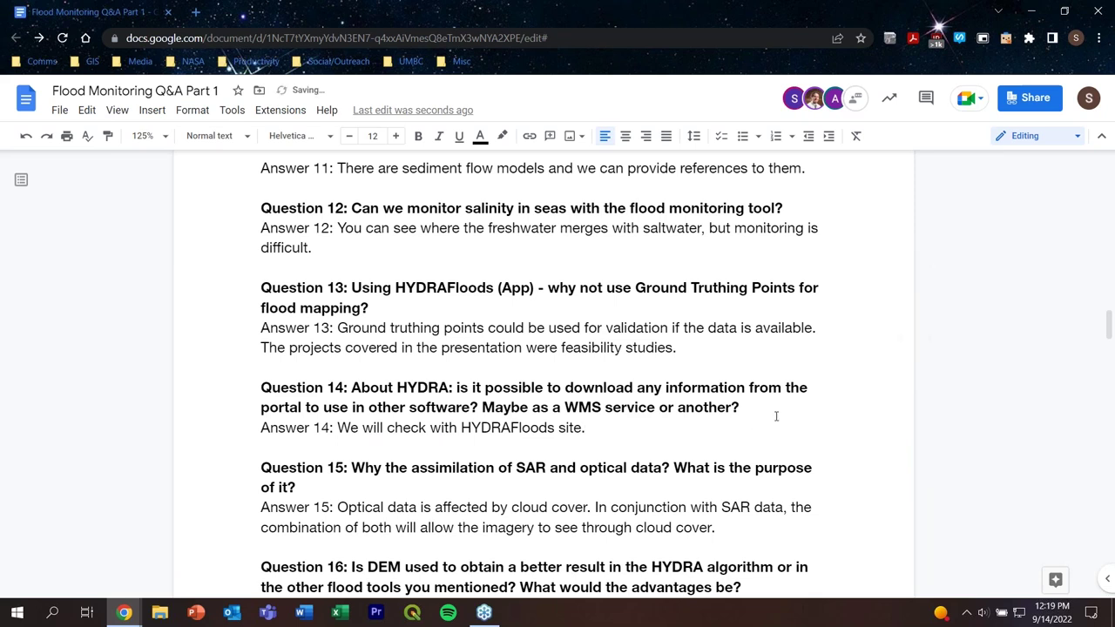
type("With HydraFloods")
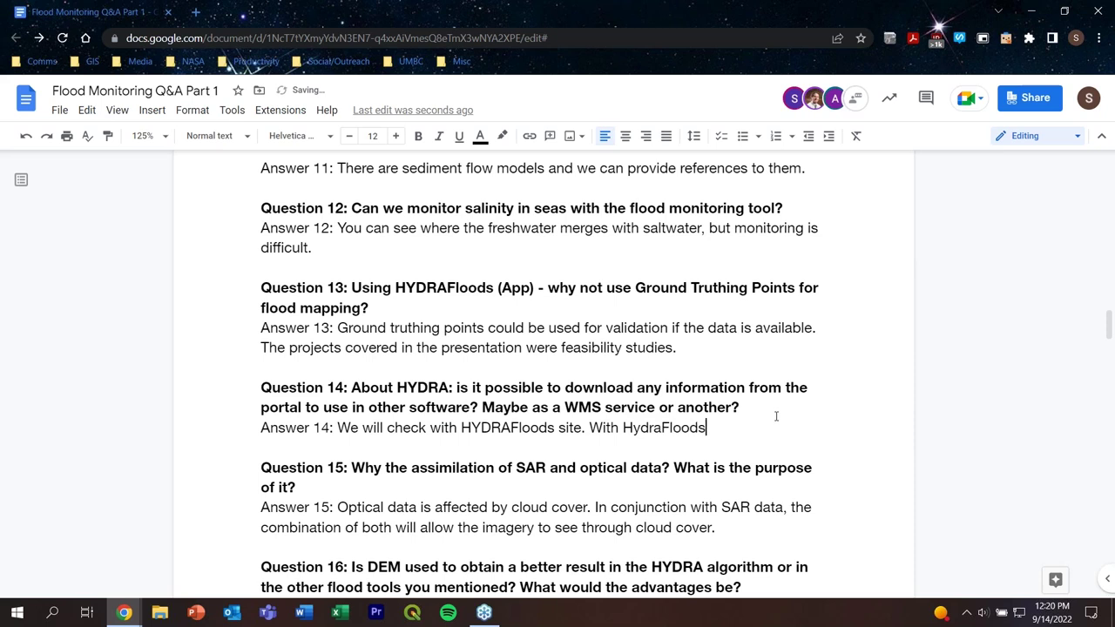
type(", you can incorporate ")
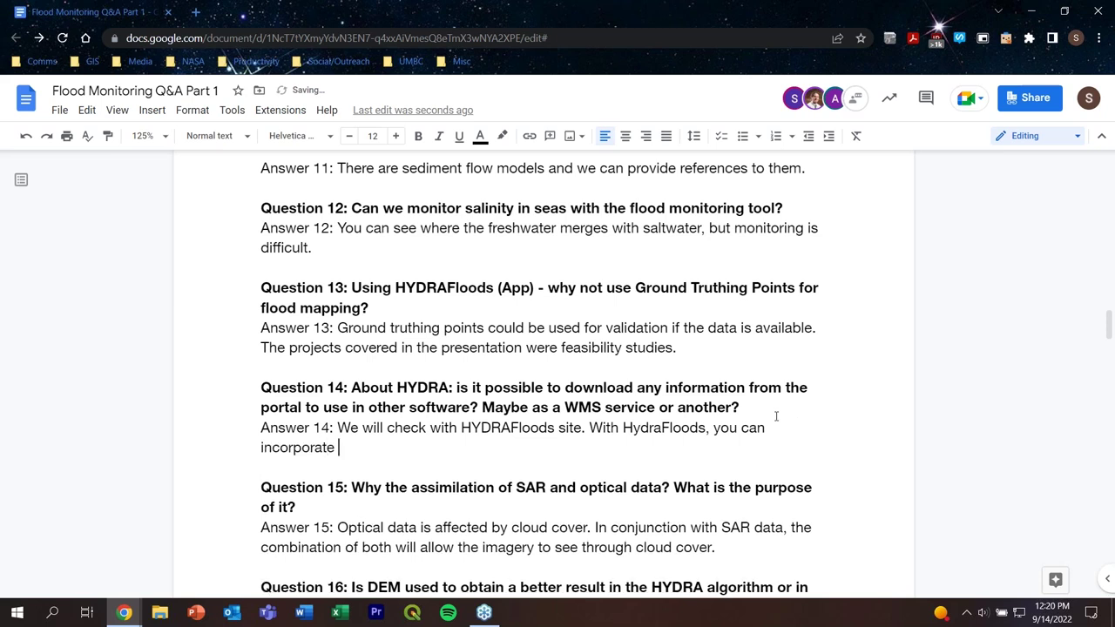
type("different pacj")
key("BackSpace")
type("kages ")
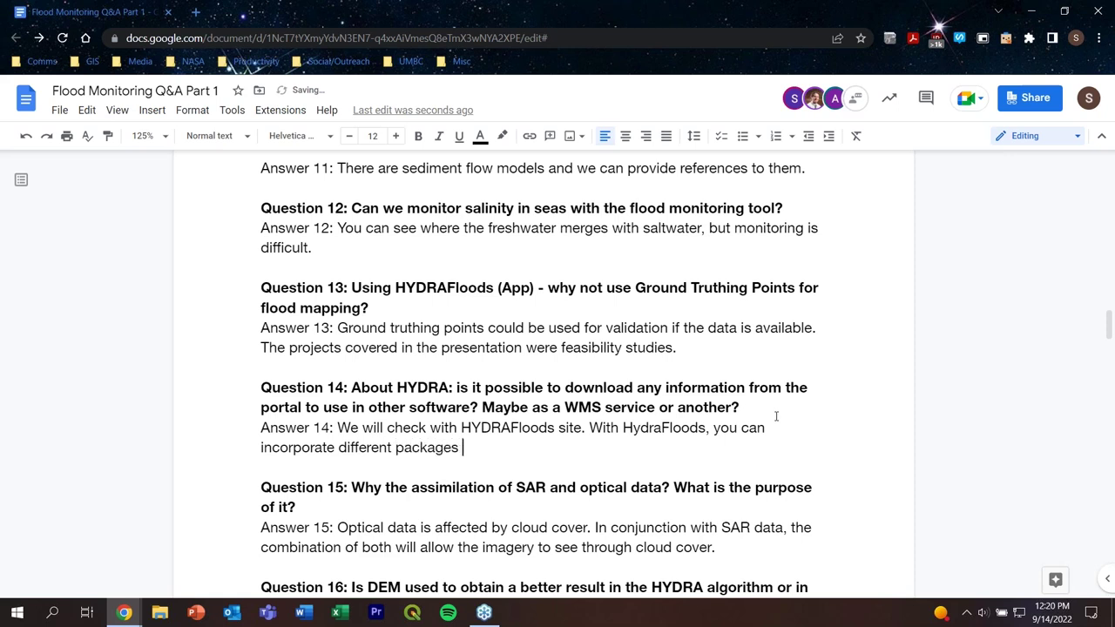
type("since it used")
key("BackSpace")
type("s the")
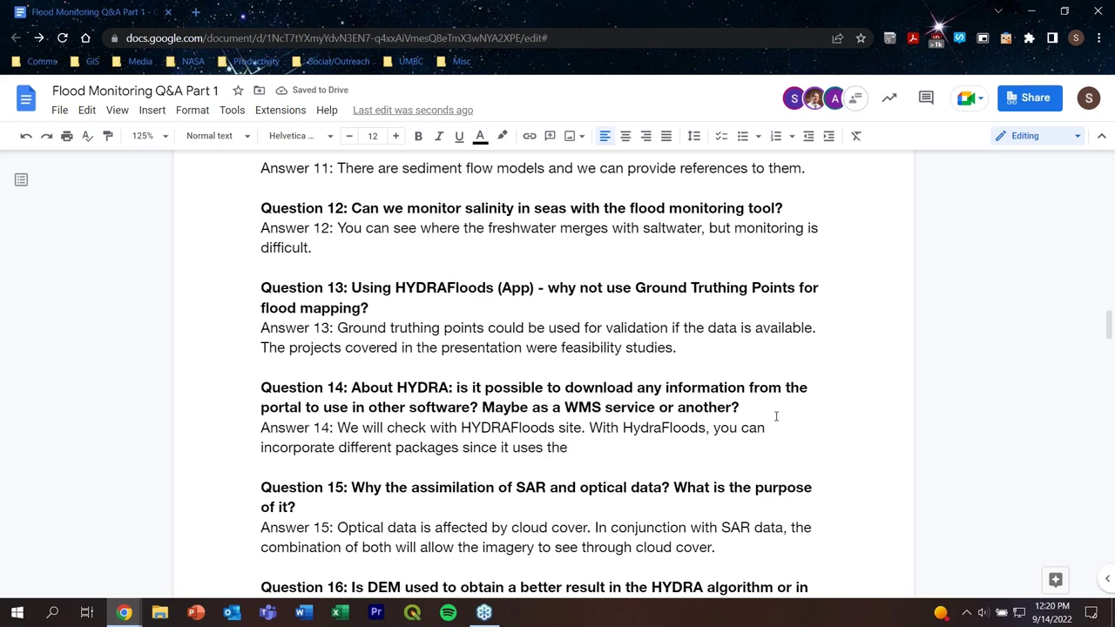
type("Google ")
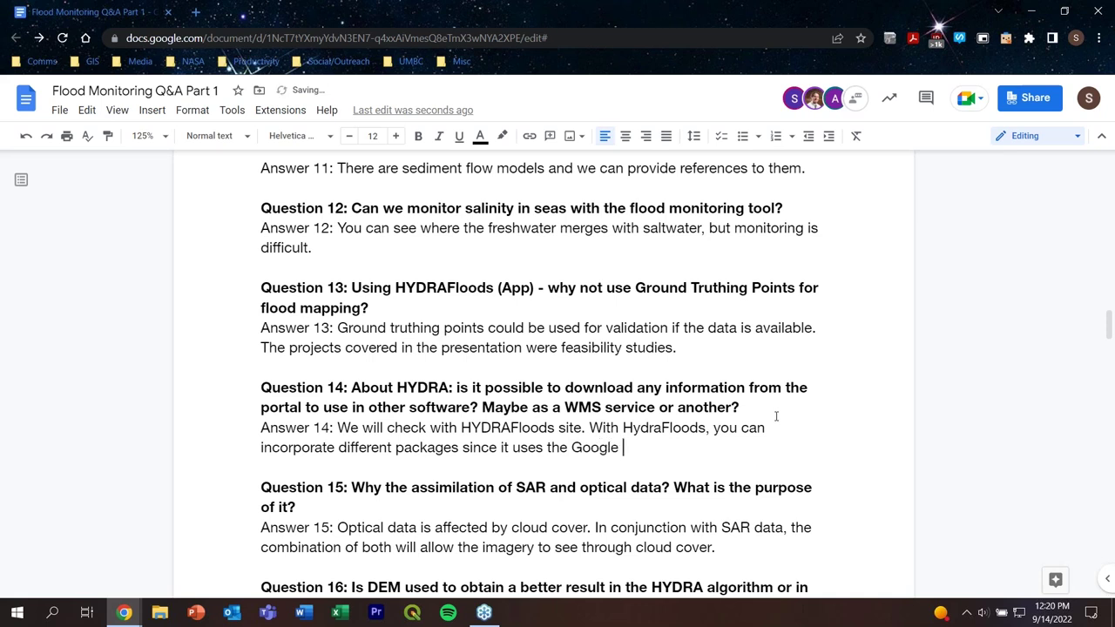
type("Python API")
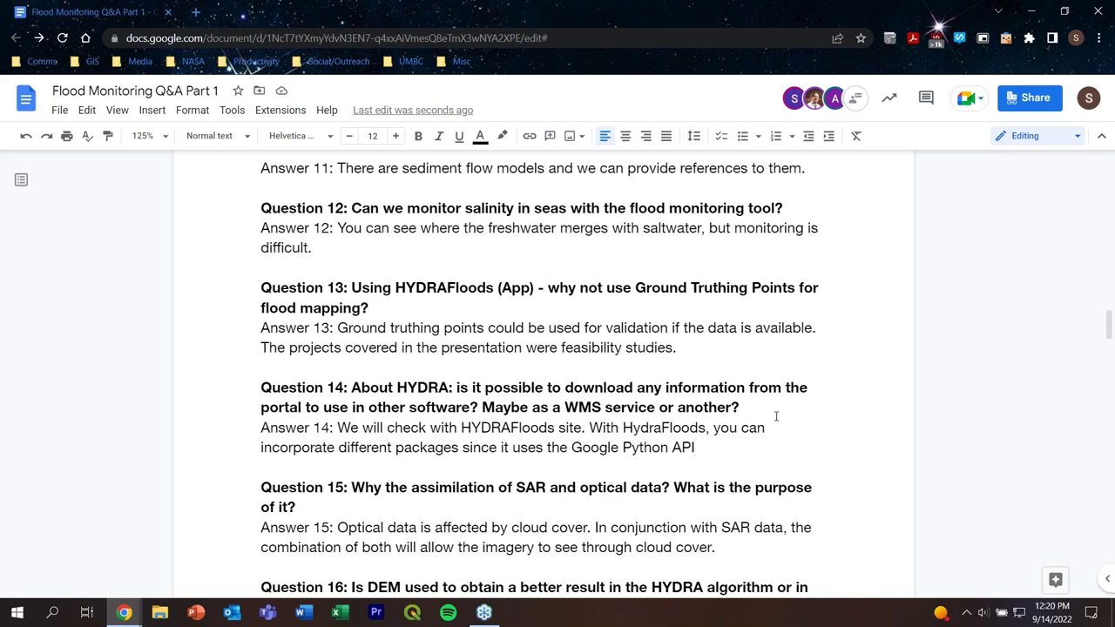
type(".")
Step: Scroll down through the document and back up to Question 21 on HYDRAFloods and SNAP
scroll(426, 279, "down", 20)
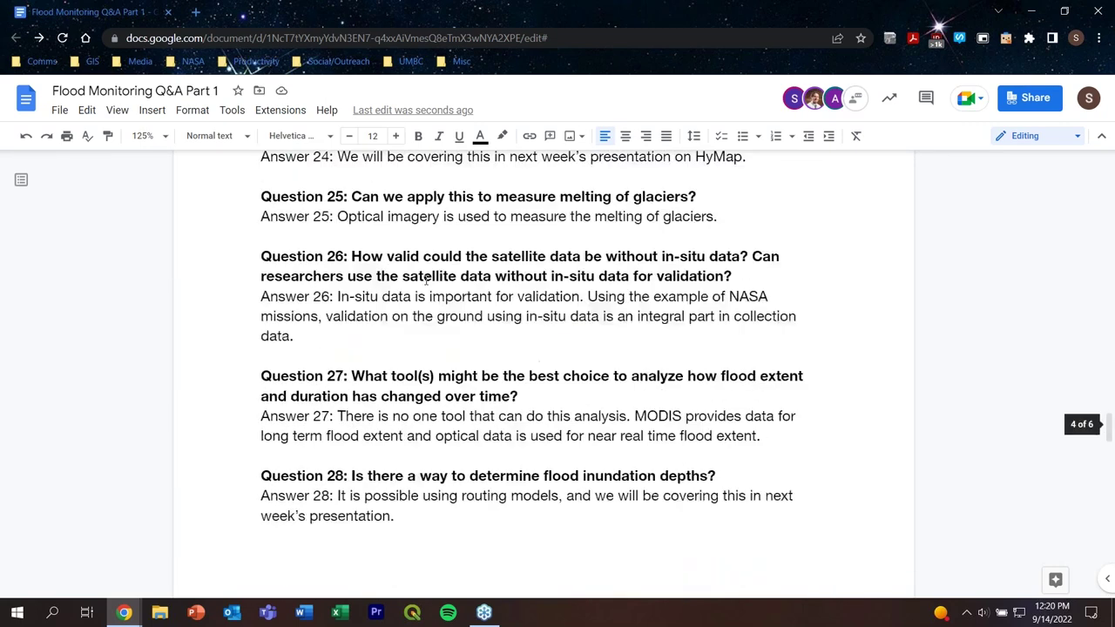
scroll(426, 279, "down", 2)
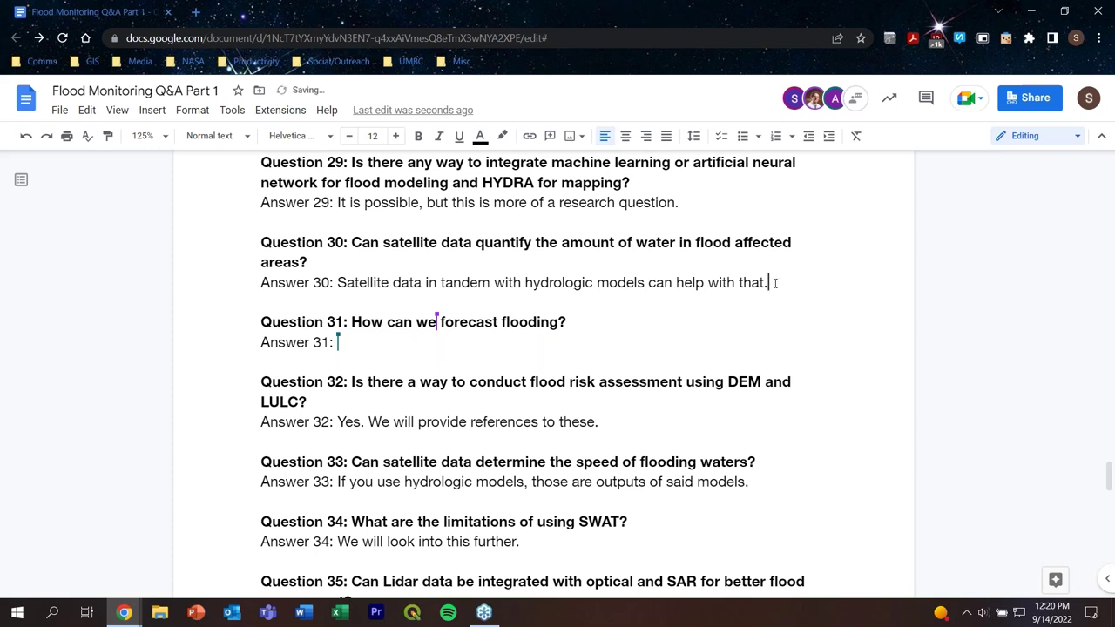
scroll(727, 326, "up", 1)
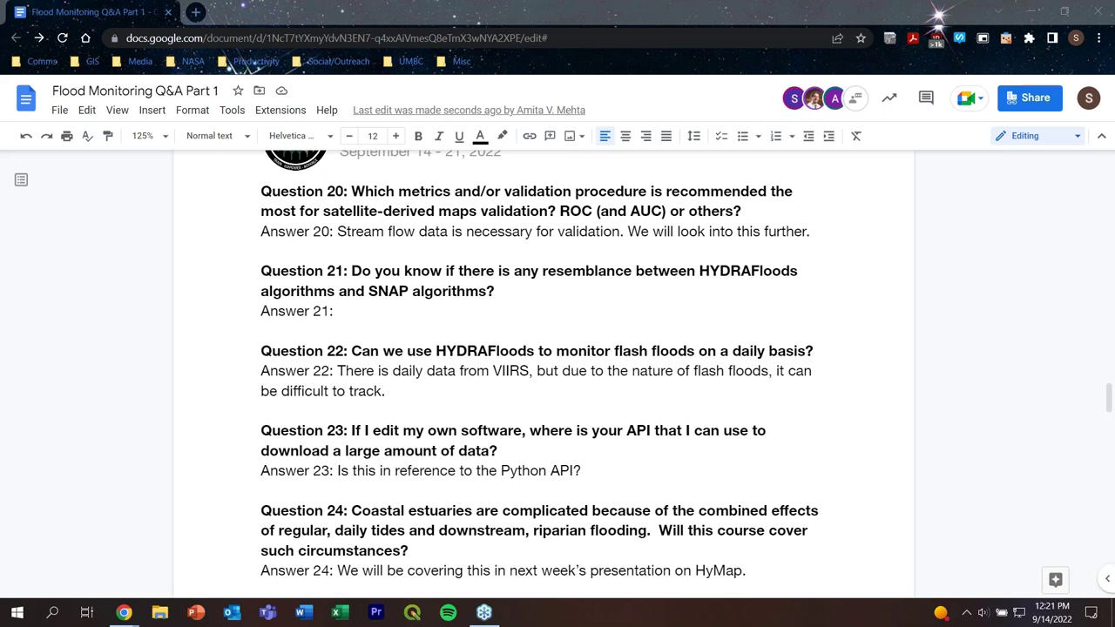
Step: Paste "We will look into this further." after 'Answer 21:' and scroll back to the top
left_click(389, 311)
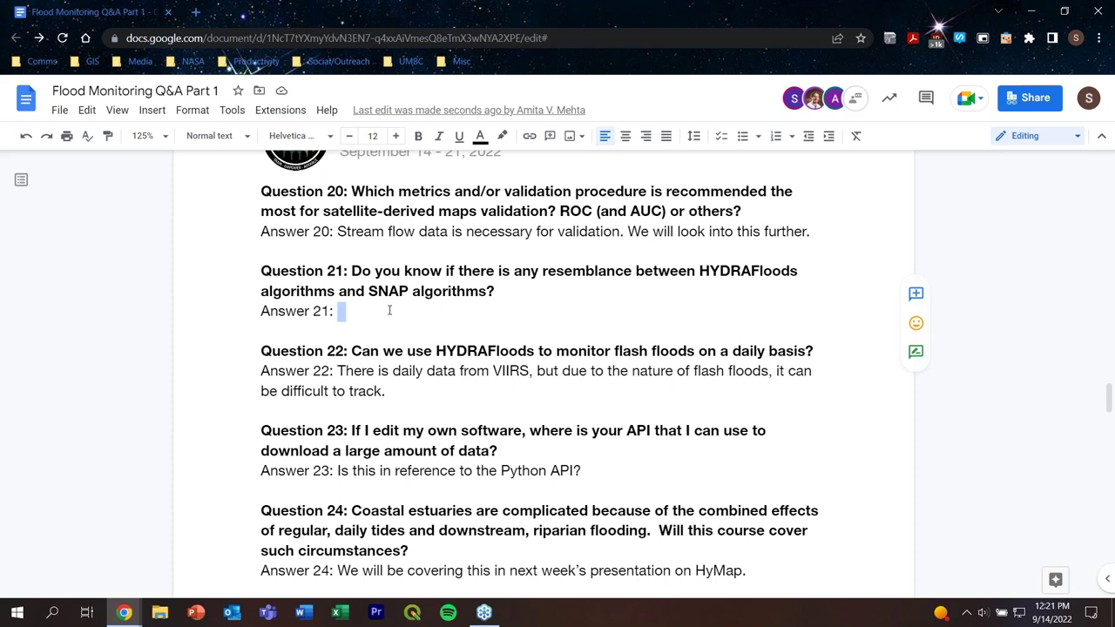
key("BackSpace")
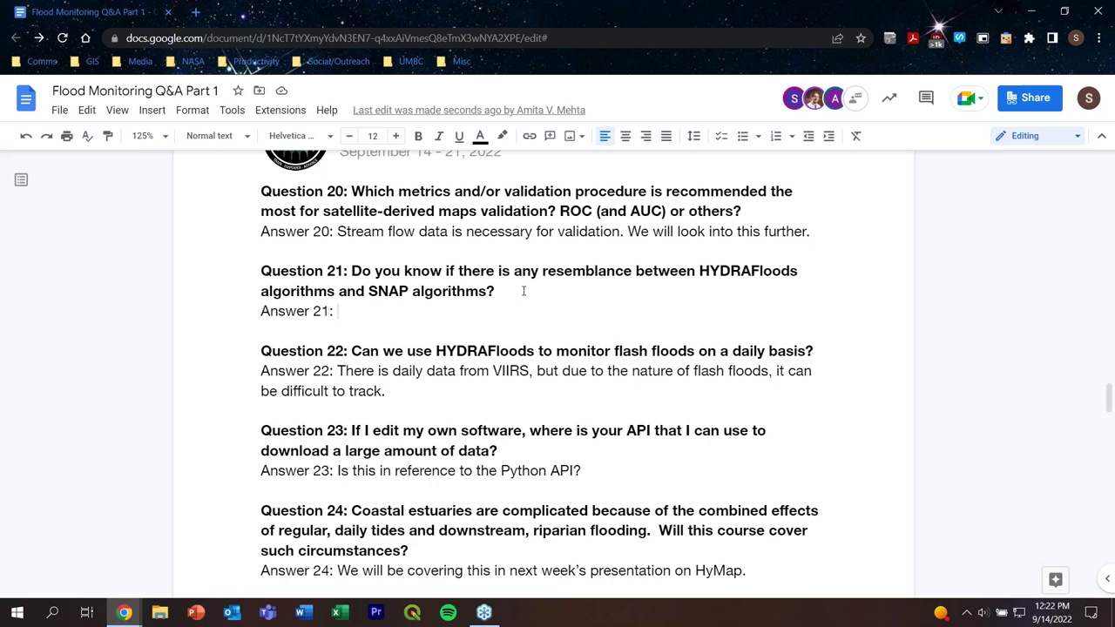
type("We will look into this further.")
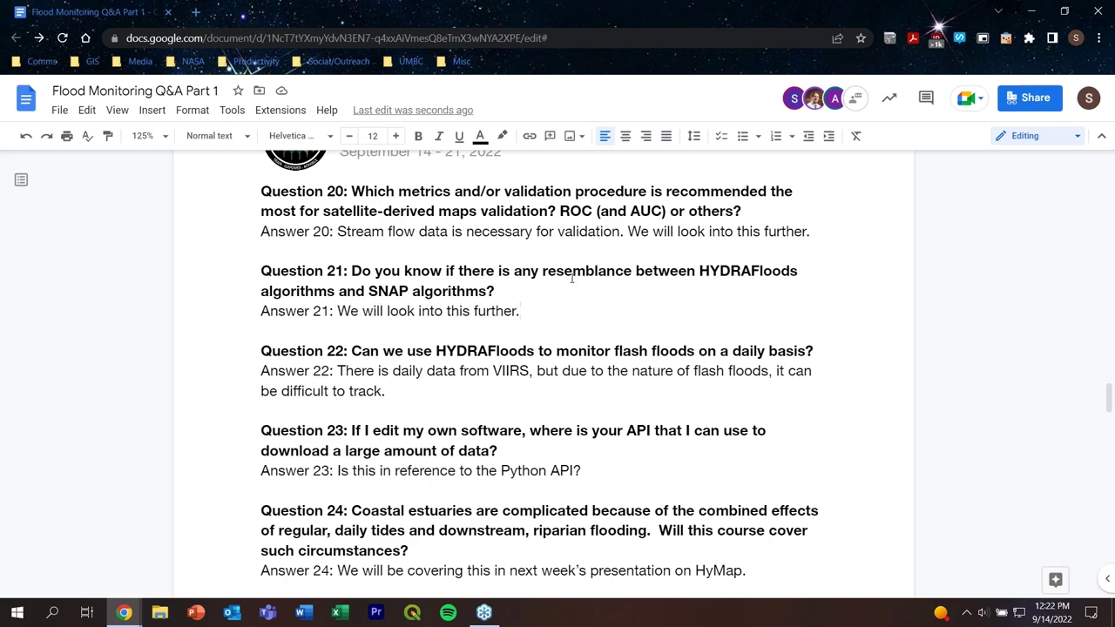
scroll(571, 279, "up", 5)
scroll(572, 278, "up", 20)
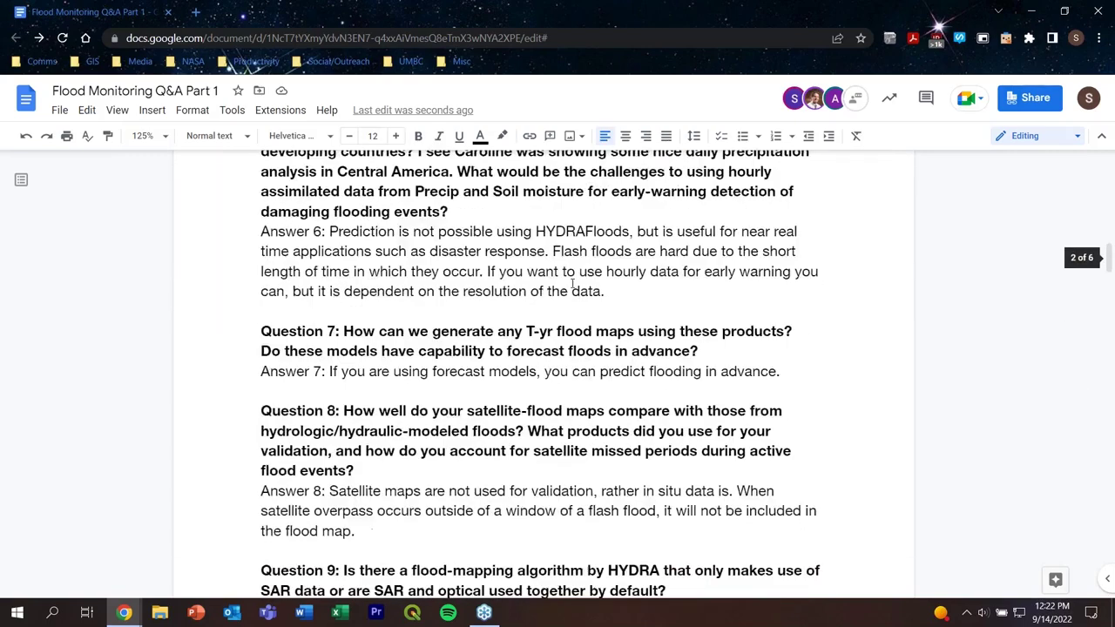
scroll(571, 285, "up", 15)
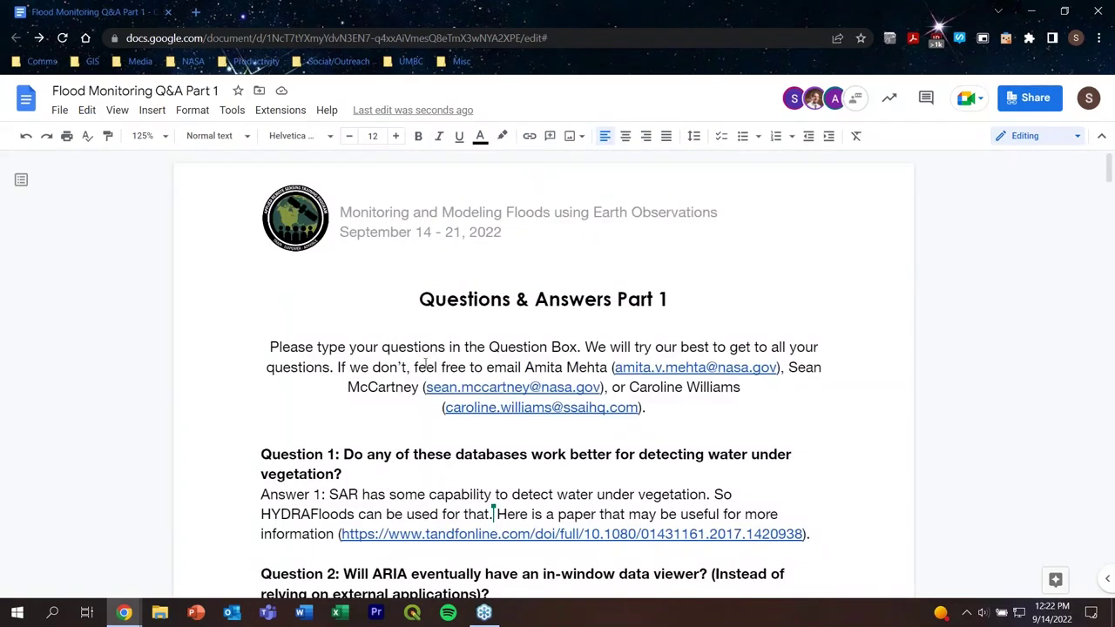